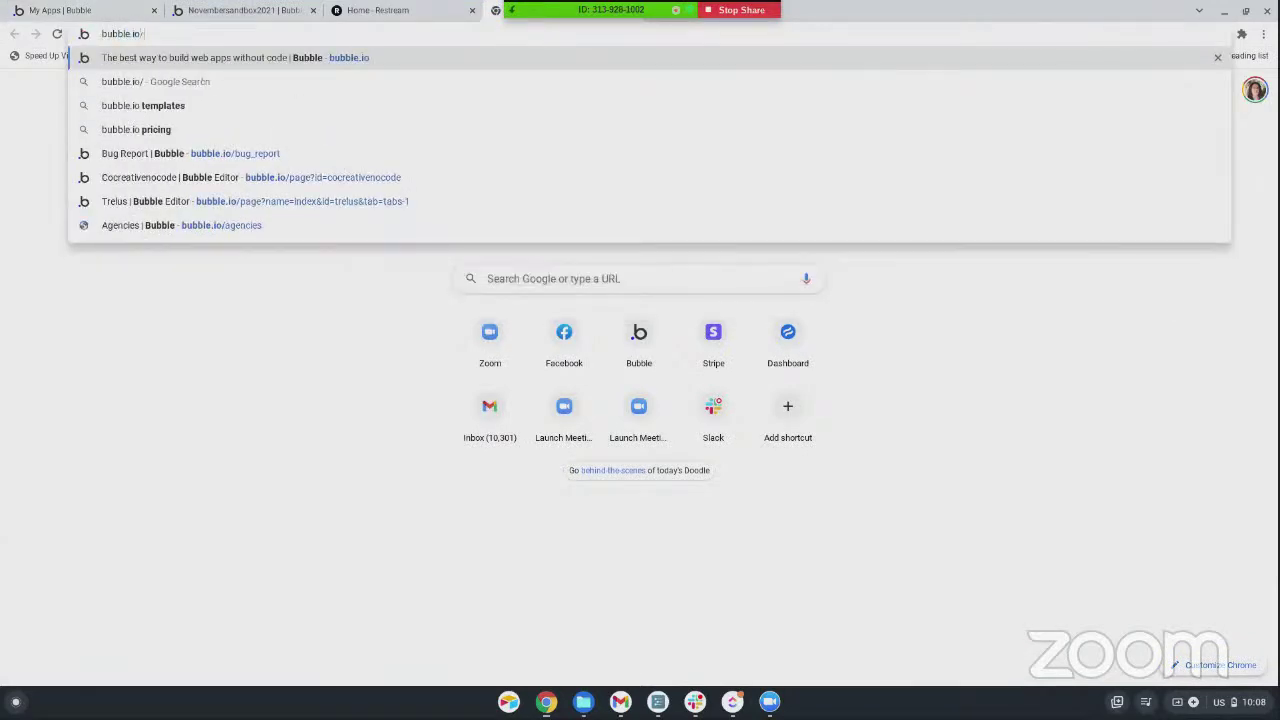
- Search Bubble's template marketplace for "canvas" and open the details of the Canvas Base Template
type("templates")
key("Return")
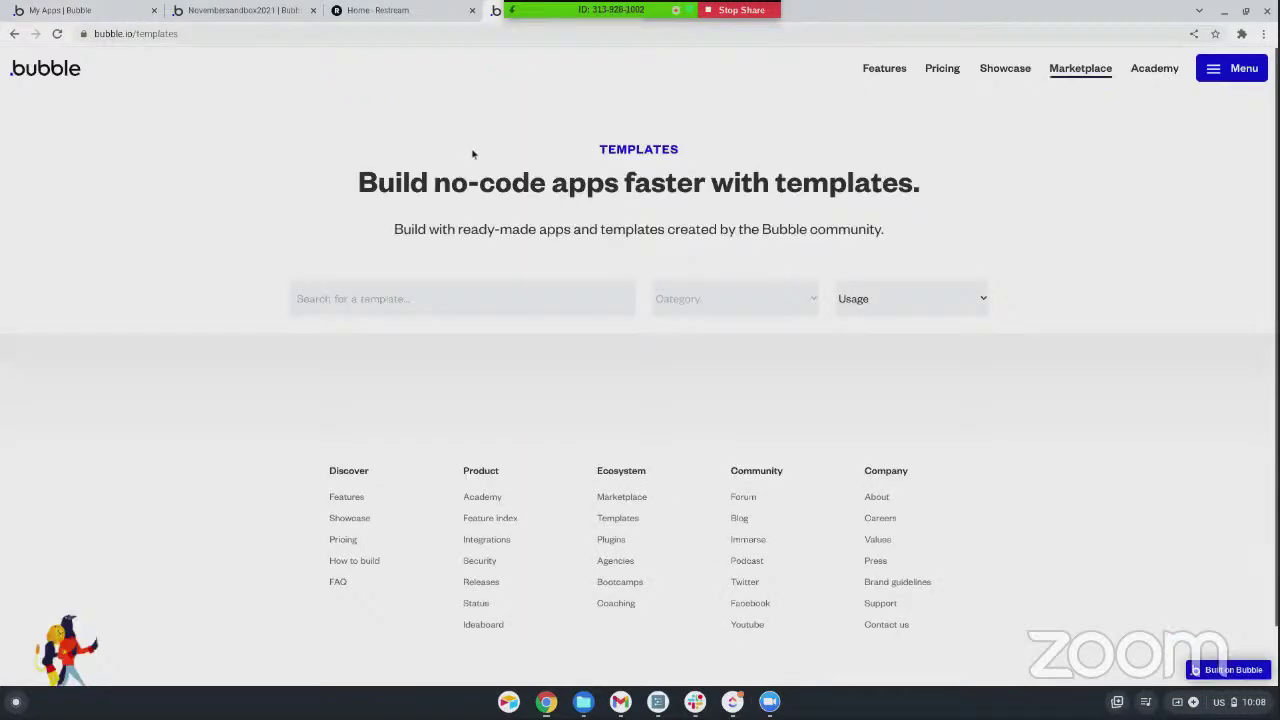
type("canvas")
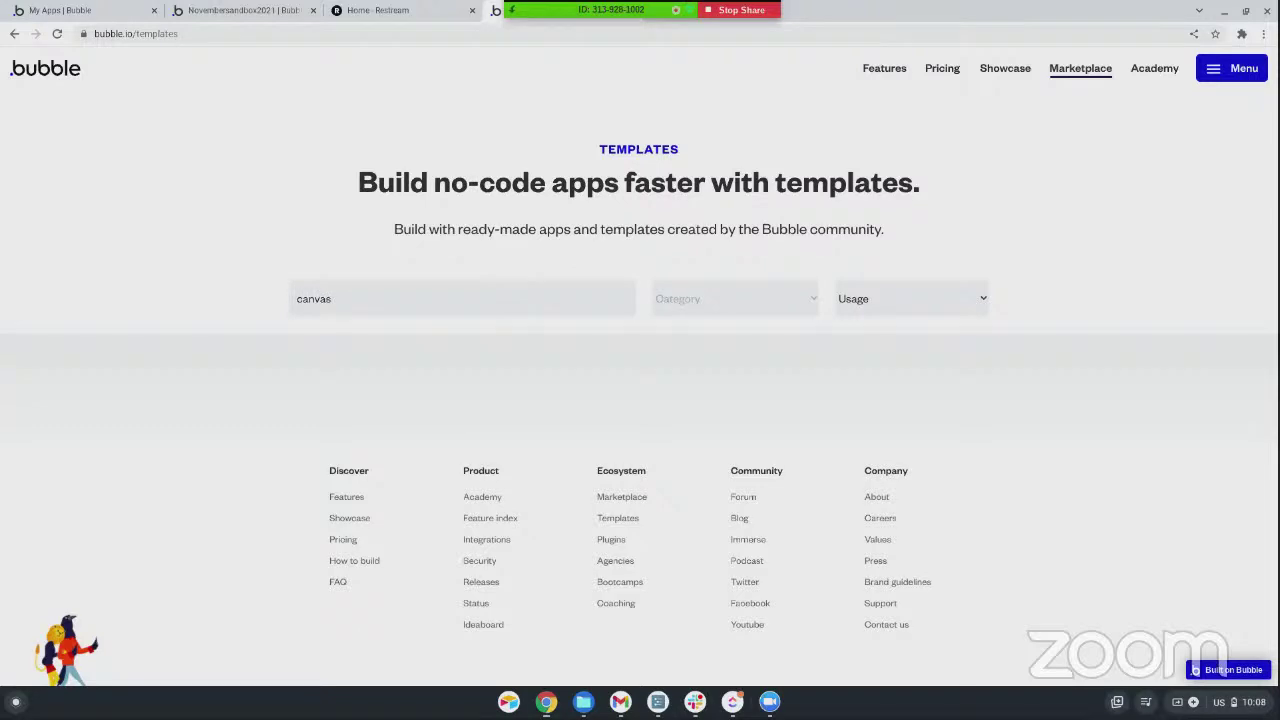
scroll(330, 360, "down", 3)
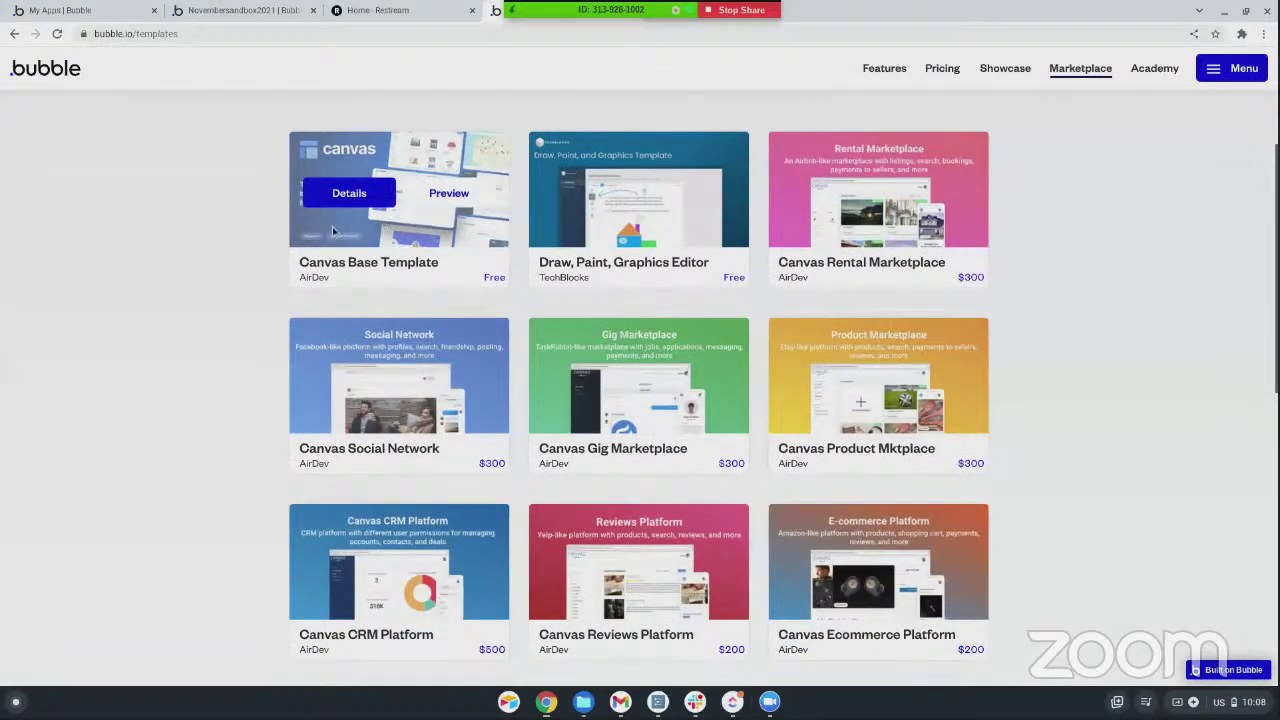
left_click(330, 196)
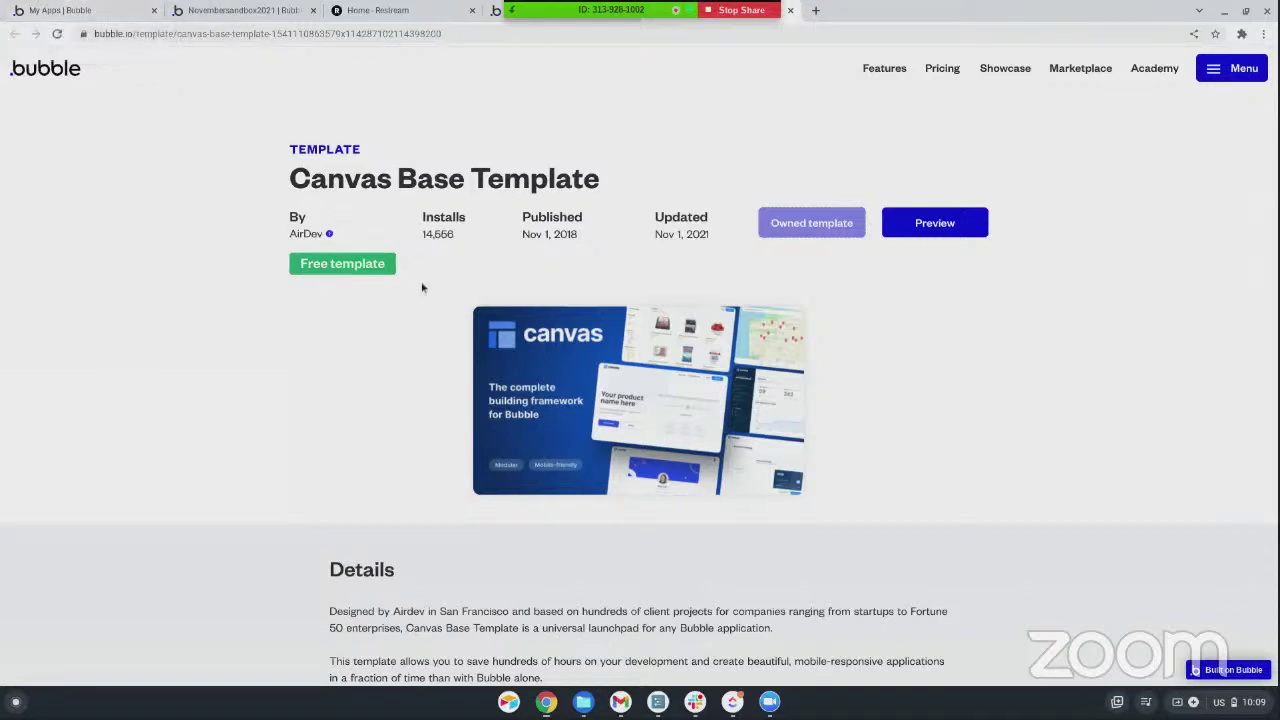
- From My Apps, open the new app form and view the templates available to start from, then close that page
left_click(495, 21)
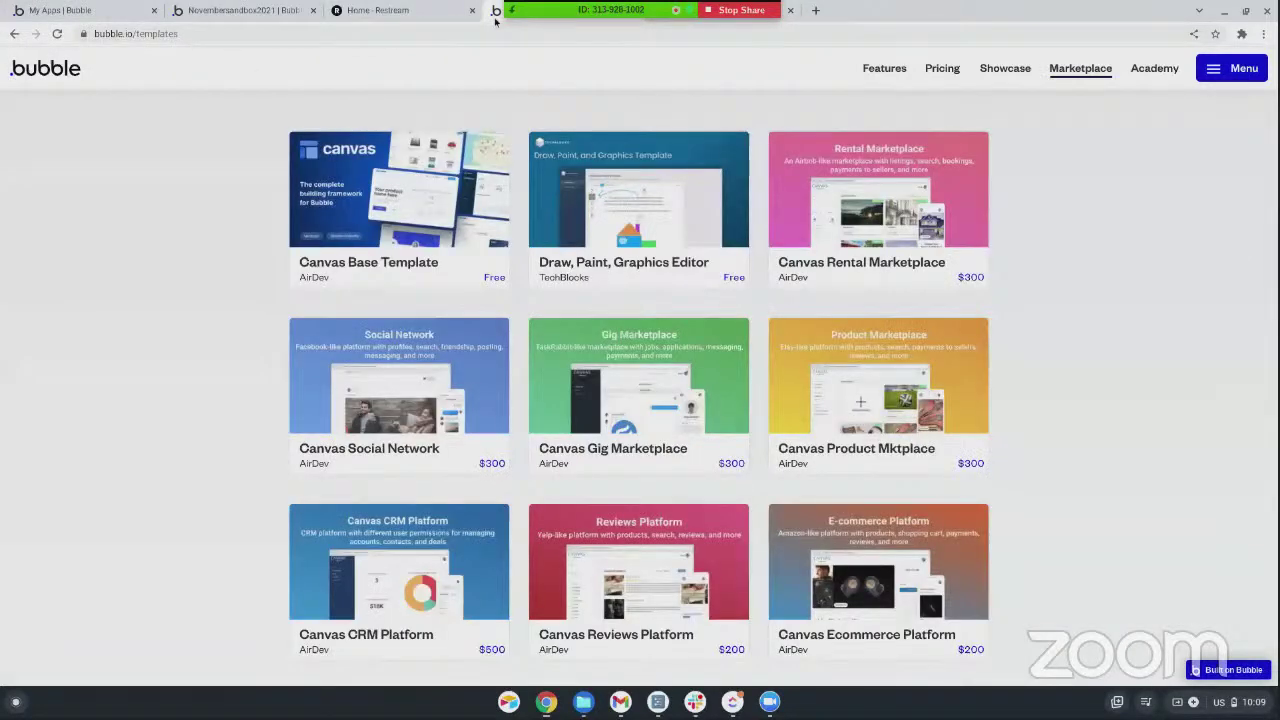
left_click(118, 14)
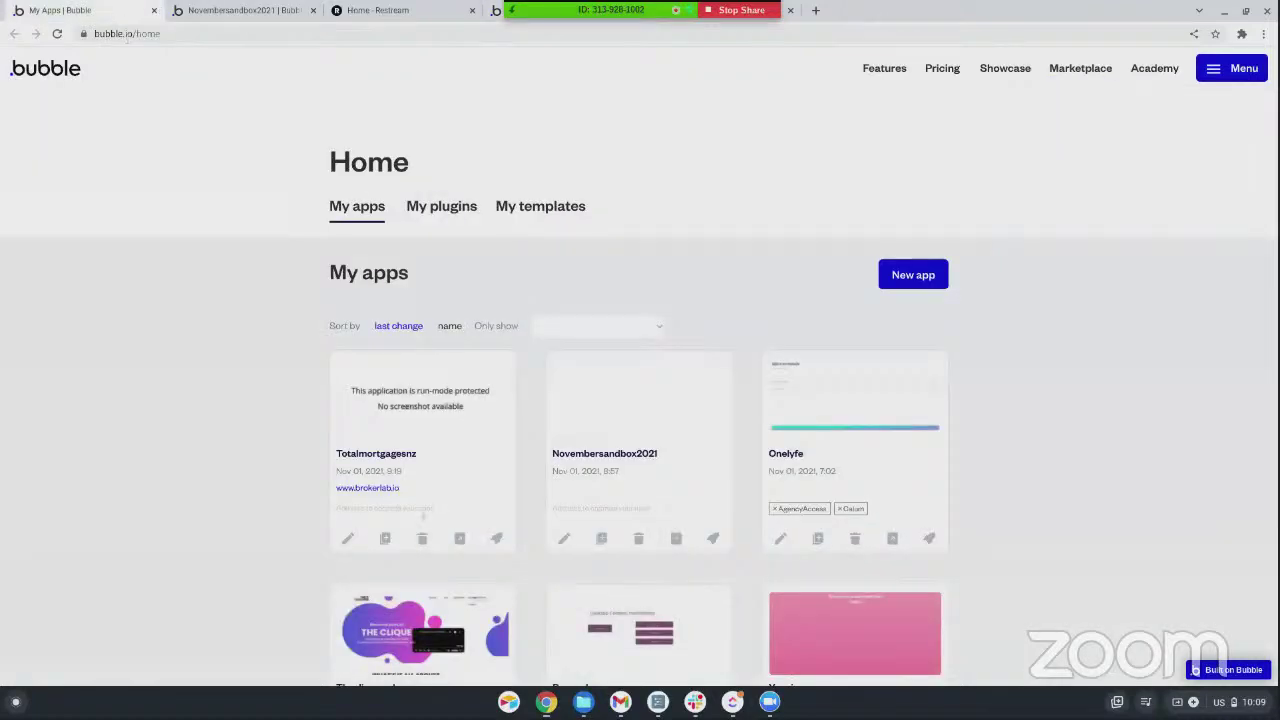
scroll(900, 300, "down", 1)
left_click(918, 212)
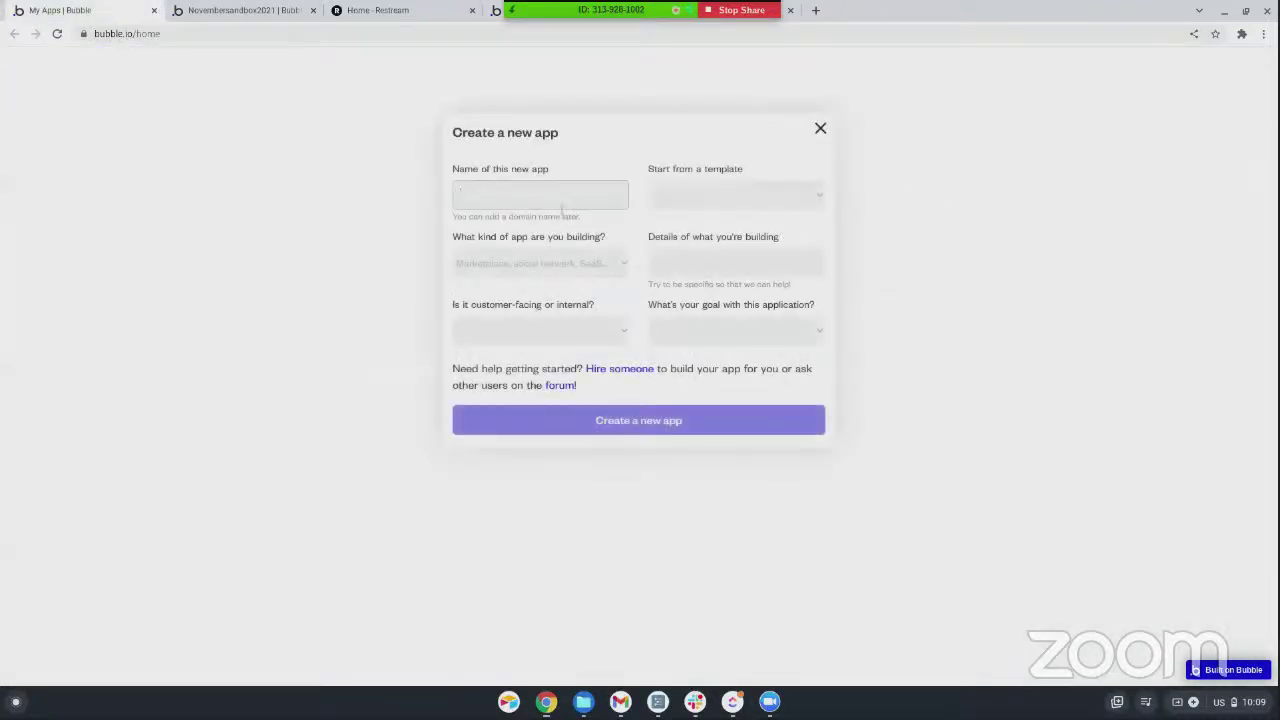
left_click(717, 205)
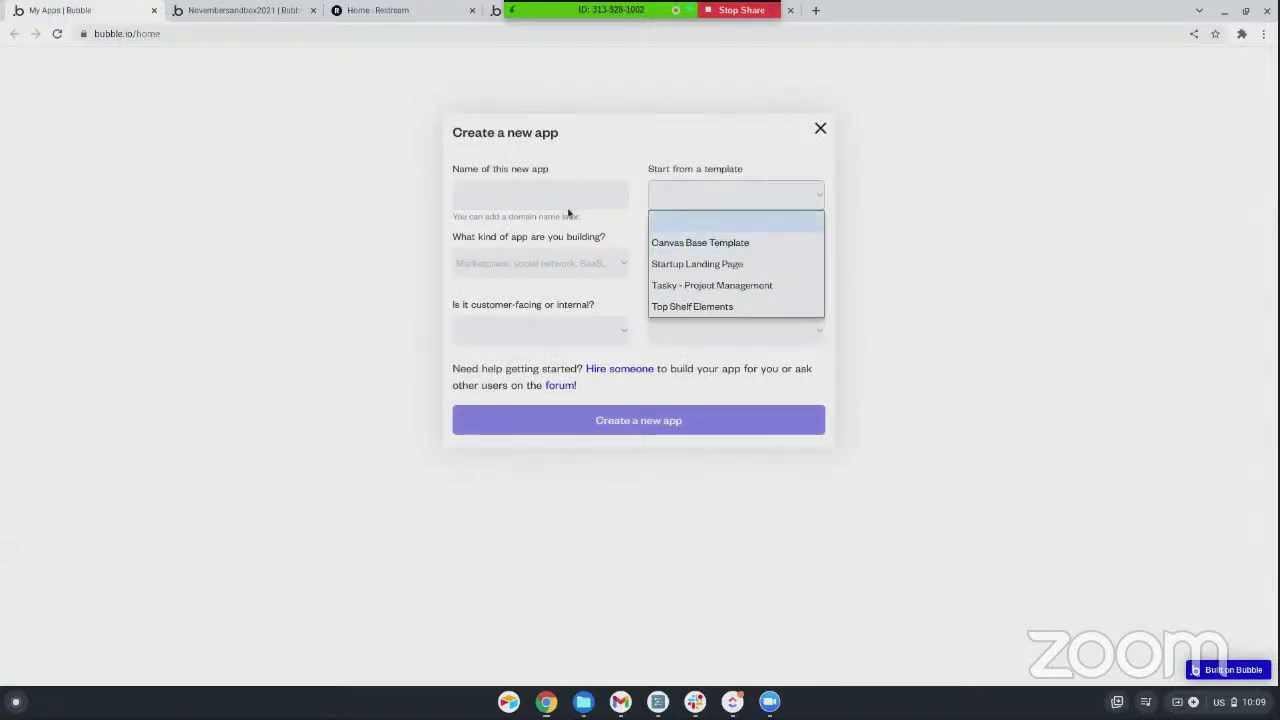
left_click(154, 11)
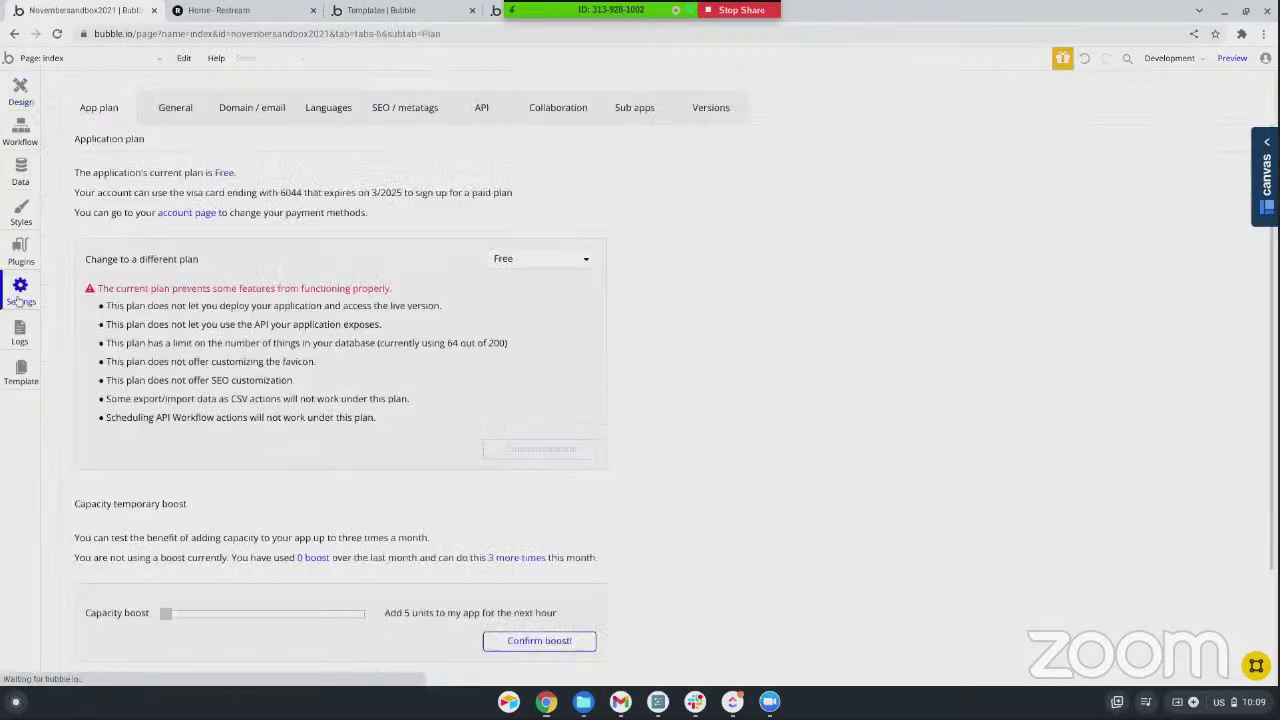
- Change the Novembersandbox2021 app's plan to Agency in its settings and confirm the subscription change
left_click(18, 292)
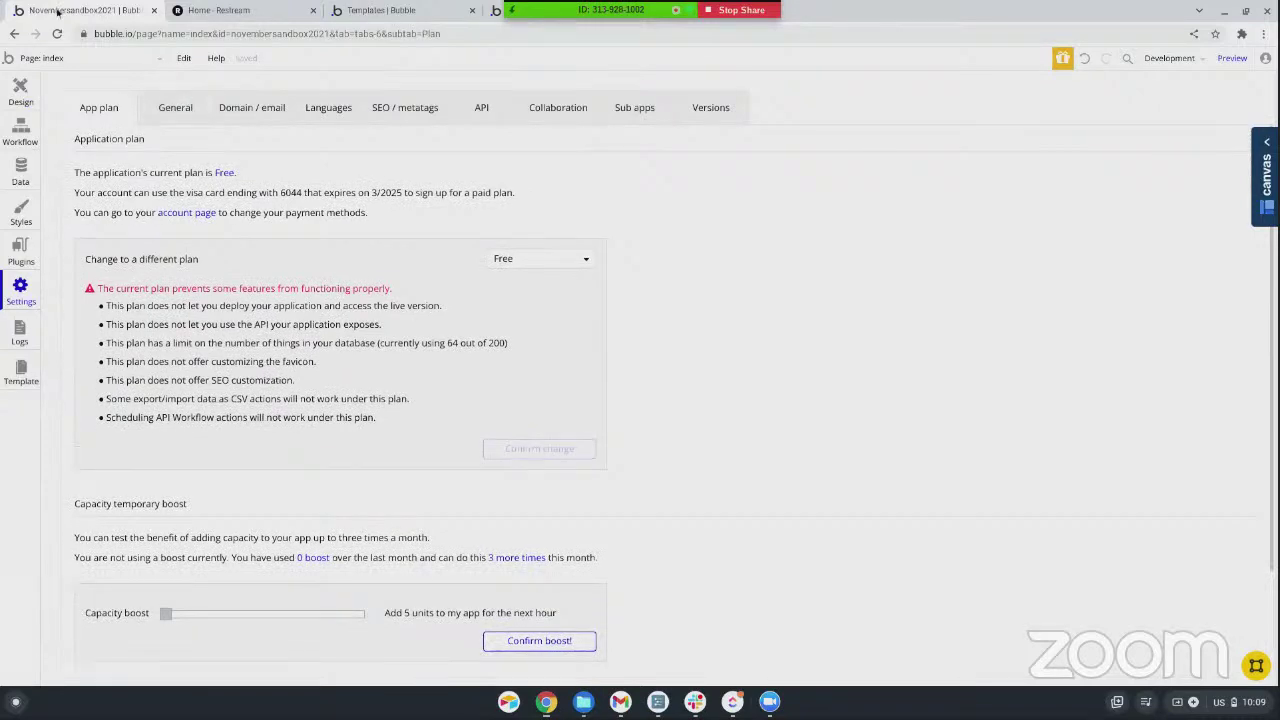
left_click(500, 262)
left_click(506, 357)
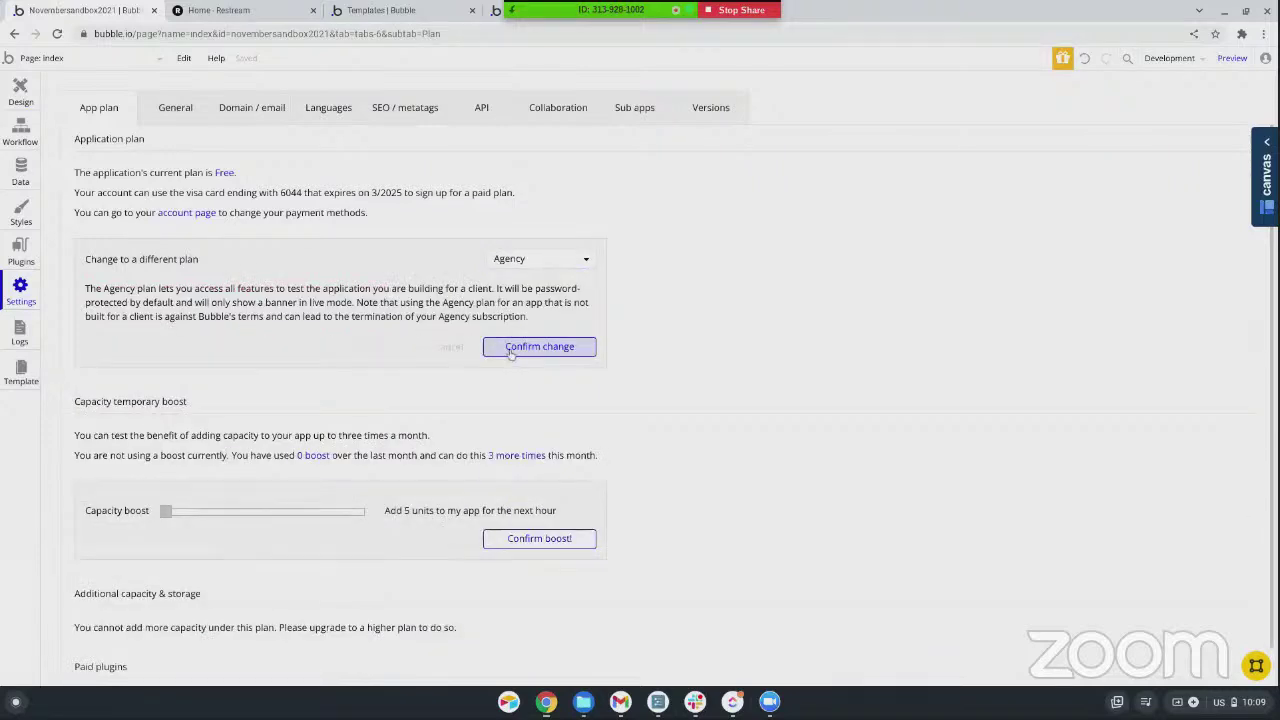
left_click(512, 350)
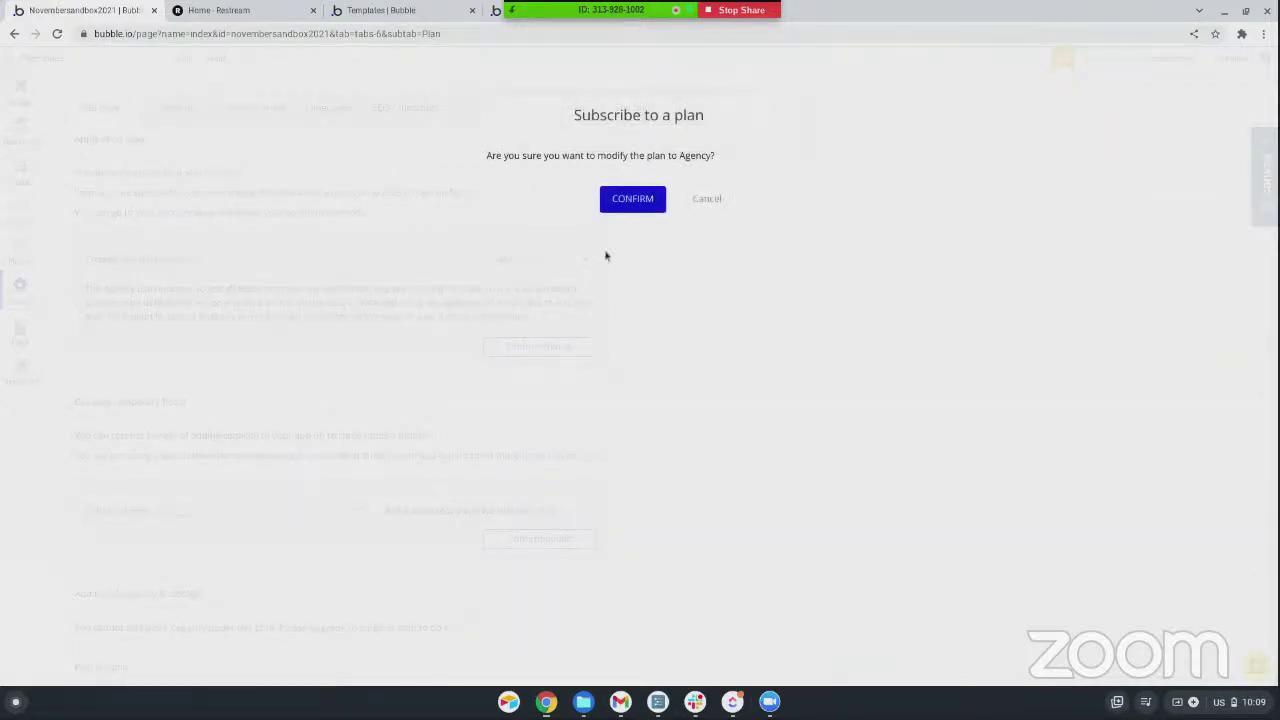
left_click(622, 200)
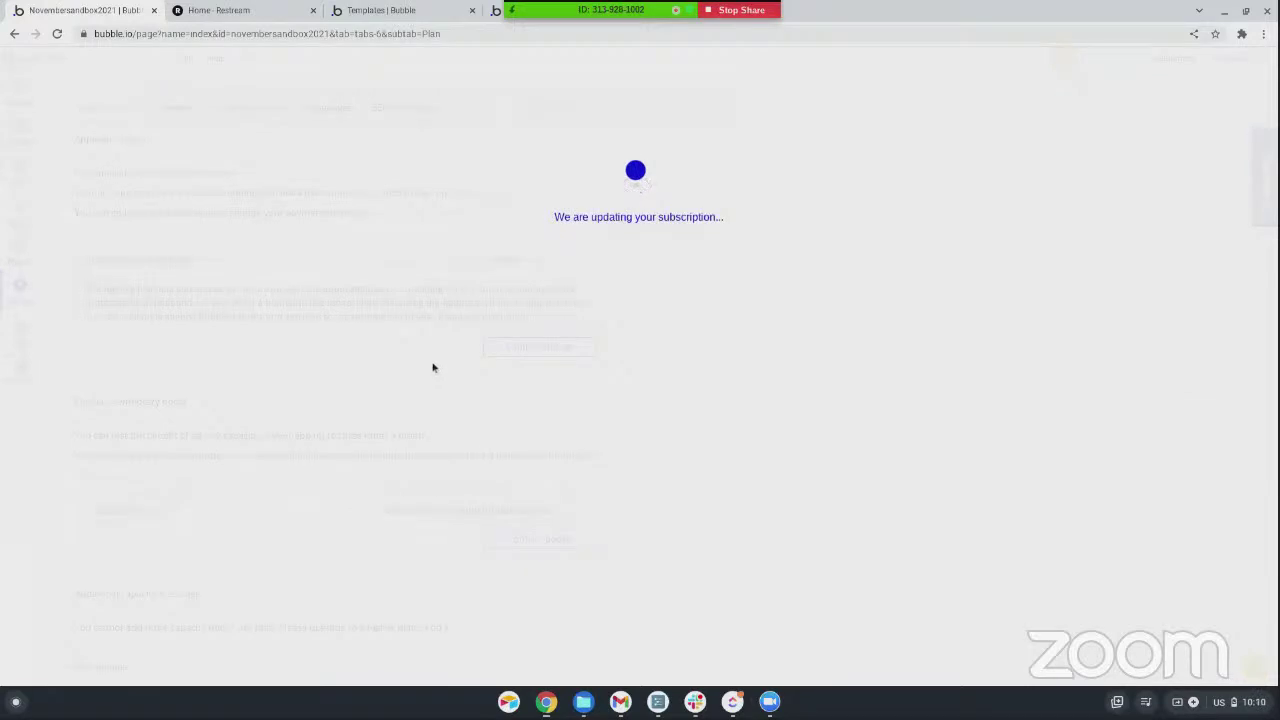
left_click(607, 201)
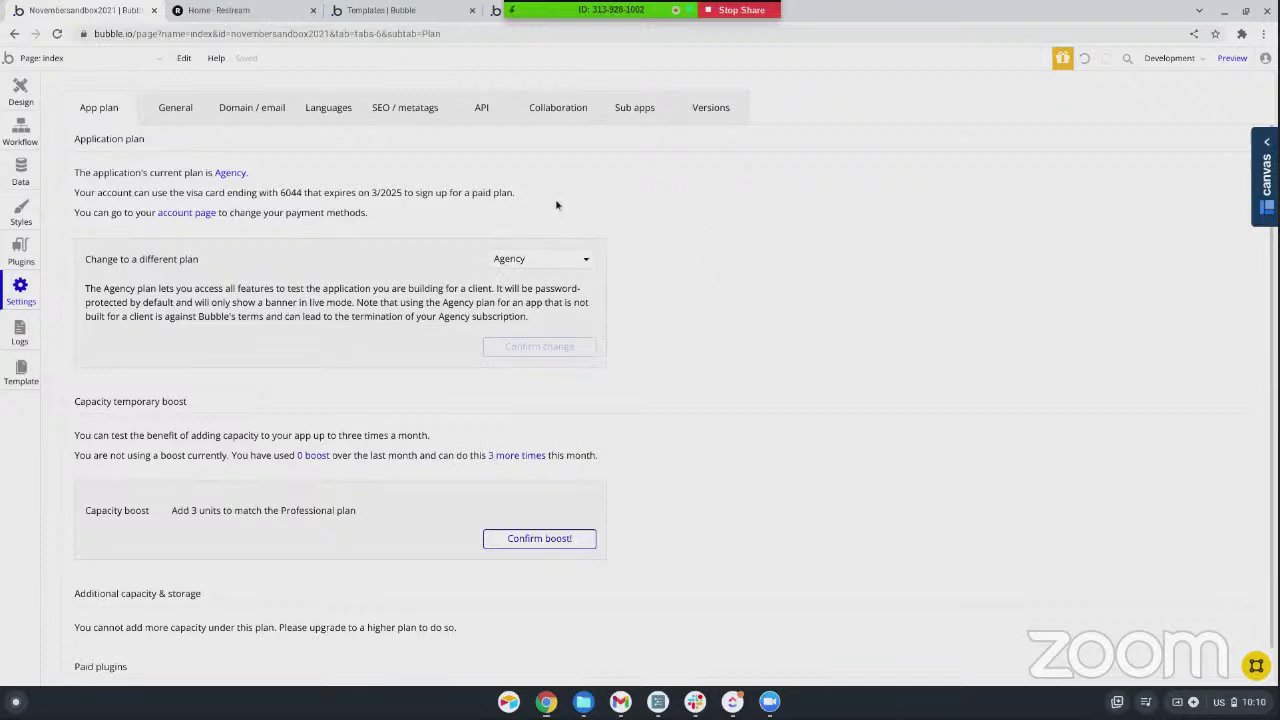
- Review the list of plans available for the app without changing the selected one
left_click(563, 263)
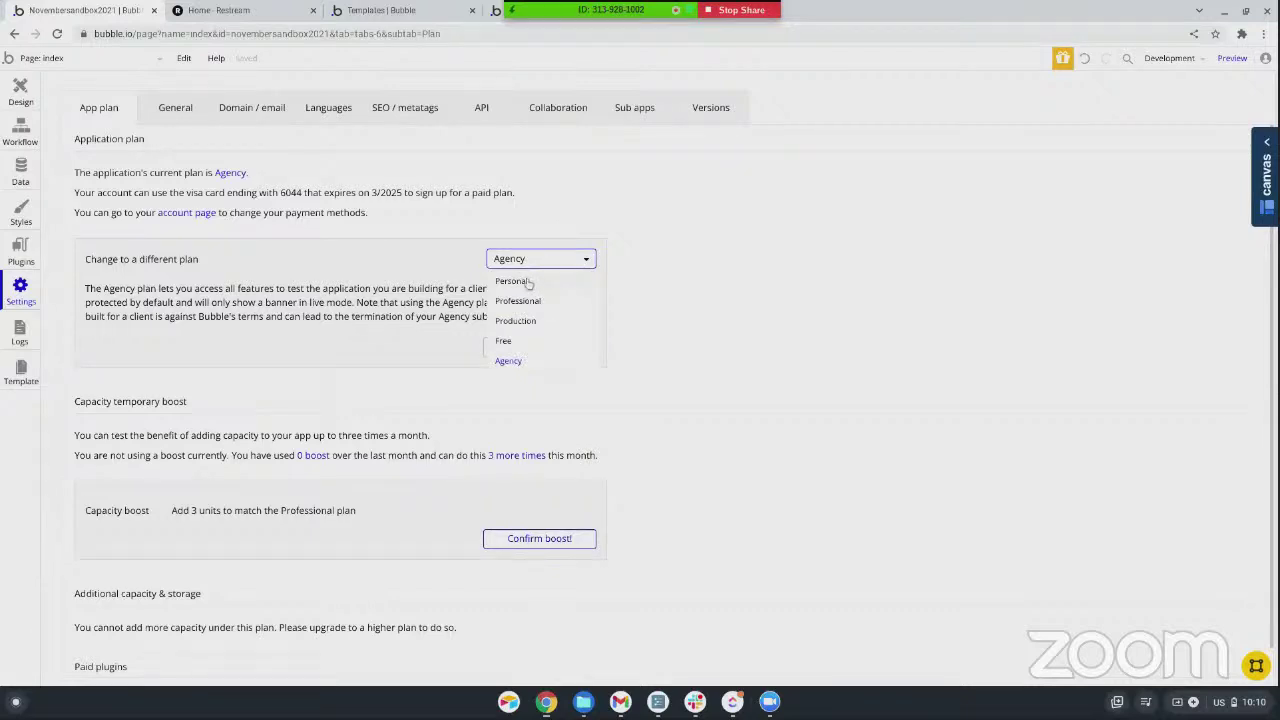
left_click(545, 180)
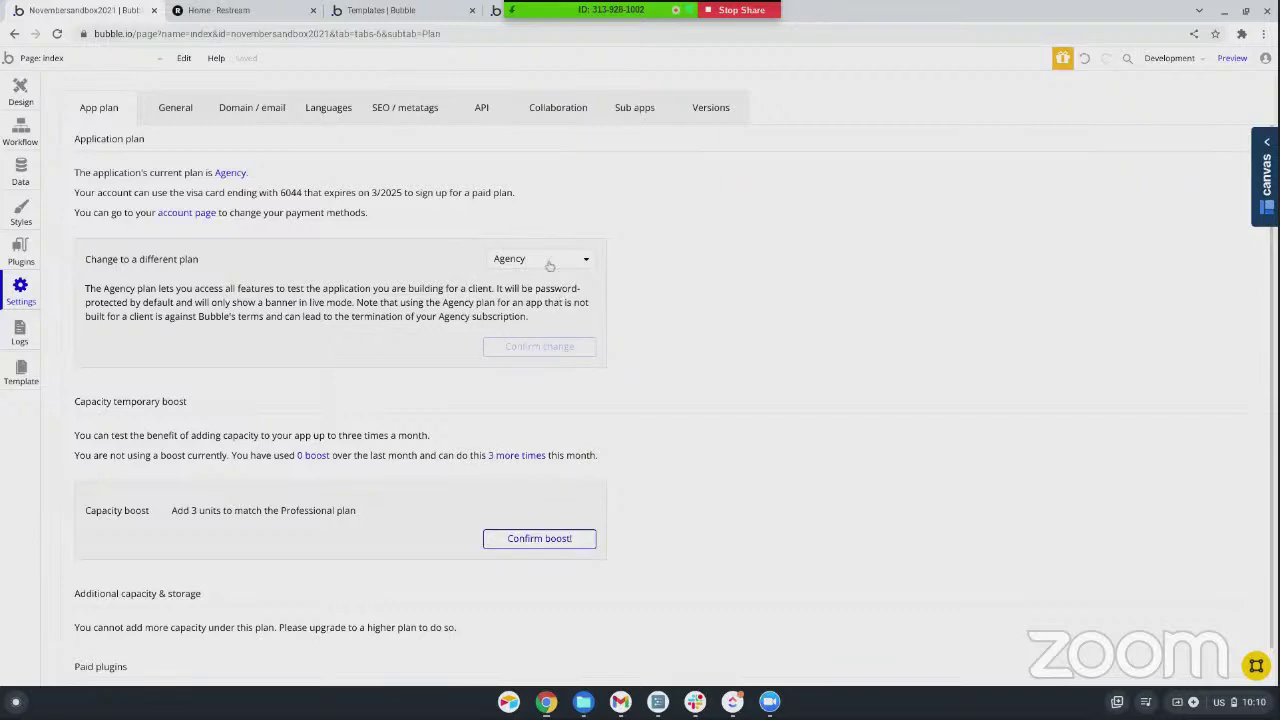
left_click(510, 260)
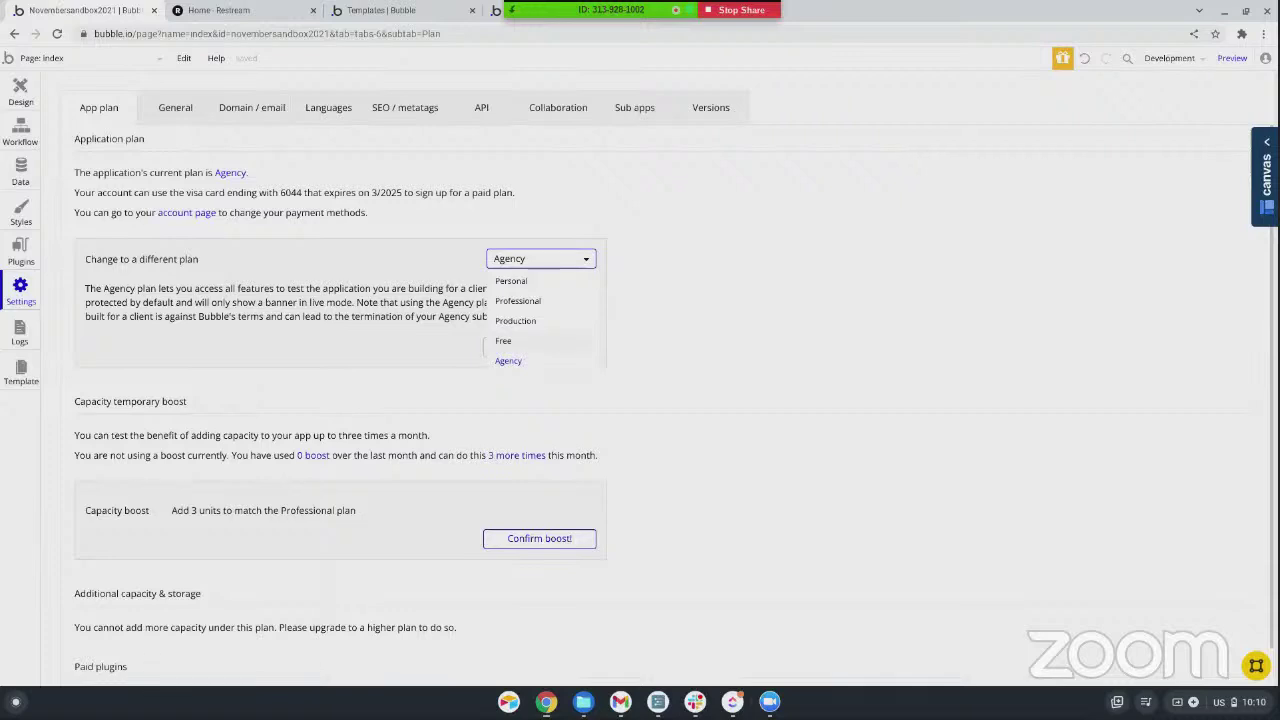
left_click(530, 219)
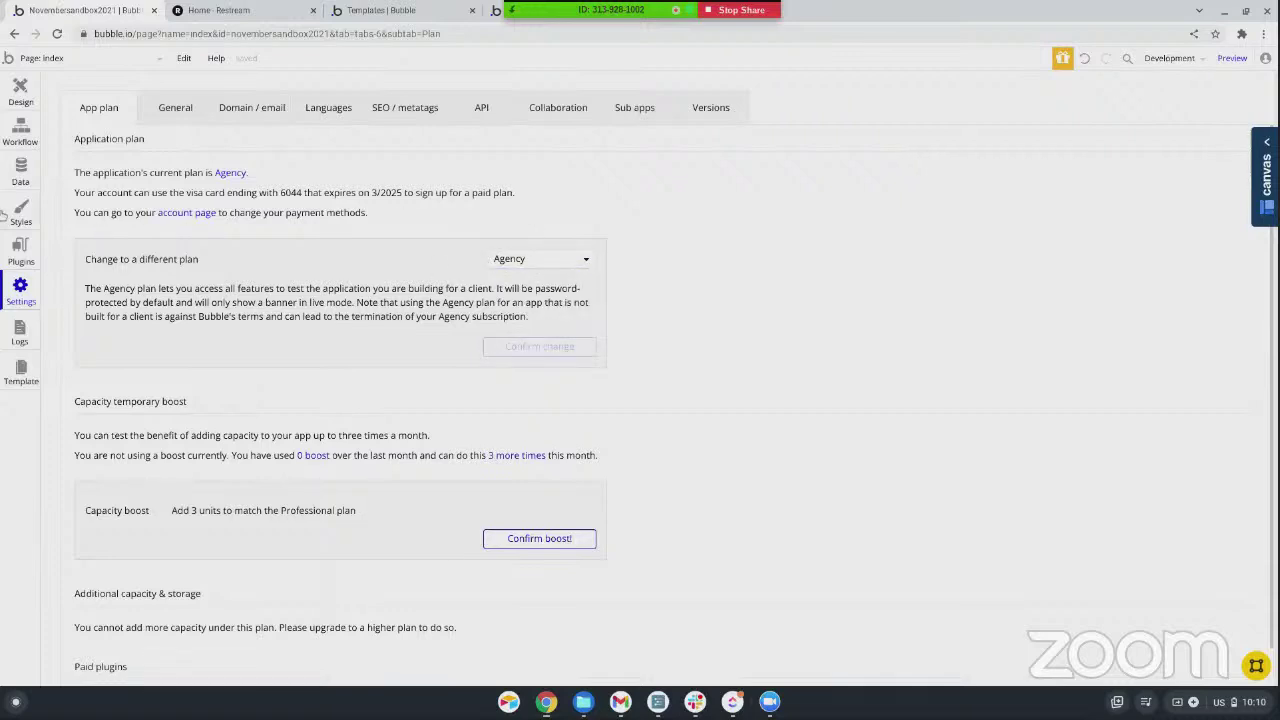
- Open the admin page in the editor and expand the Canvas extension to read its app registration instructions
left_click(46, 58)
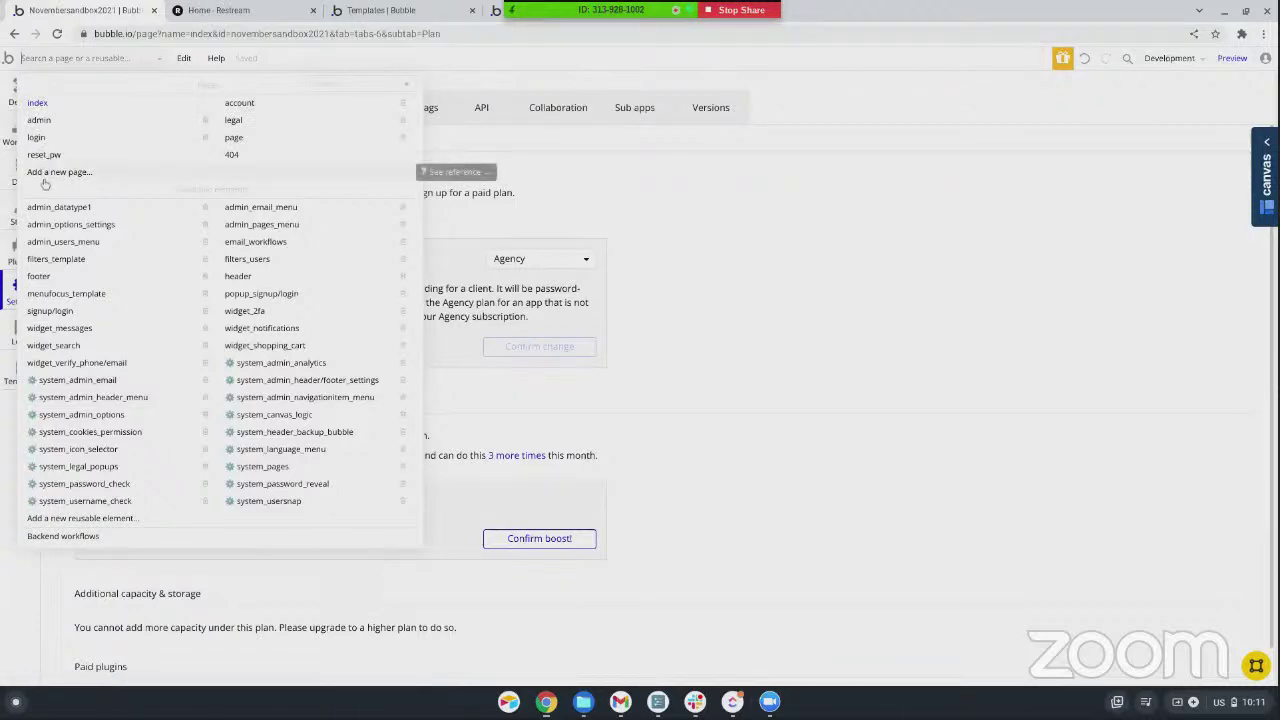
left_click(39, 120)
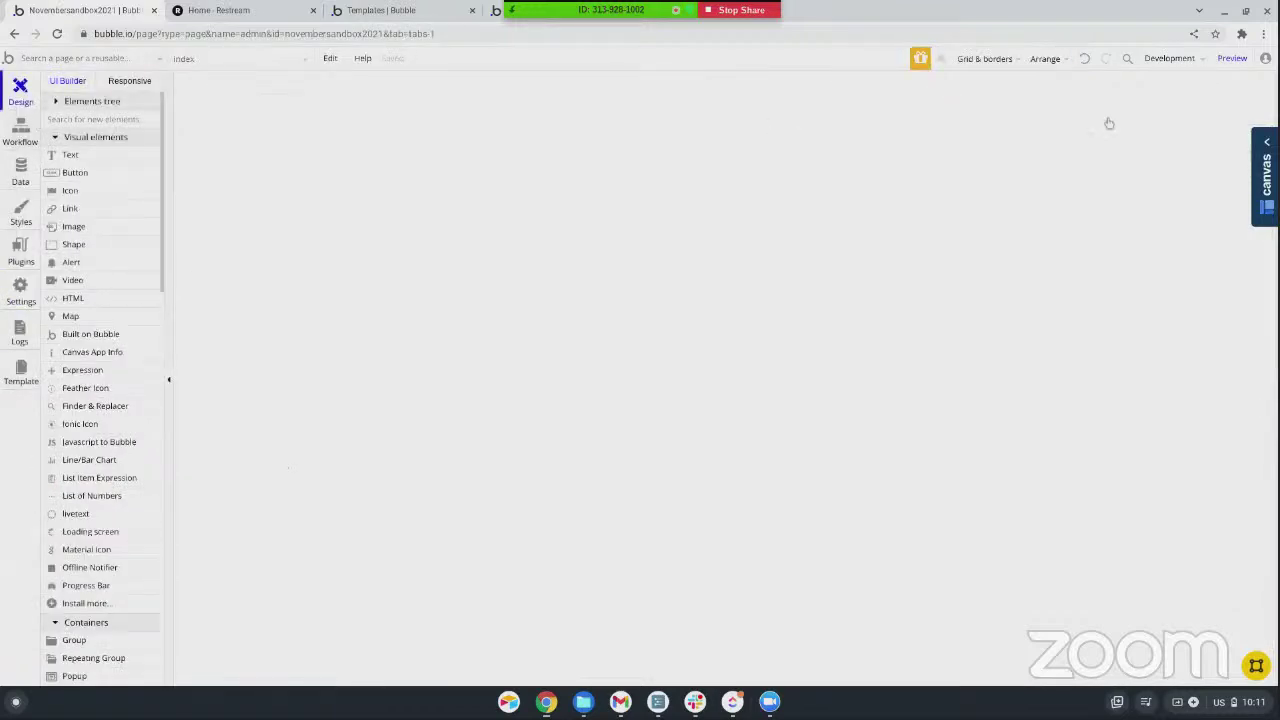
left_click(1268, 155)
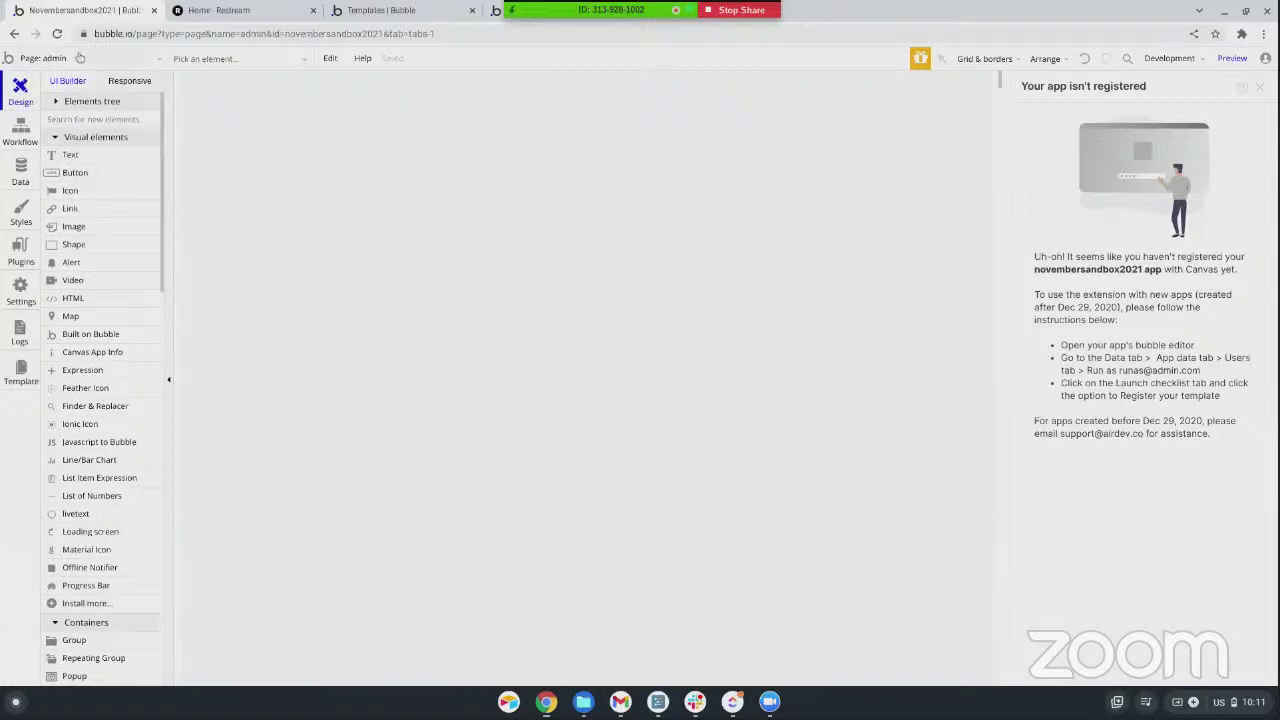
- Display the All Users records in the app's database, dismissing the data retrieval error and retrying
left_click(24, 177)
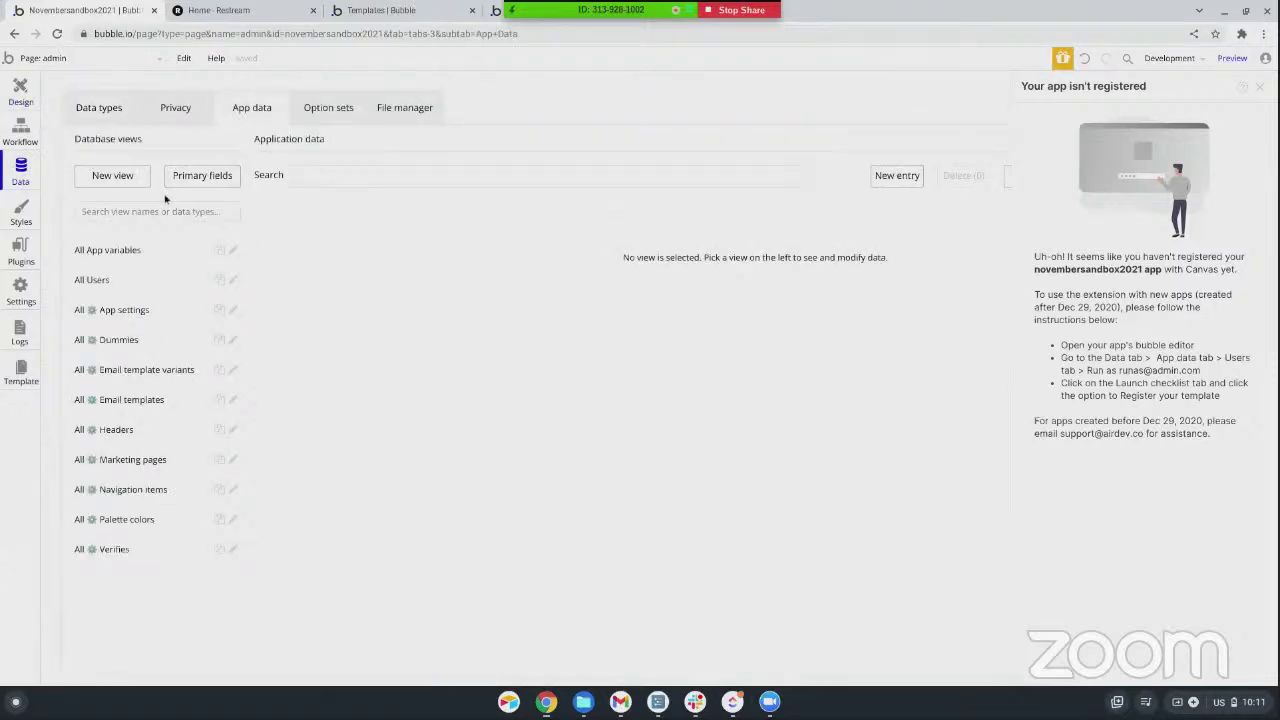
left_click(94, 285)
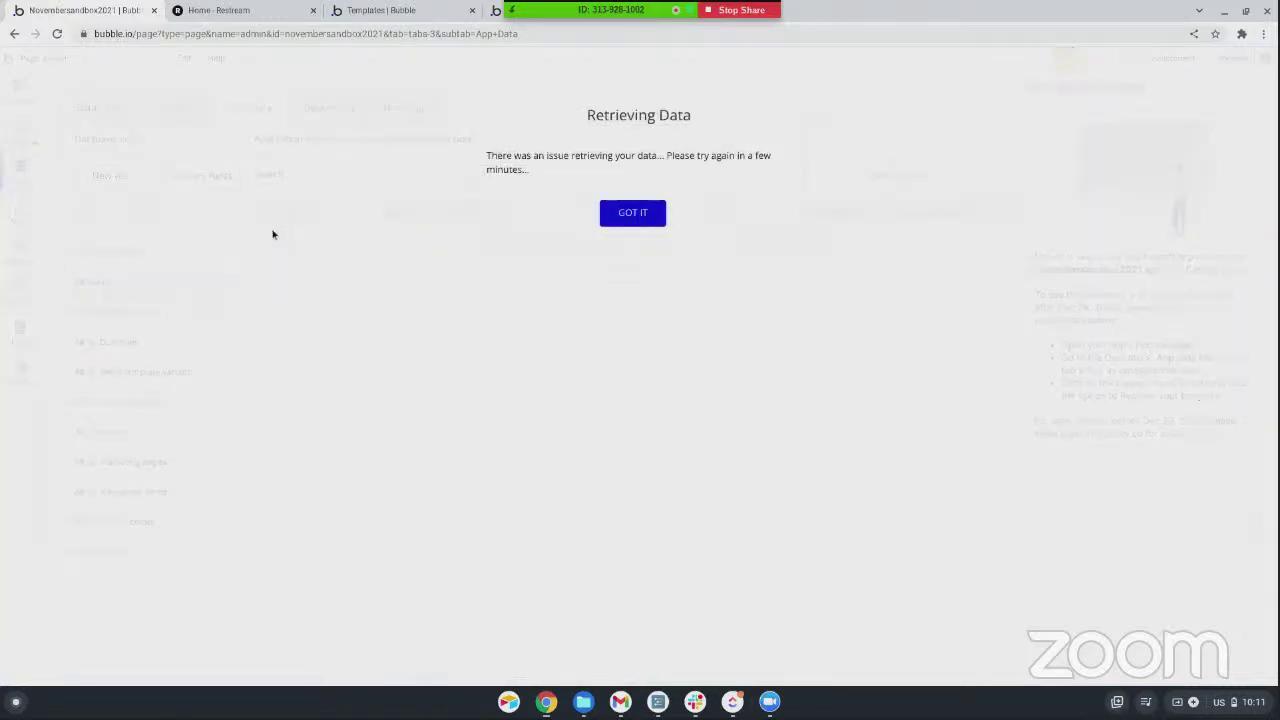
left_click(643, 216)
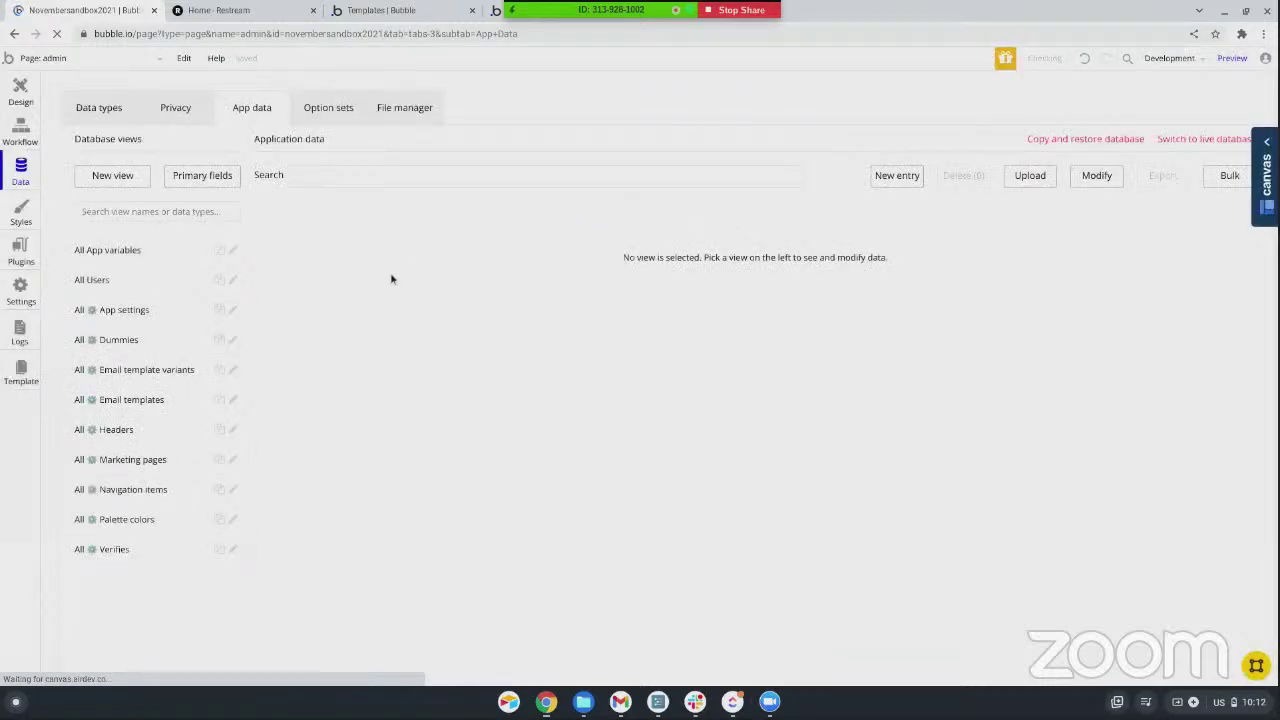
left_click(100, 282)
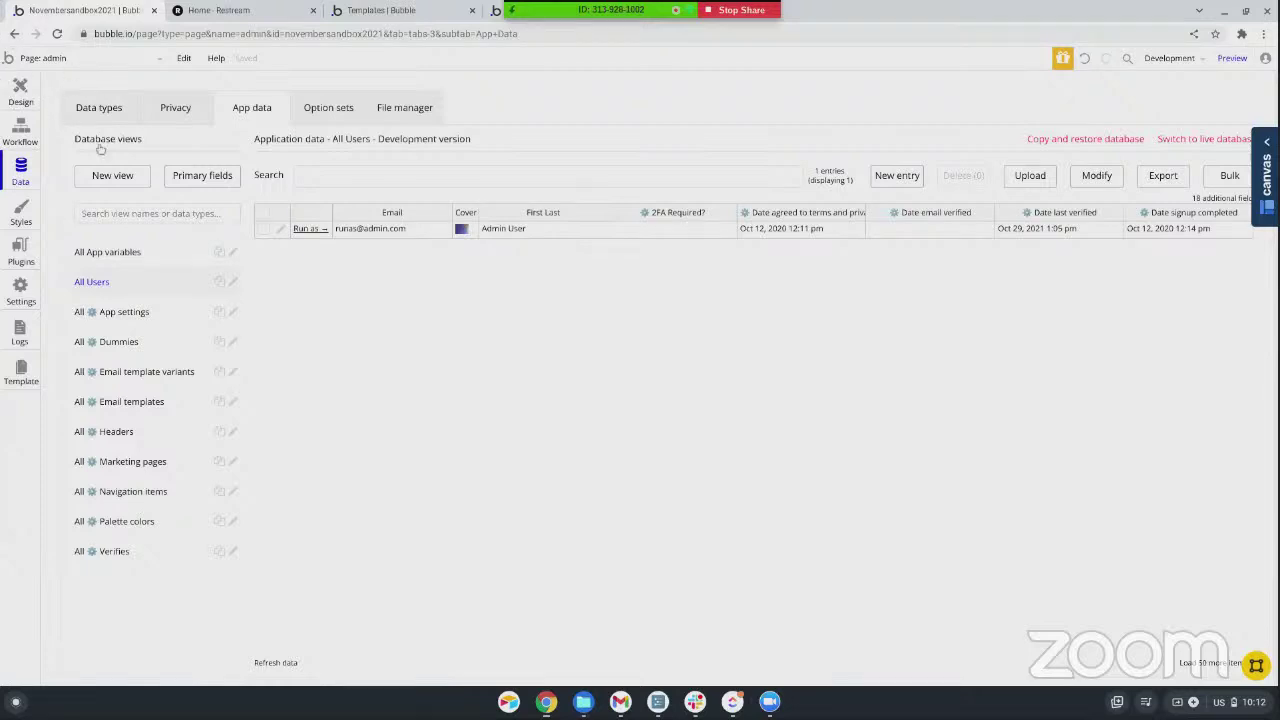
- Run the app as the admin user and enter the username and password in the sign-in prompt
left_click(305, 229)
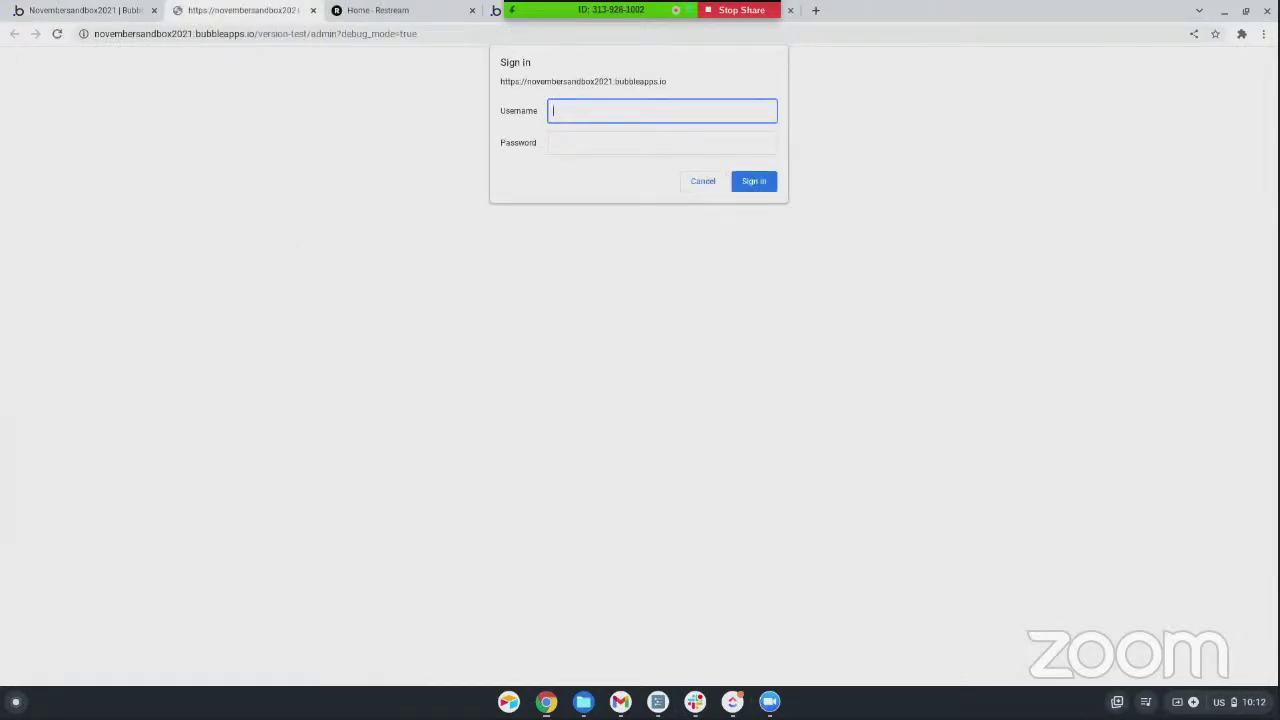
type("sername")
key("Tab")
type("p")
key("Return")
type("username")
key("Tab")
type("password")
key("Return")
- Check the app's access username and password in the editor's General settings
left_click(86, 10)
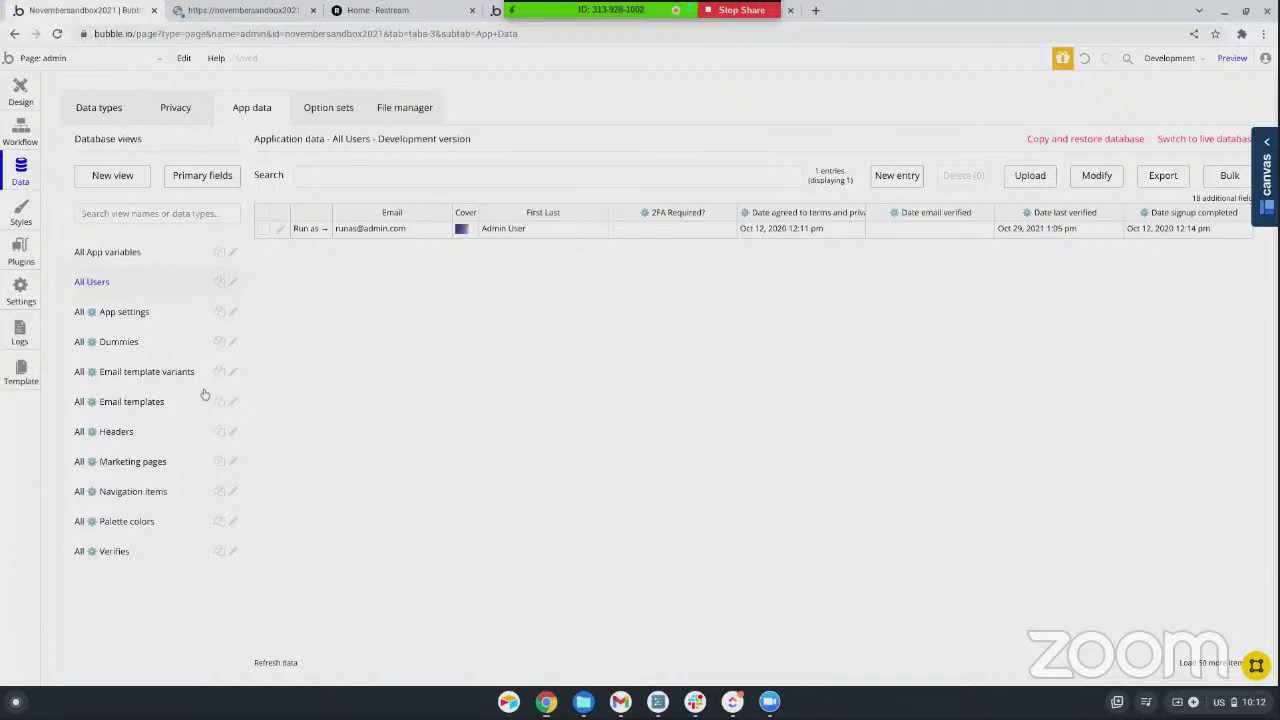
left_click(21, 291)
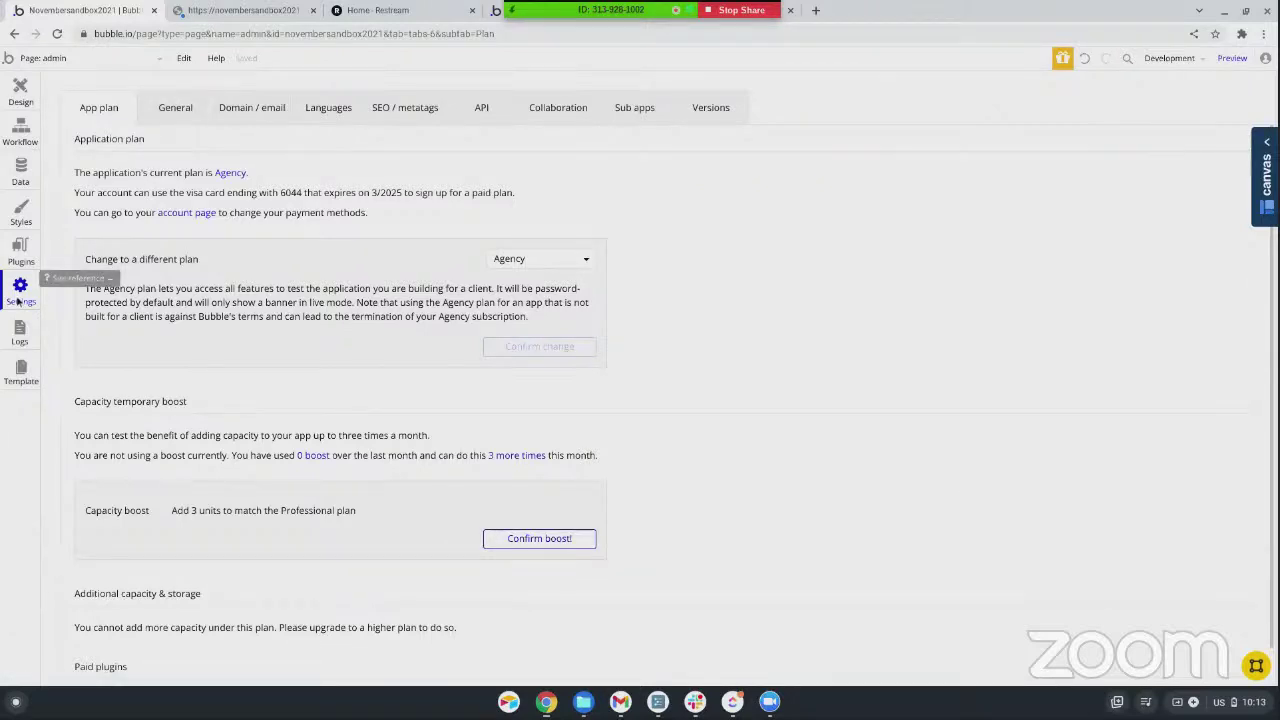
left_click(172, 119)
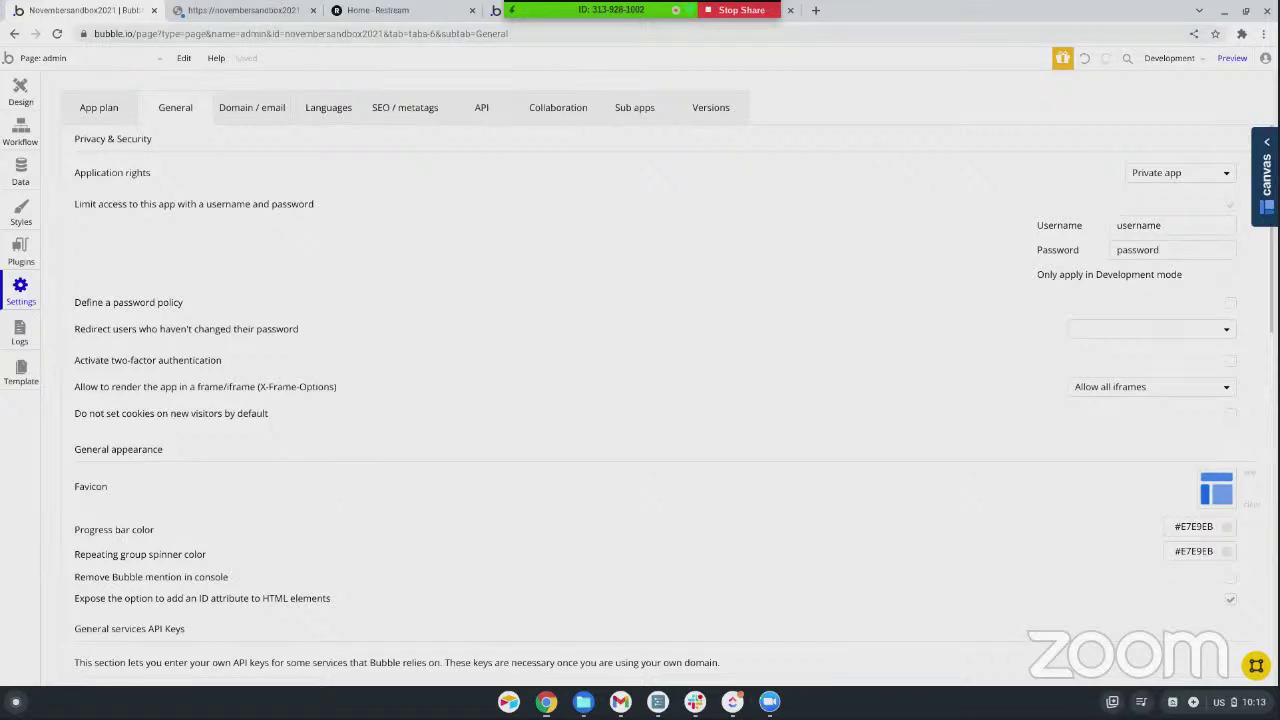
- Return to the admin page's sign-in prompt and submit the username and password again
left_click(250, 14)
type("username")
key("Tab")
key("Return")
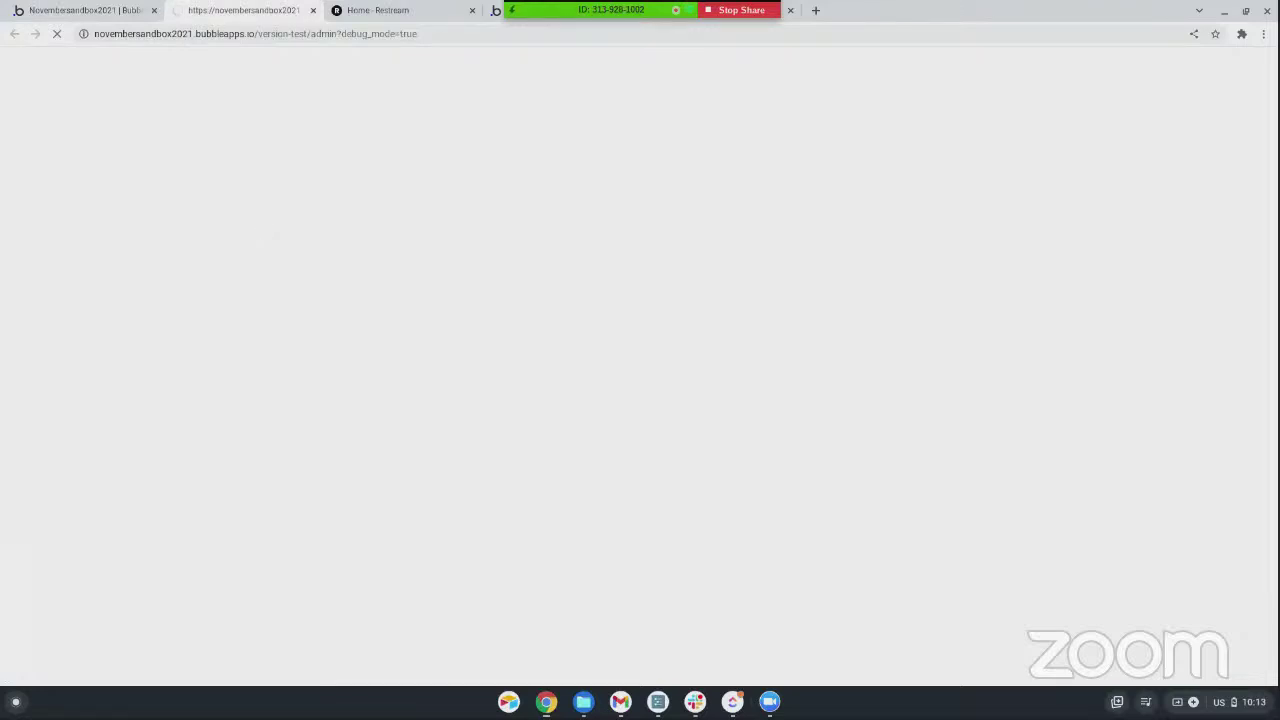
- Inspect the App settings database entry in the editor, then return to the running admin page
left_click(110, 10)
left_click(20, 174)
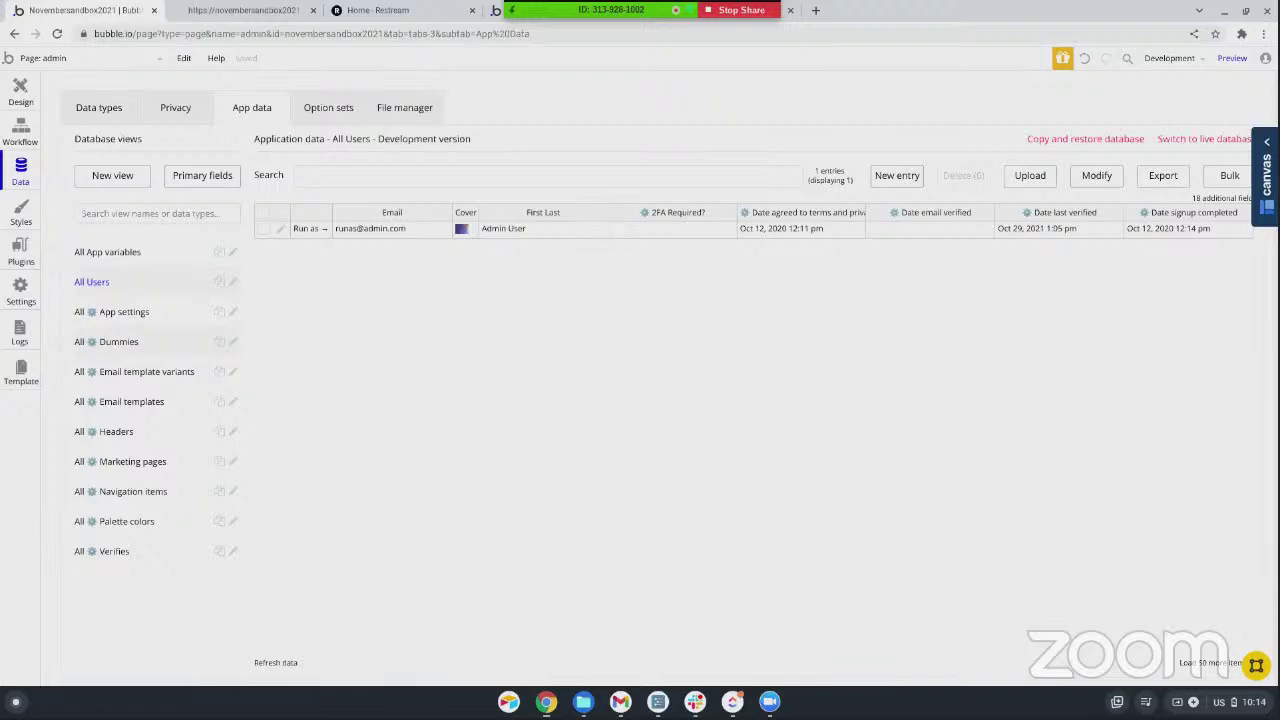
left_click(113, 315)
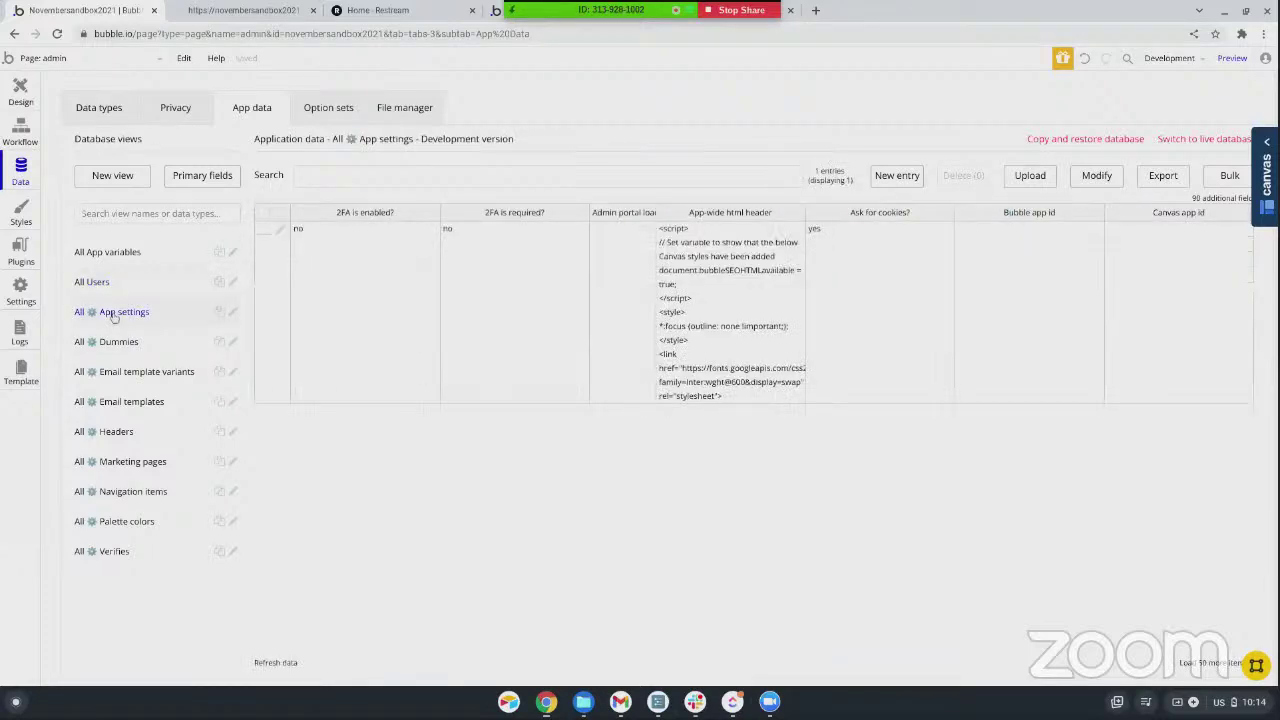
left_click(282, 231)
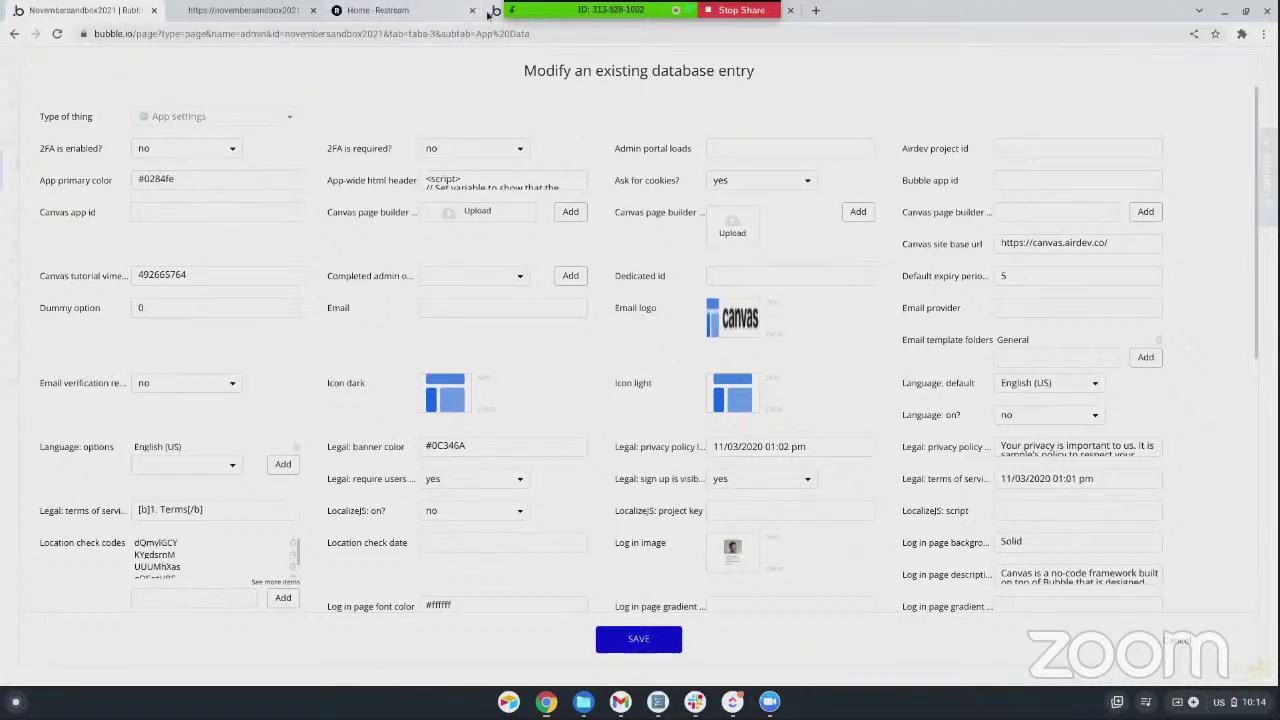
left_click(262, 15)
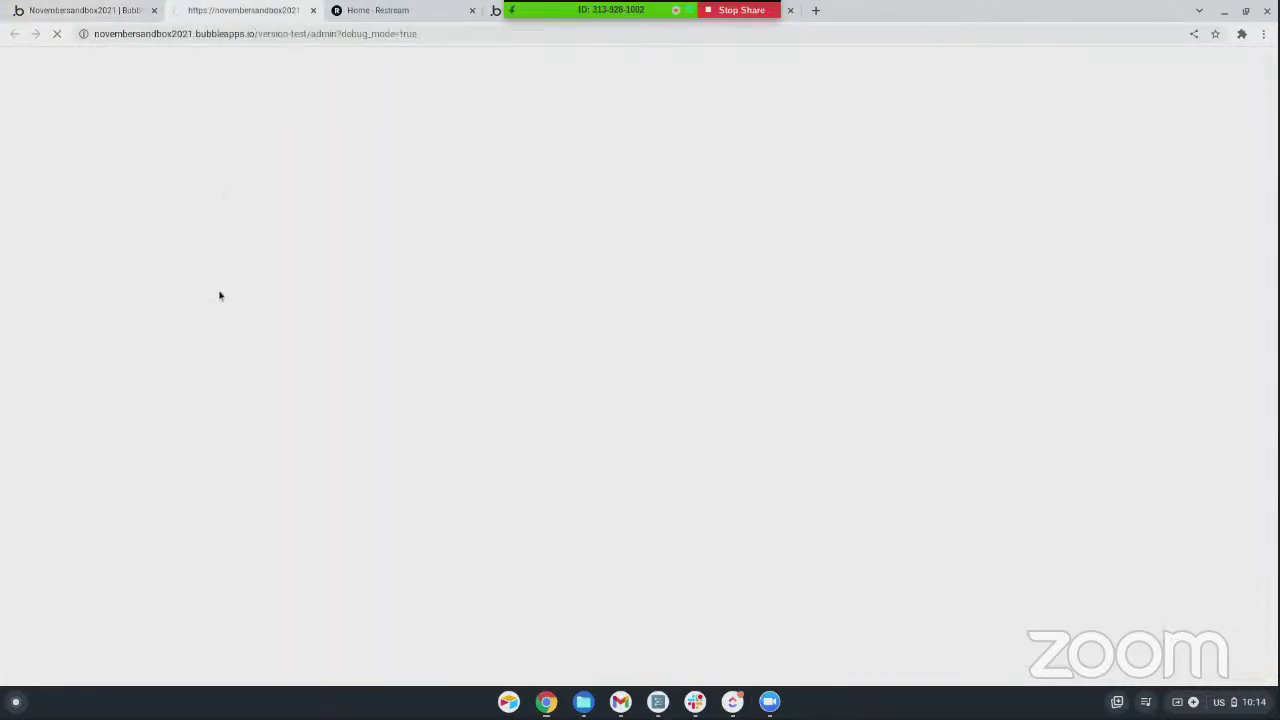
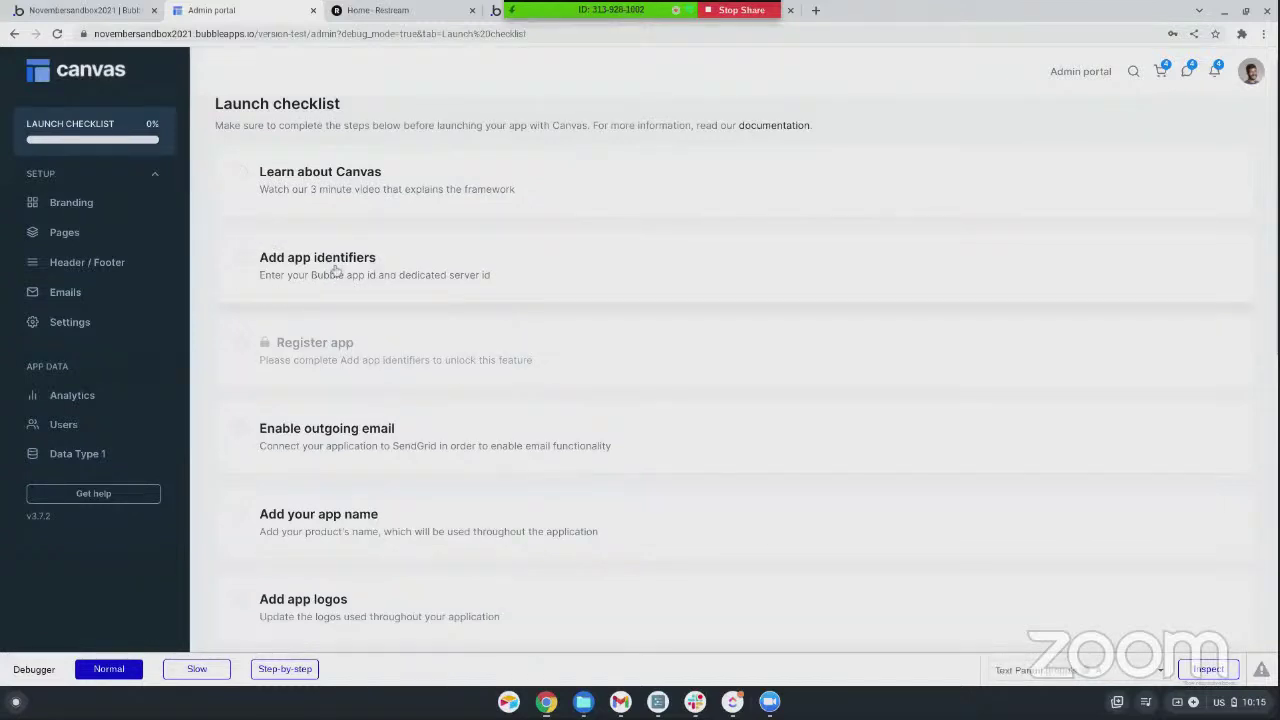
- Confirm novembersandbox2021 as the Bubble app id in the launch checklist and open the Canvas registration form
left_click(336, 270)
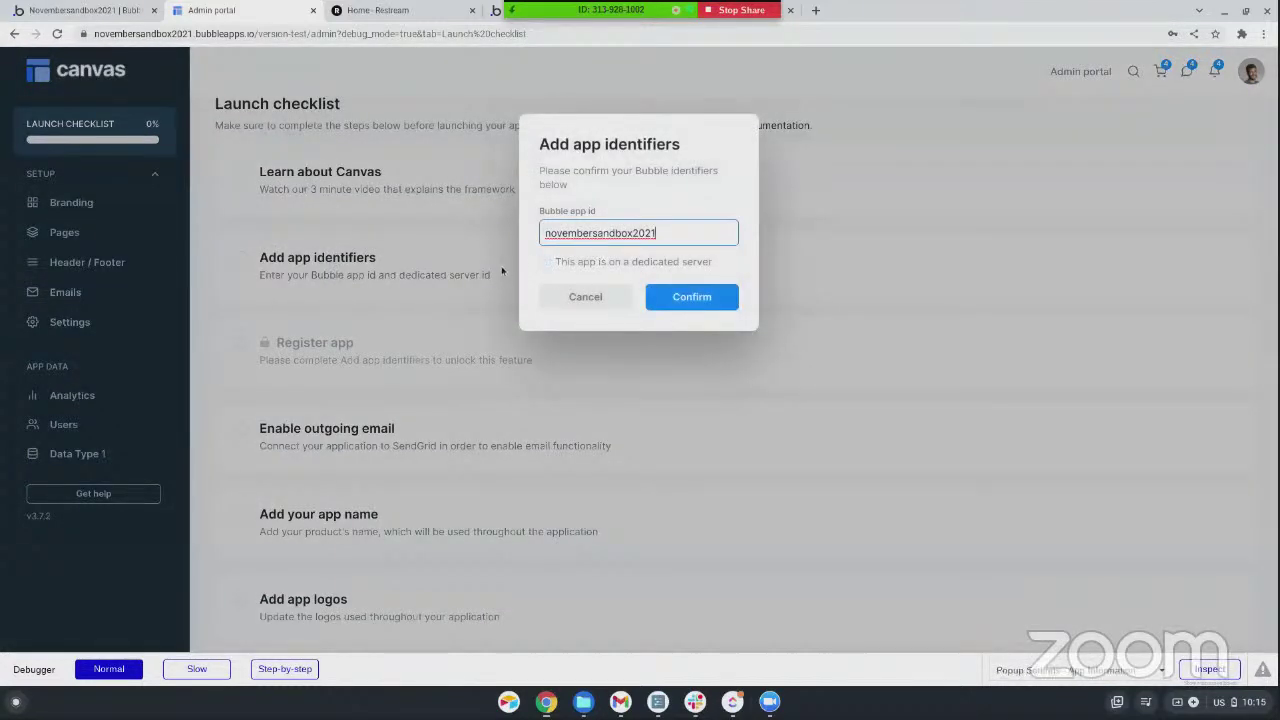
left_click(688, 308)
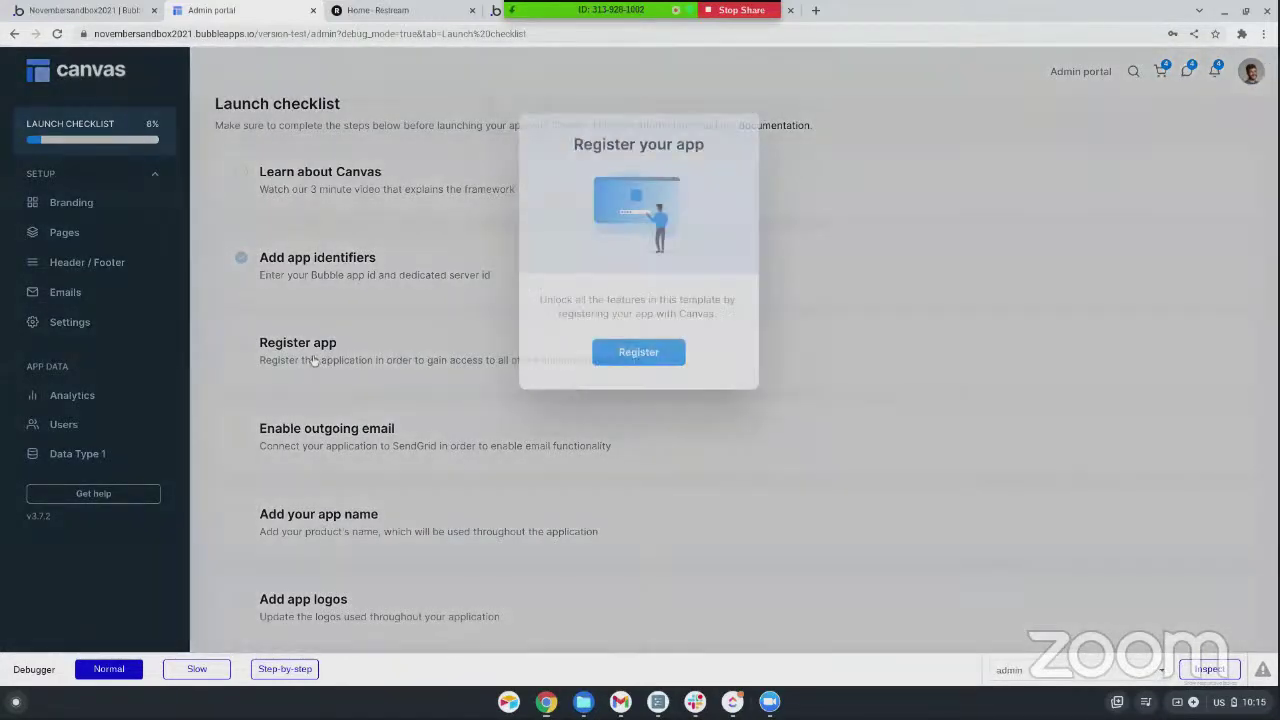
left_click(645, 356)
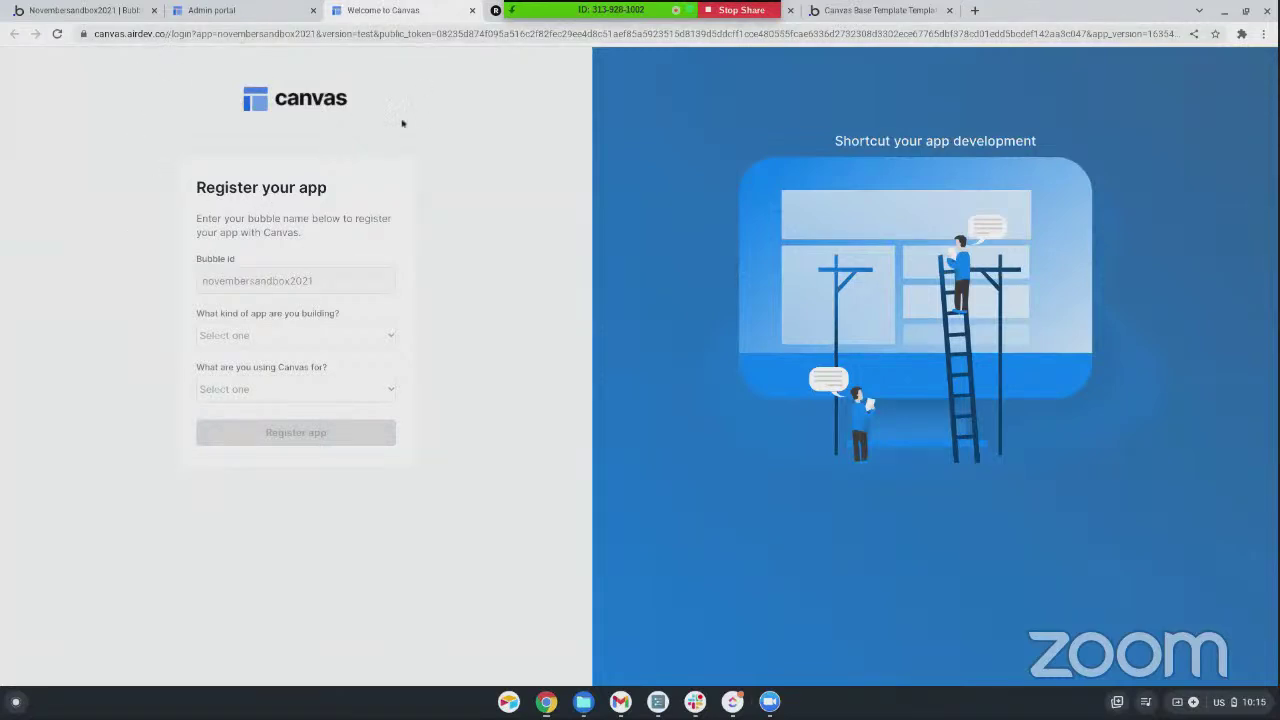
- Register the app as a Blog for a personal project and choose the free Basic license
left_click(232, 336)
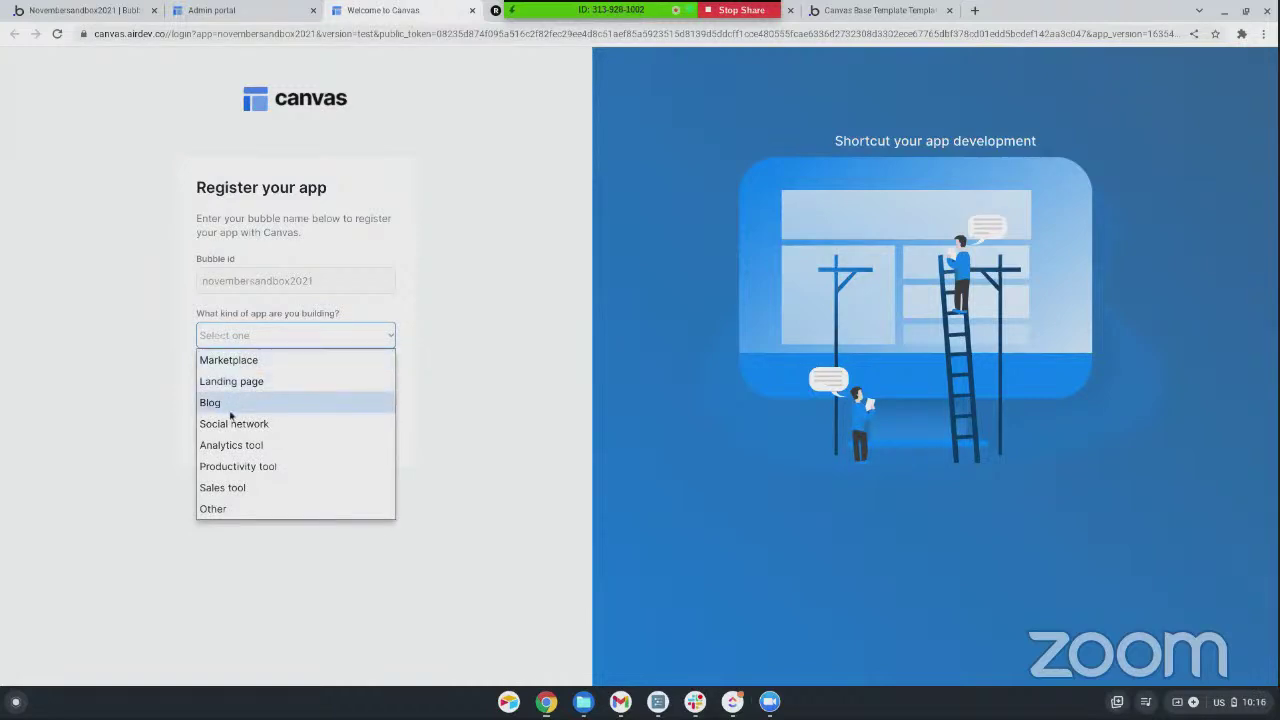
left_click(230, 405)
left_click(237, 392)
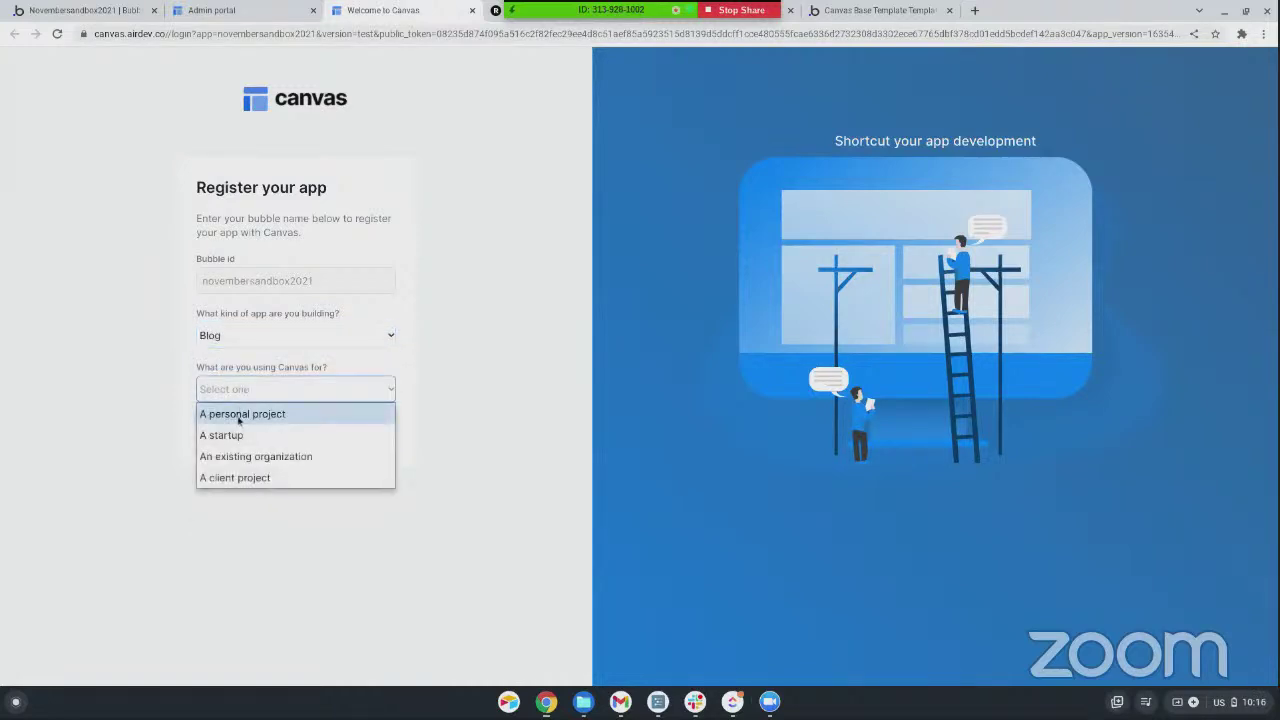
left_click(238, 415)
left_click(280, 440)
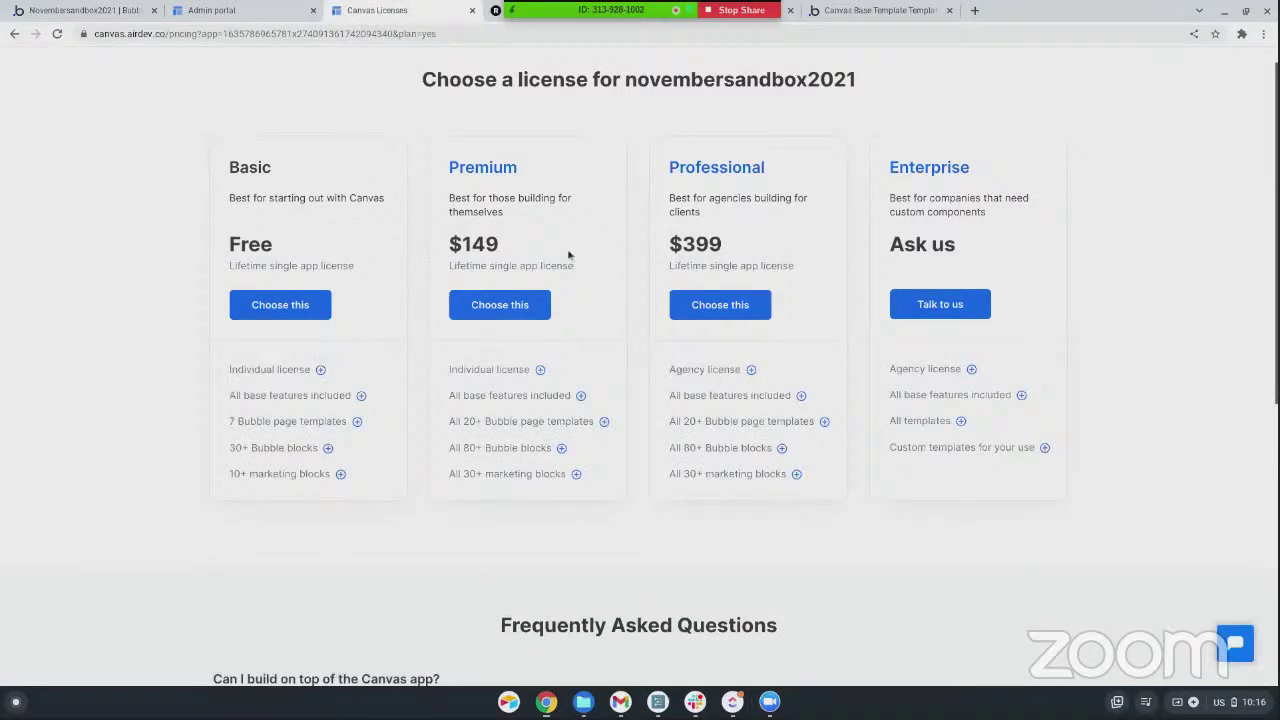
left_click(264, 311)
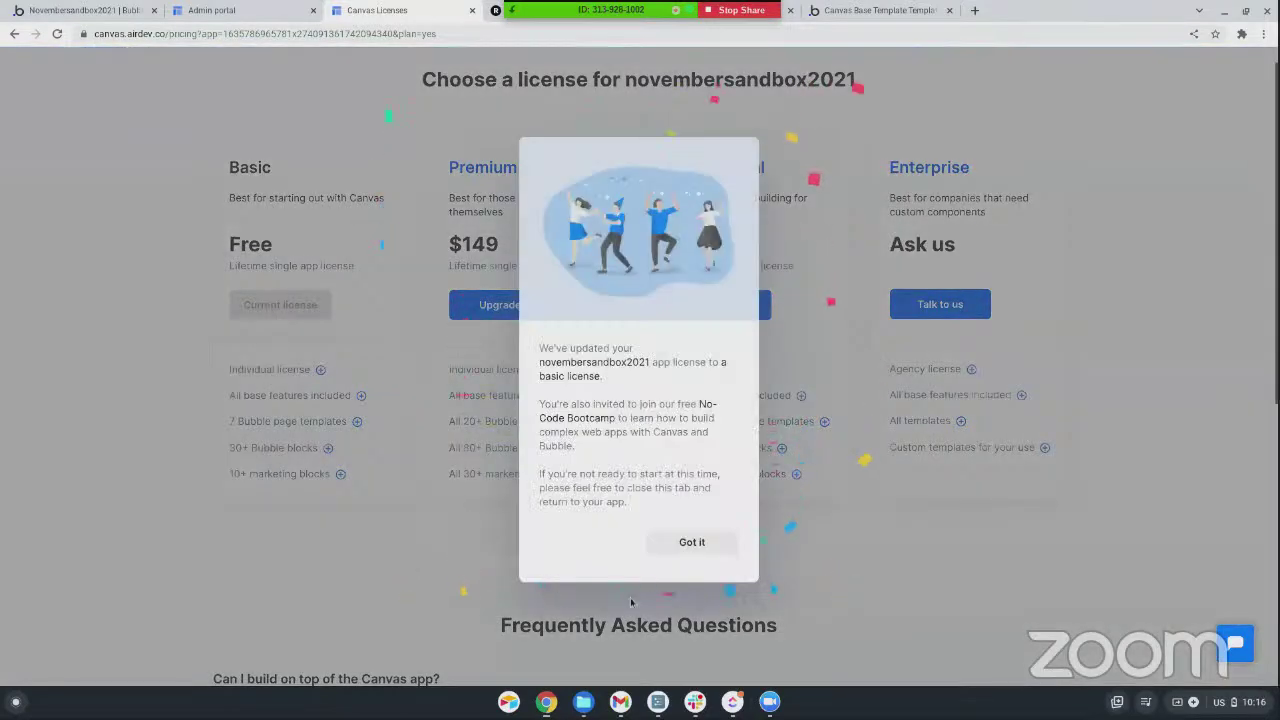
left_click(700, 543)
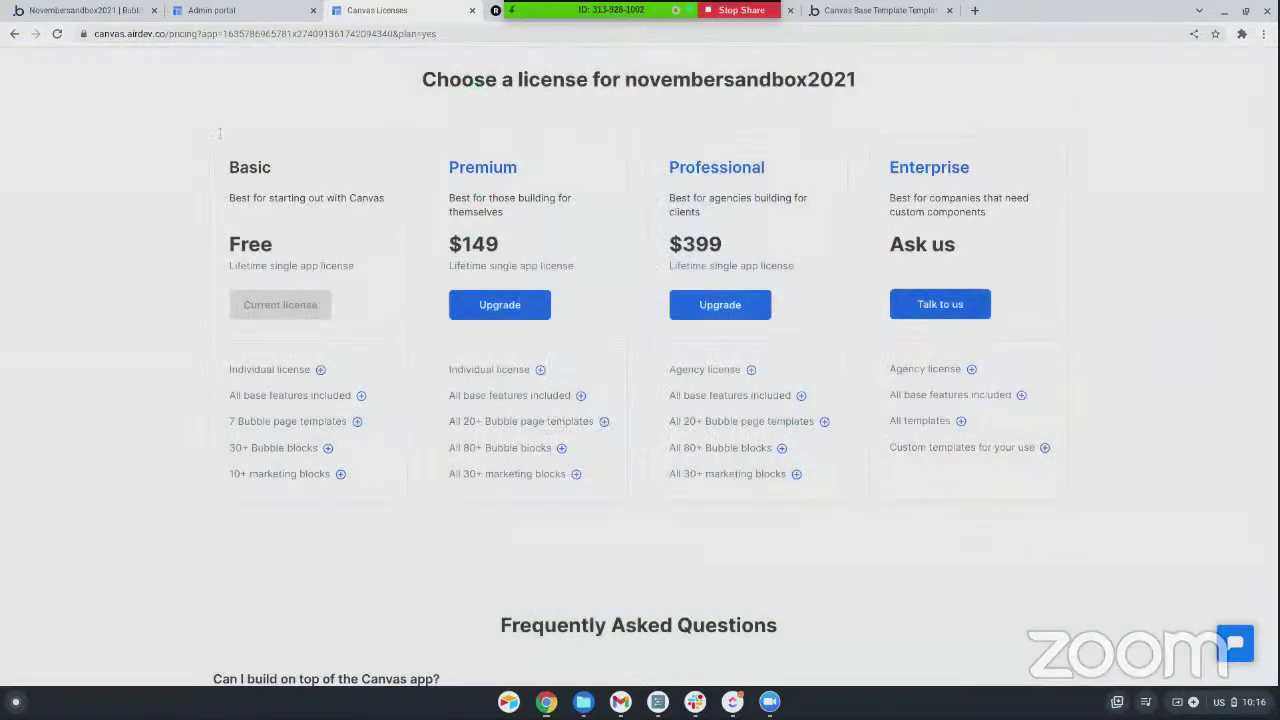
- Return to the Bubble editor, leave the App settings entry without saving, and open the Canvas extension in the design view
left_click(80, 10)
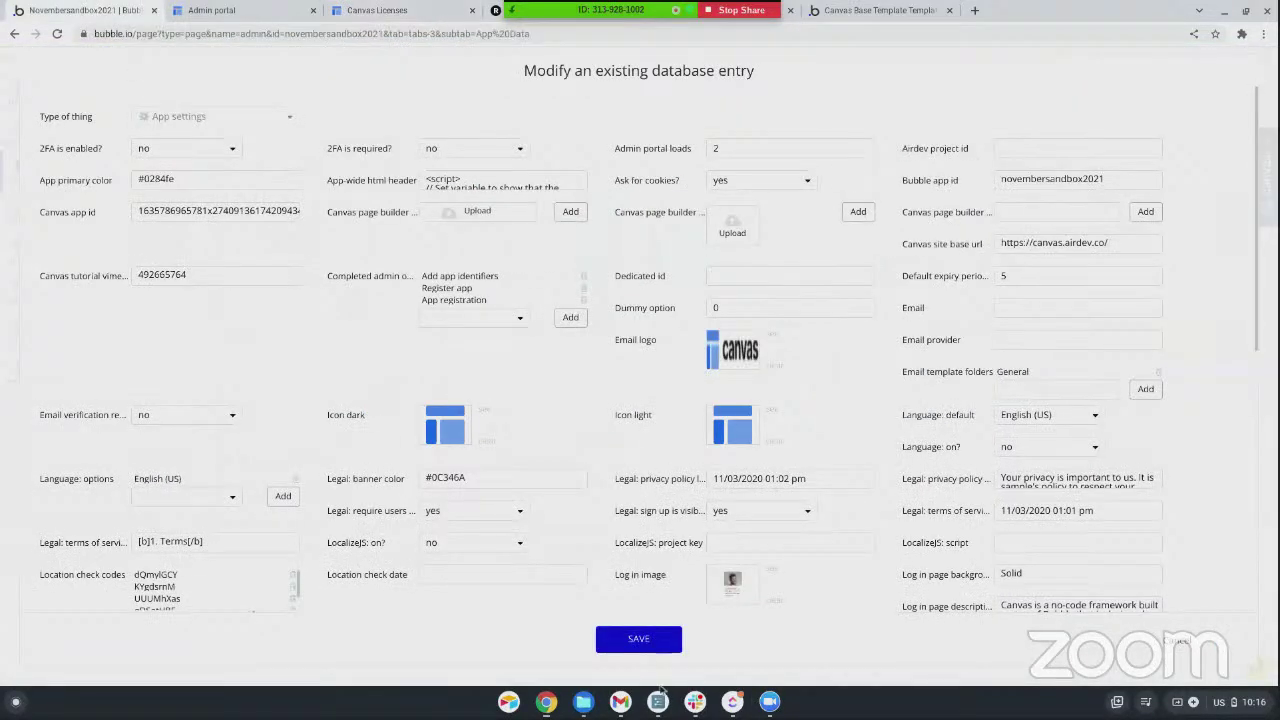
left_click(1187, 642)
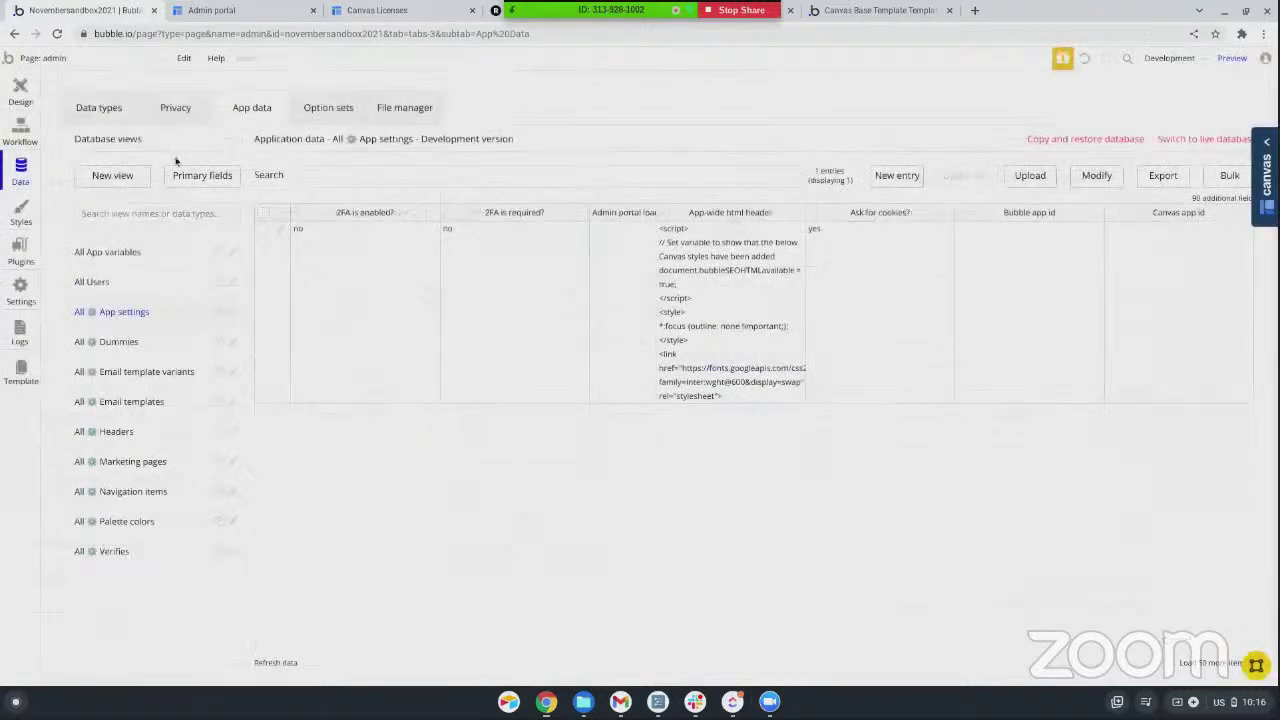
left_click(20, 90)
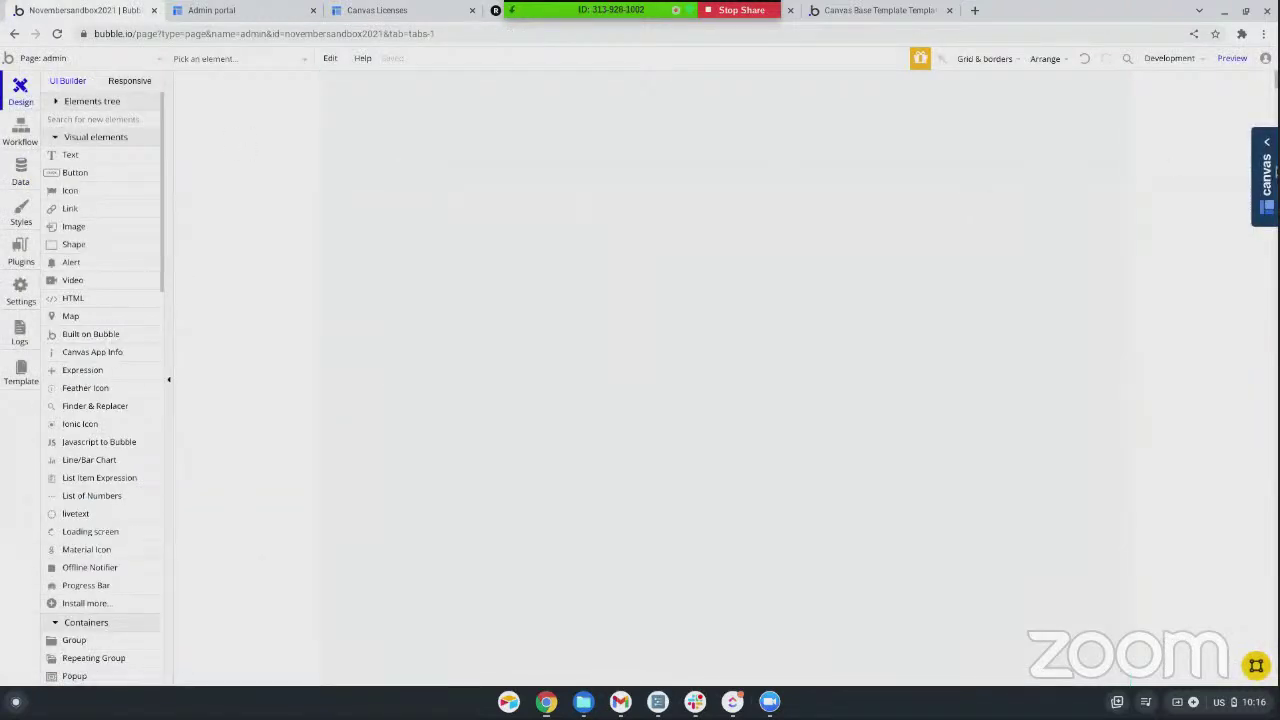
left_click(1267, 172)
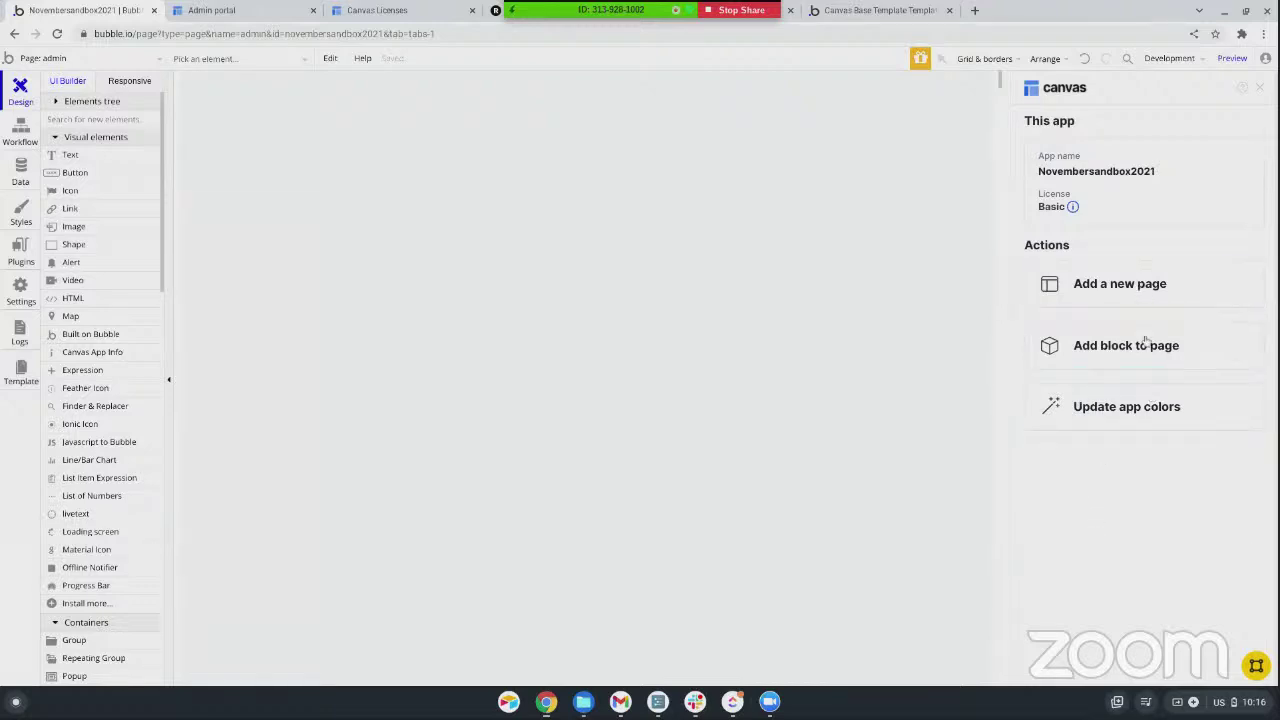
- Examine the Canvas options for updating app colors and the app's list of styles, then return to the Canvas home actions
left_click(1128, 413)
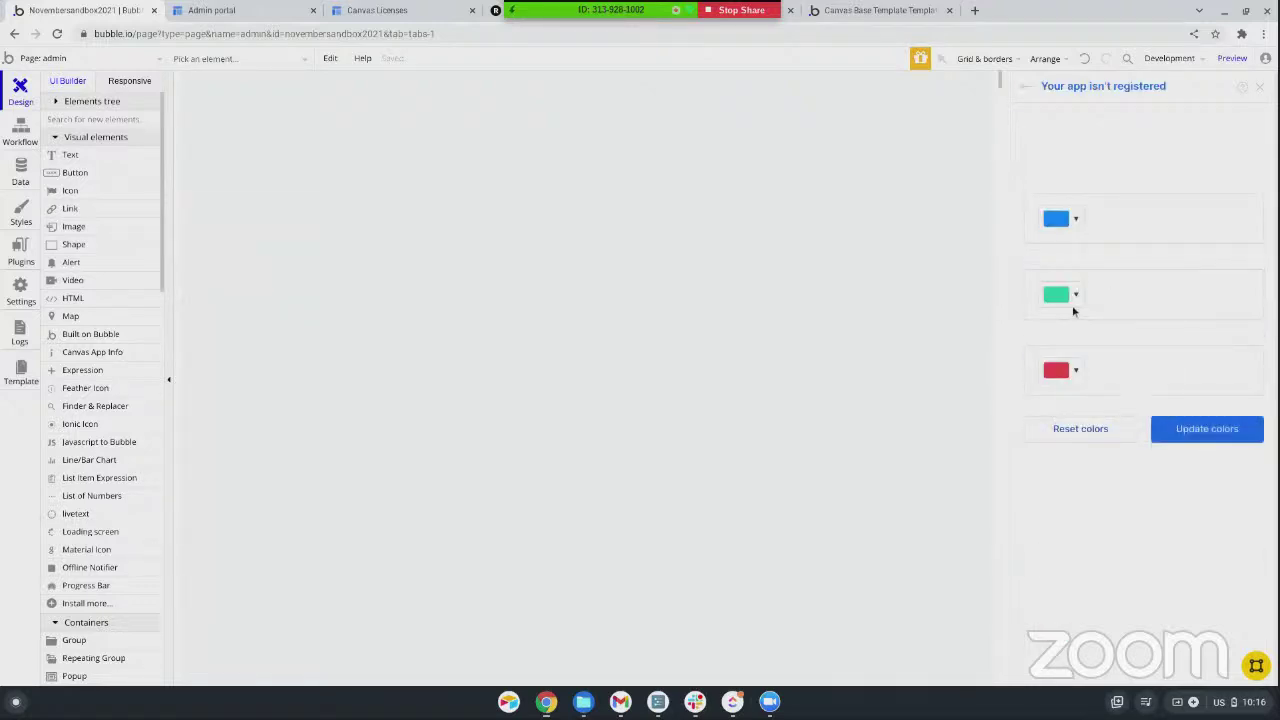
left_click(1055, 236)
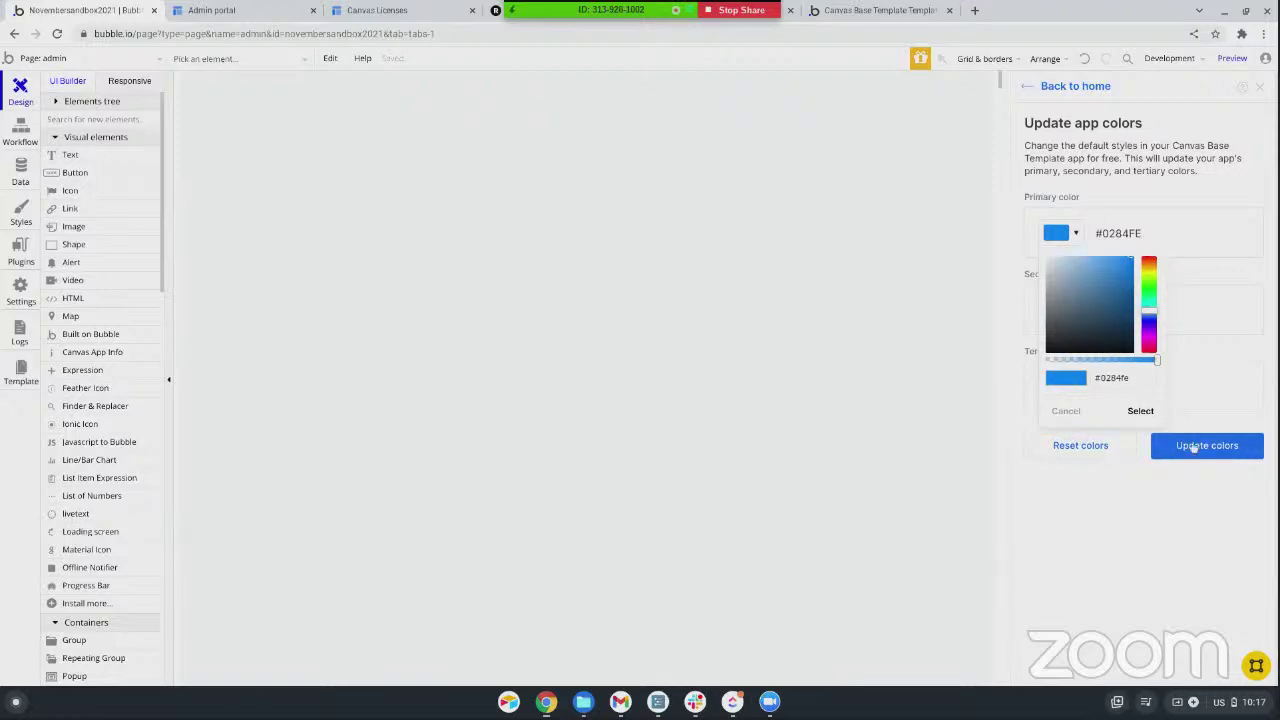
left_click(29, 226)
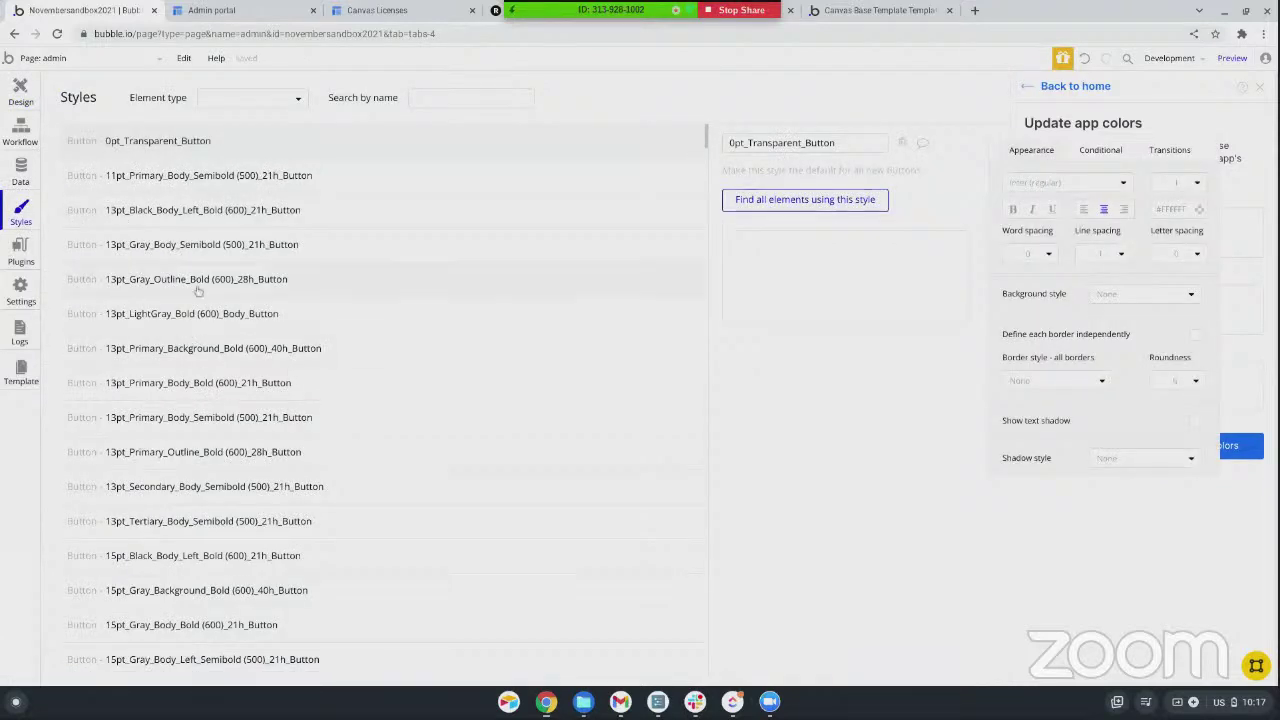
scroll(300, 355, "down", 2)
scroll(252, 376, "down", 10)
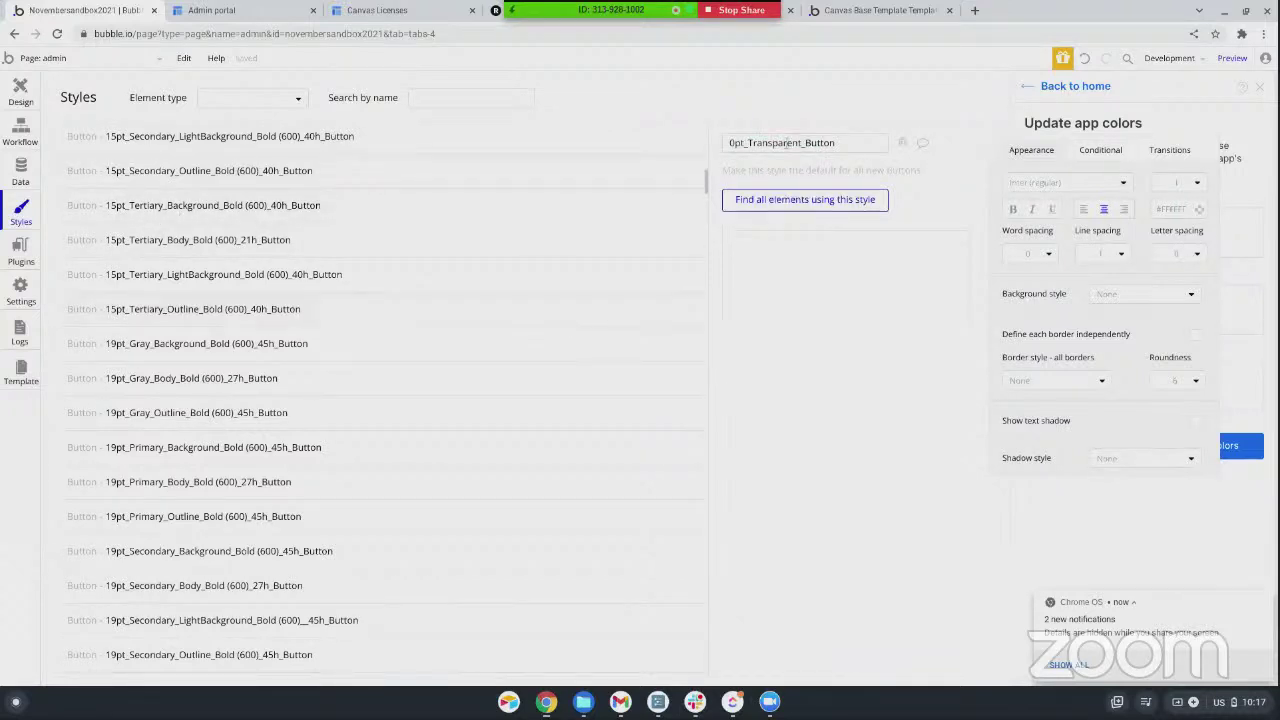
left_click(22, 95)
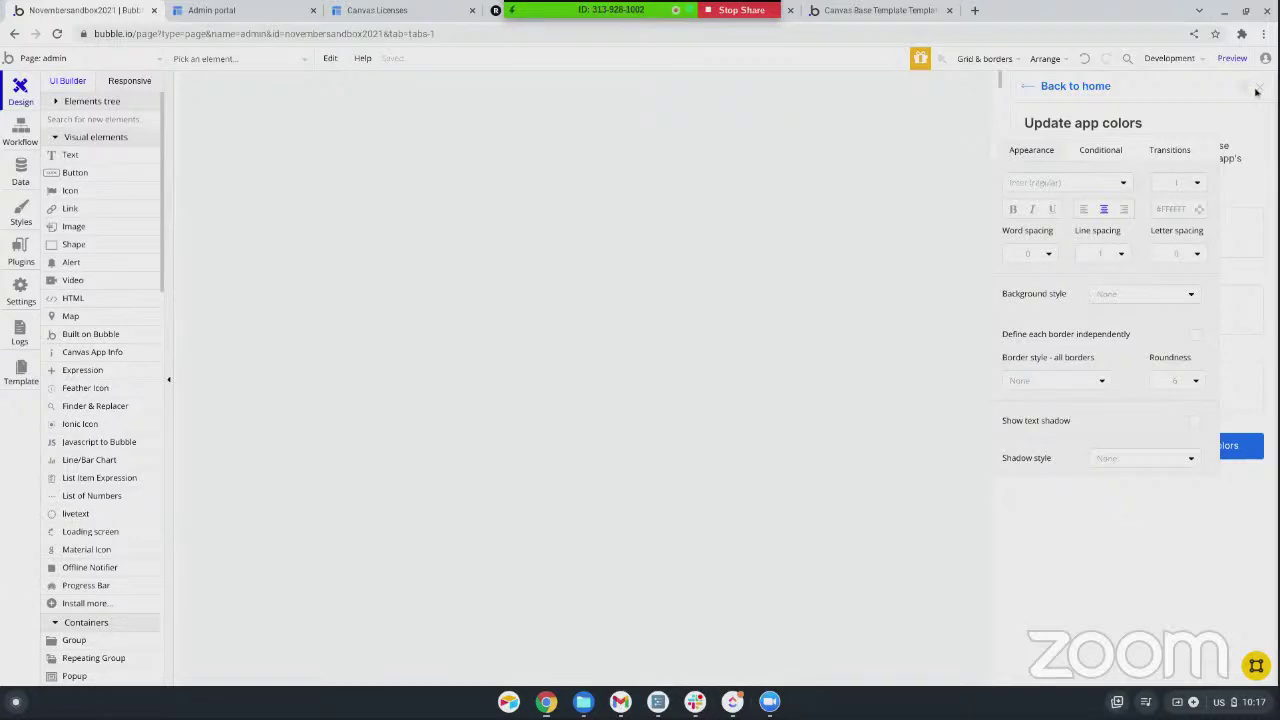
left_click(1030, 88)
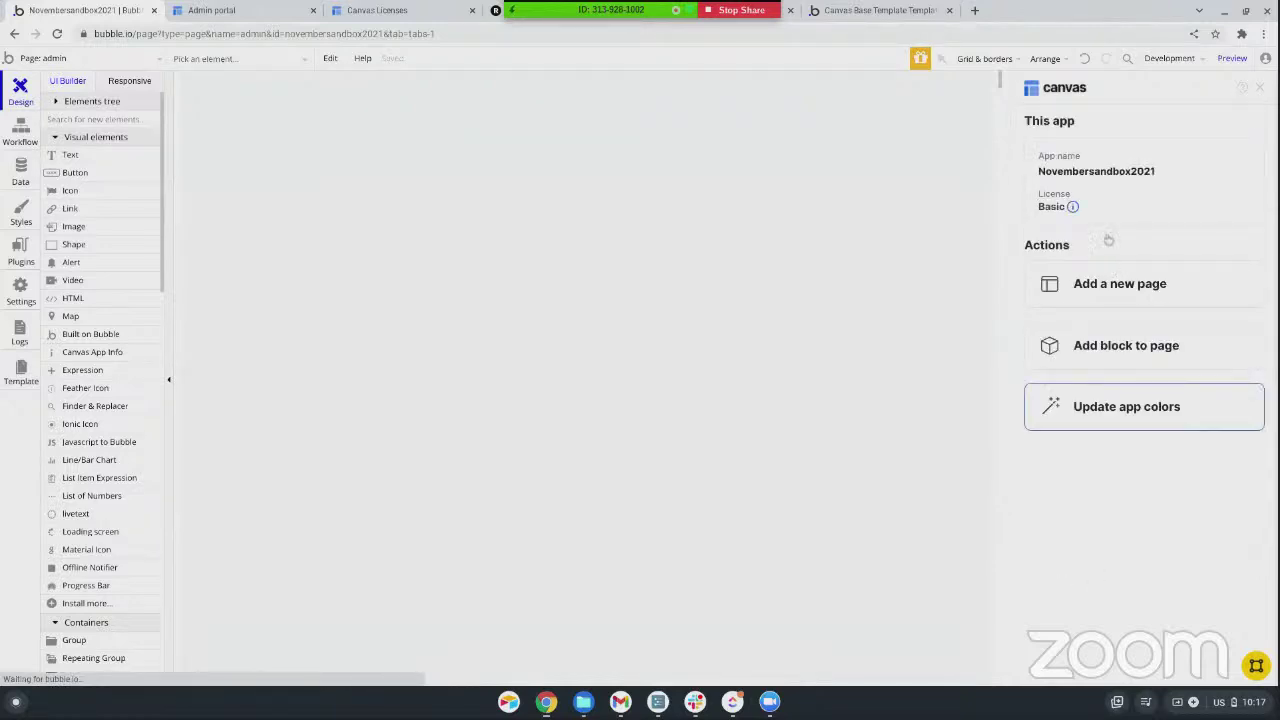
- Browse the Canvas page templates for adding a new page, comparing the free and premium ones
left_click(1123, 290)
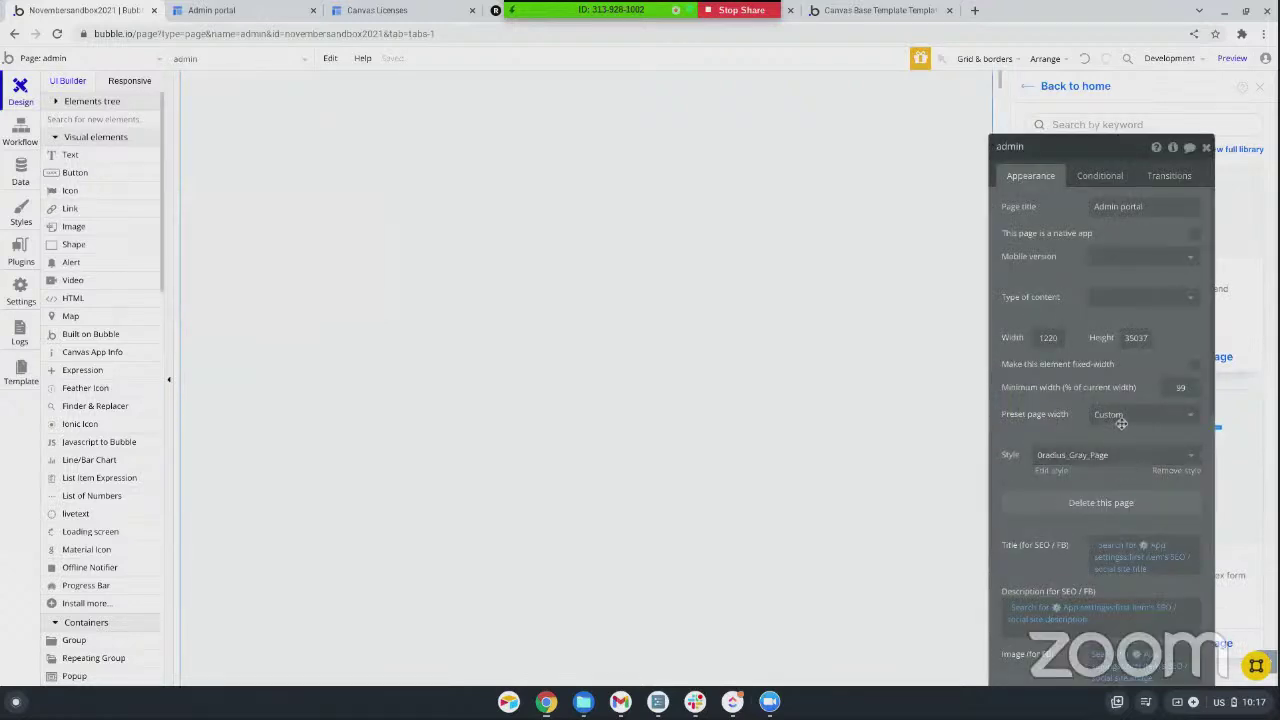
left_click(1206, 148)
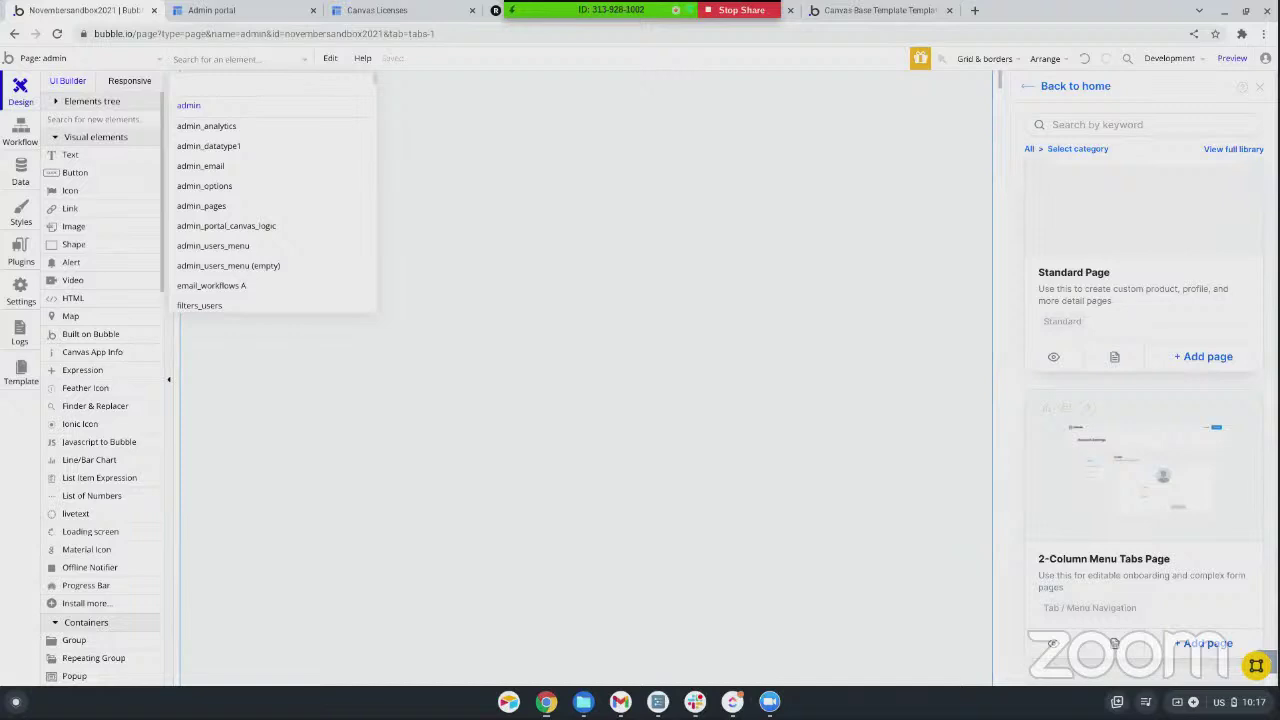
scroll(1083, 276, "down", 3)
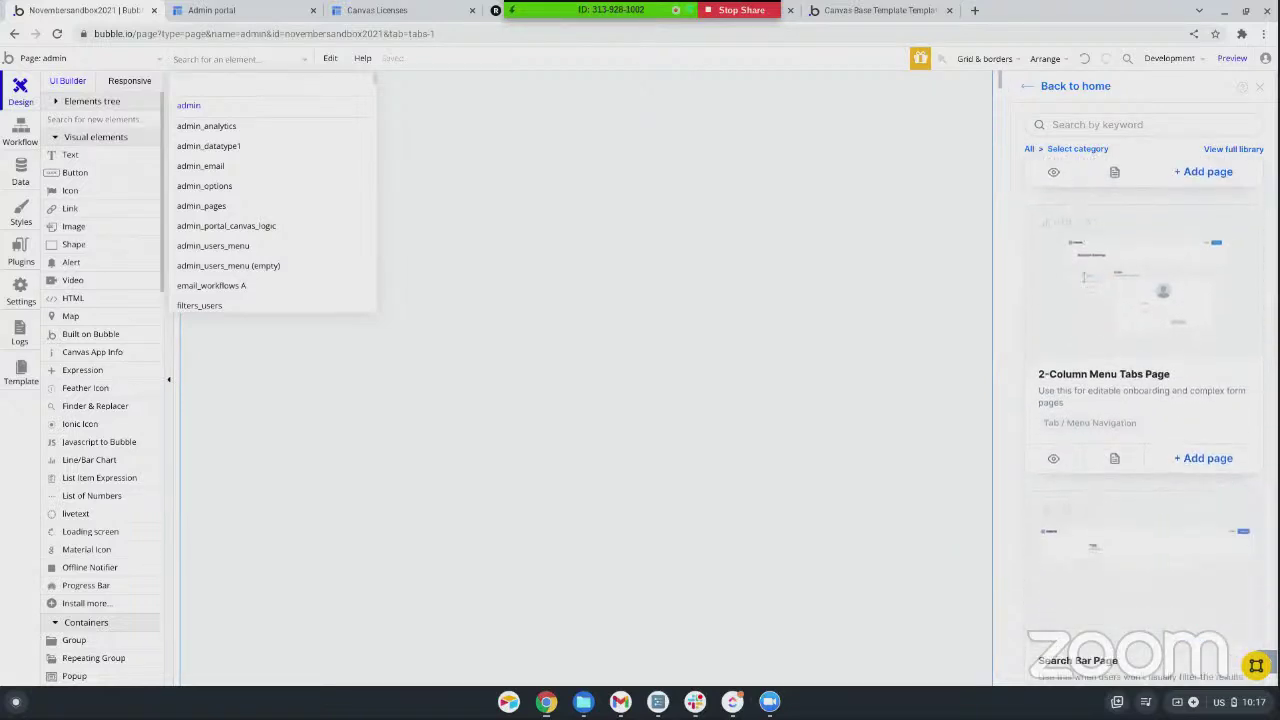
scroll(1084, 278, "down", 5)
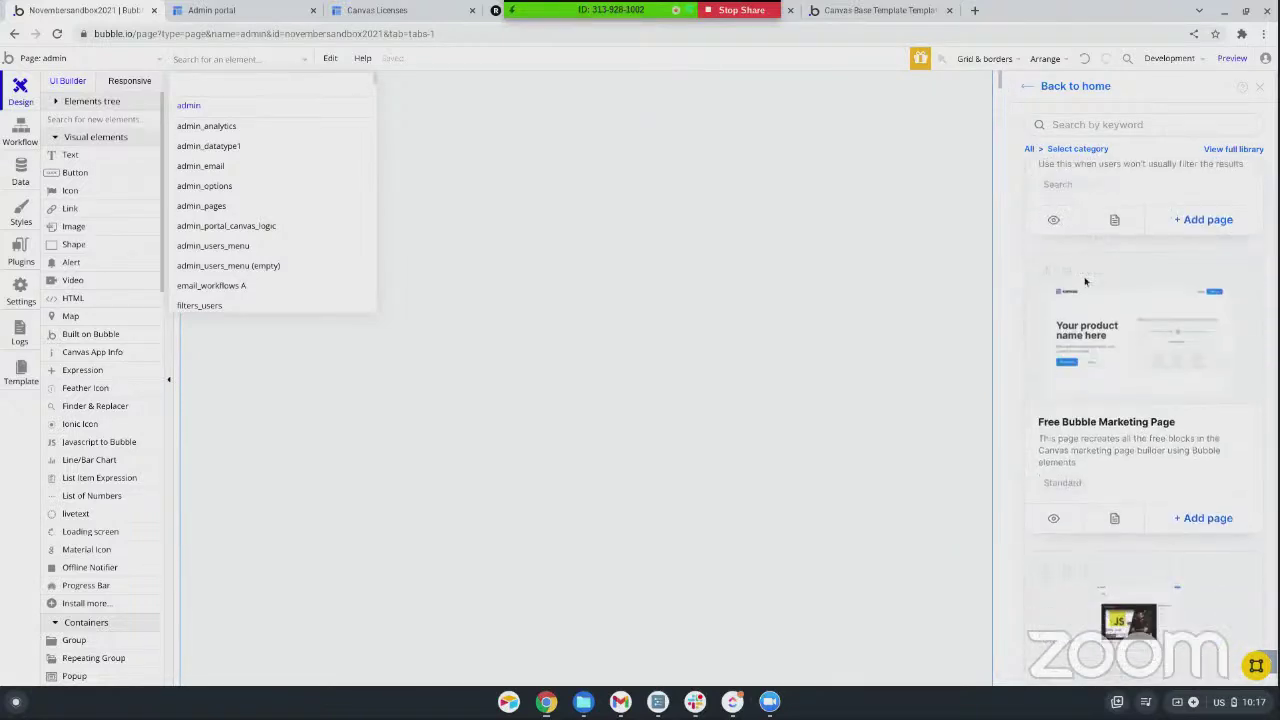
scroll(1084, 280, "down", 5)
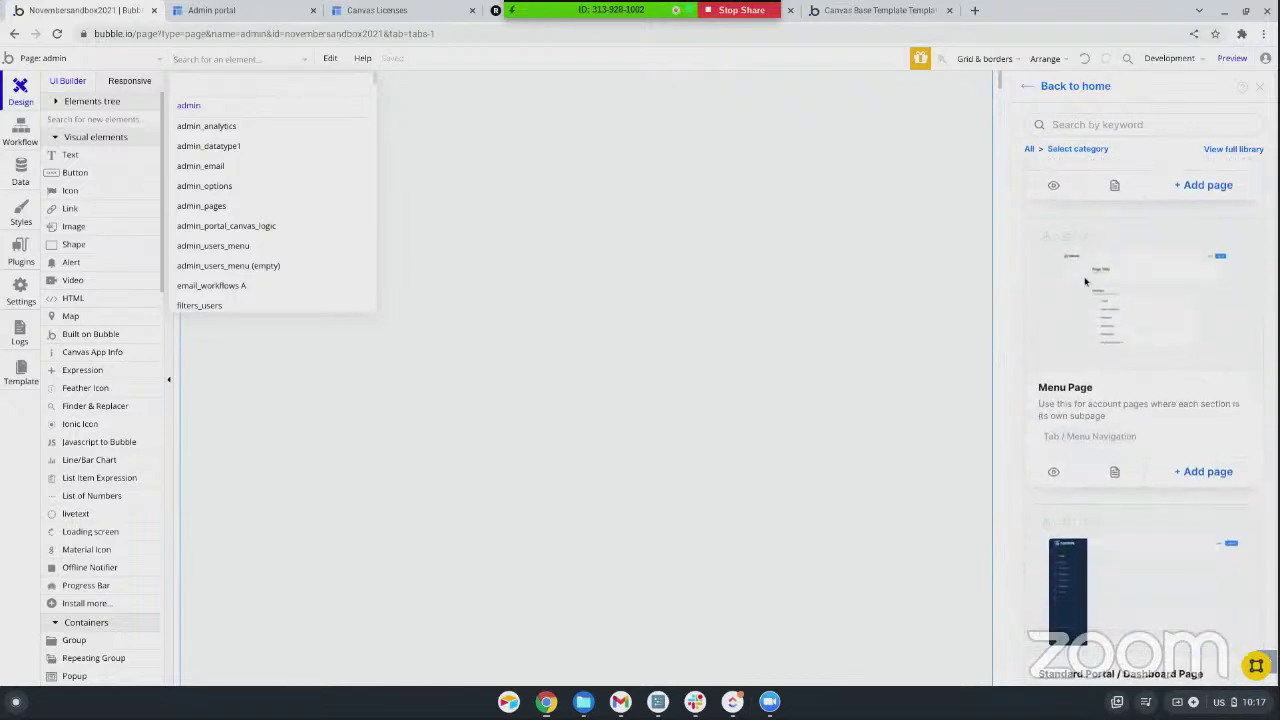
scroll(1084, 276, "down", 5)
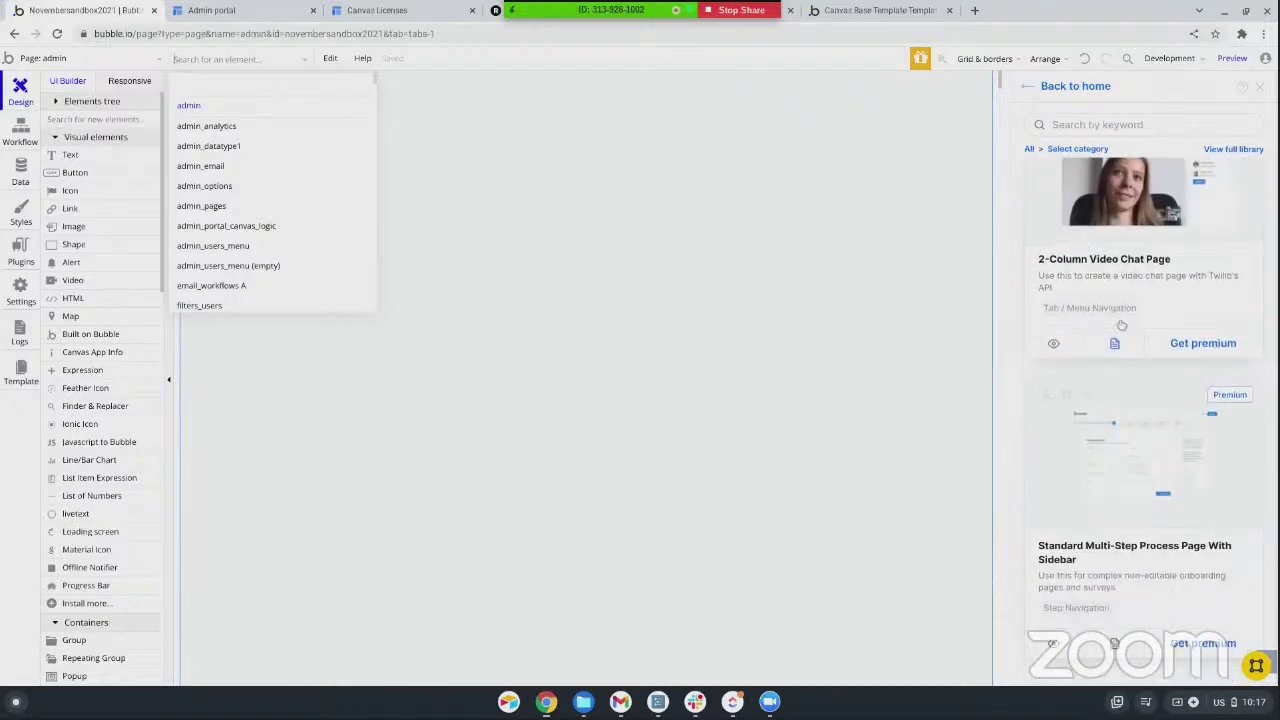
scroll(1057, 354, "down", 3)
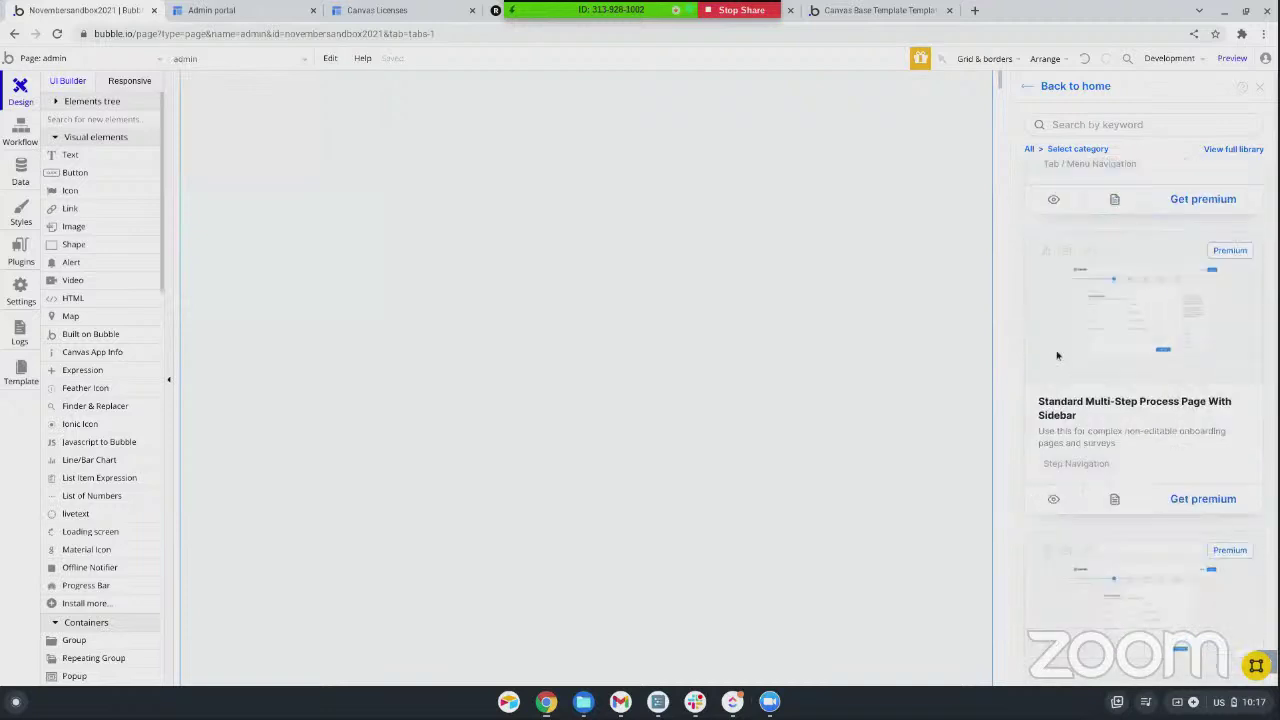
scroll(1057, 354, "down", 6)
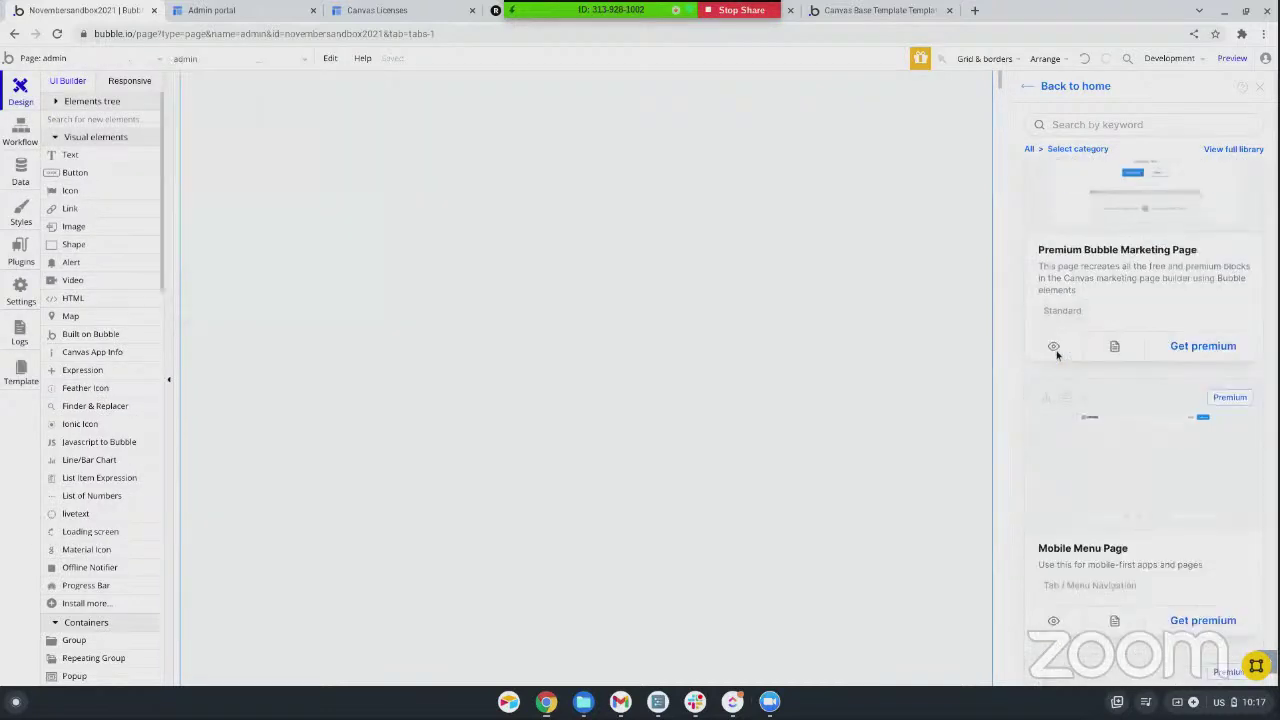
scroll(1057, 355, "up", 9)
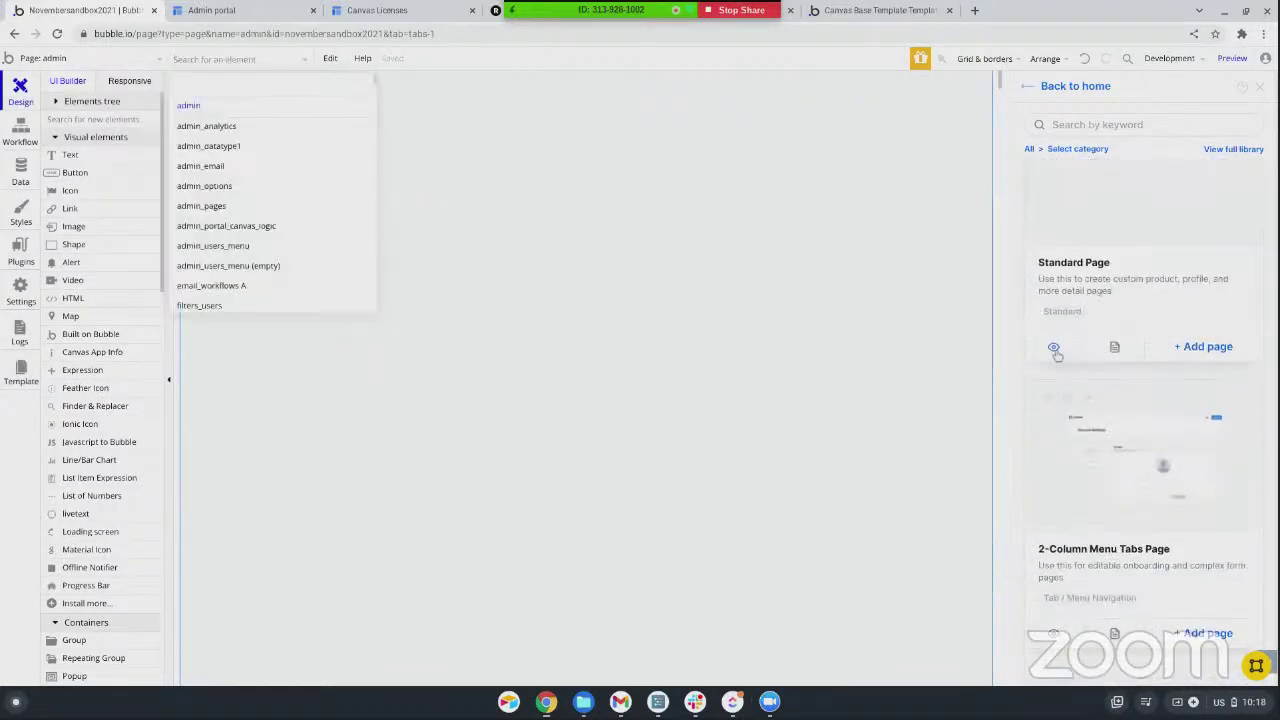
scroll(1190, 435, "down", 3)
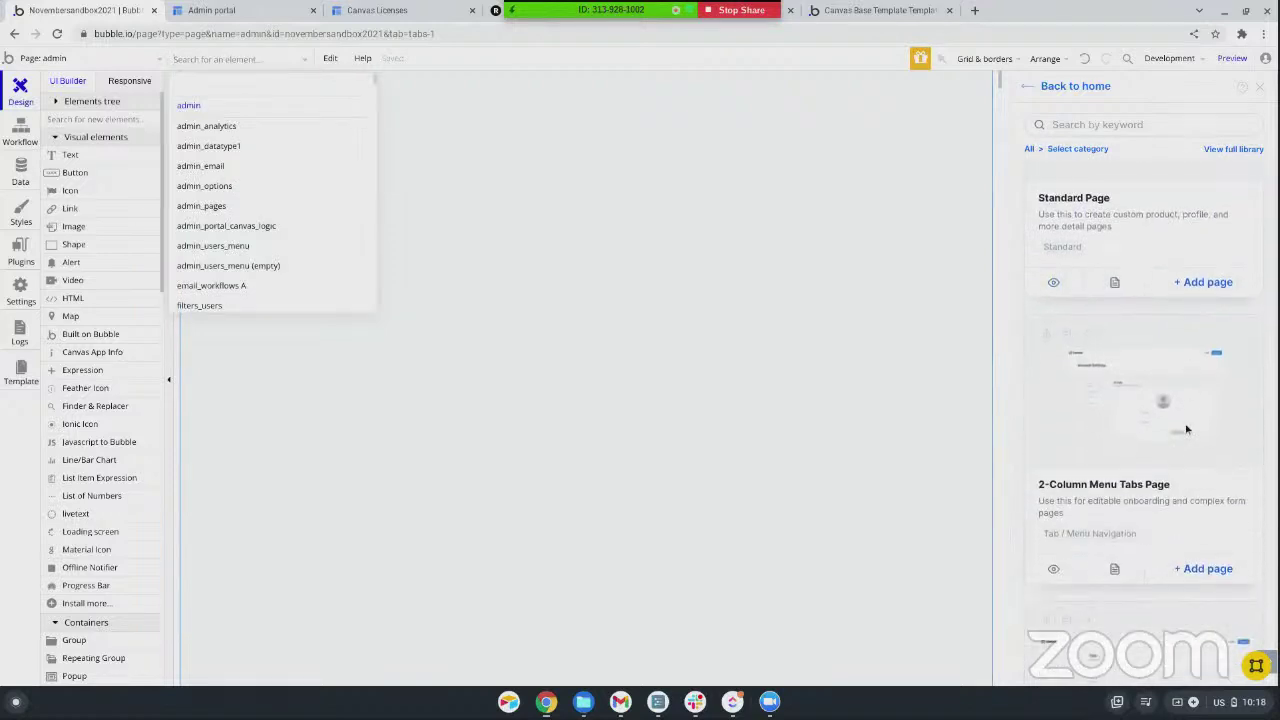
scroll(1084, 370, "down", 3)
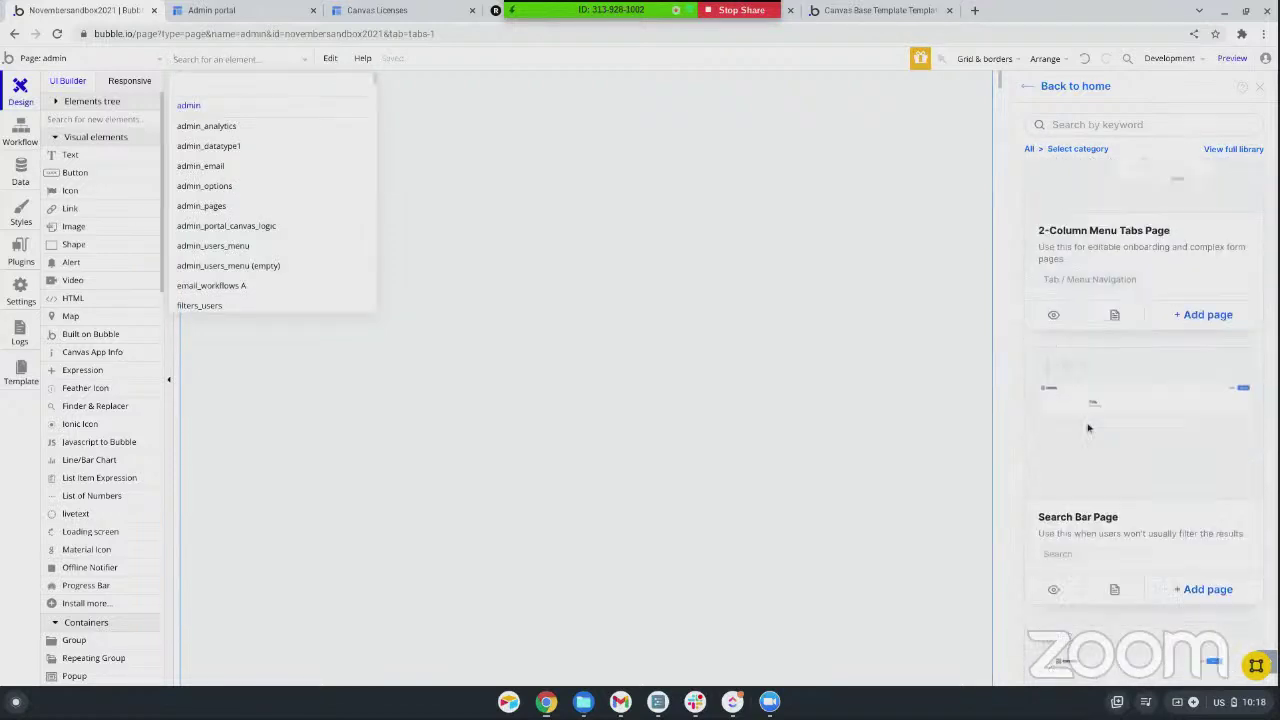
scroll(1130, 467, "down", 5)
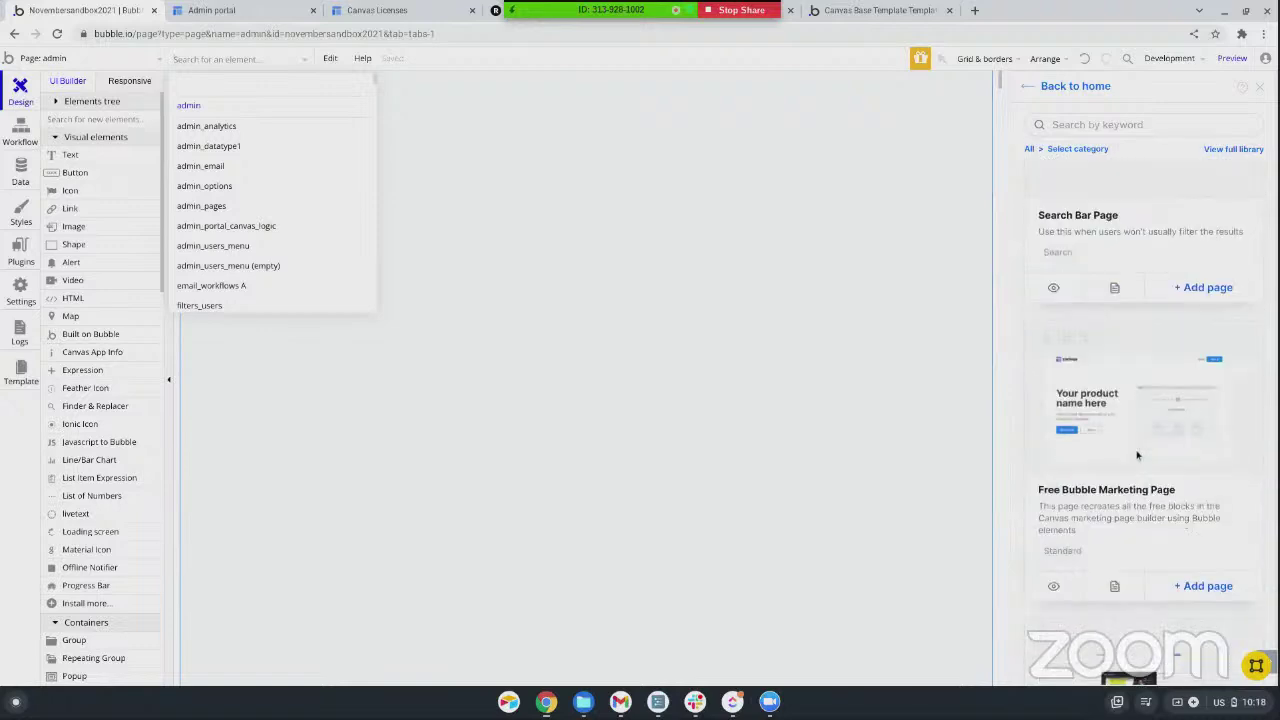
scroll(1139, 448, "down", 2)
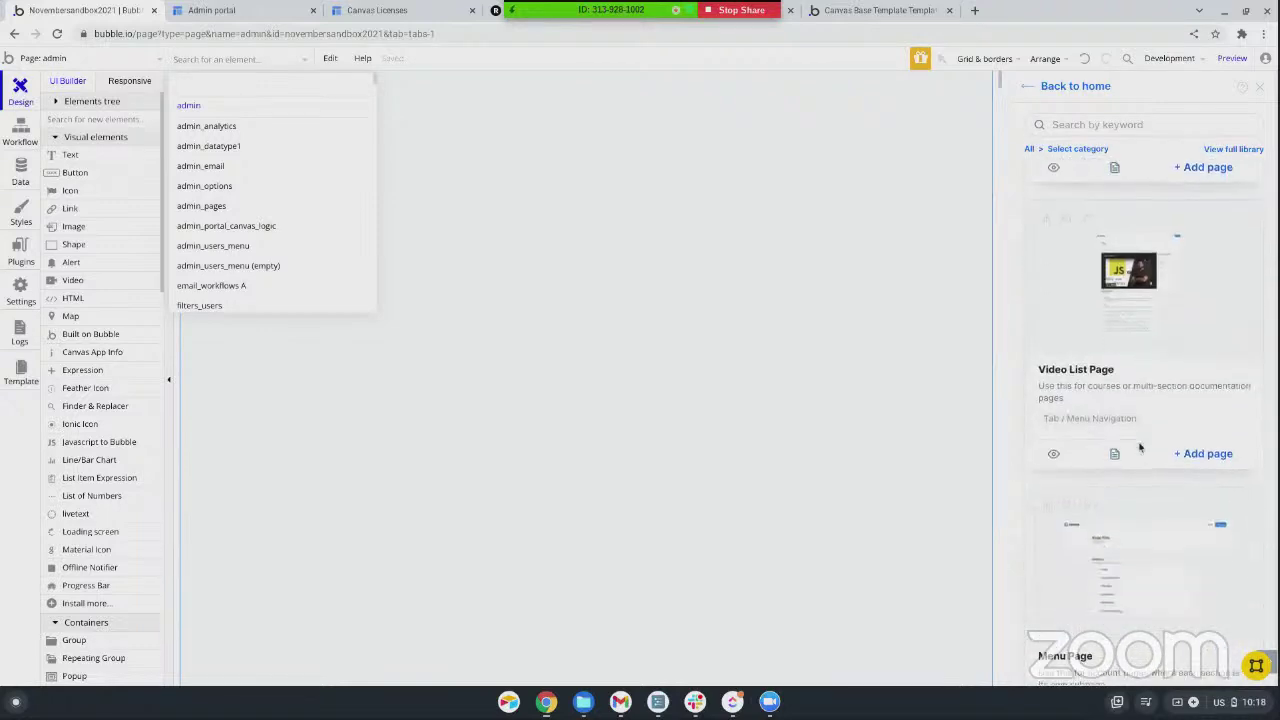
scroll(1138, 430, "up", 1)
scroll(1138, 427, "up", 10)
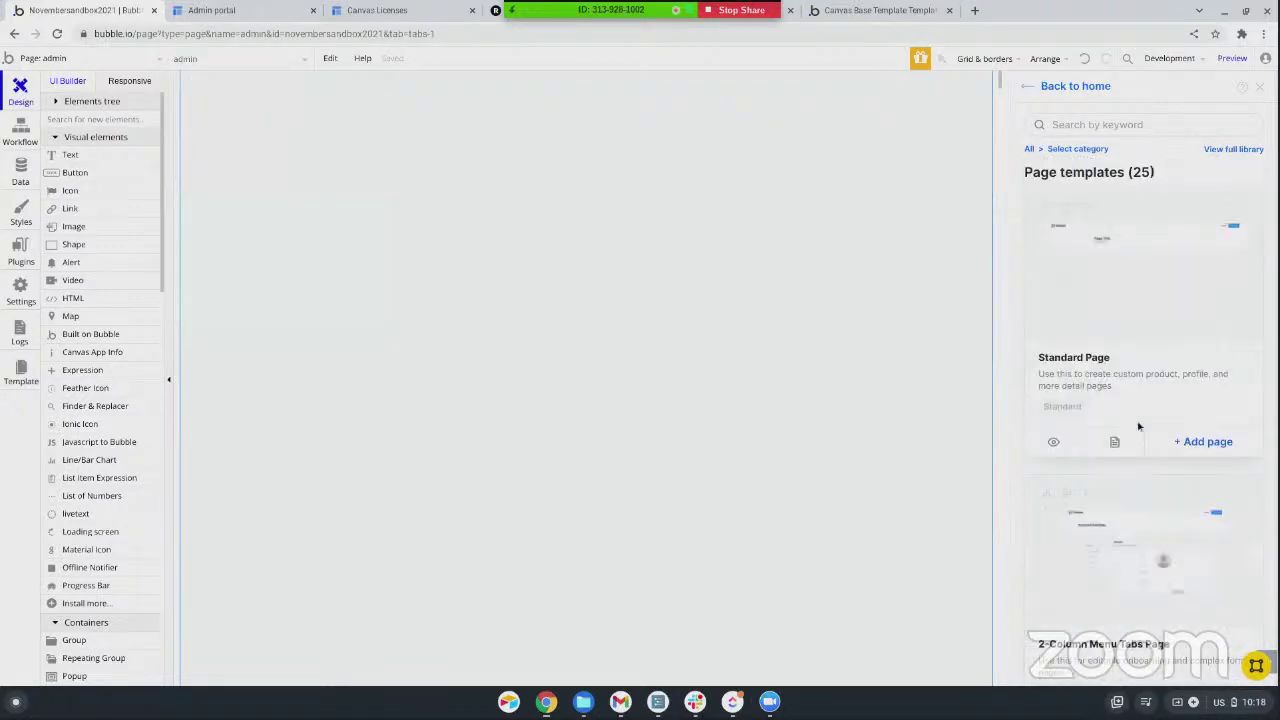
- Add the 2-Column Menu Tabs Page template to the app with the unique path two_column_canvas_page
scroll(1138, 427, "down", 3)
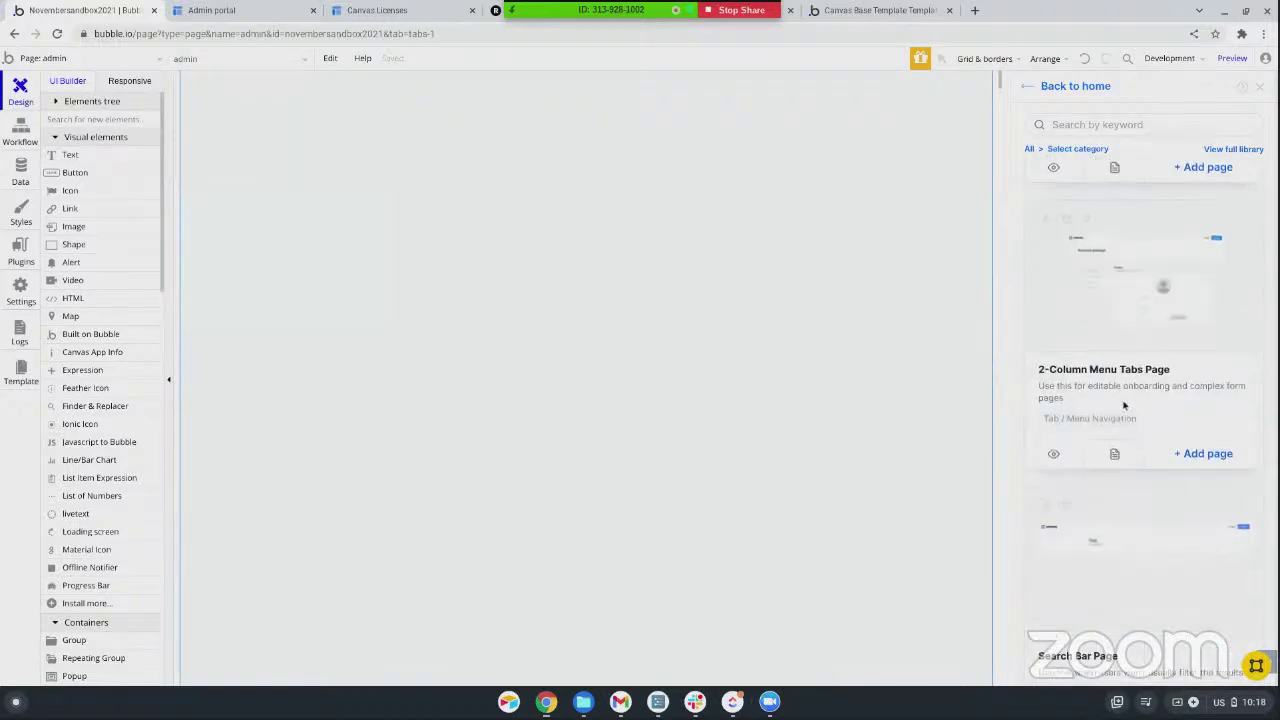
left_click(1205, 454)
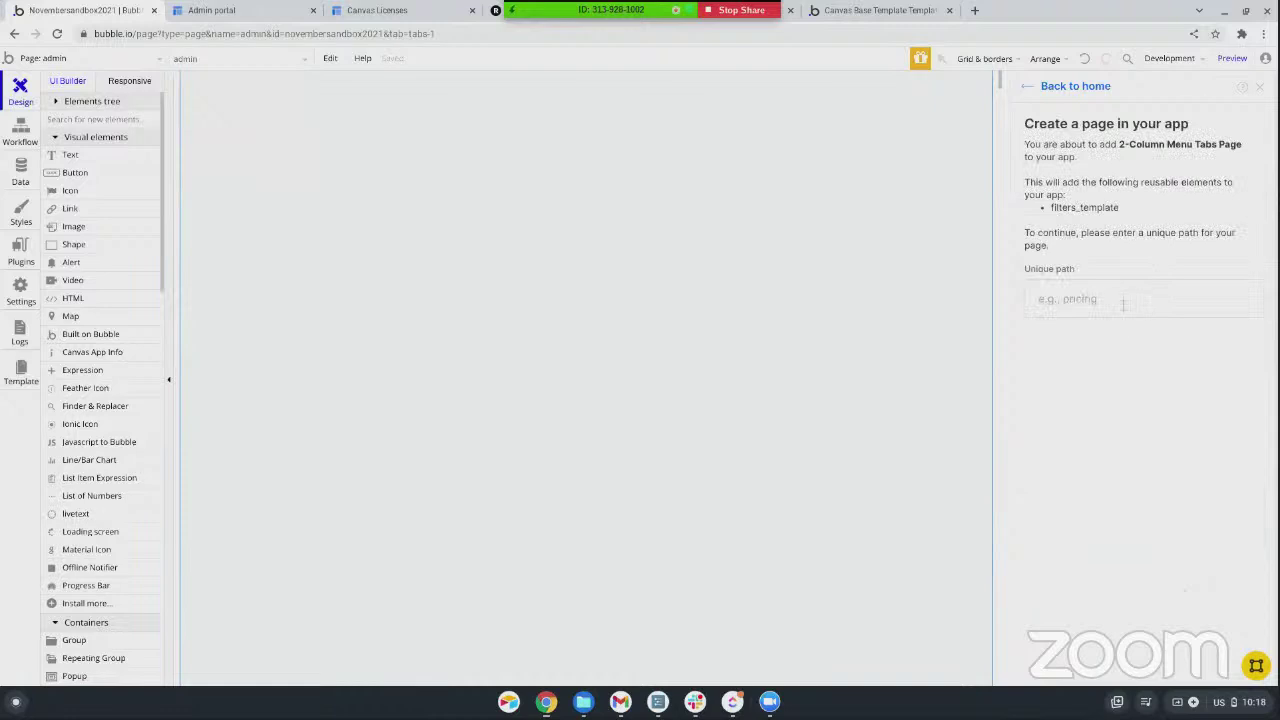
left_click(1123, 305)
type("two")
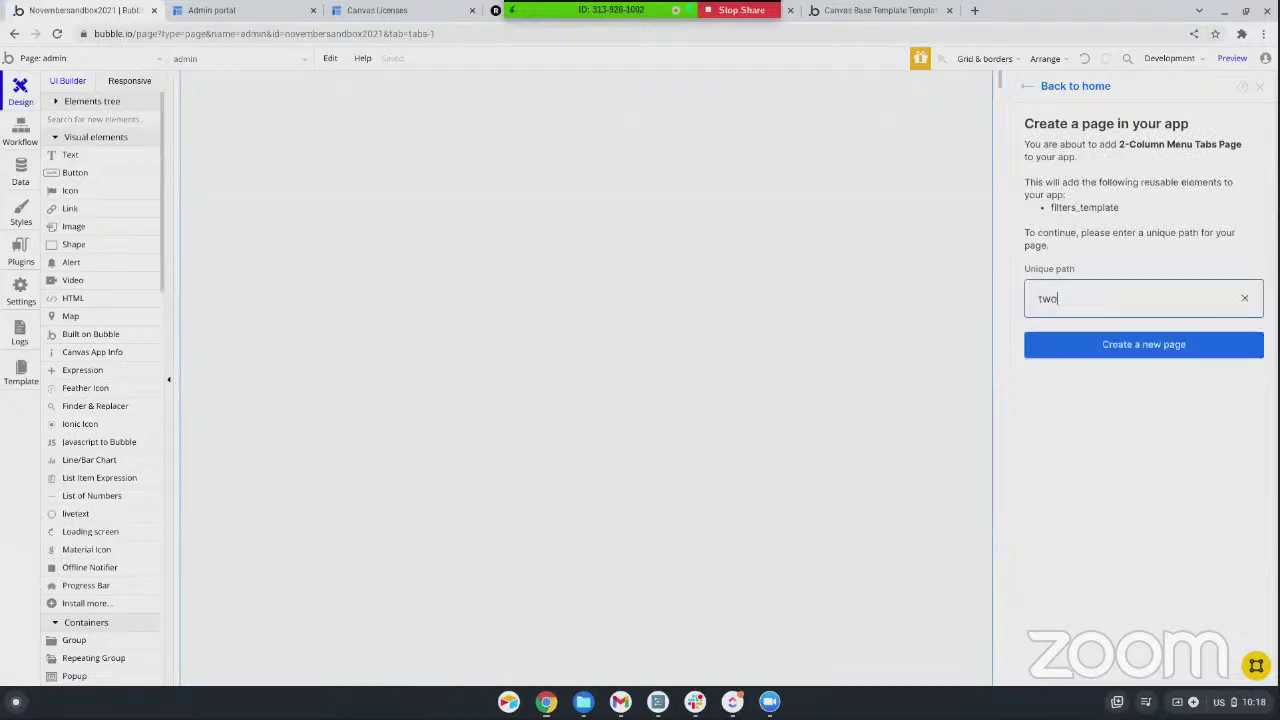
type("_column_canvas_page")
left_click(1122, 348)
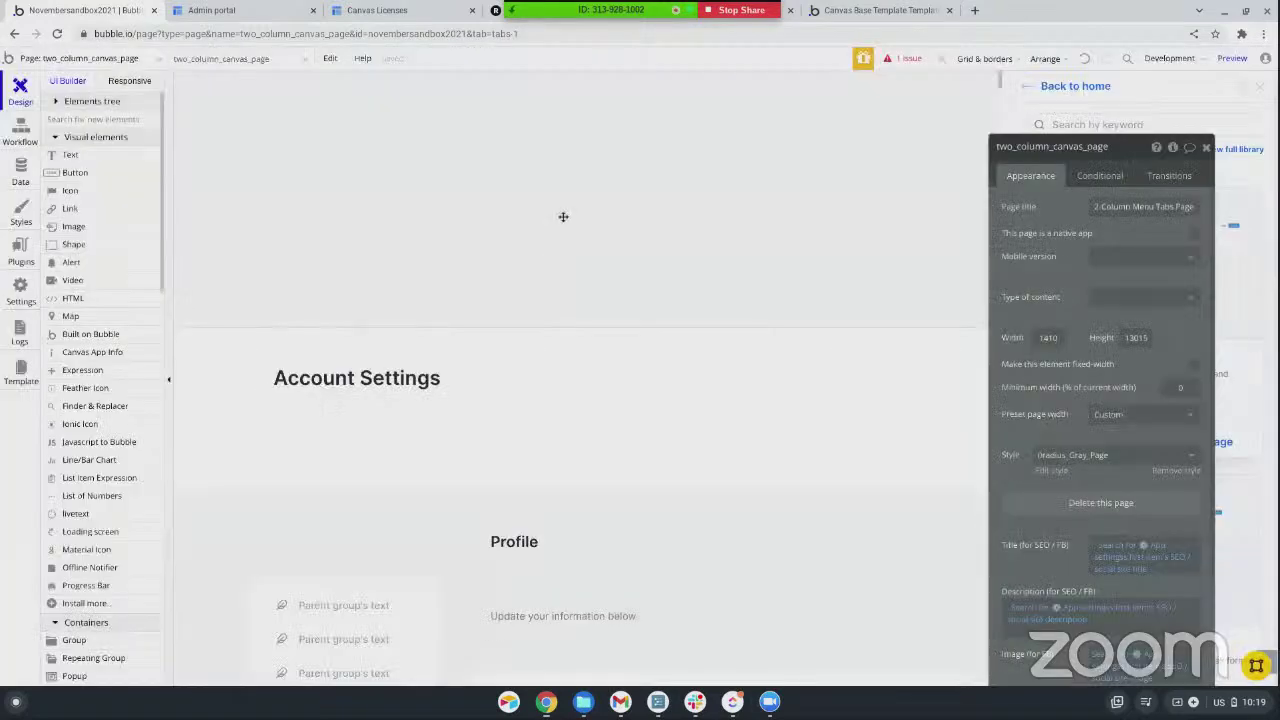
- Look over the new page's account settings layout, from its heading to the profile form, and close the page's property editor
scroll(520, 323, "down", 5)
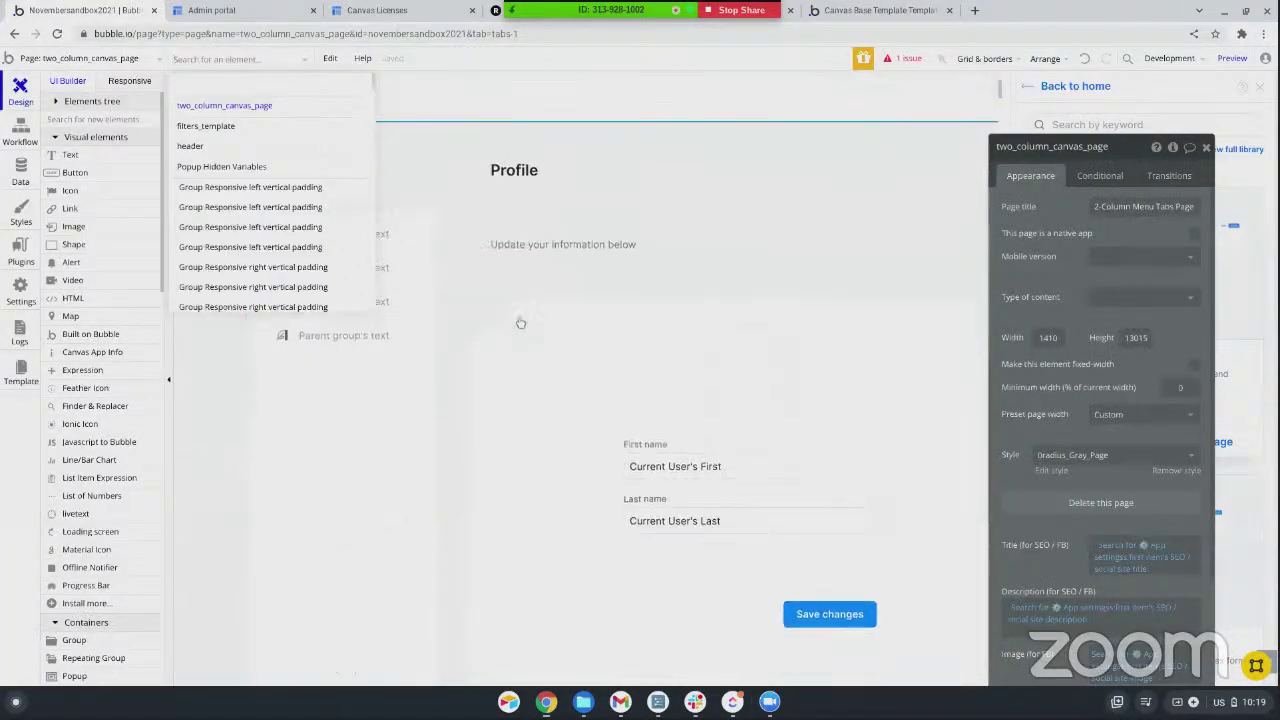
scroll(520, 323, "down", 1)
scroll(520, 323, "up", 4)
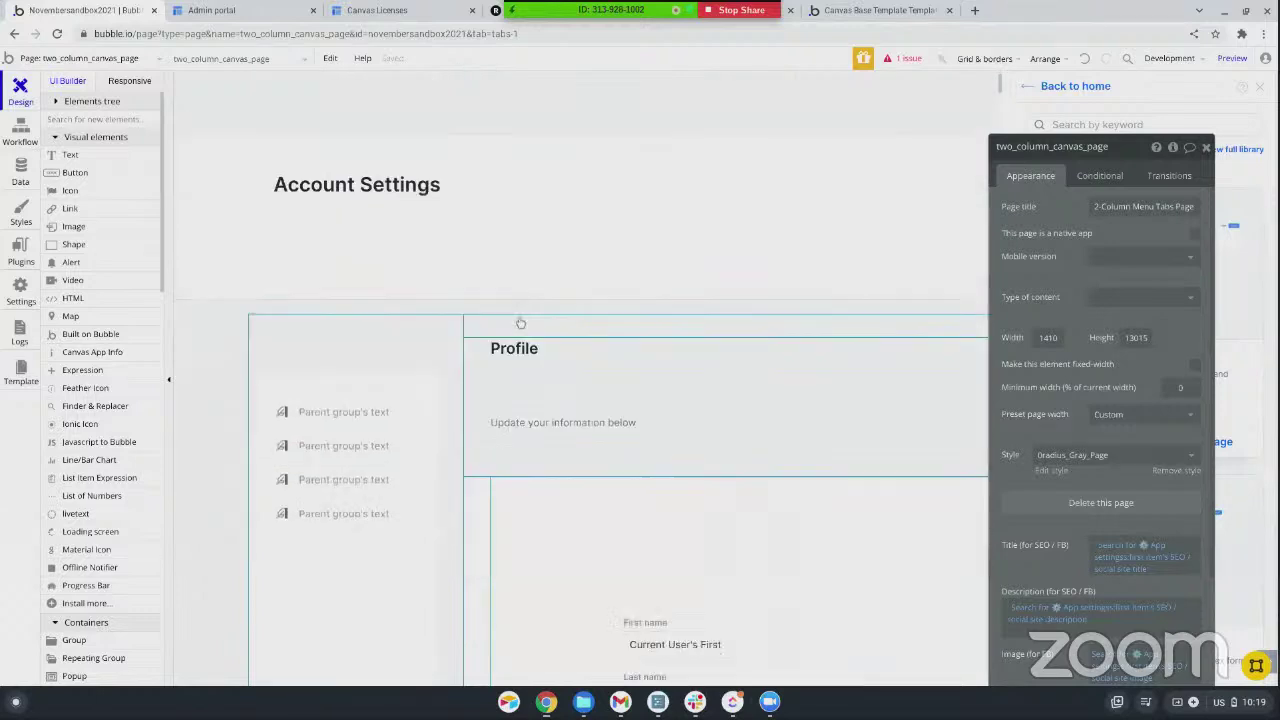
scroll(520, 323, "down", 1)
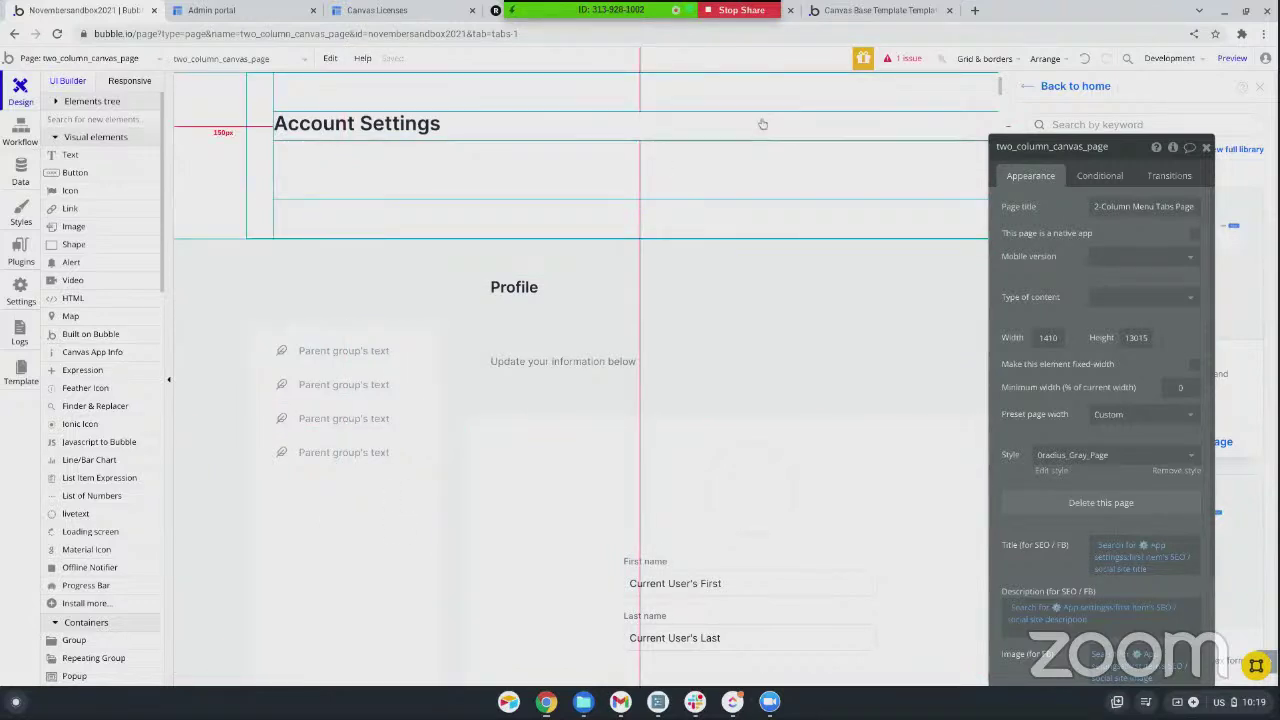
scroll(680, 405, "down", 6)
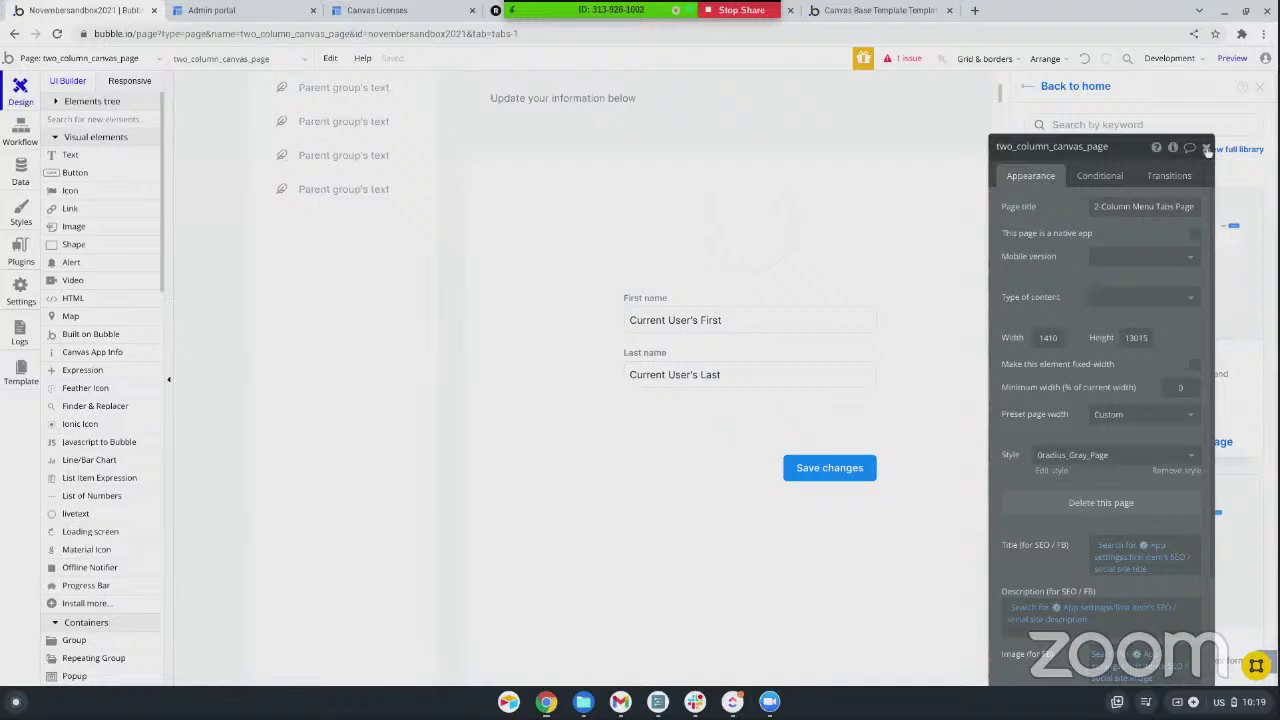
left_click(1207, 149)
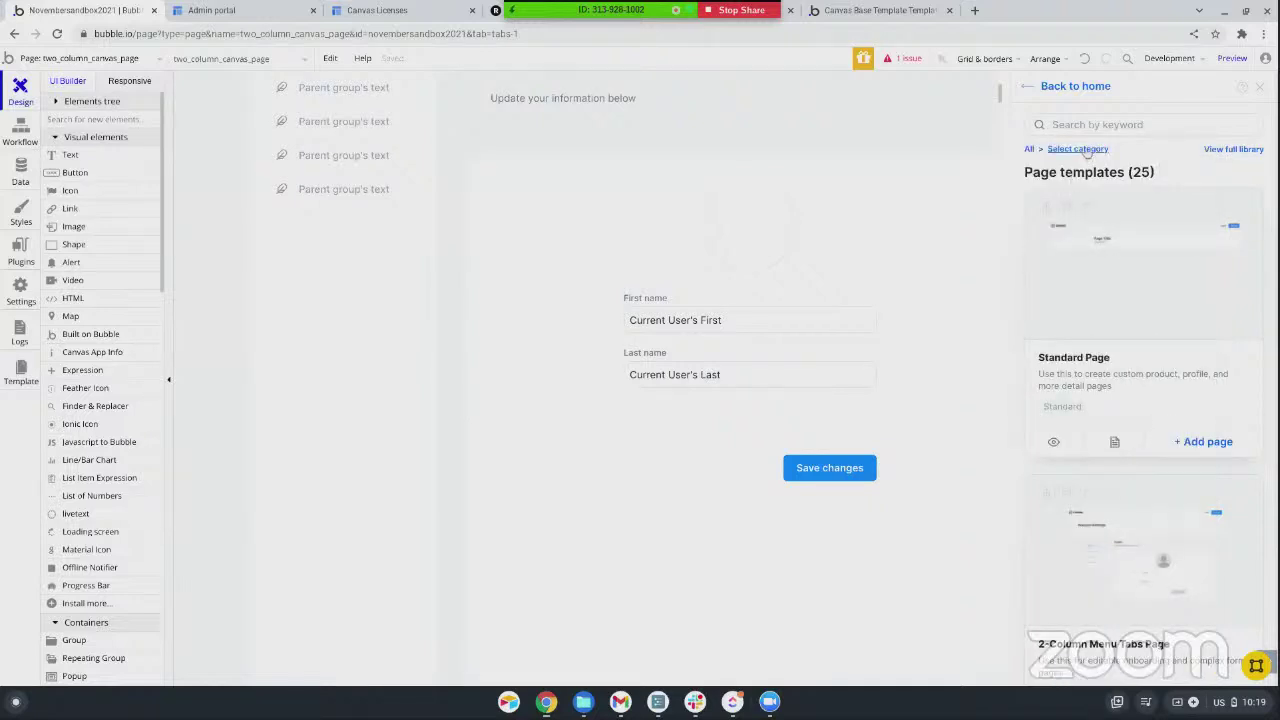
- Return to the Canvas home actions, open the block library for adding to the page, and dismiss the page's property editor
left_click(1030, 88)
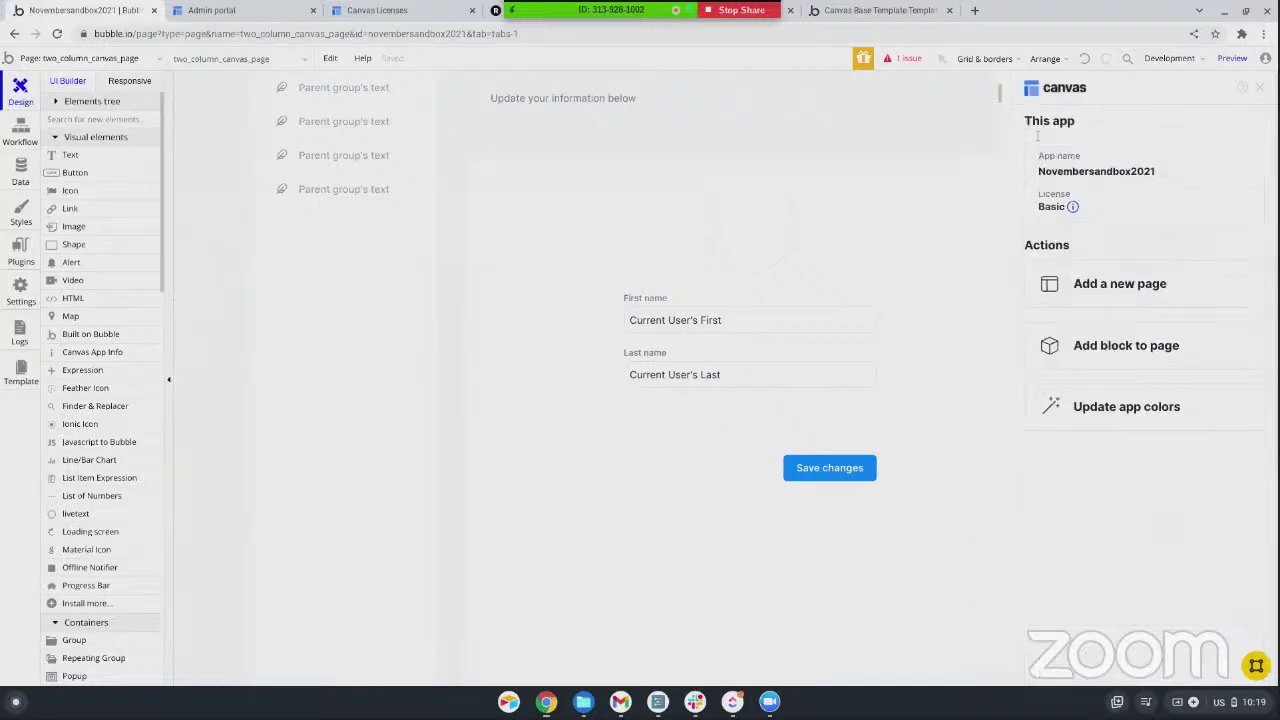
left_click(1099, 347)
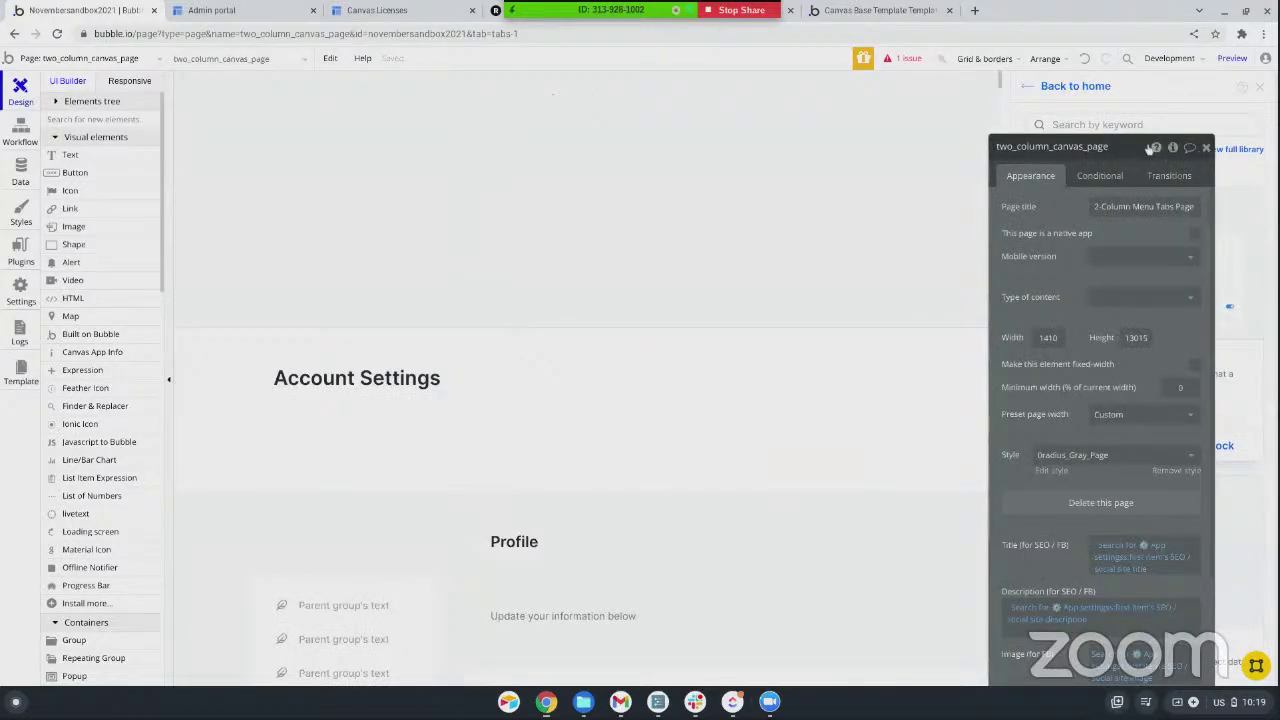
left_click_drag(1148, 148, 933, 189)
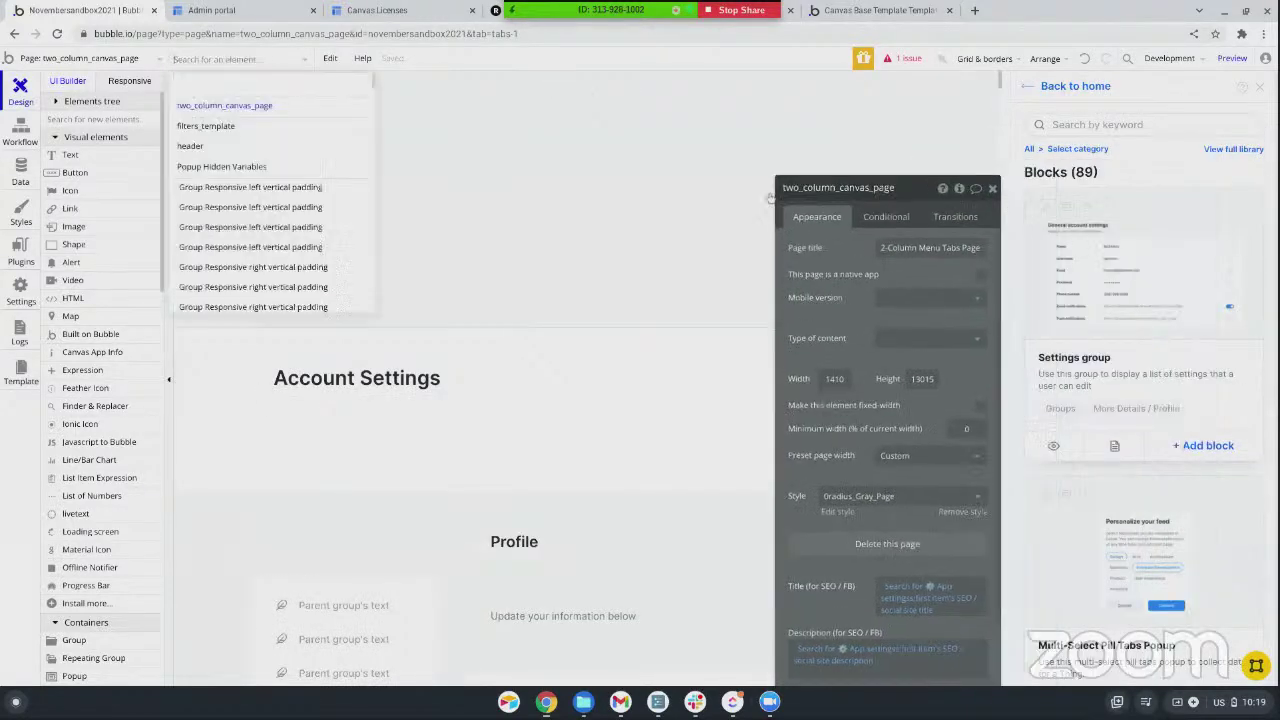
left_click(976, 190)
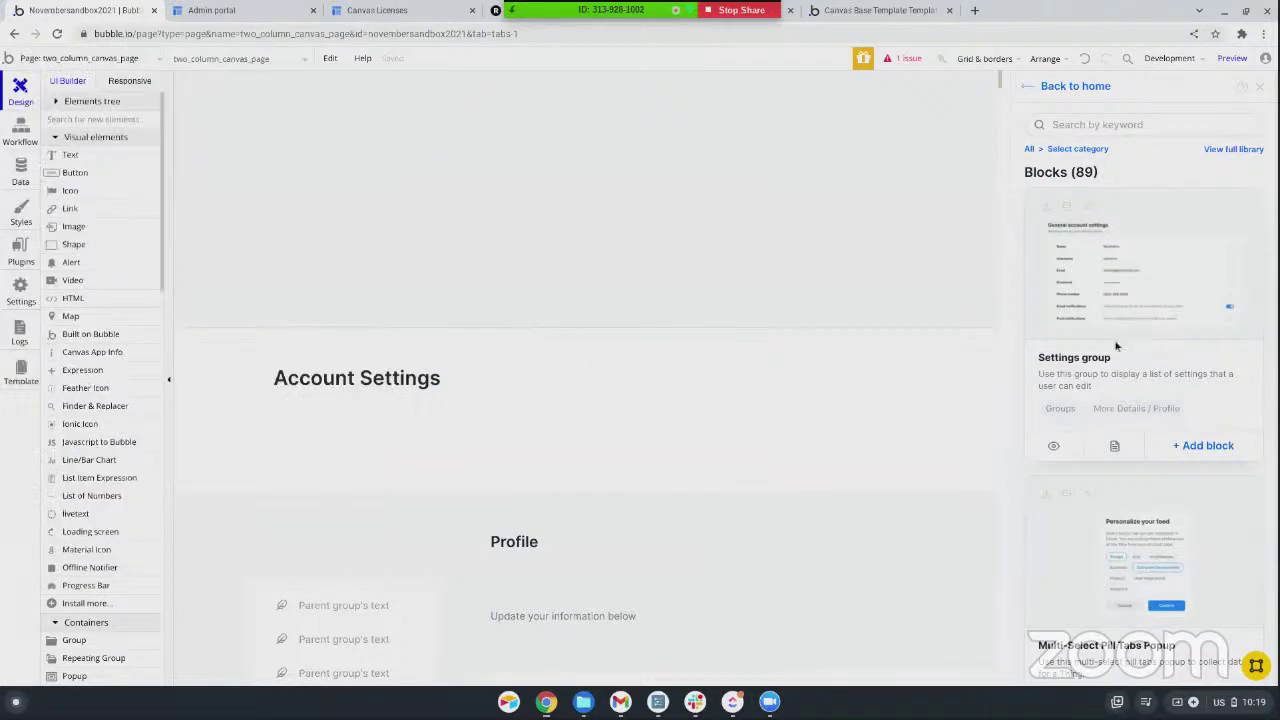
- Filter the Canvas blocks to Data Table Repeating Groups and compare the table blocks on offer
left_click(1078, 149)
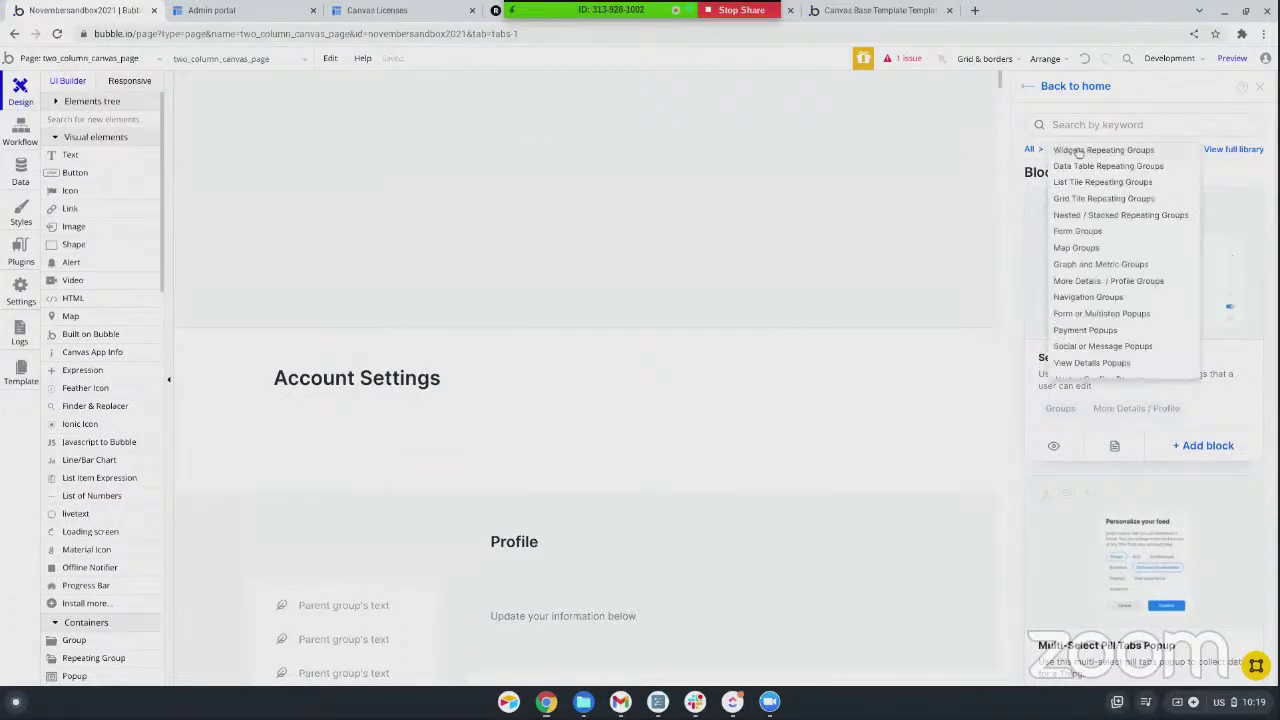
left_click(1079, 171)
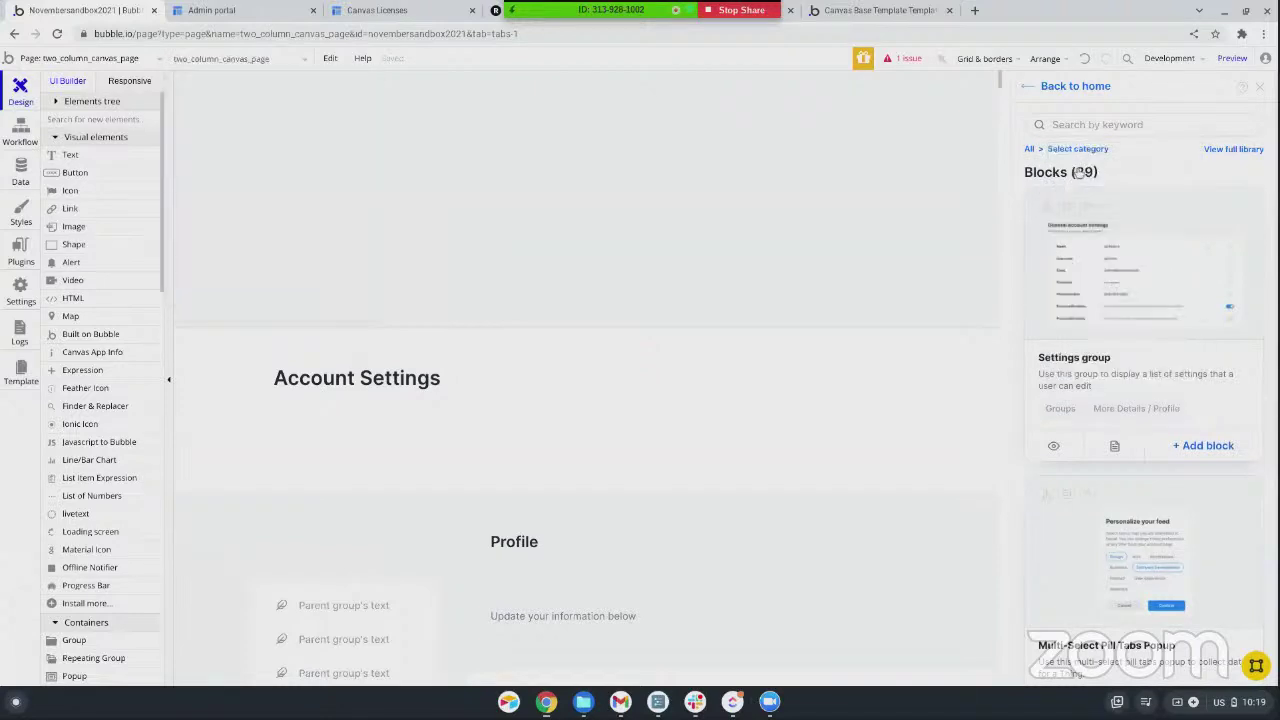
scroll(1165, 508, "down", 2)
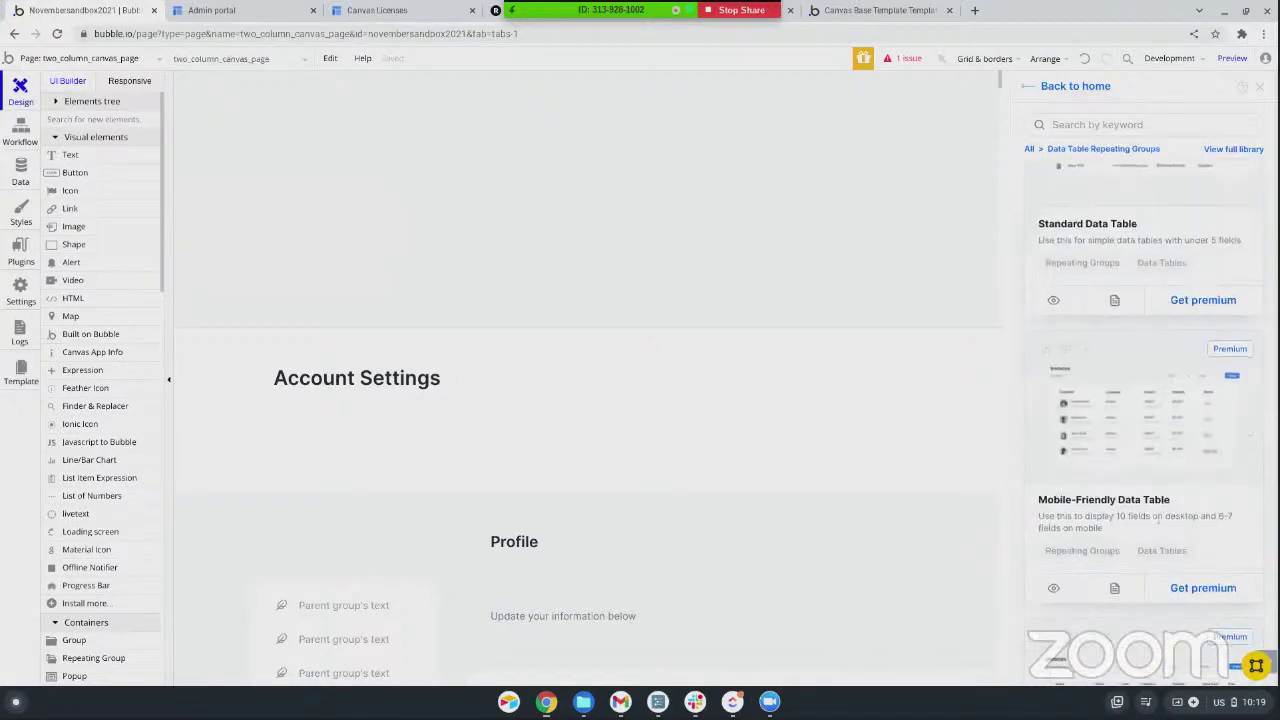
scroll(1158, 522, "up", 1)
scroll(1158, 527, "down", 5)
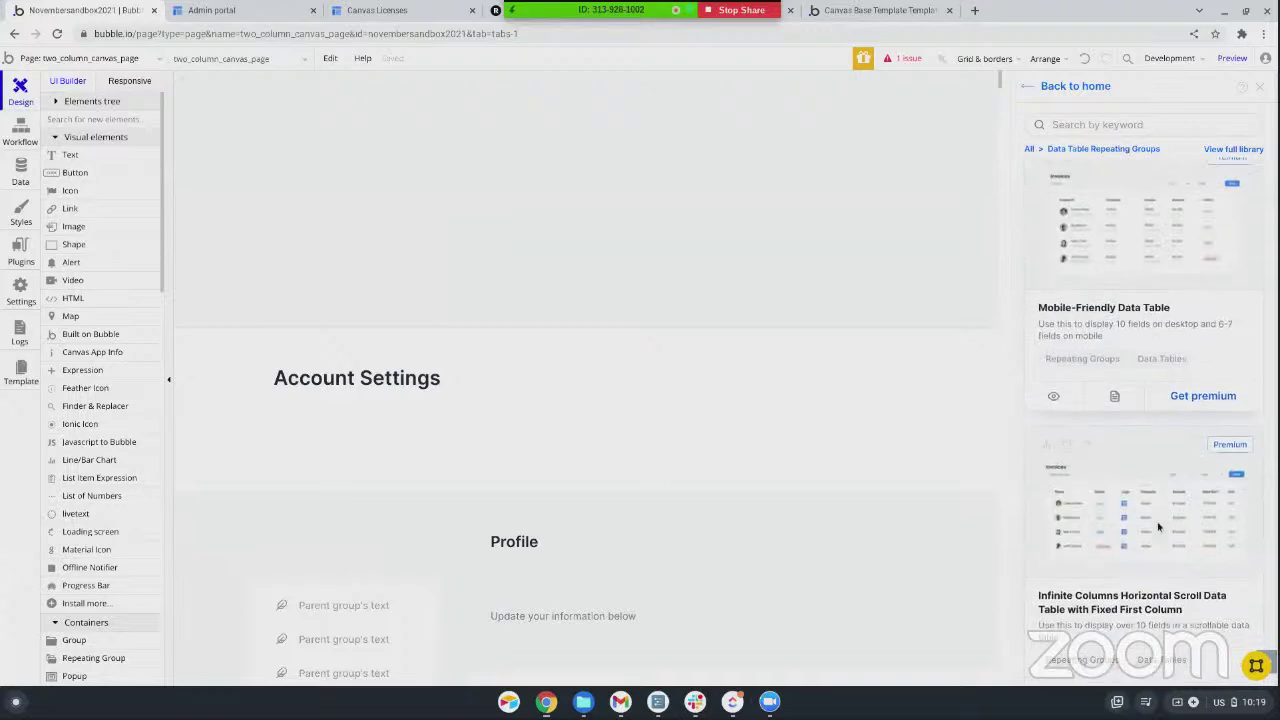
scroll(1158, 527, "up", 6)
scroll(1158, 527, "up", 1)
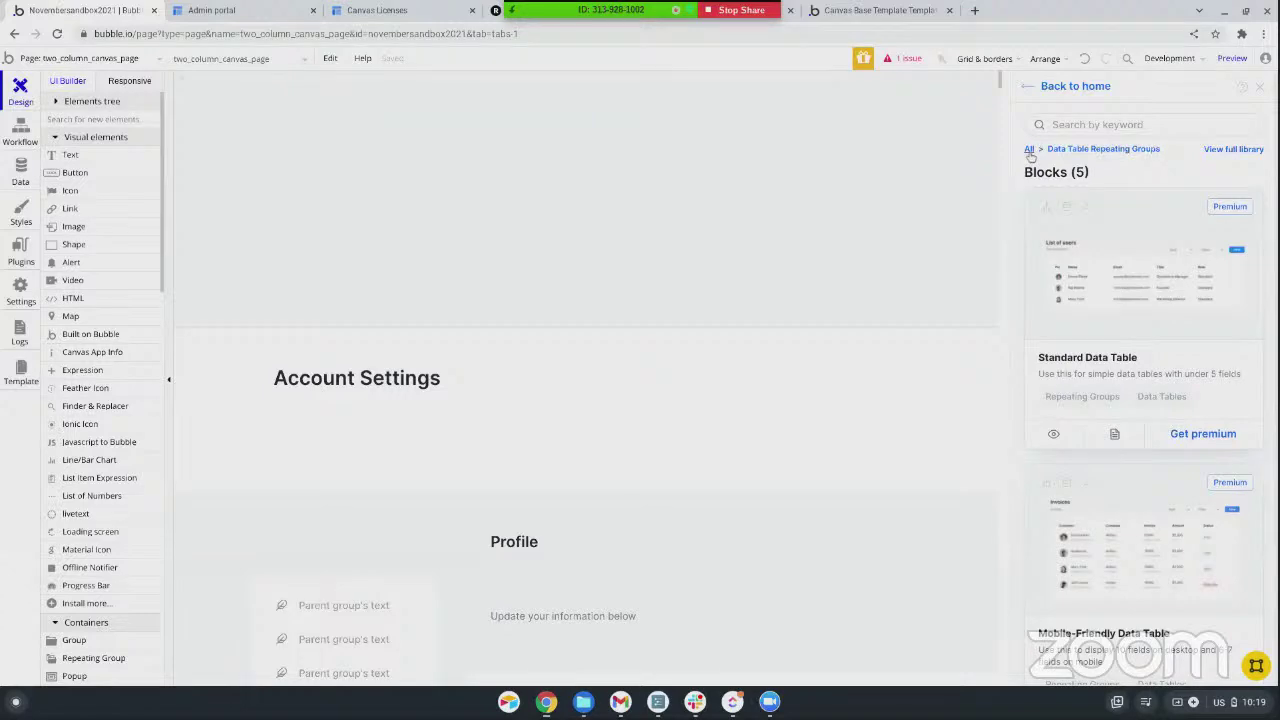
- Switch the block category to Grid Tile Repeating Groups and add the 3-Column Horizontal Scroll Repeating Group block to the page
left_click(1029, 149)
left_click(1066, 150)
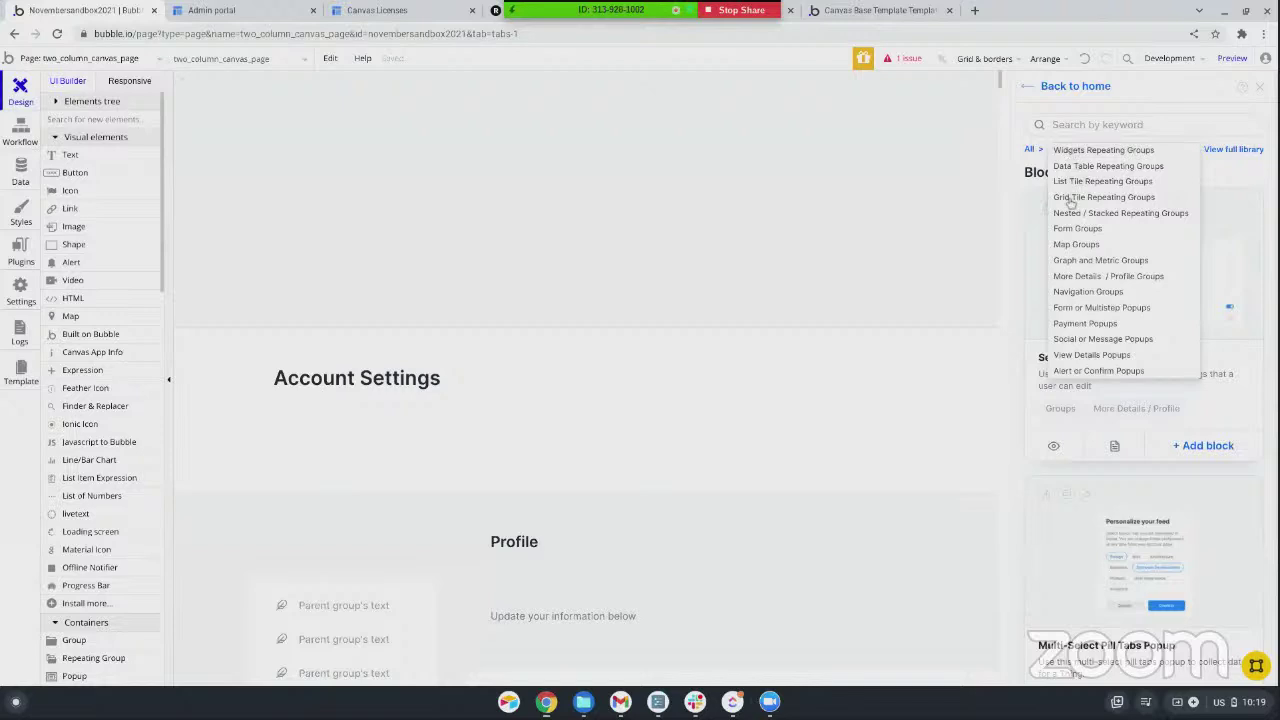
left_click(1070, 198)
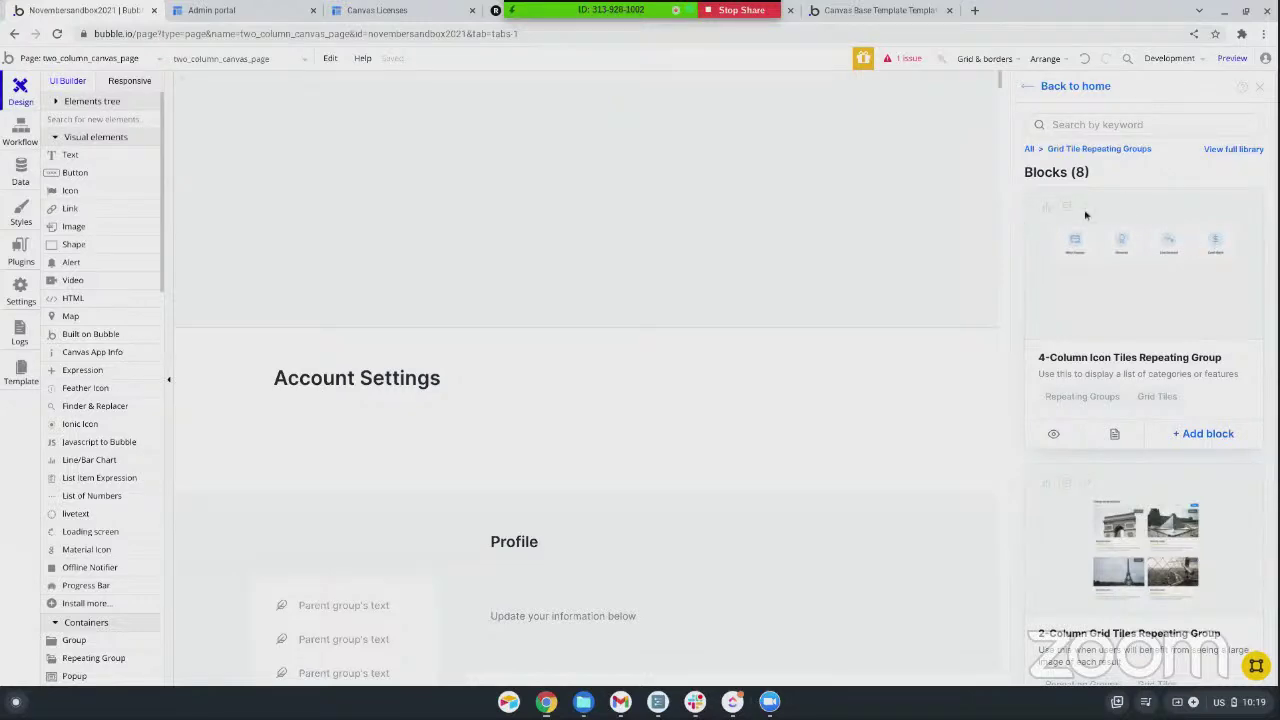
scroll(1166, 292, "down", 4)
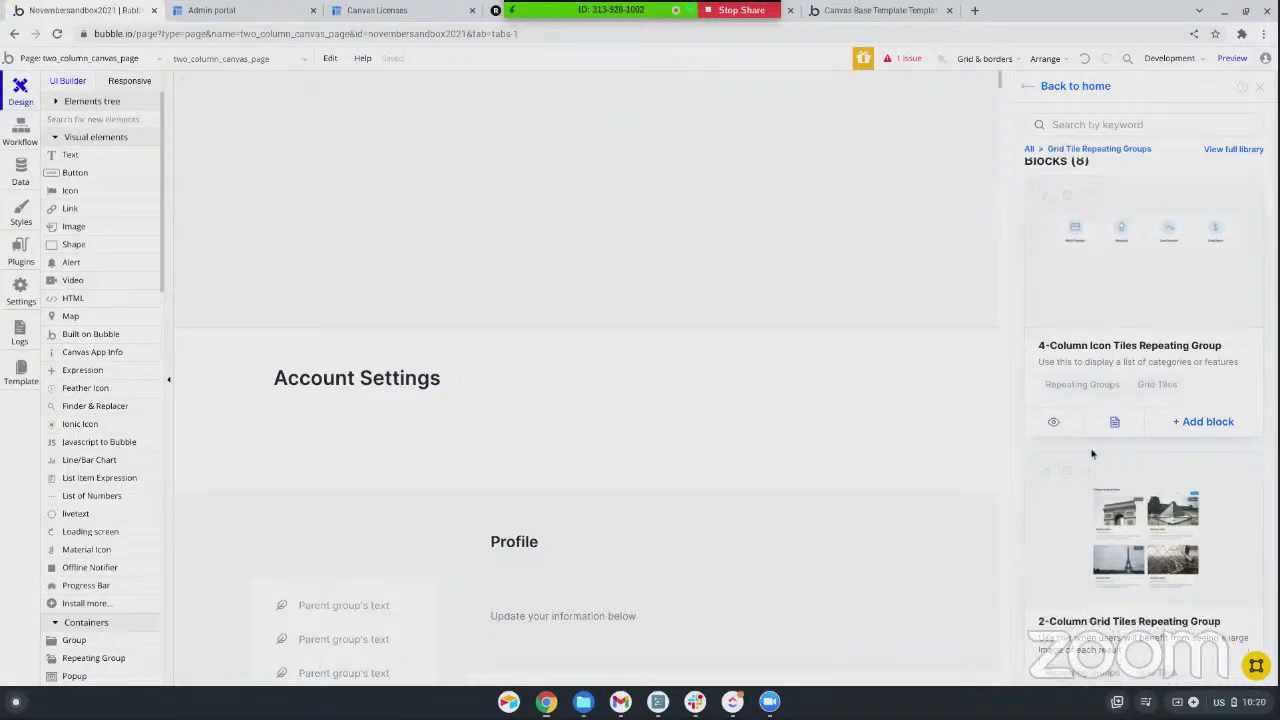
scroll(1152, 411, "down", 3)
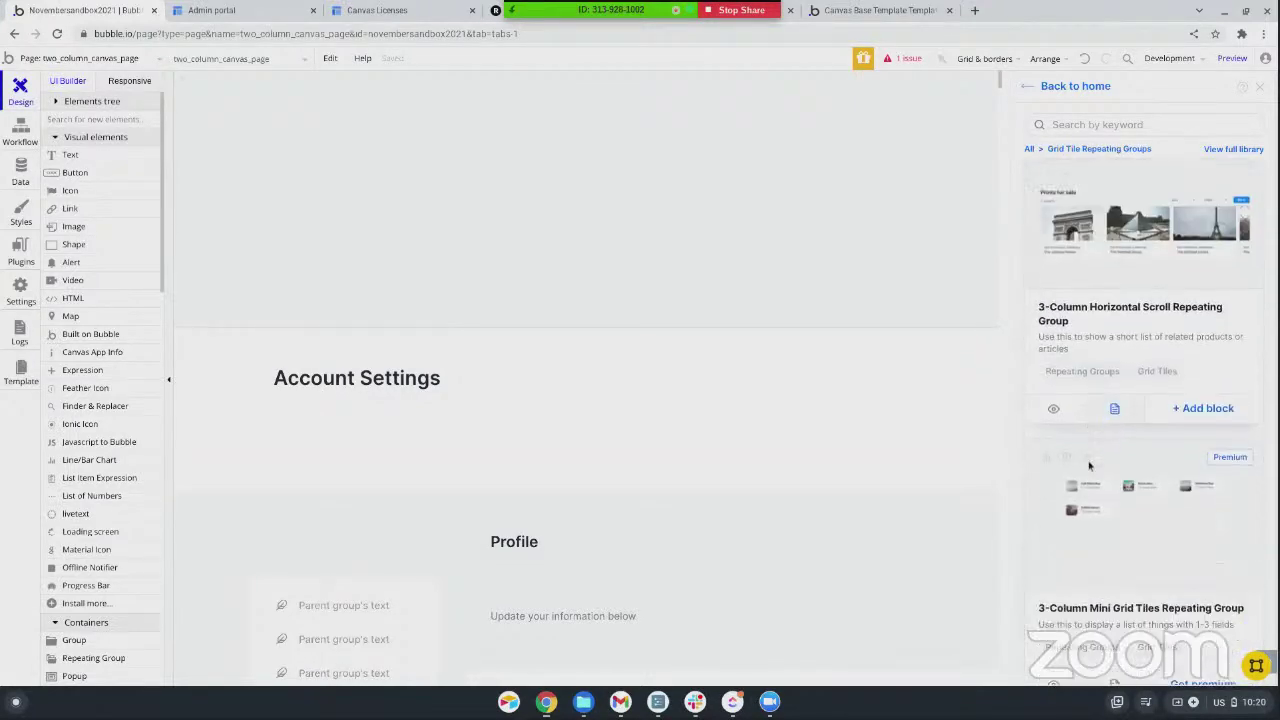
scroll(1125, 483, "down", 3)
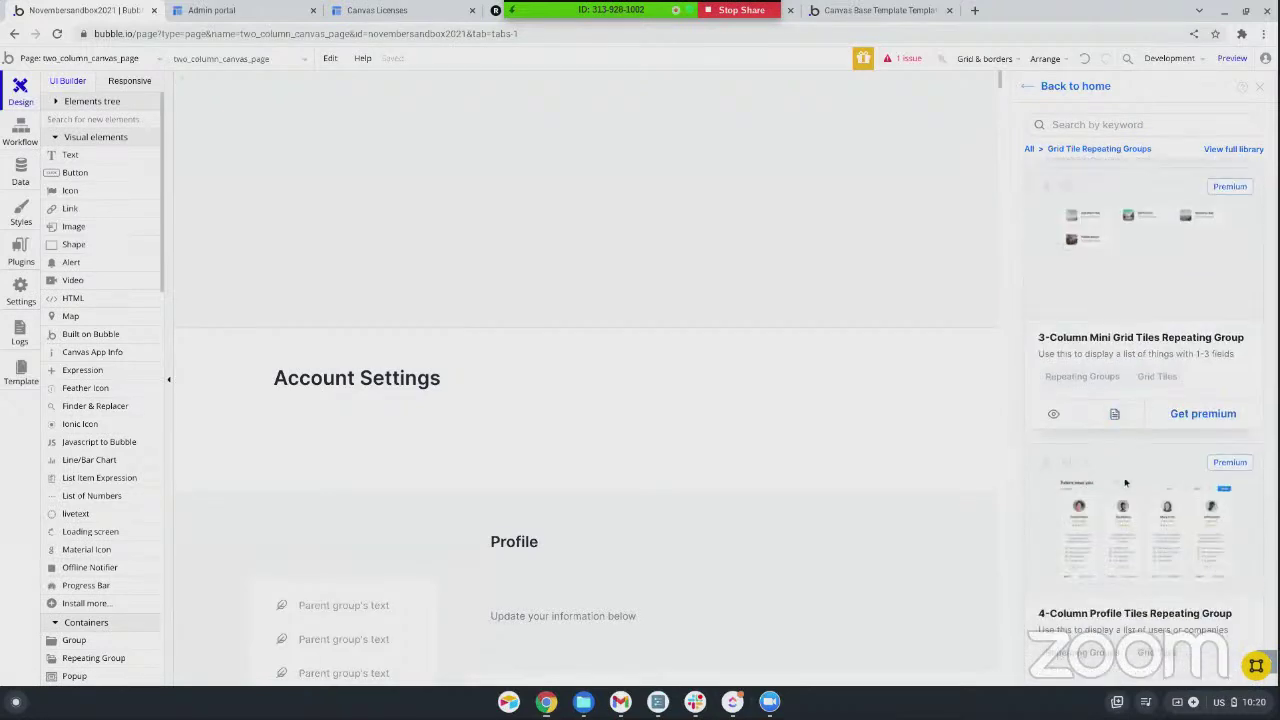
scroll(1146, 450, "up", 5)
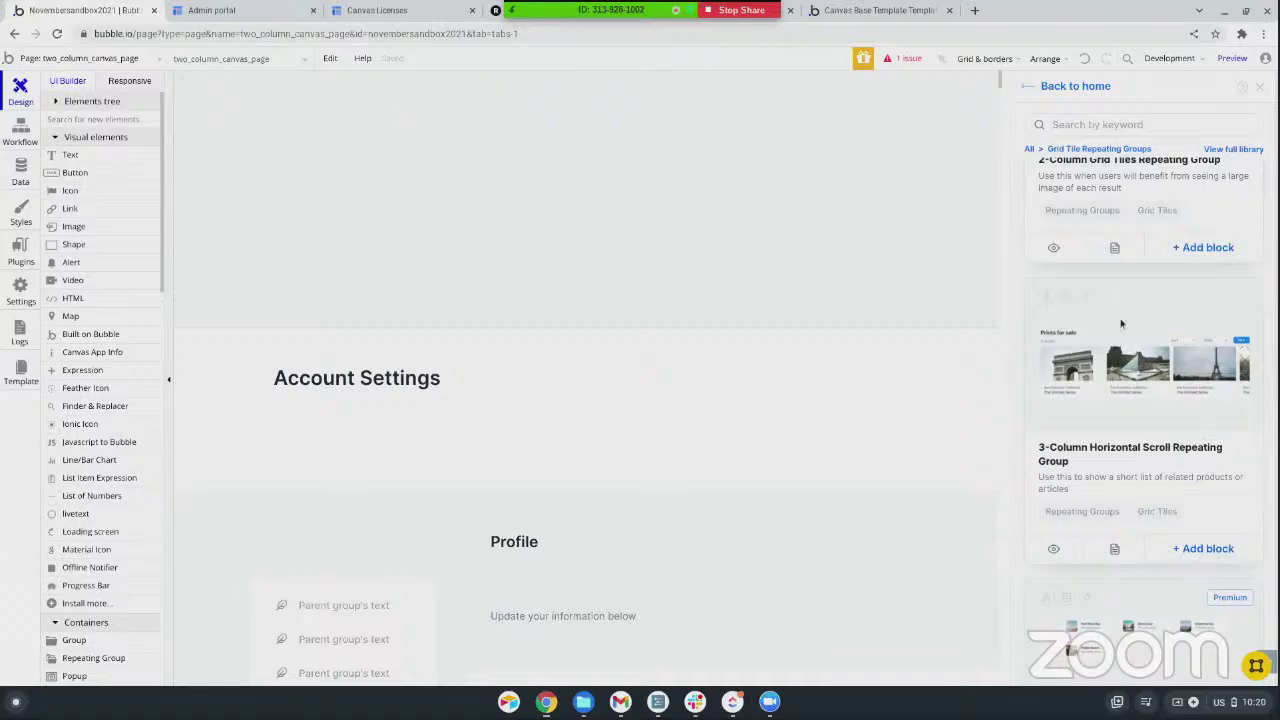
left_click(1202, 550)
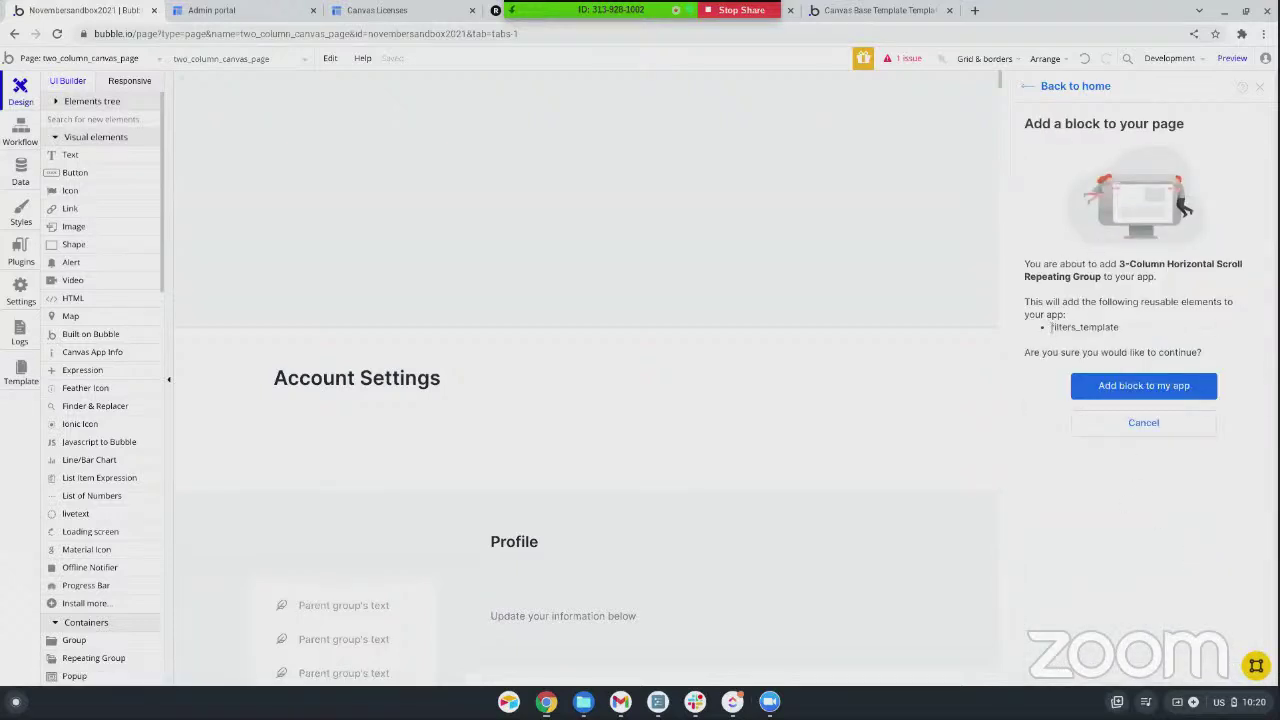
left_click_drag(1050, 327, 1148, 338)
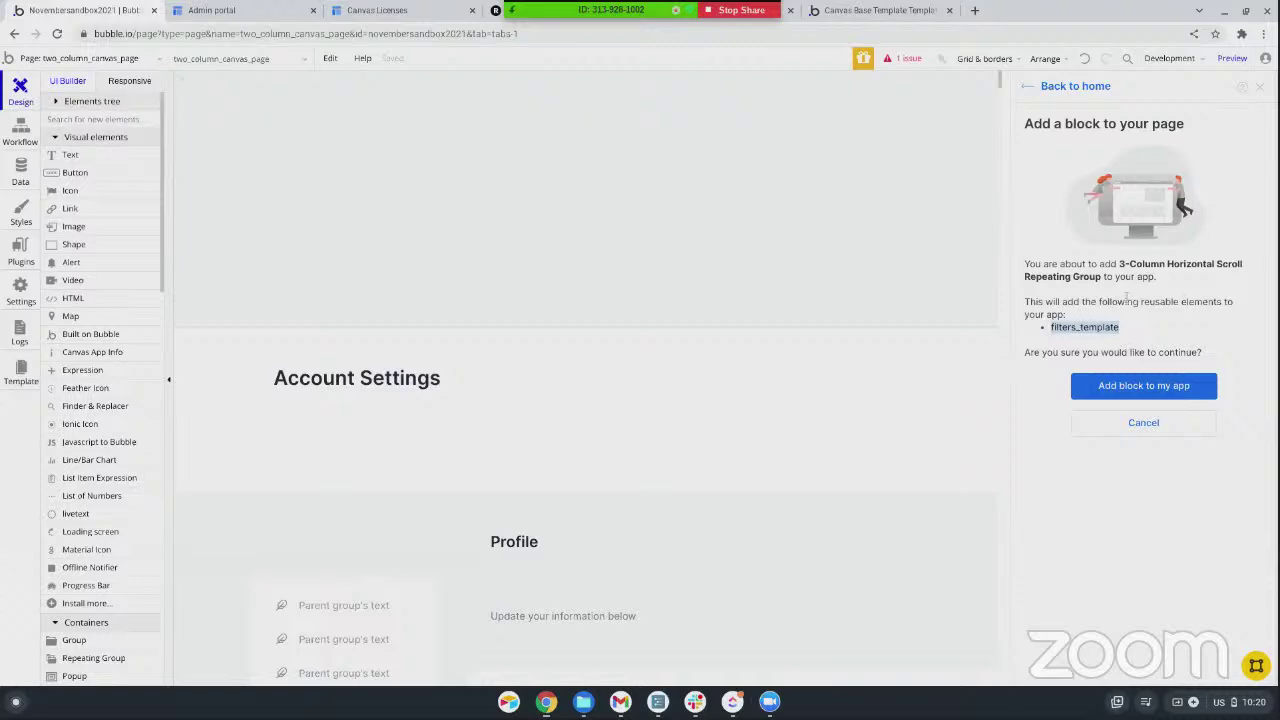
left_click(1158, 392)
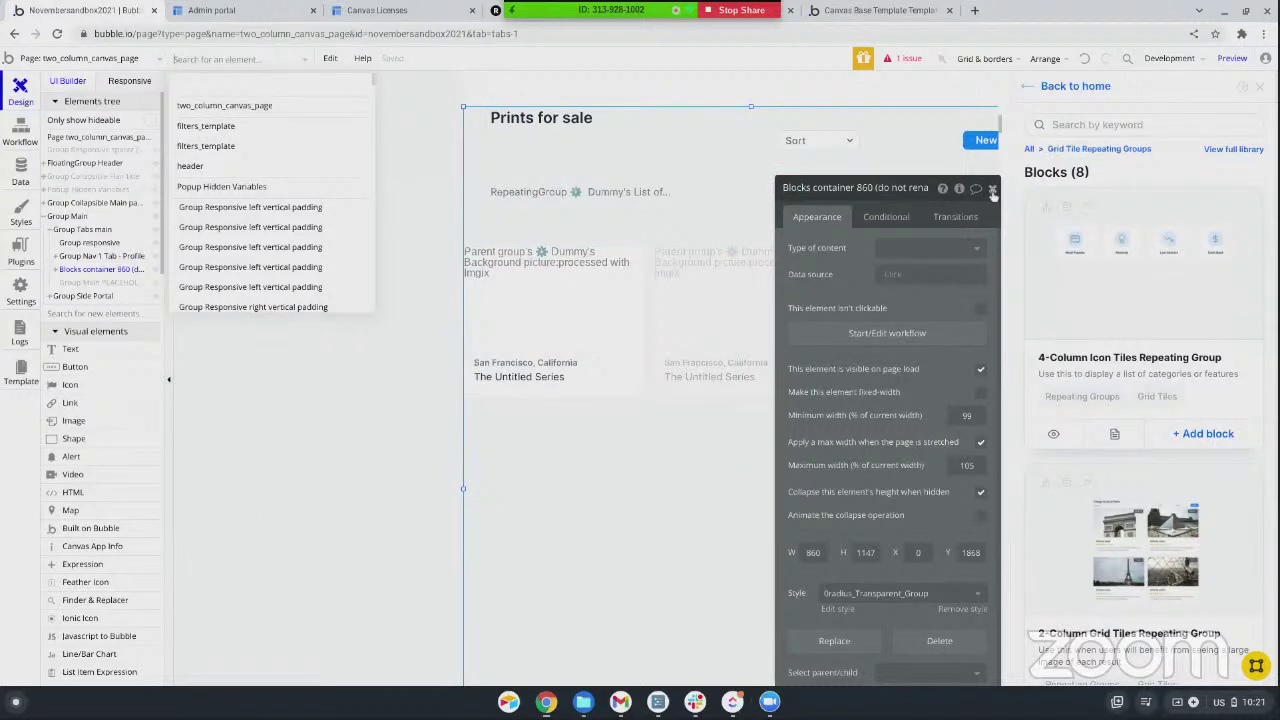
left_click(993, 190)
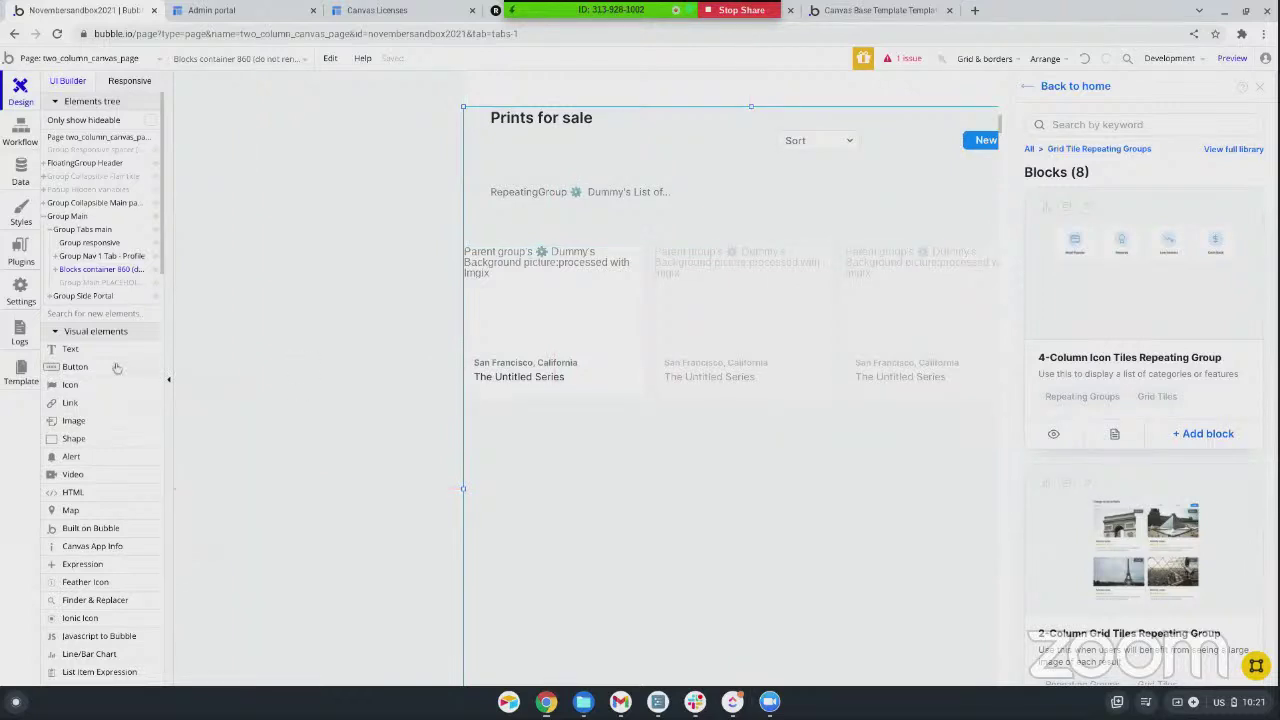
- Examine Bubble's built-in visual, container and input elements and the page's elements tree alongside the added block
scroll(58, 390, "down", 1)
scroll(62, 393, "down", 6)
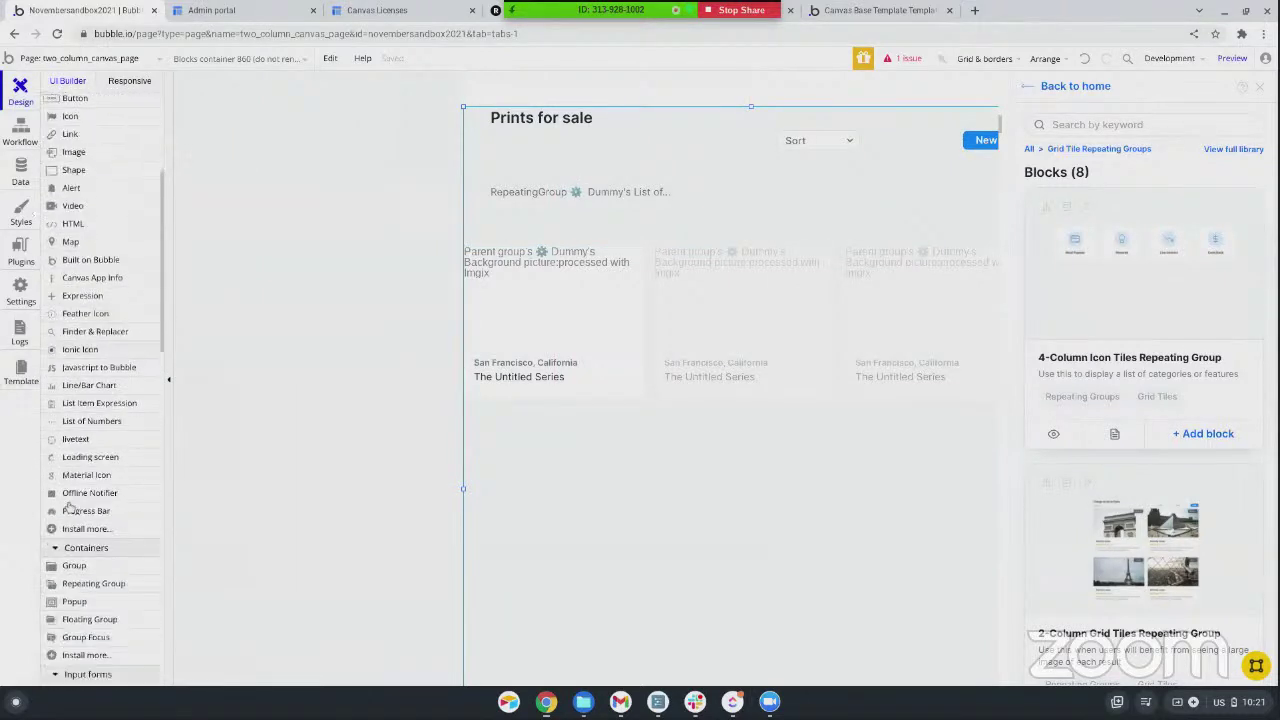
scroll(68, 497, "down", 3)
scroll(66, 510, "down", 2)
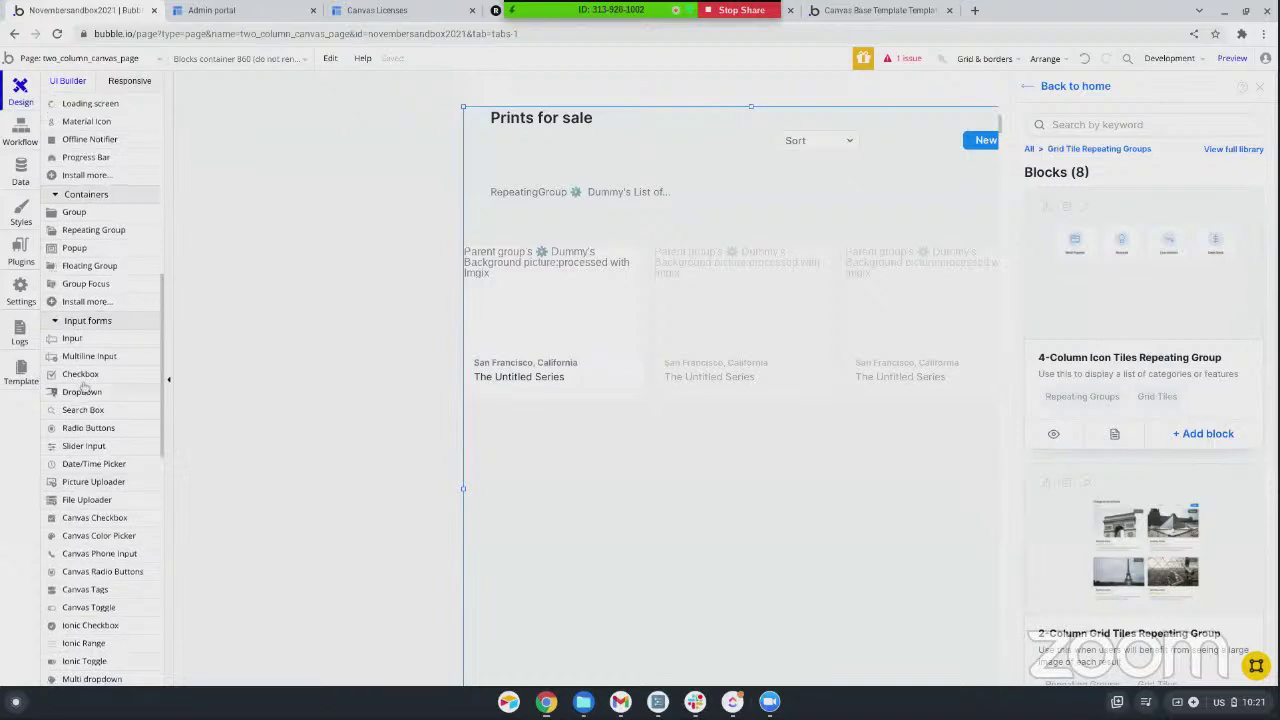
scroll(96, 489, "up", 10)
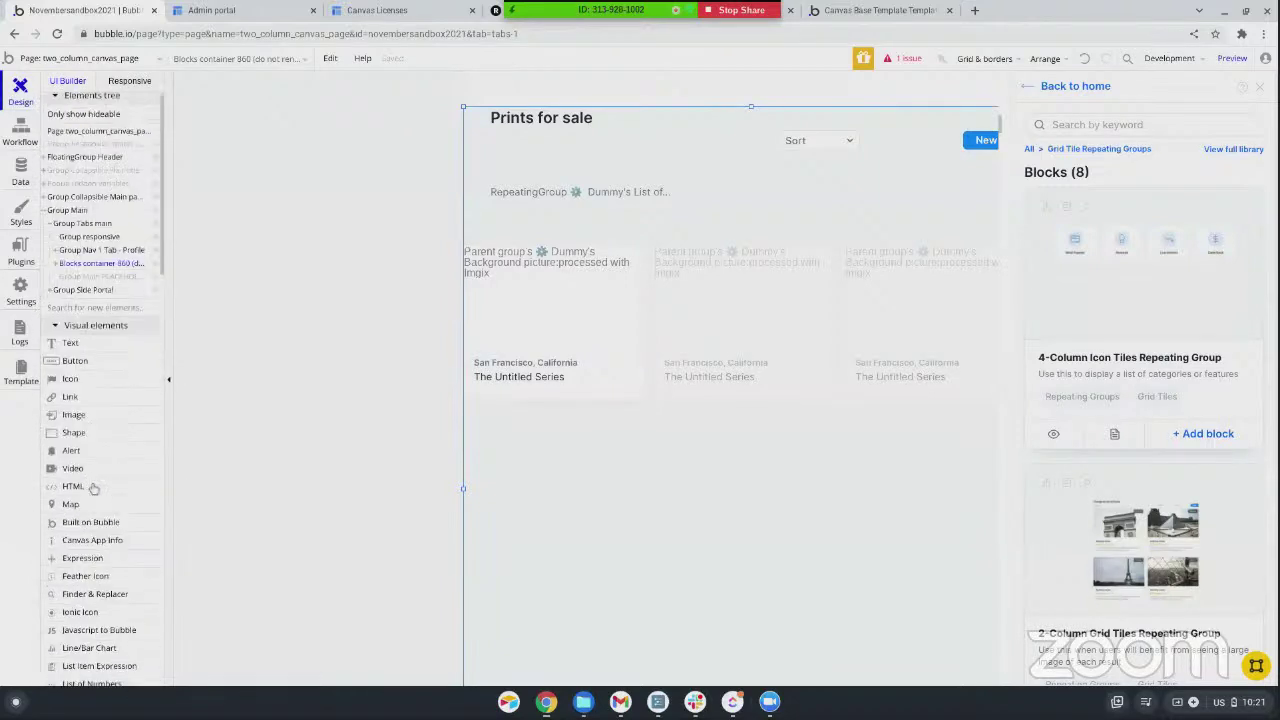
scroll(92, 470, "down", 4)
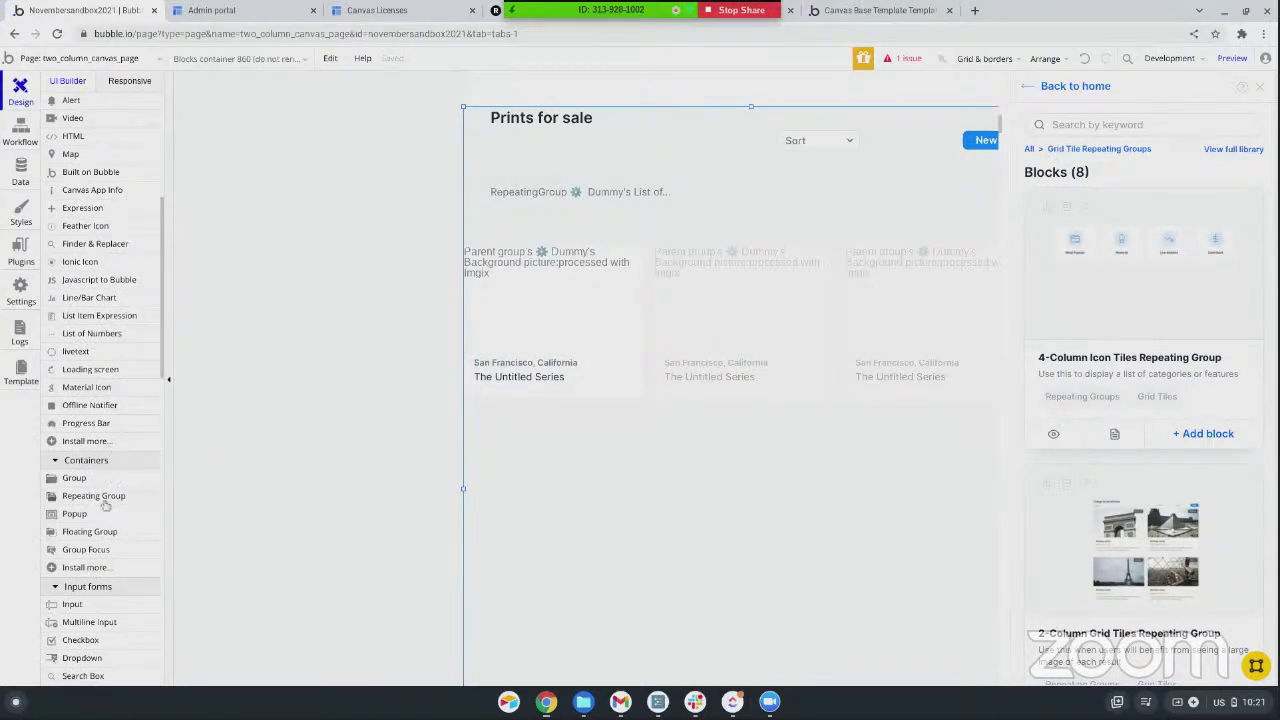
scroll(105, 505, "up", 5)
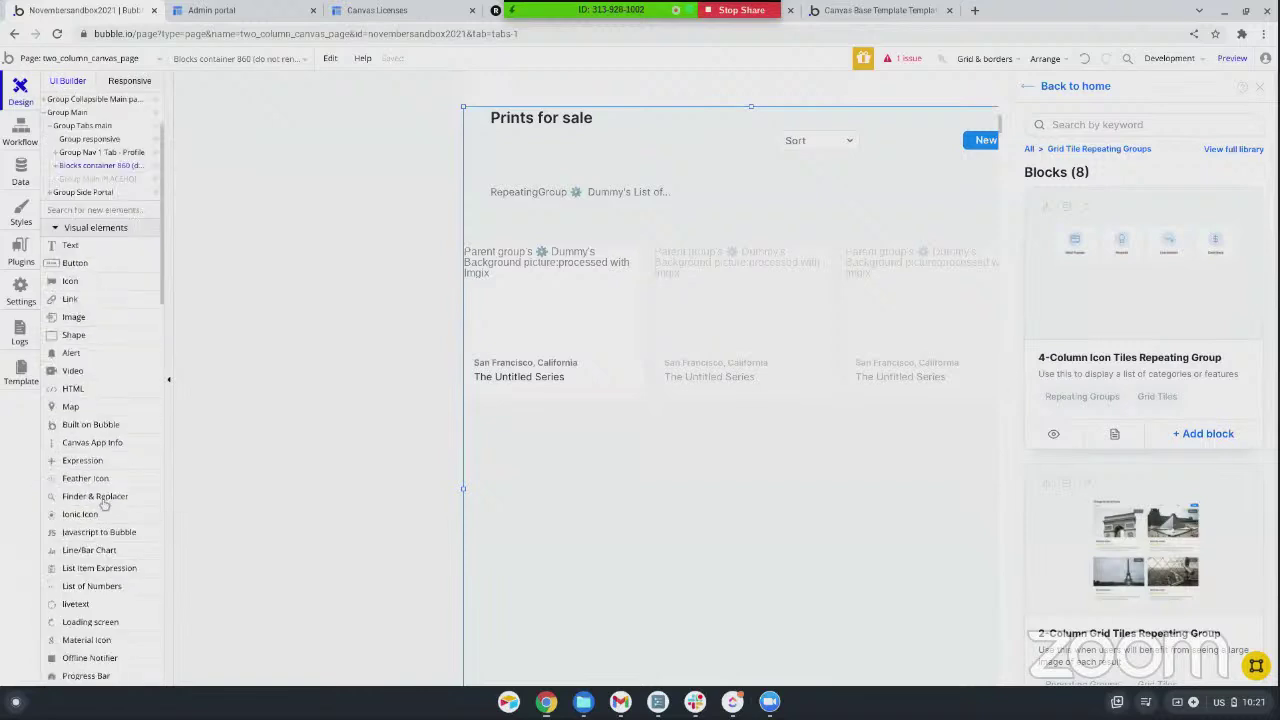
scroll(105, 505, "up", 2)
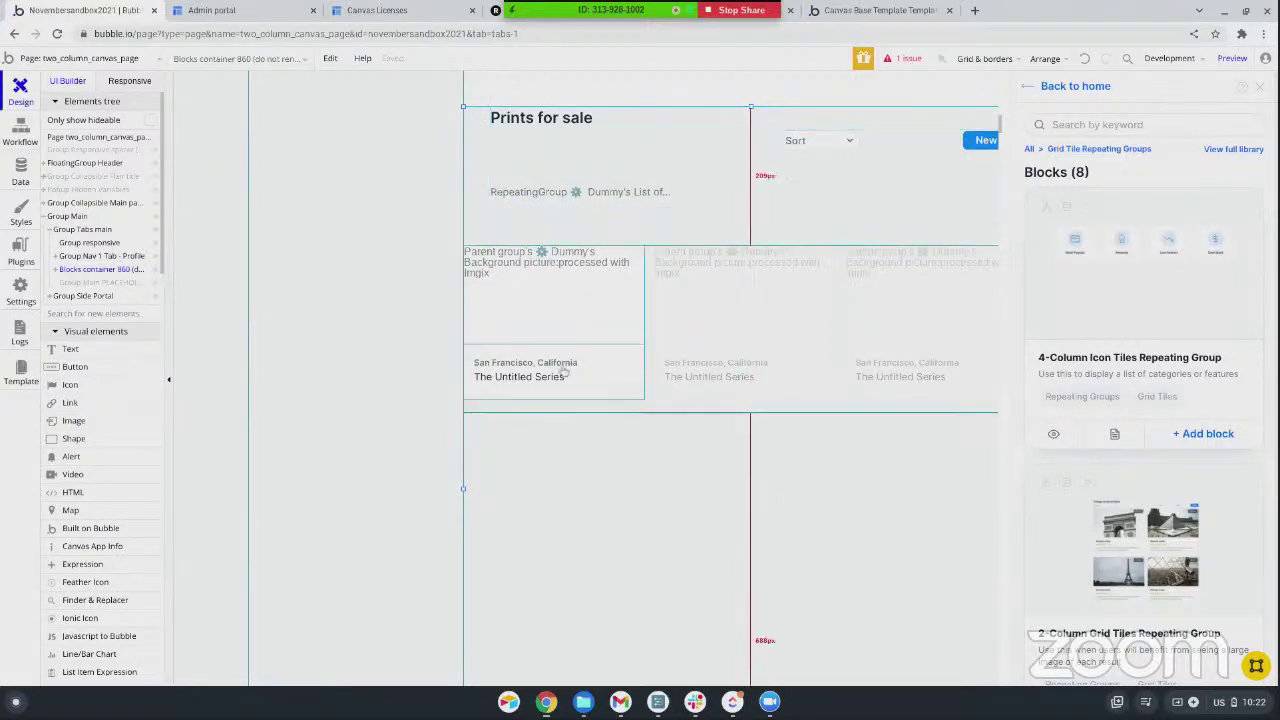
scroll(114, 361, "down", 1)
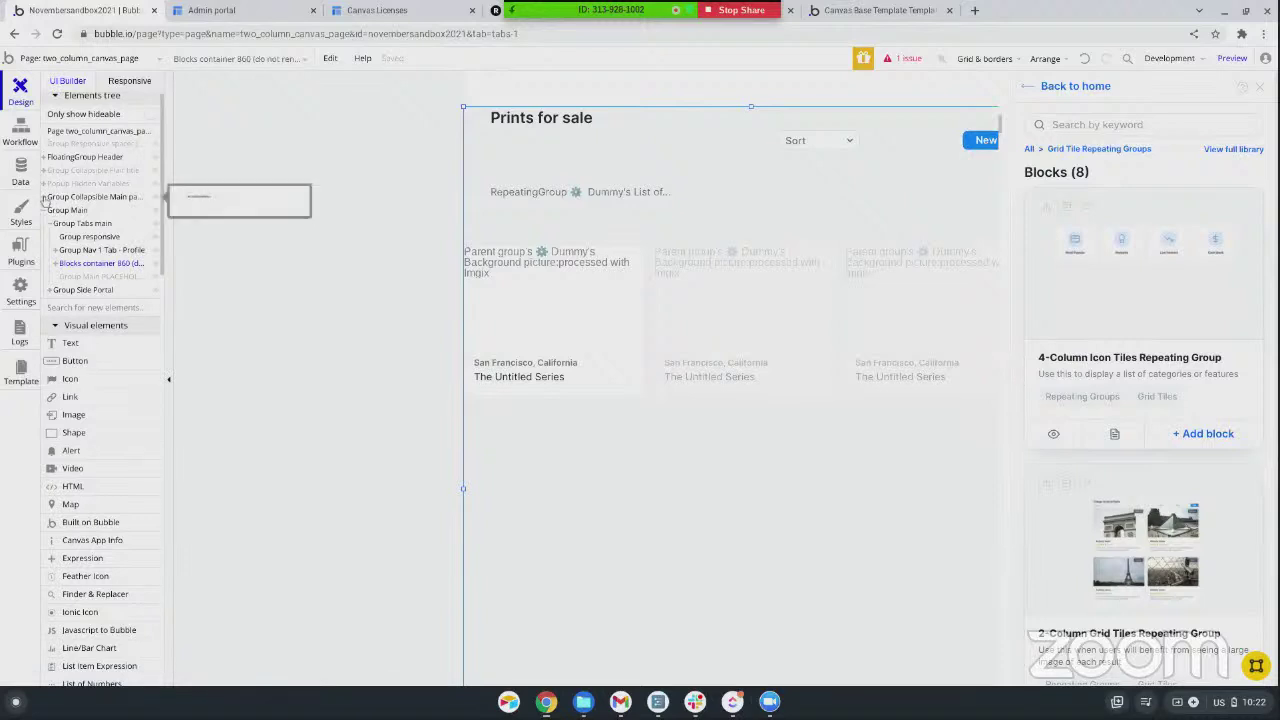
- Expand the main collapsible group and the blocks container in the elements tree down to the Prints for sale header's nested groups
left_click(45, 198)
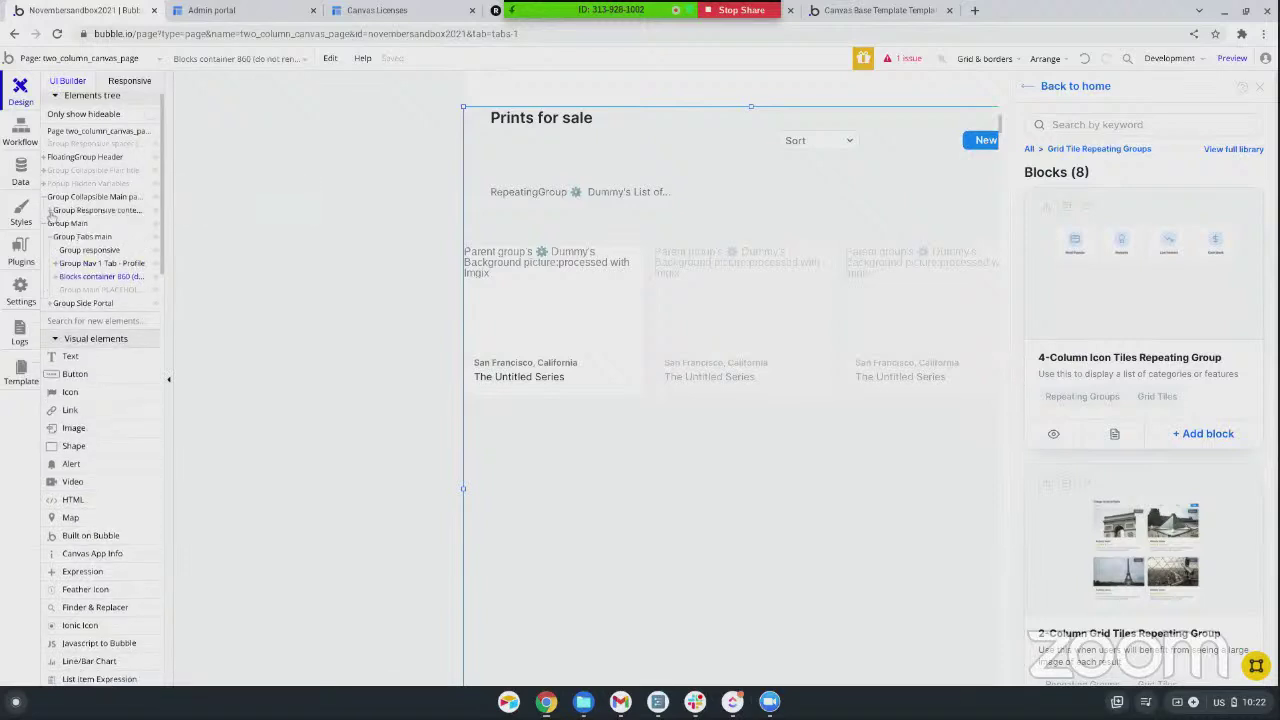
scroll(87, 258, "down", 1)
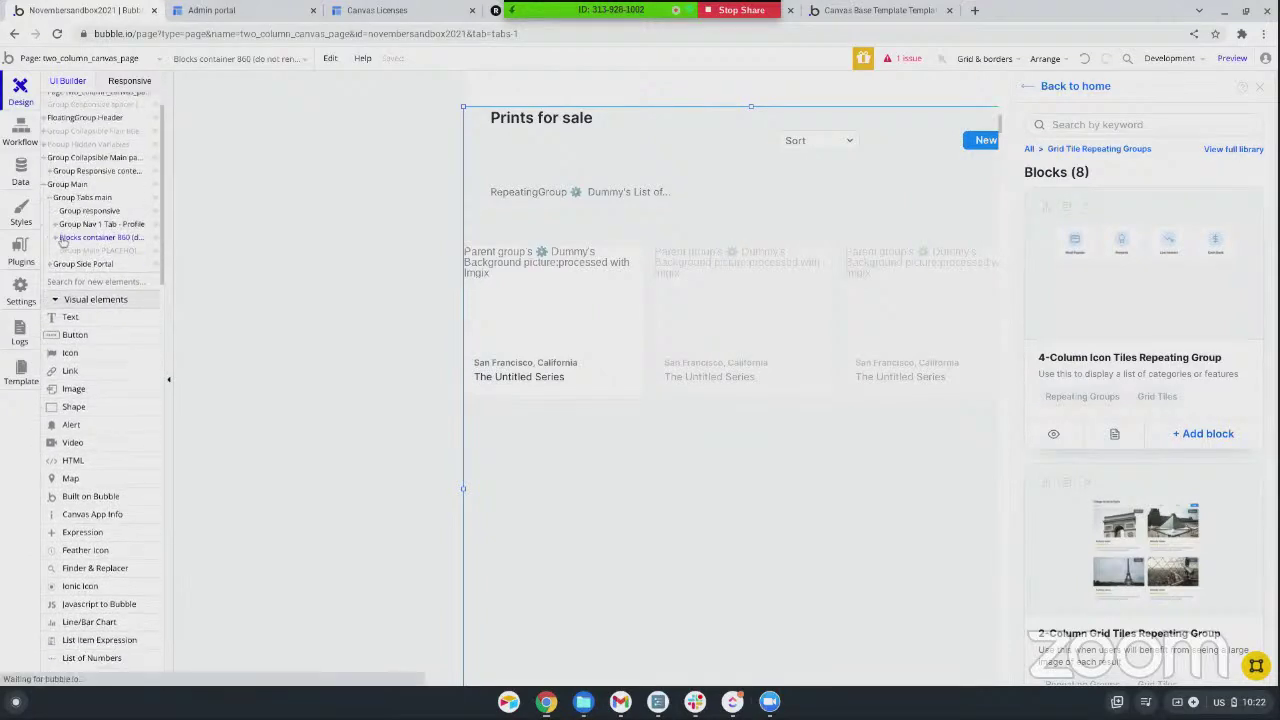
left_click(54, 238)
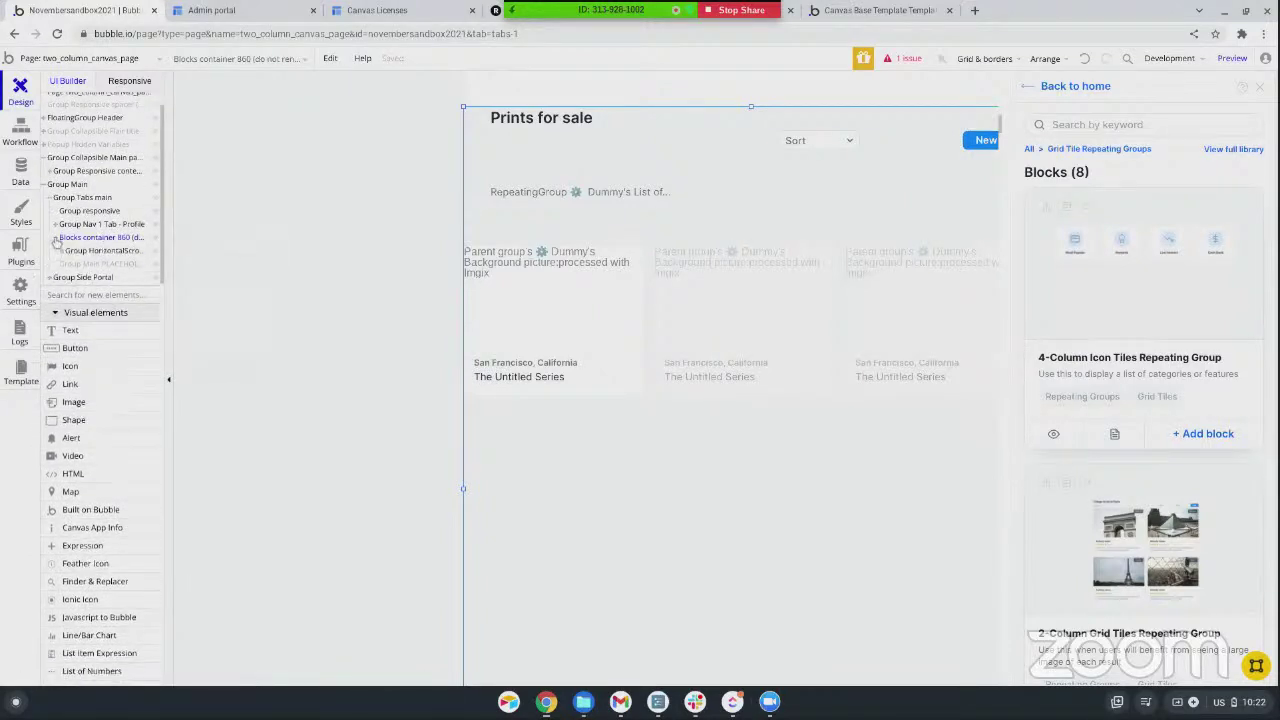
left_click(61, 253)
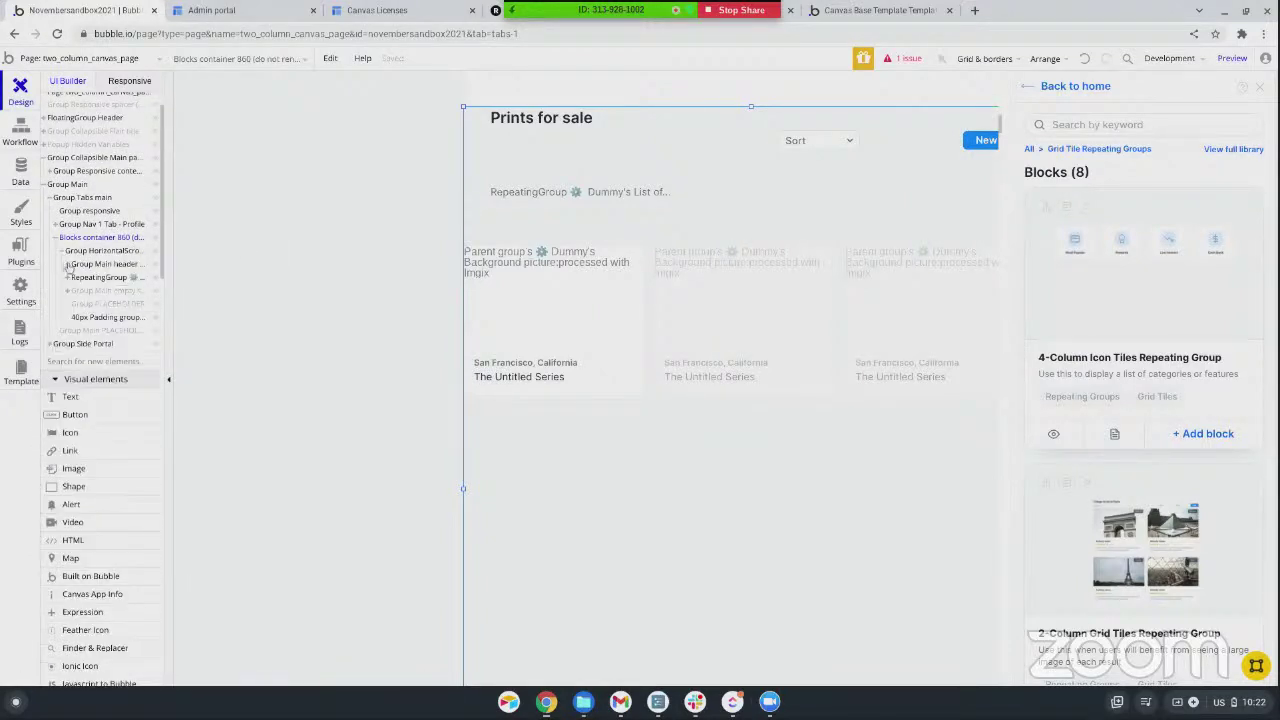
left_click(67, 264)
left_click(74, 278)
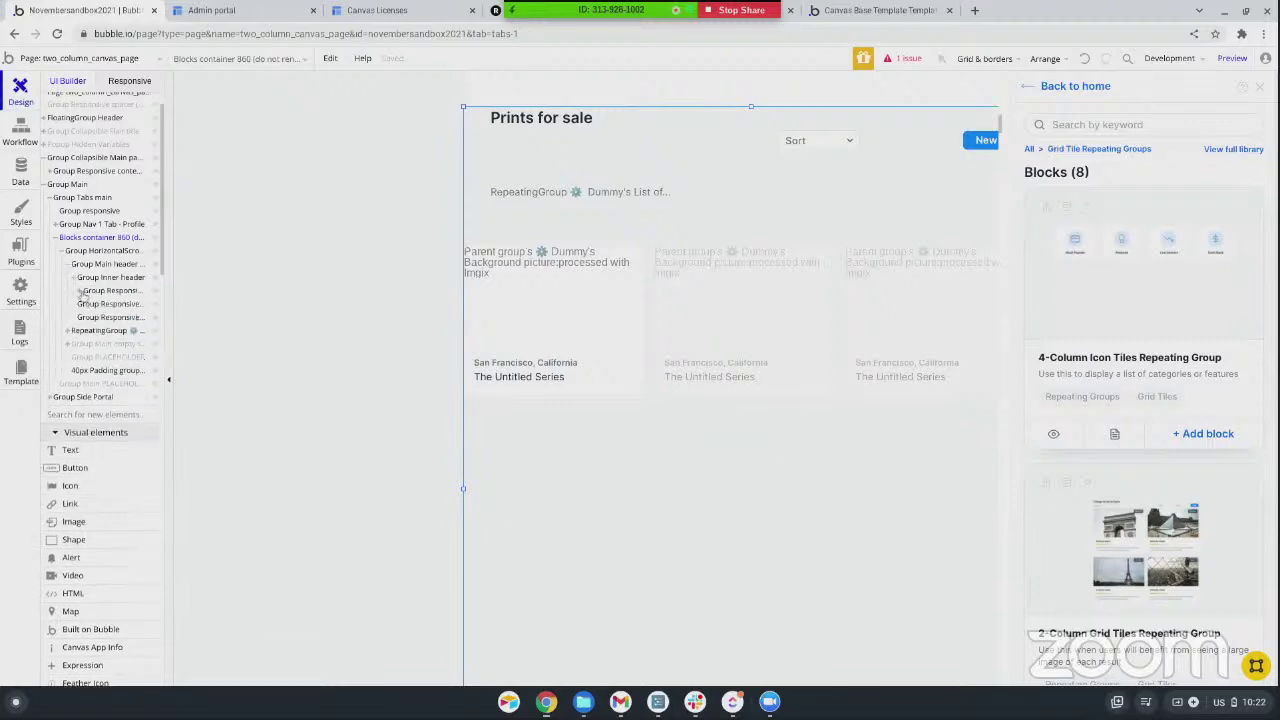
left_click(80, 290)
left_click(87, 311)
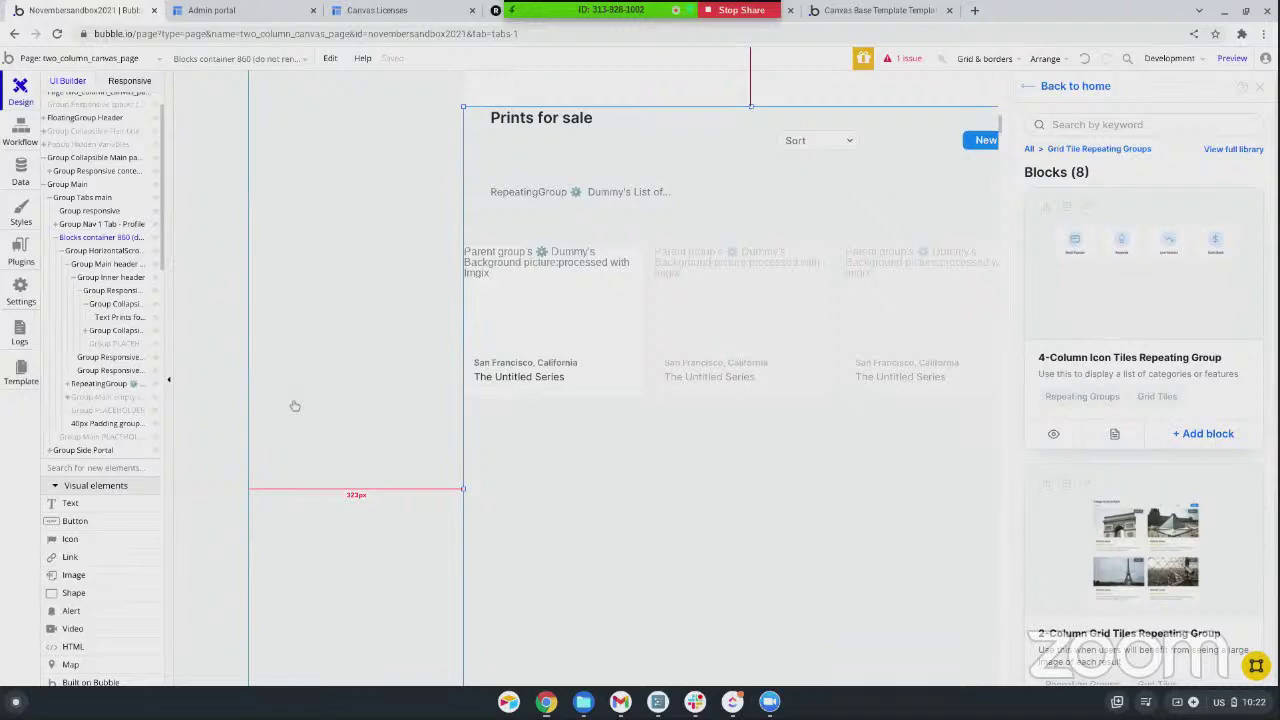
scroll(104, 318, "down", 1)
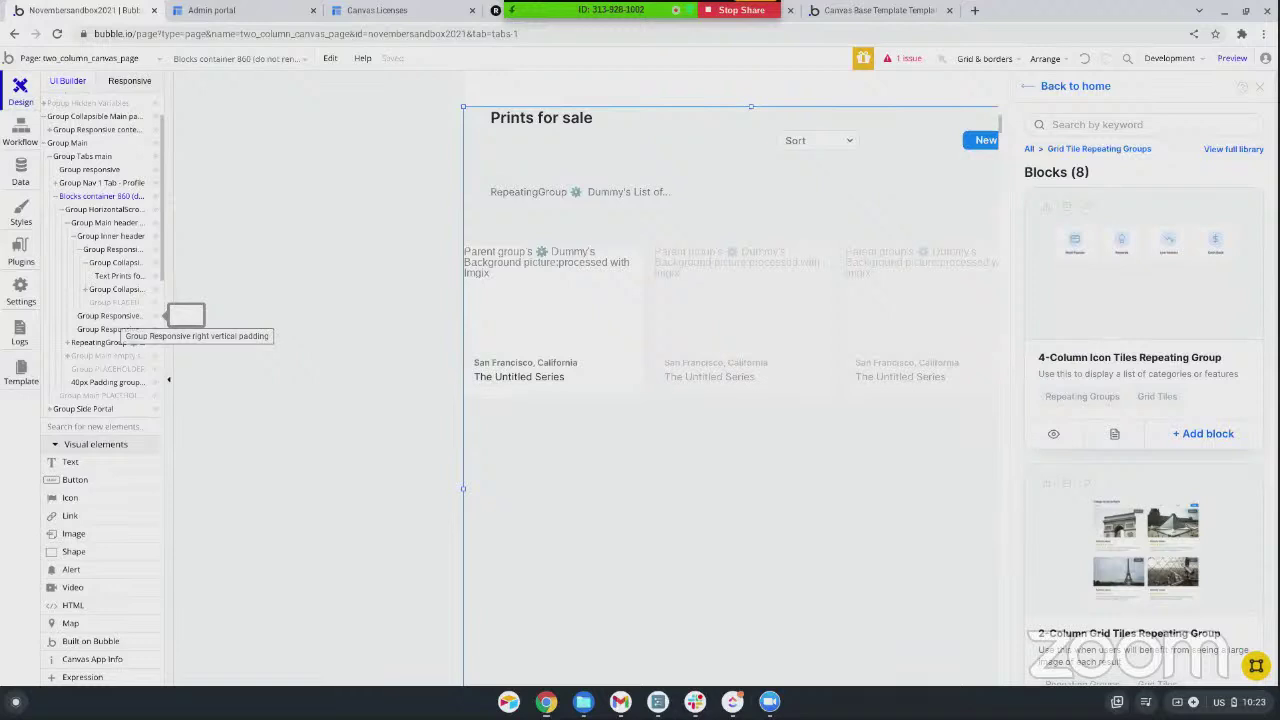
scroll(785, 377, "down", 1)
scroll(785, 377, "up", 1)
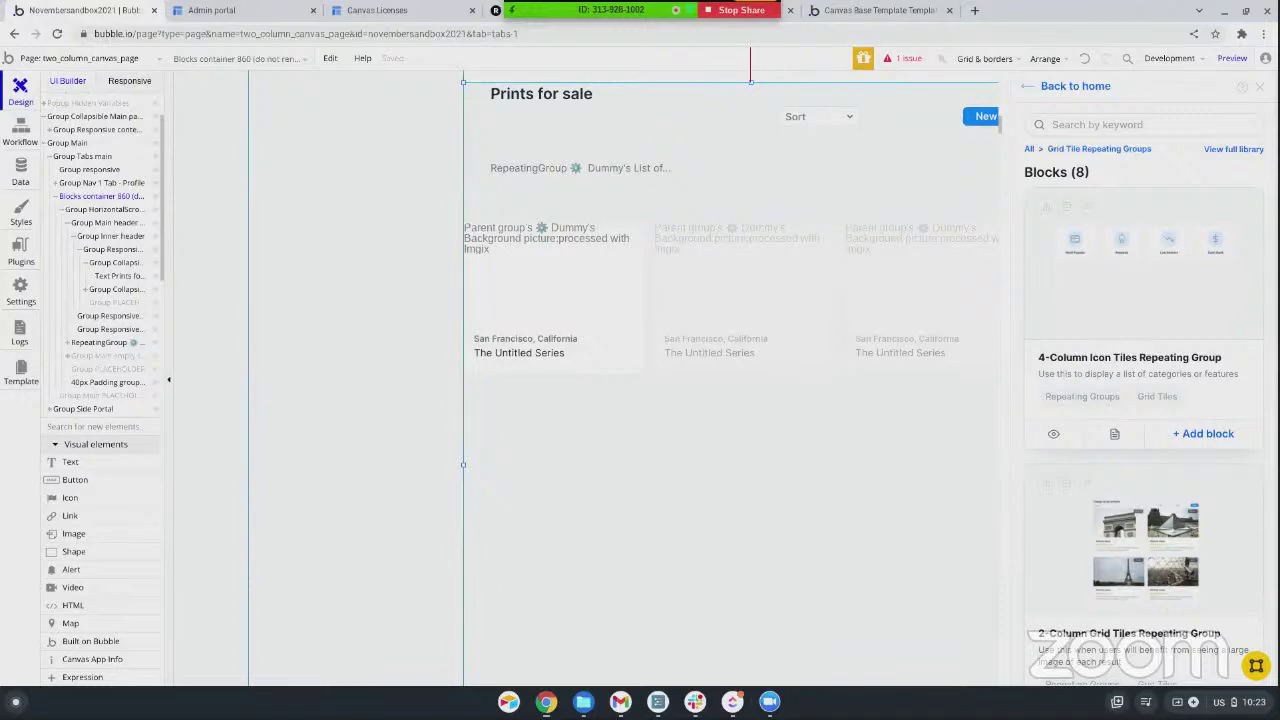
- Compare the Profile section's layout on the page canvas with the added Prints for sale block beneath it
scroll(655, 420, "down", 5)
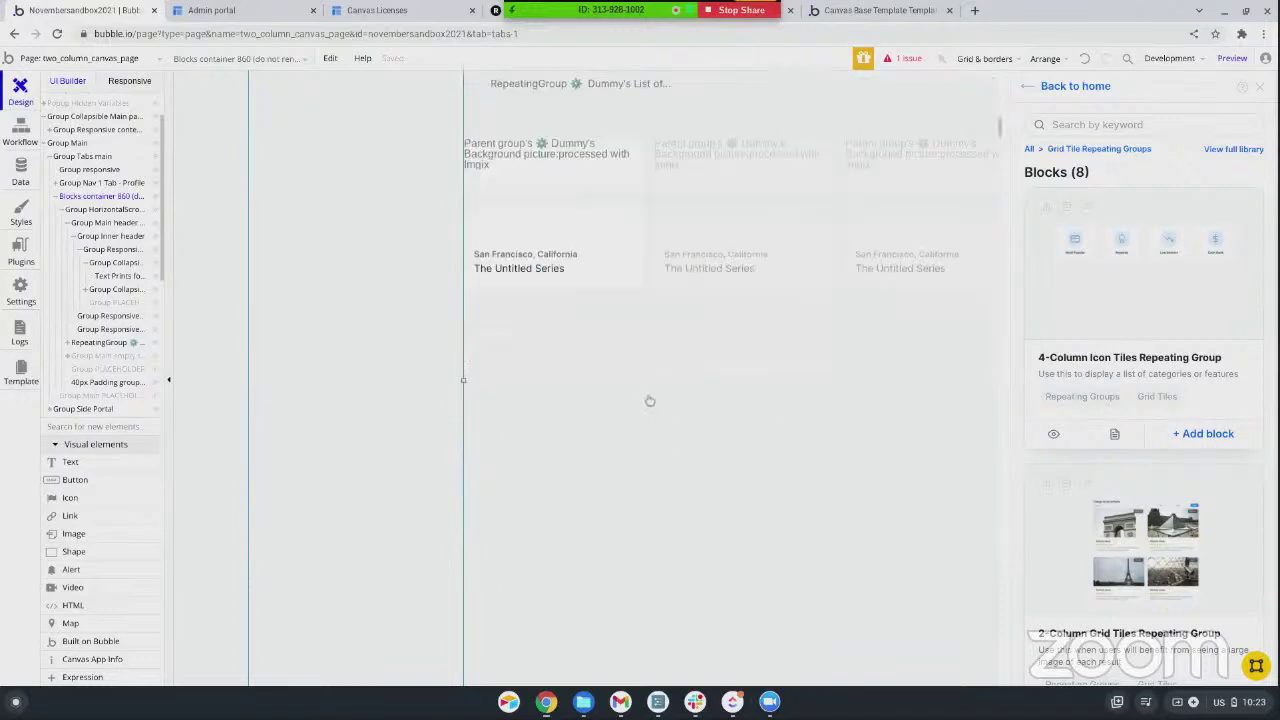
scroll(649, 398, "up", 6)
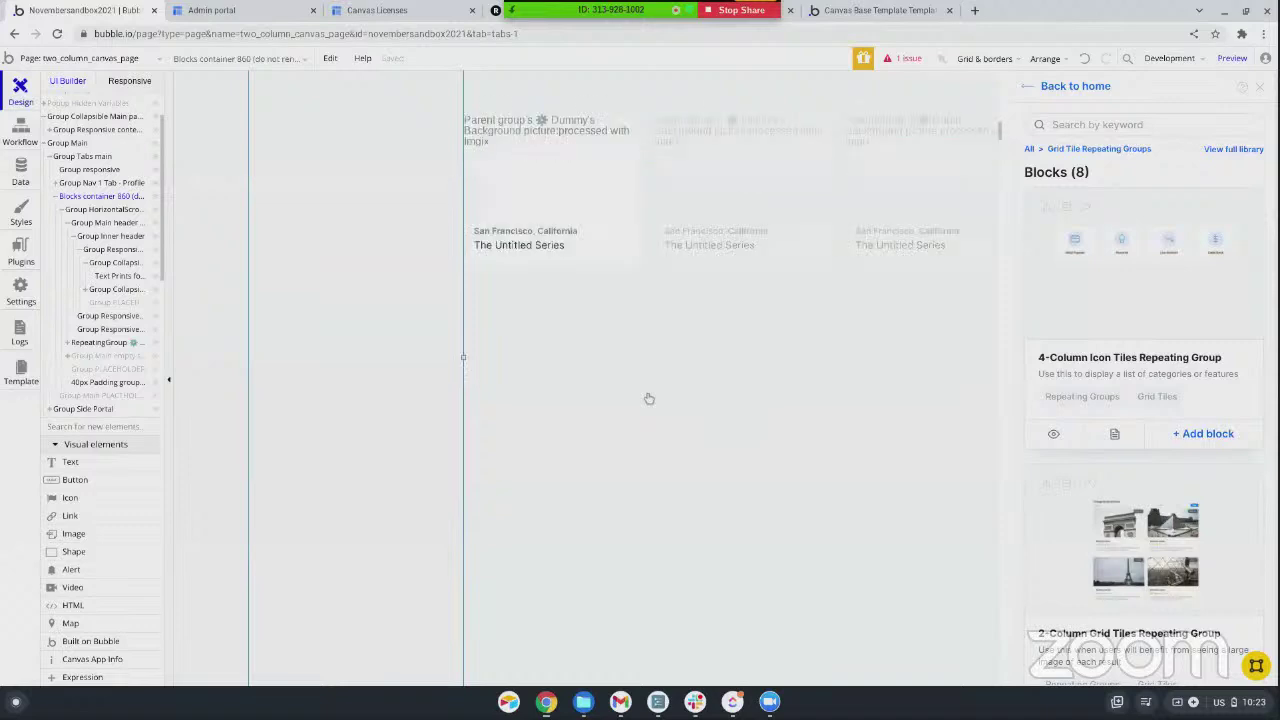
scroll(649, 398, "up", 7)
scroll(649, 398, "down", 5)
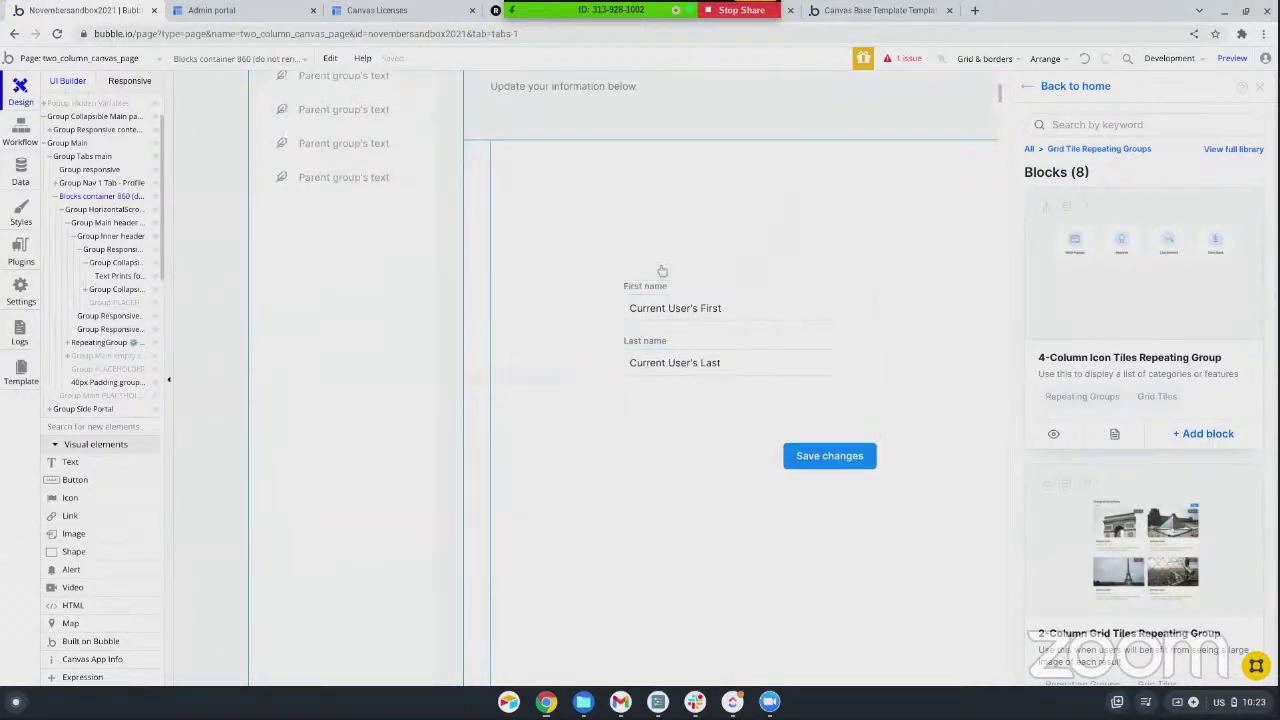
scroll(661, 274, "down", 5)
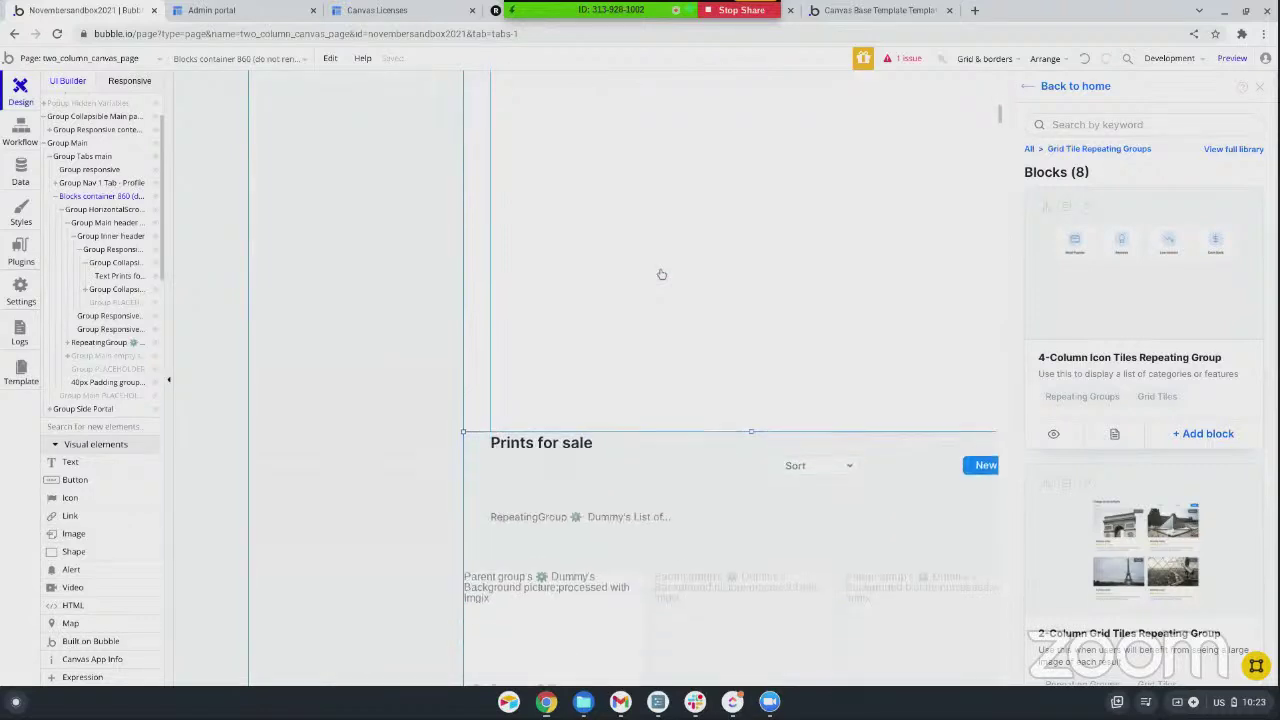
scroll(661, 274, "down", 3)
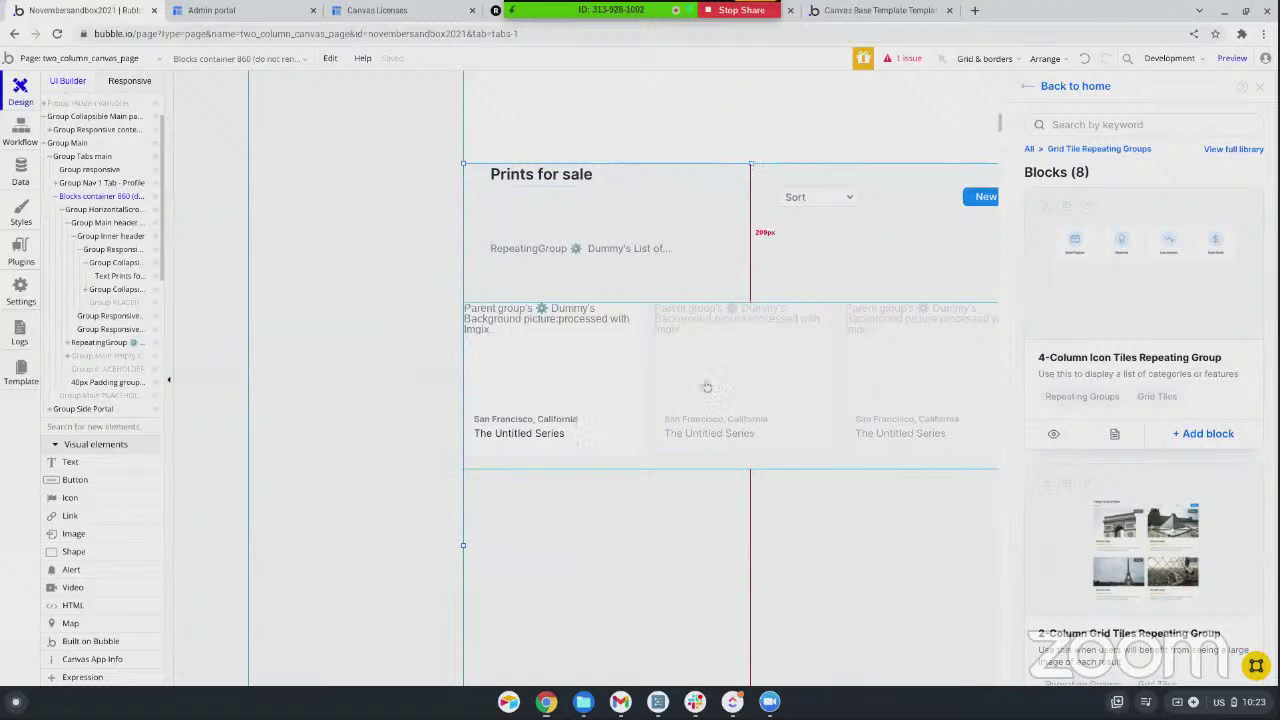
scroll(707, 438, "up", 5)
scroll(707, 438, "up", 6)
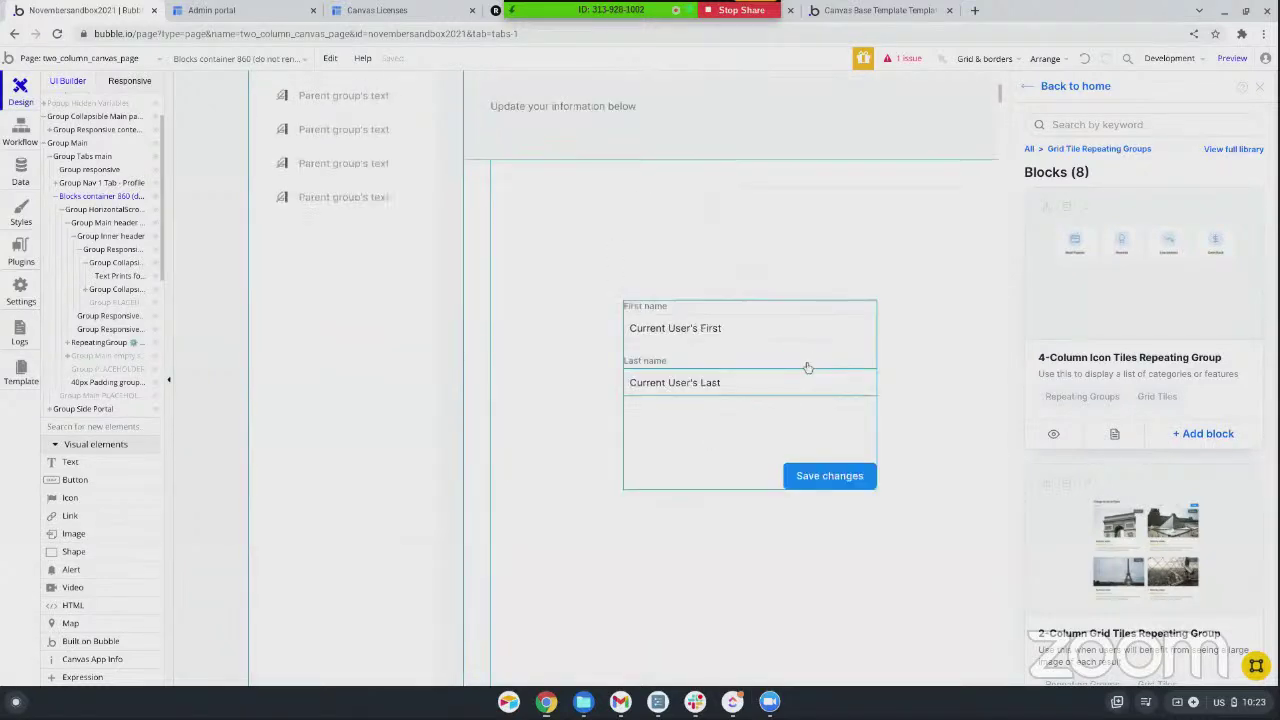
scroll(600, 330, "up", 3)
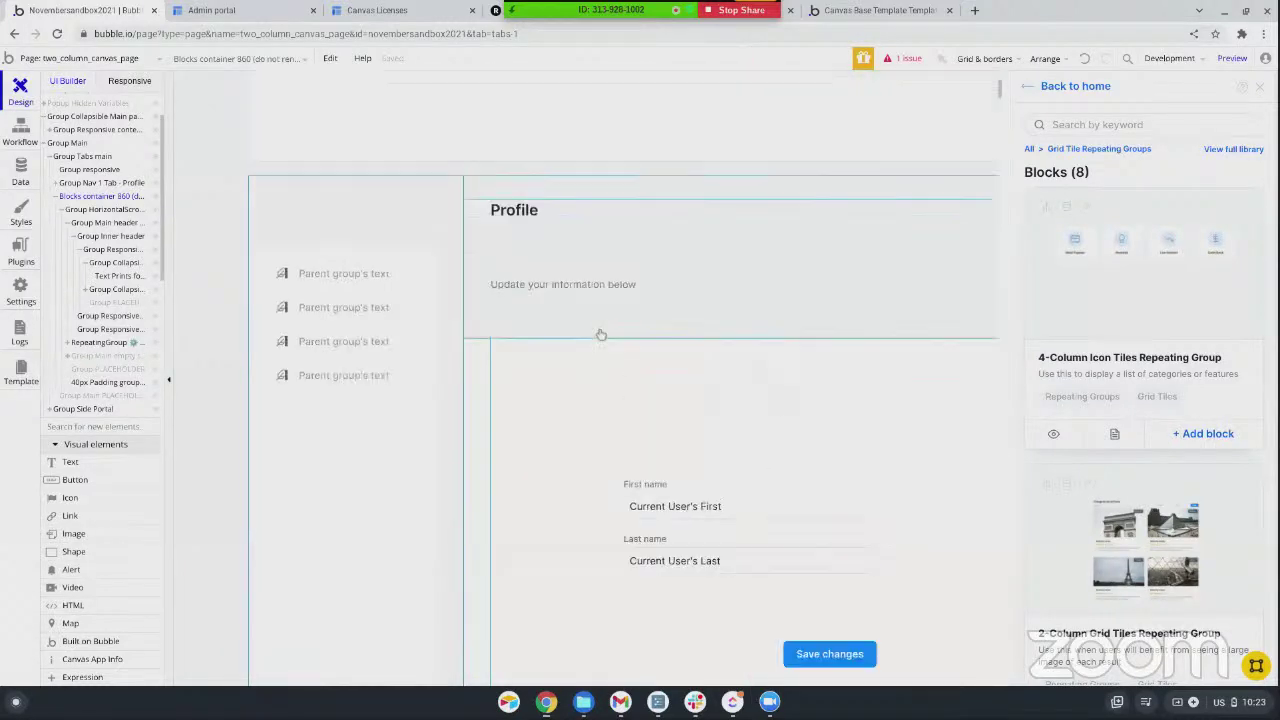
scroll(572, 420, "down", 10)
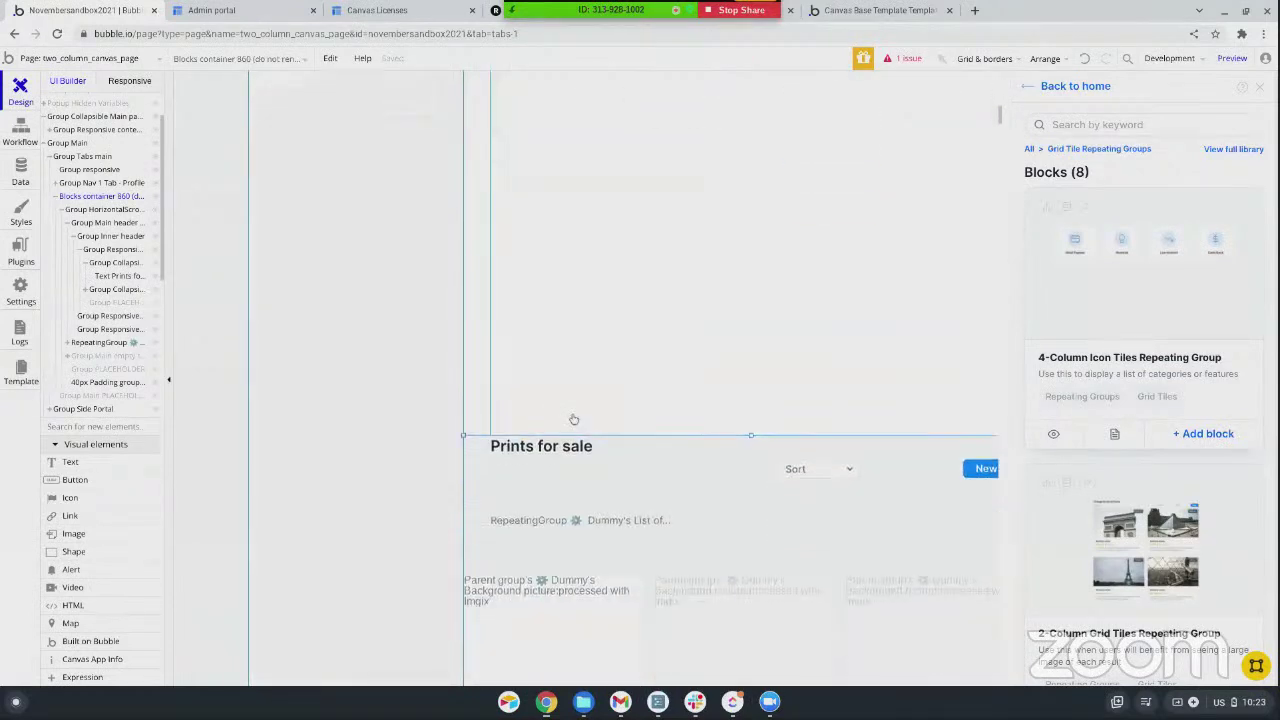
scroll(574, 420, "down", 1)
- Select the Prints for sale block's outer group, Group HorizontalScrollRG, and open its properties to check its extent on the page
left_click(481, 479)
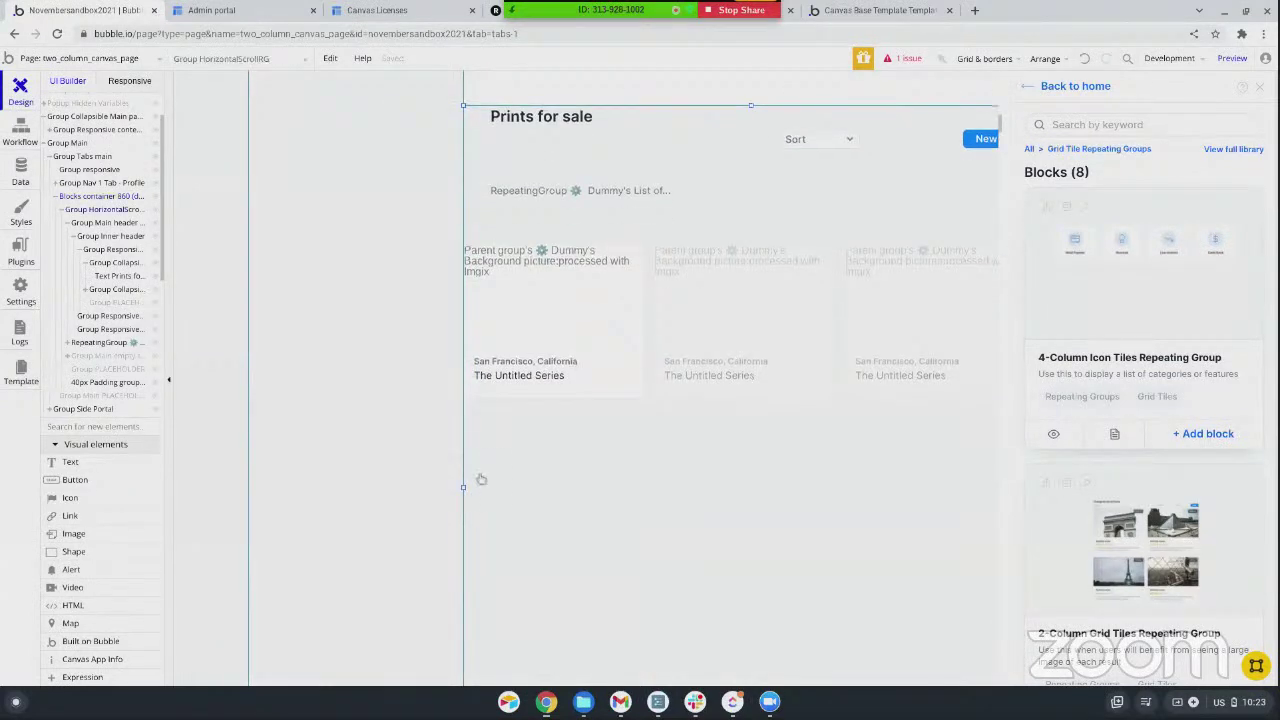
scroll(391, 463, "down", 3)
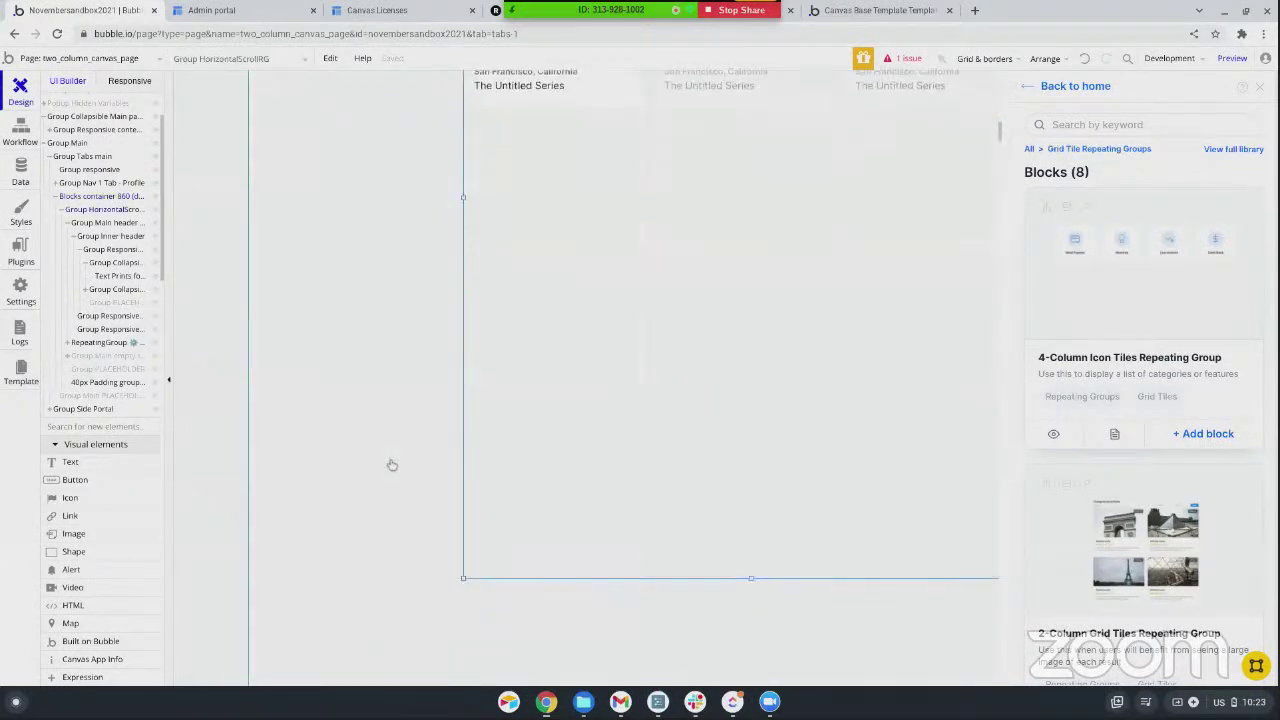
scroll(530, 508, "up", 3)
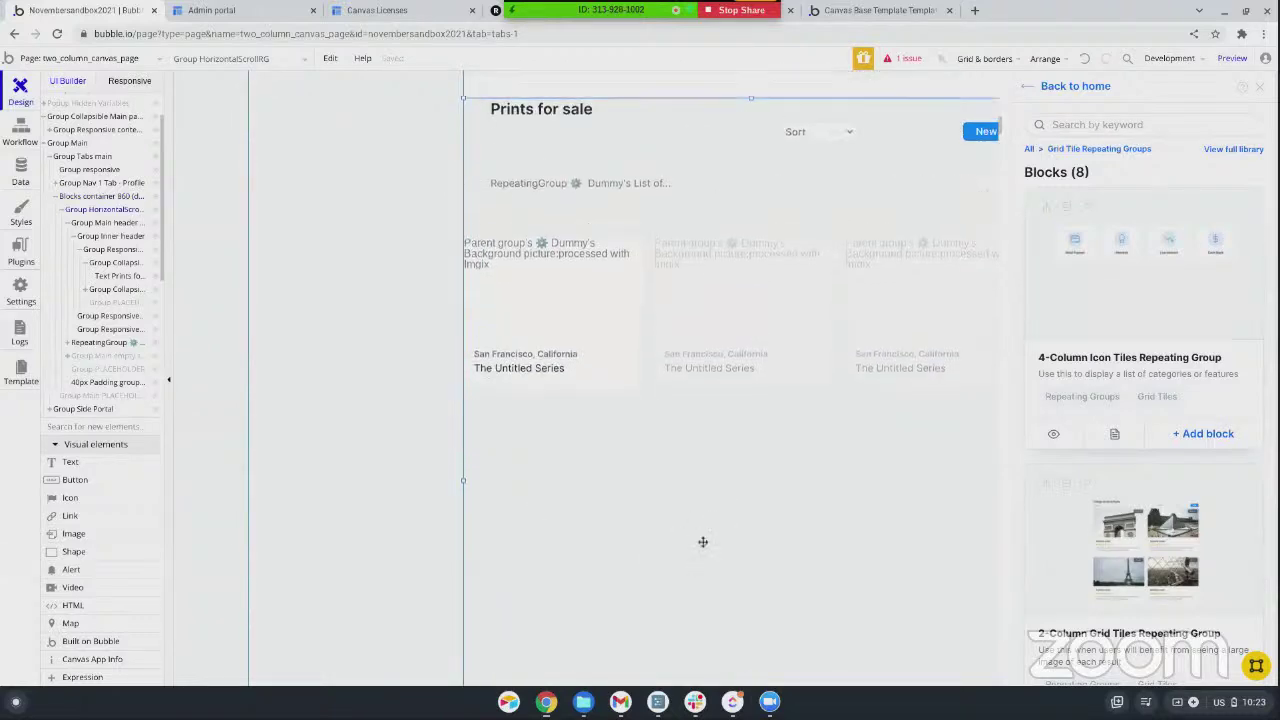
double_click(490, 488)
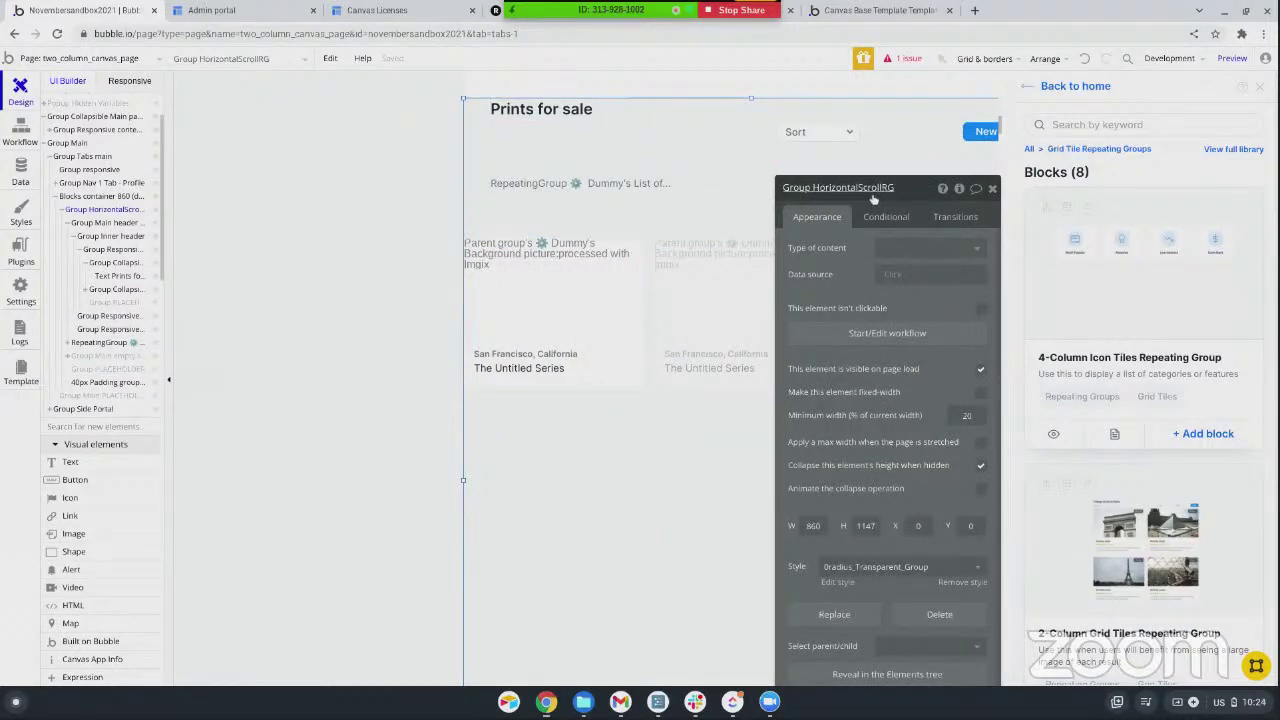
scroll(650, 462, "up", 3)
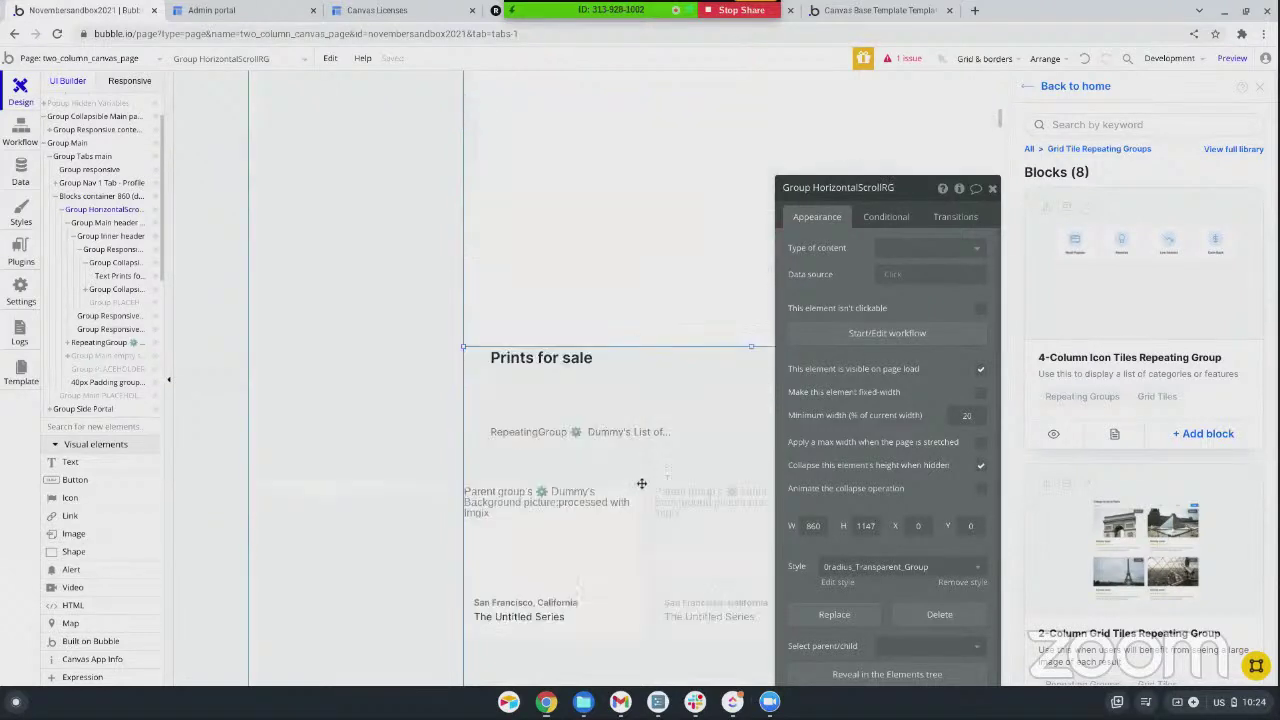
scroll(642, 483, "up", 5)
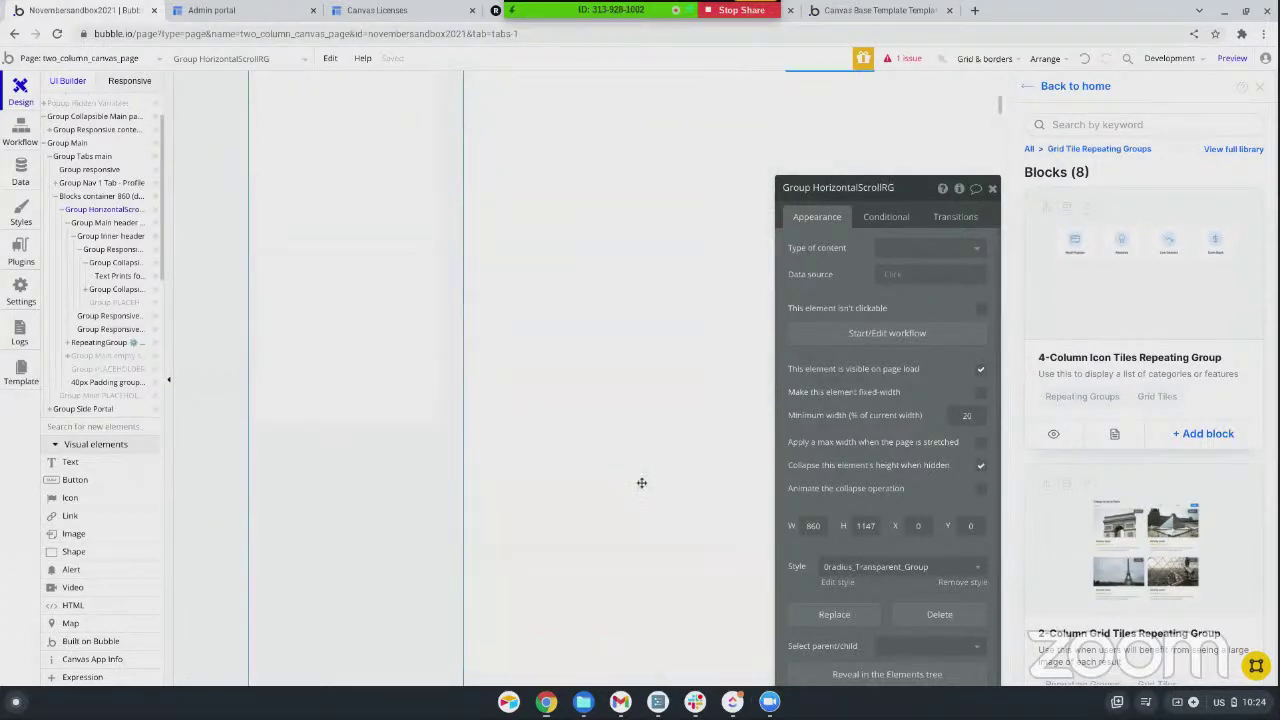
scroll(642, 483, "down", 5)
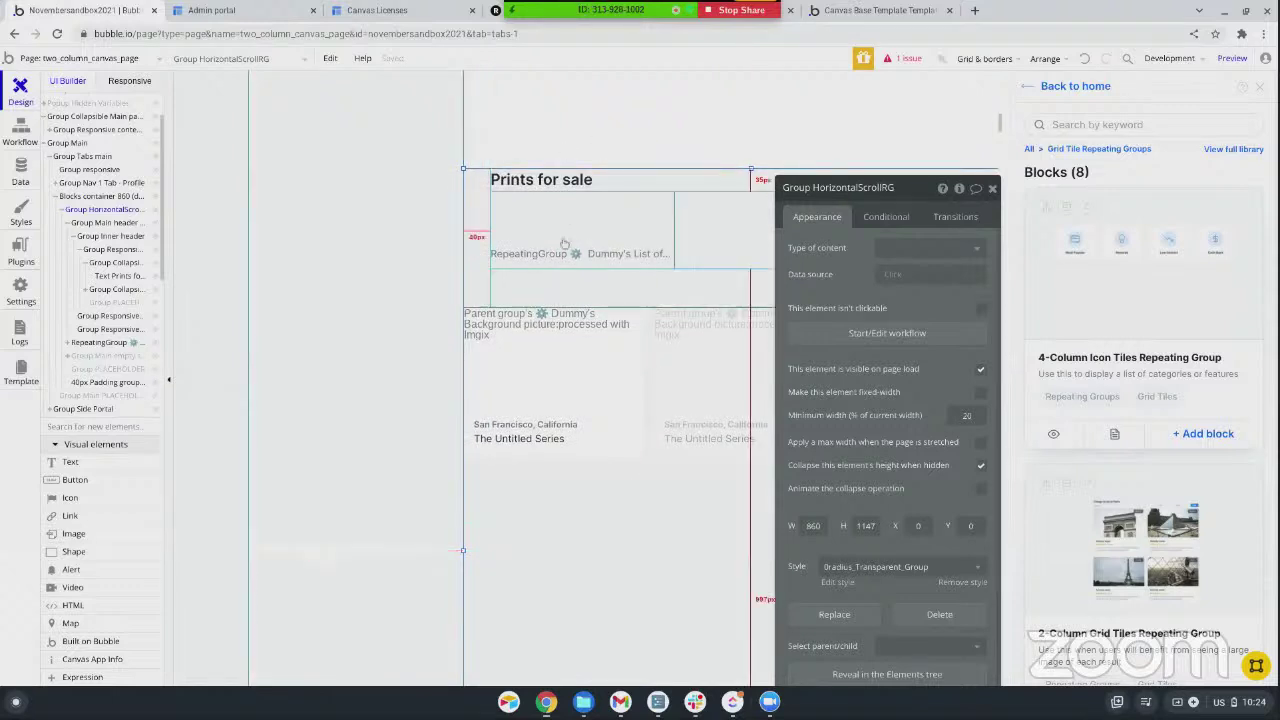
- Inspect the properties of the Profile tab's inner content group and its main header section group
left_click(483, 82)
scroll(498, 261, "up", 6)
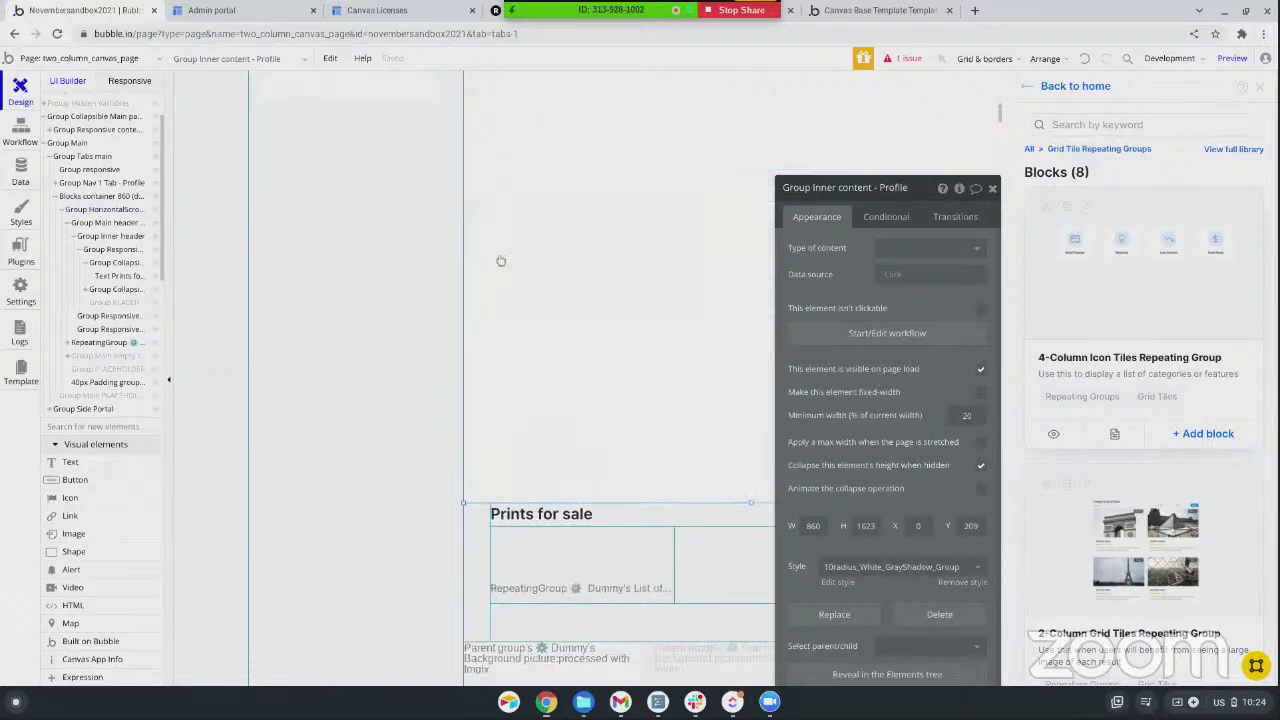
scroll(498, 262, "up", 5)
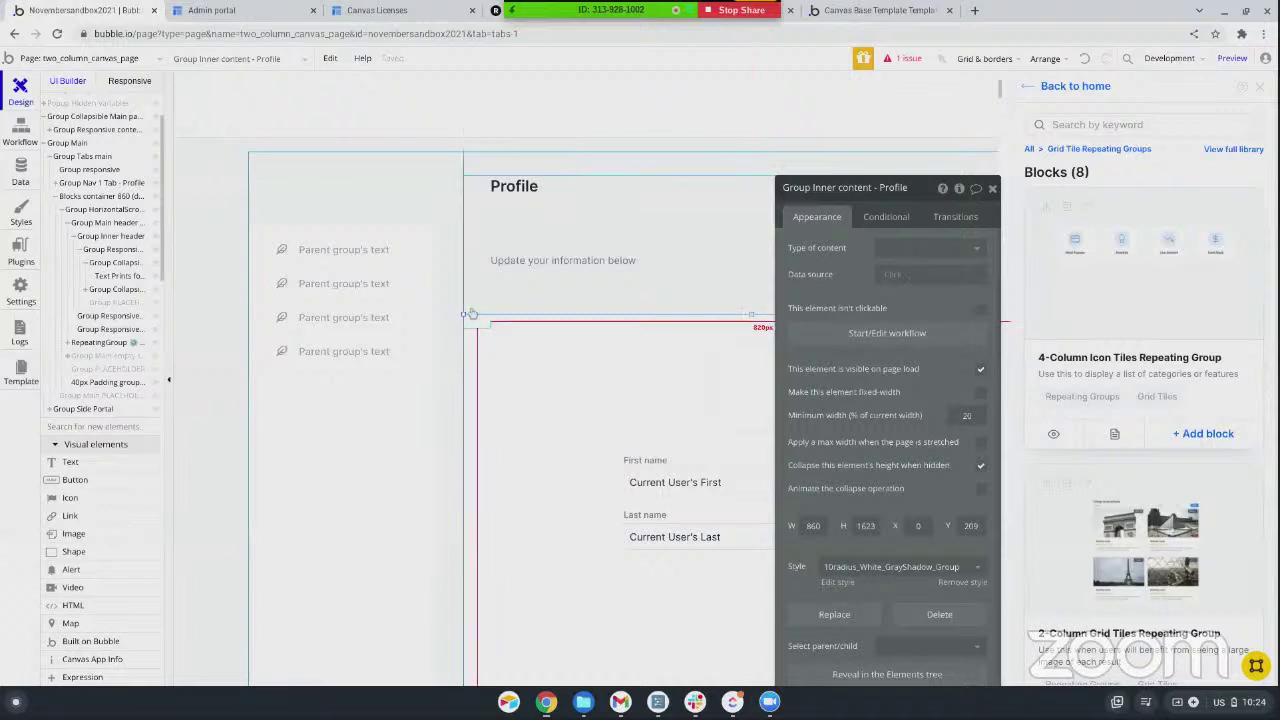
left_click(473, 310)
scroll(479, 390, "down", 2)
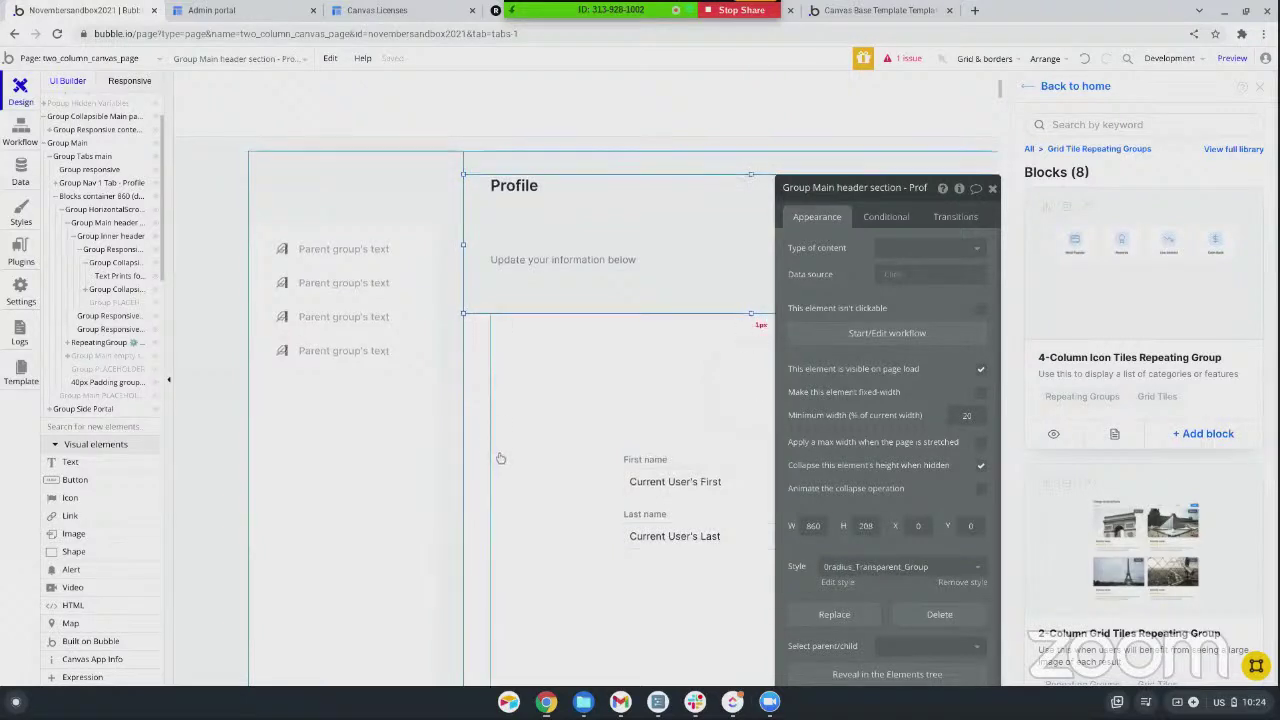
- From the Profile inner content group, select its parent Group Nav 1 Tab - Profile and examine how far it extends
left_click(481, 366)
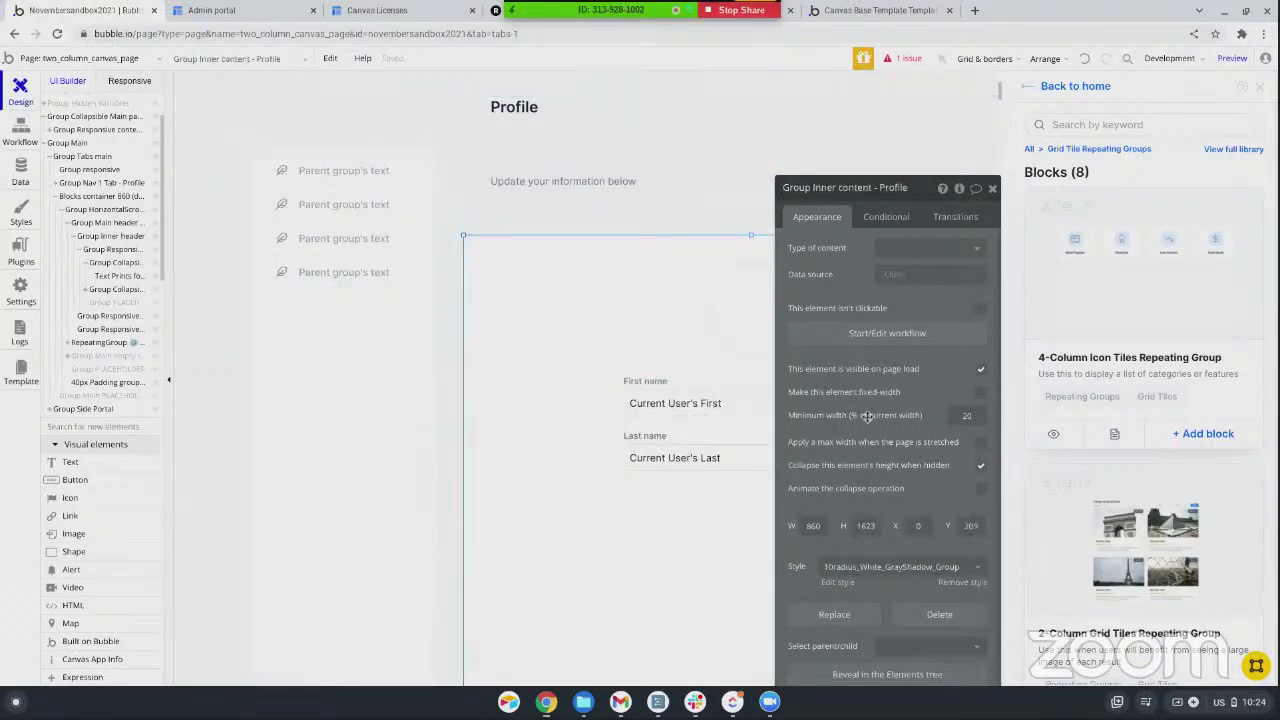
scroll(913, 523, "down", 1)
left_click(924, 624)
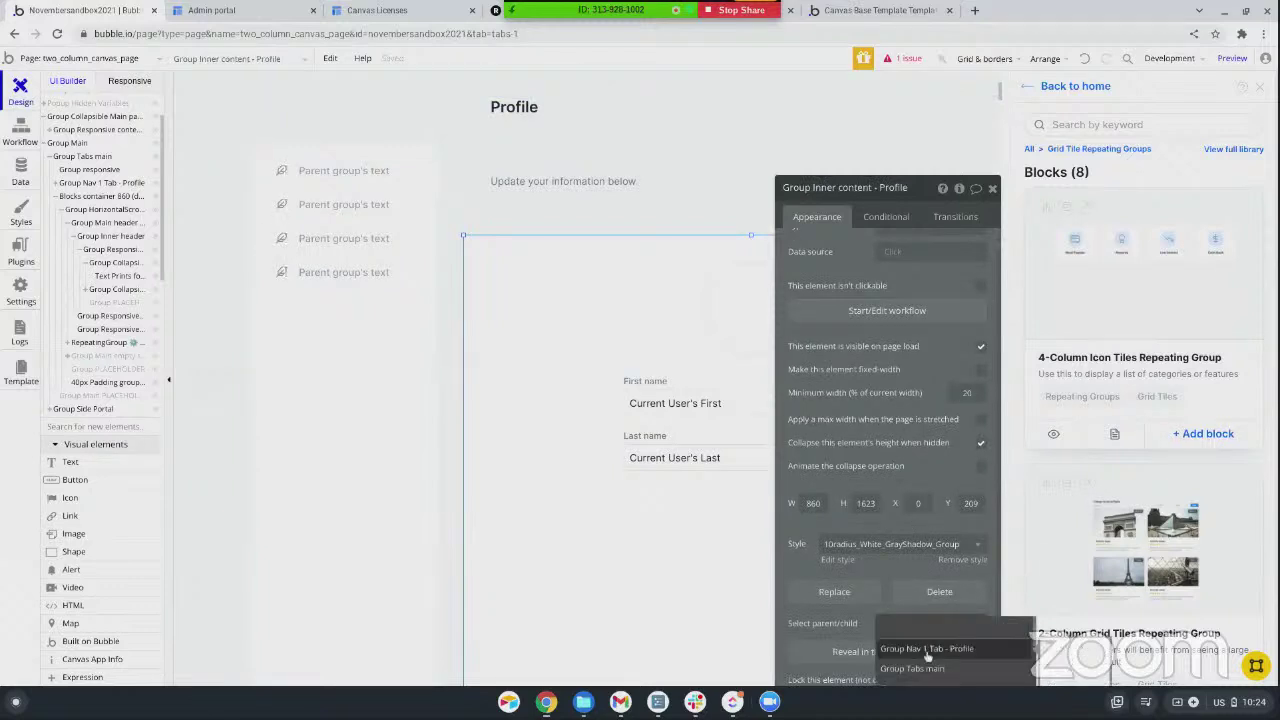
left_click(927, 649)
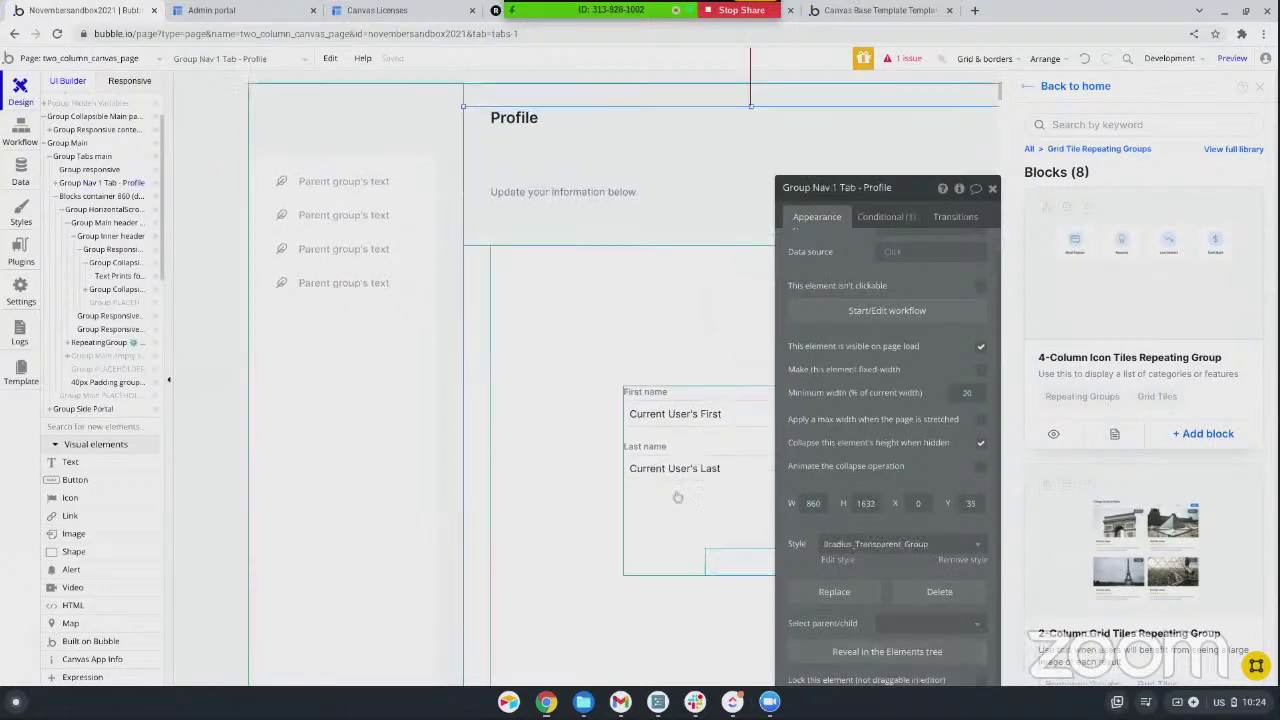
scroll(637, 389, "down", 8)
scroll(639, 389, "down", 3)
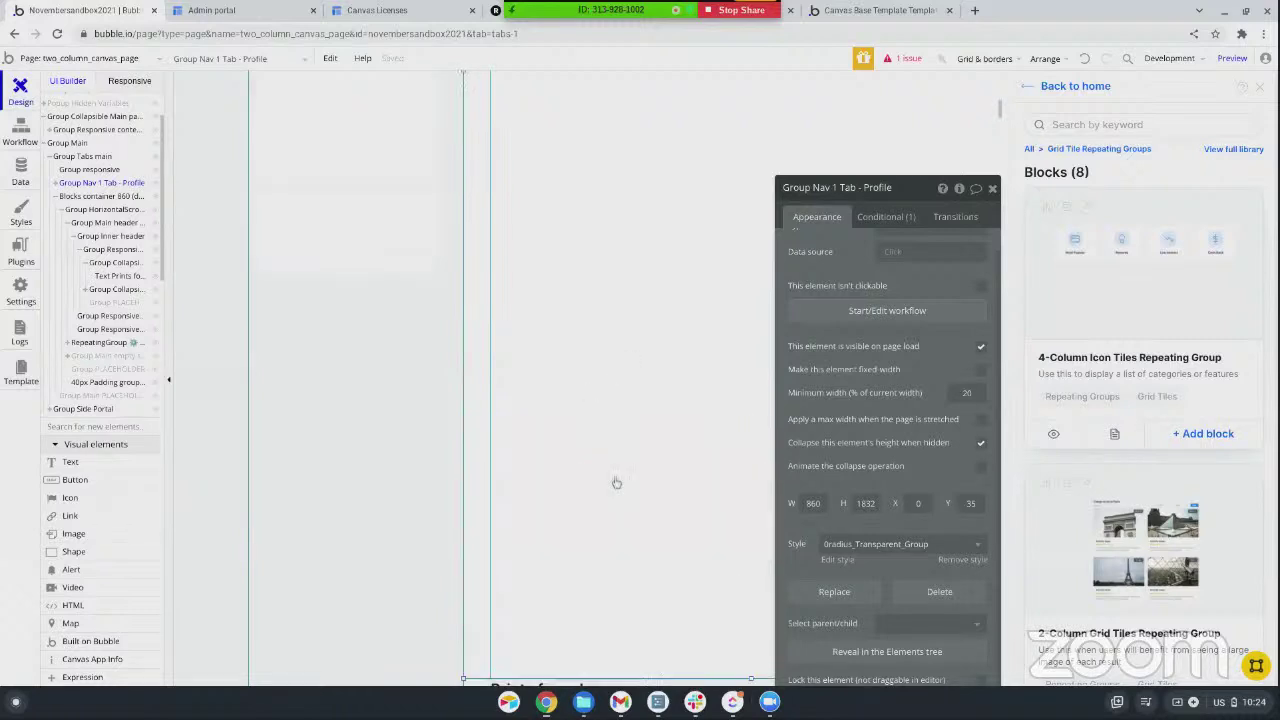
- Move up to the parent Group Tabs main, review its extent, and reselect the Profile main header section group
left_click(917, 634)
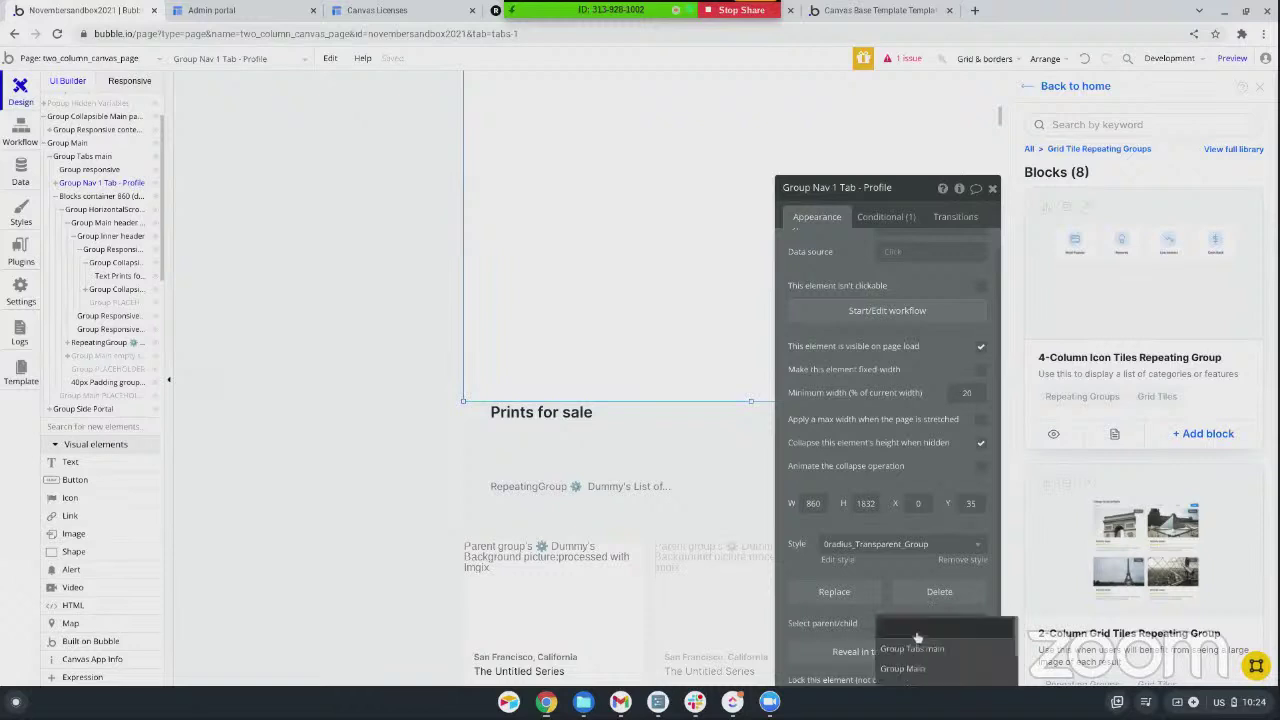
left_click(921, 652)
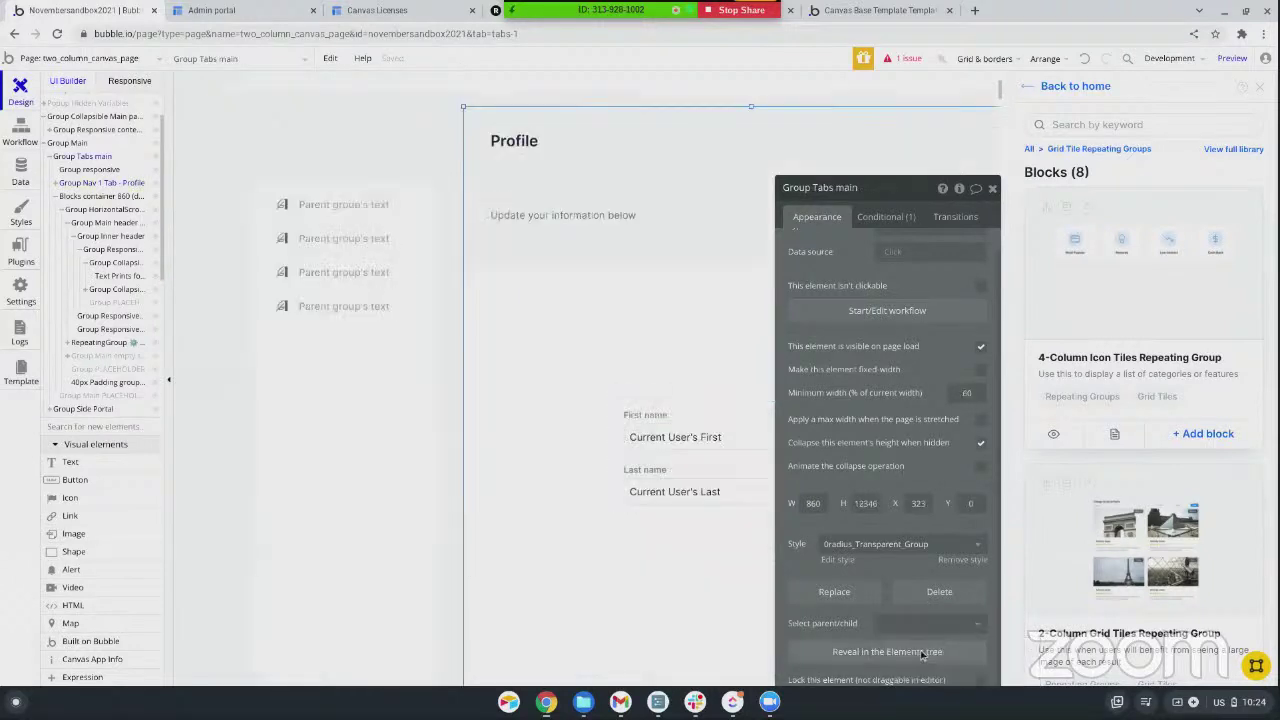
scroll(671, 543, "down", 5)
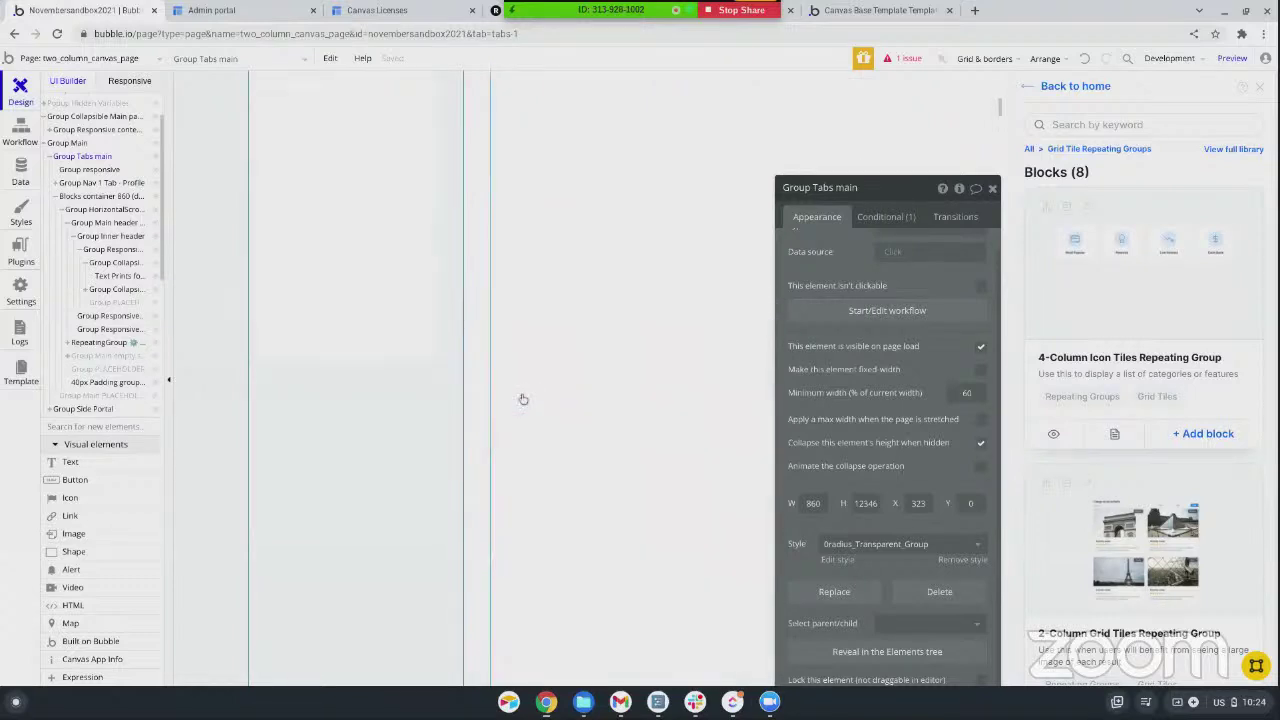
scroll(523, 399, "up", 5)
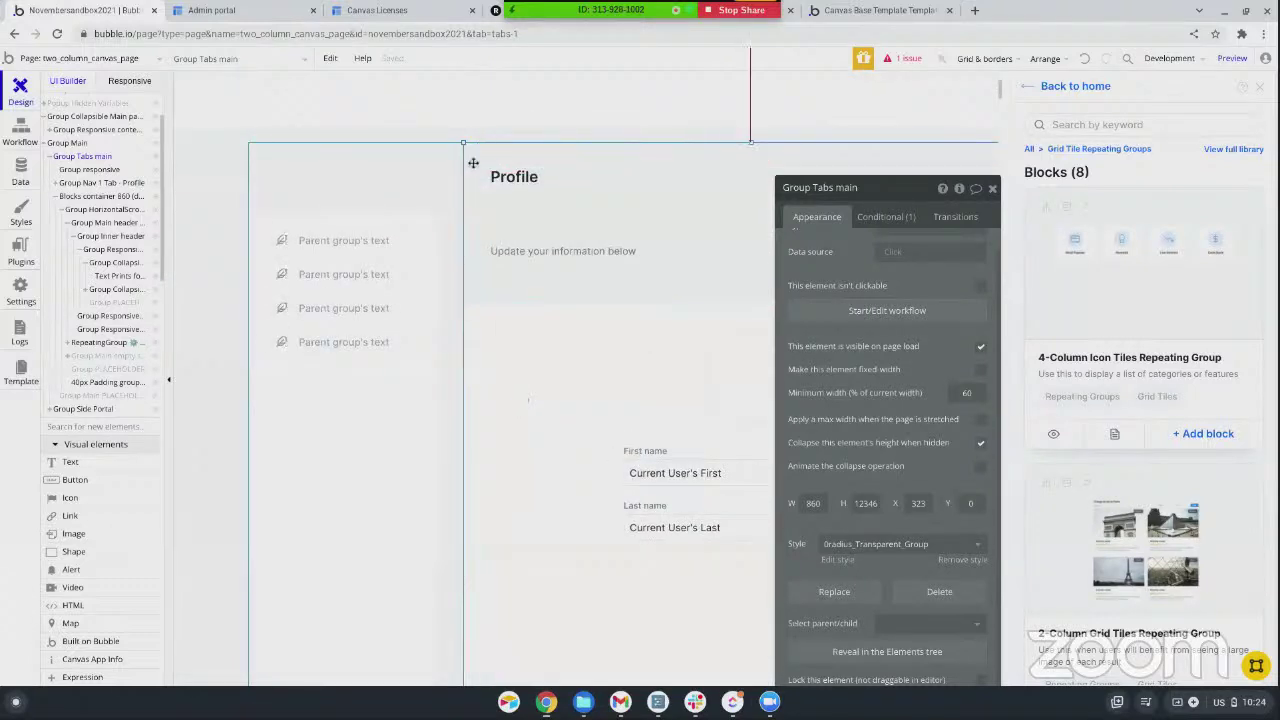
left_click(472, 236)
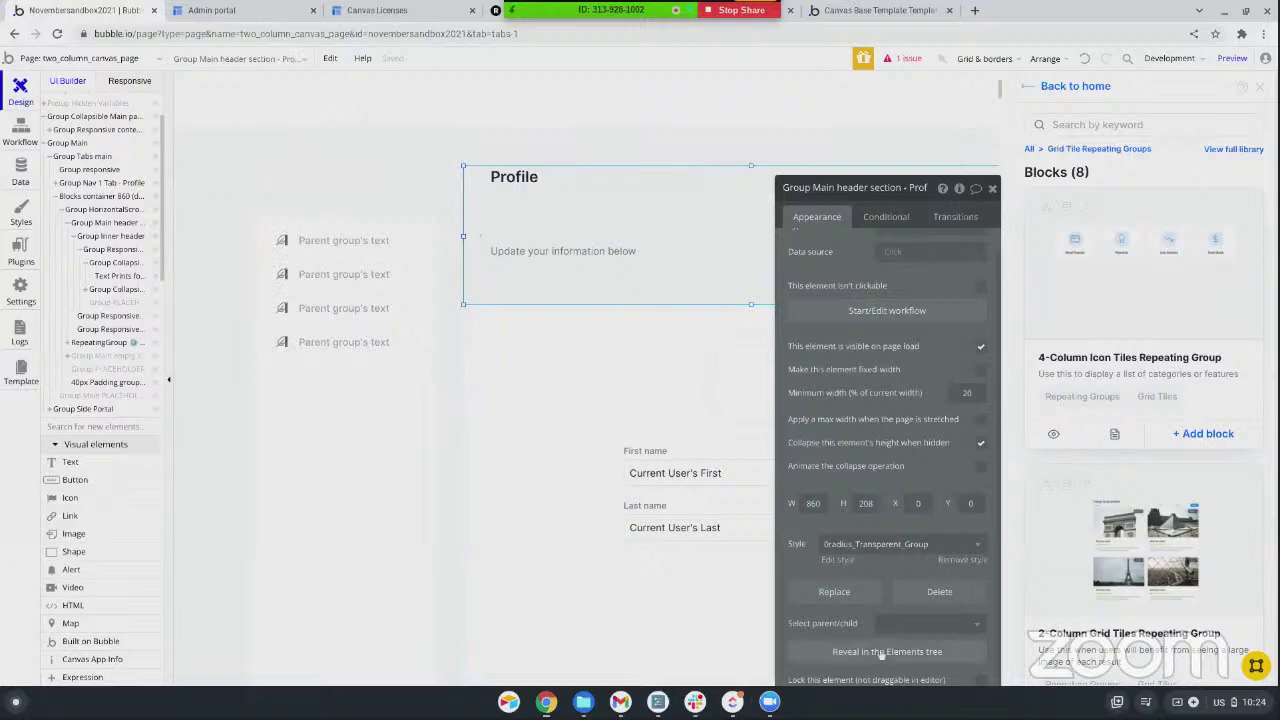
- Select the parent Group Nav 1 Tab - Profile and examine how far it extends down toward the Prints for sale block
left_click(900, 623)
left_click(921, 649)
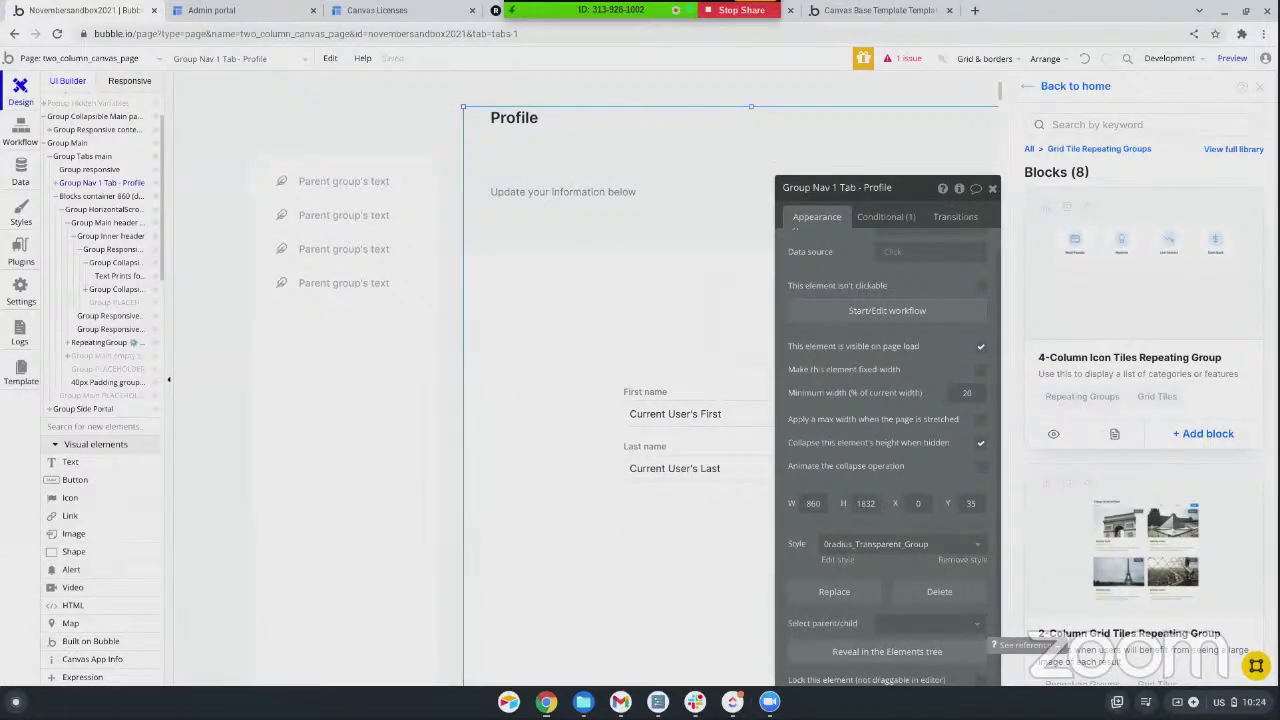
scroll(594, 521, "down", 5)
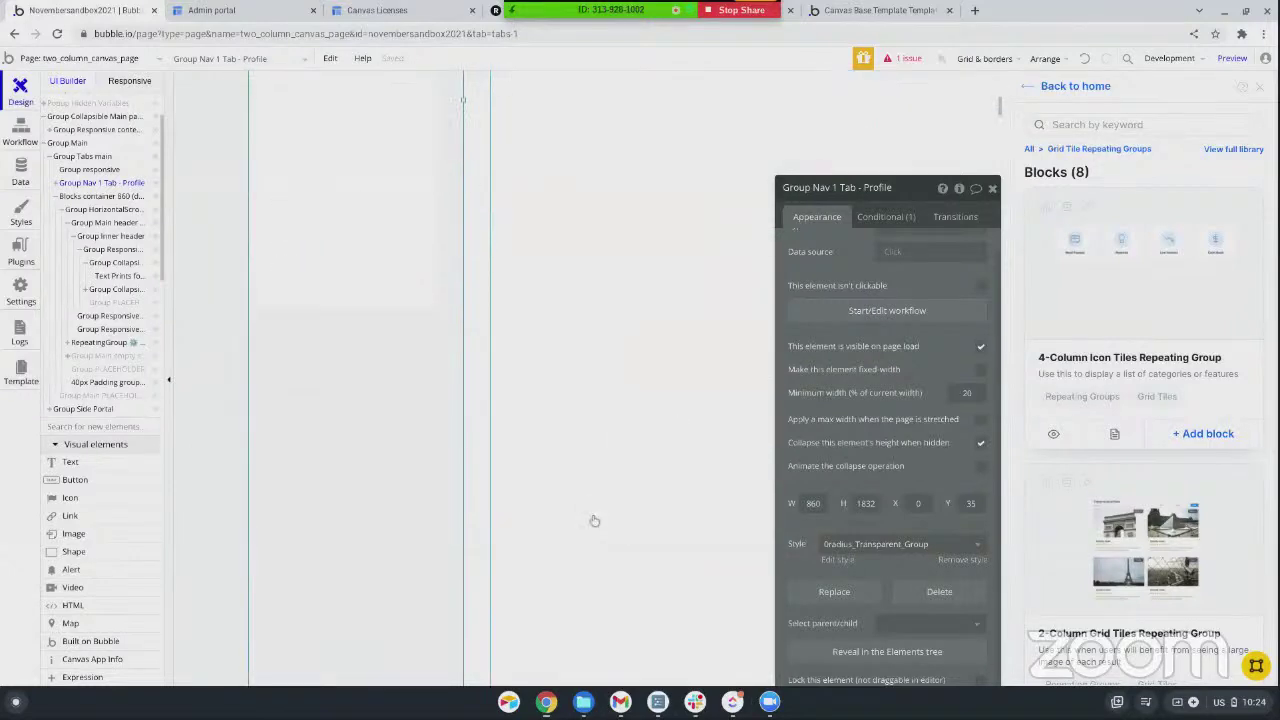
scroll(594, 521, "down", 1)
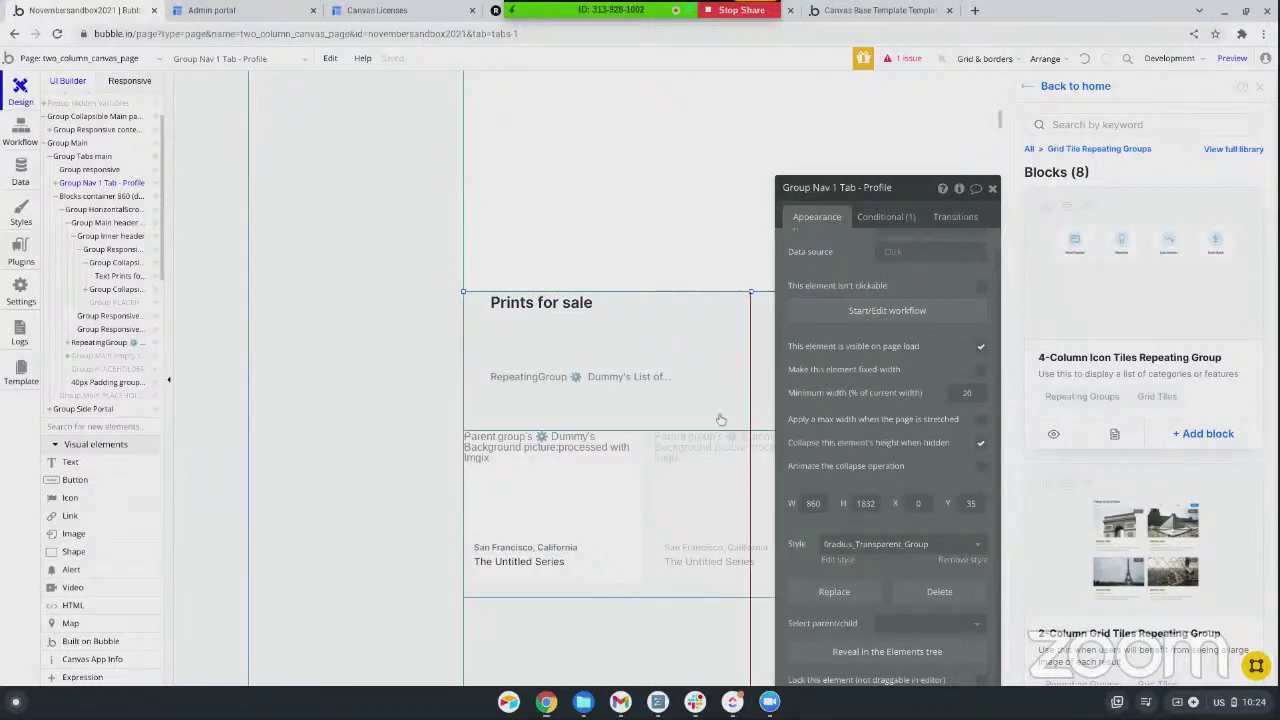
- Preview the two_column_canvas_page and review the Prints for sale block beneath the Profile form
left_click(1232, 58)
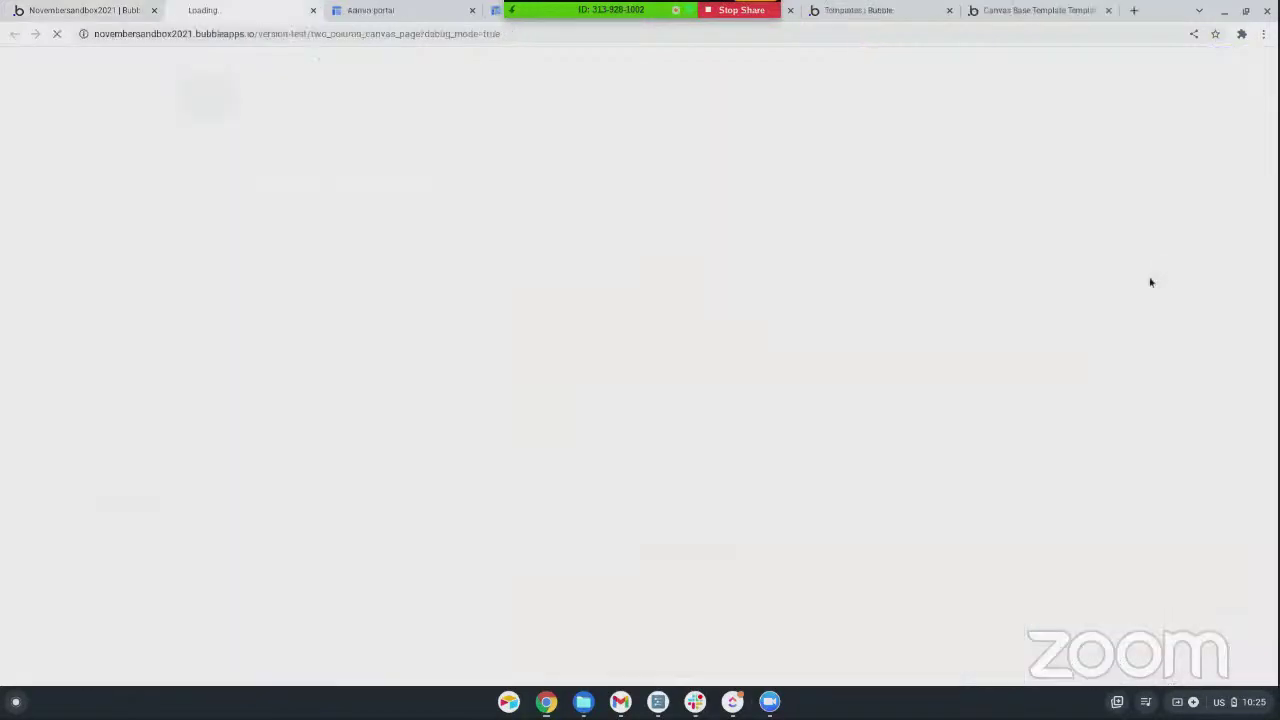
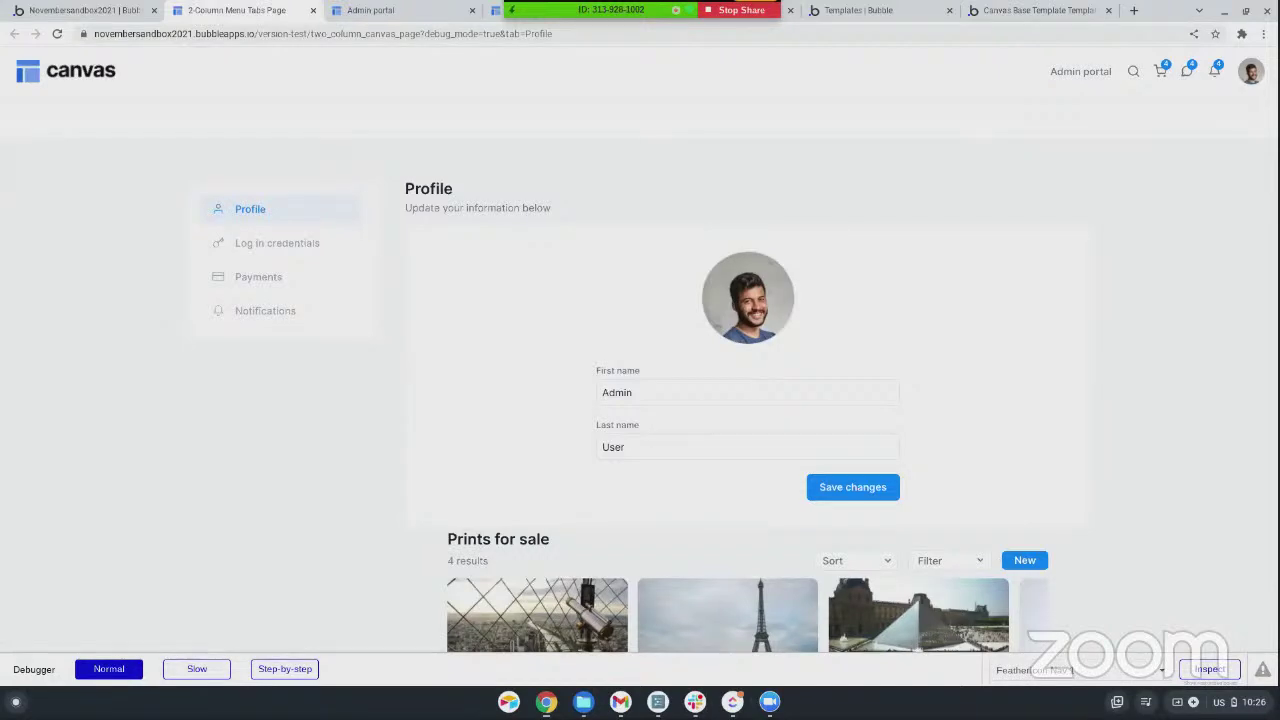
scroll(649, 489, "down", 2)
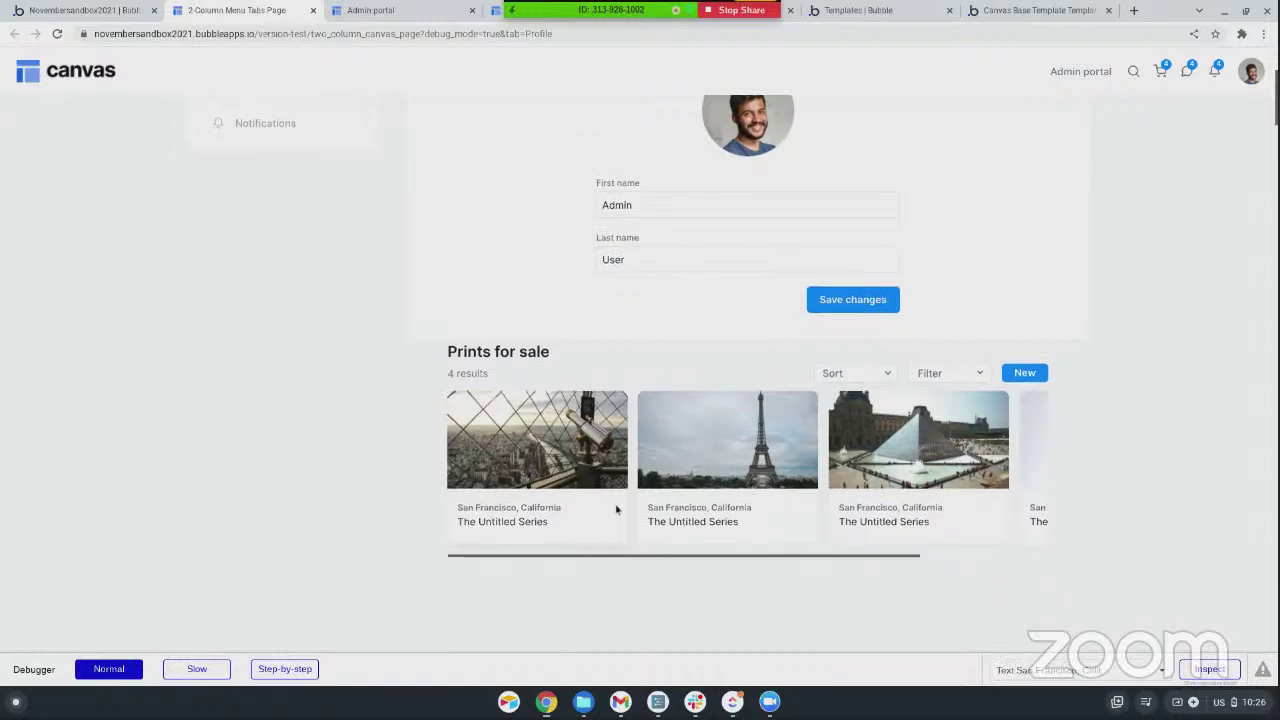
scroll(614, 506, "down", 2)
scroll(615, 508, "up", 1)
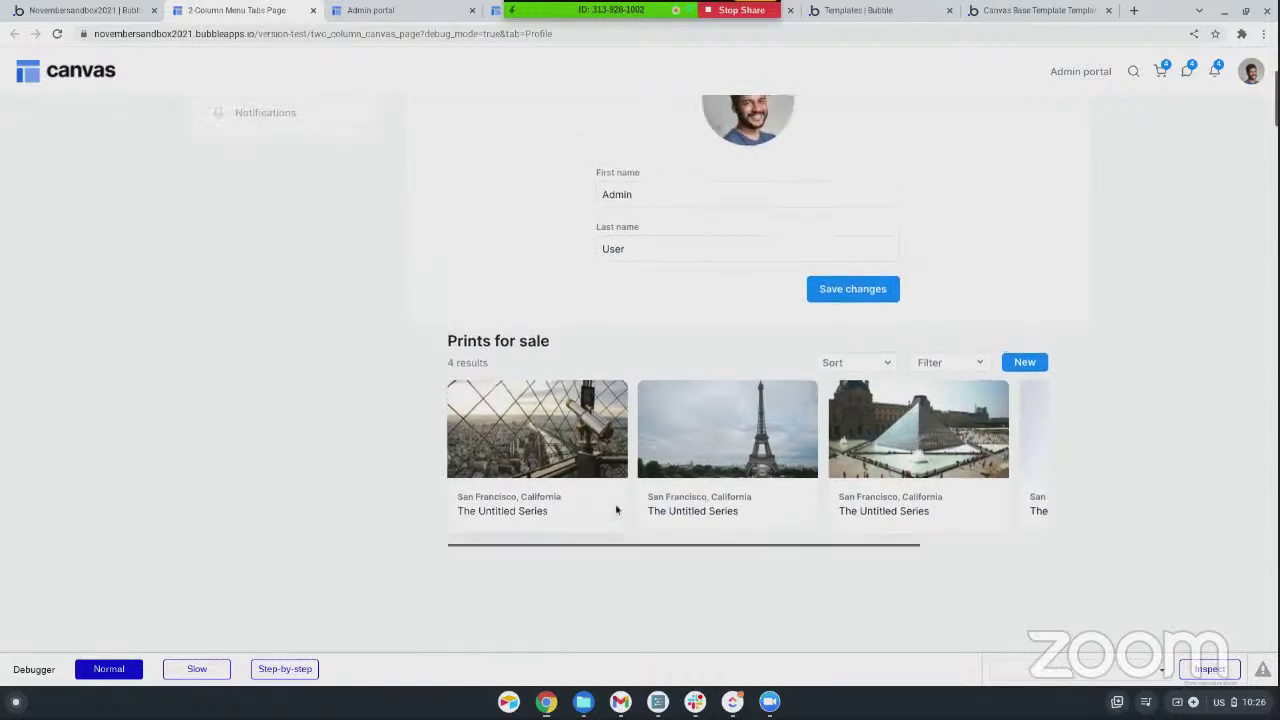
scroll(616, 510, "up", 1)
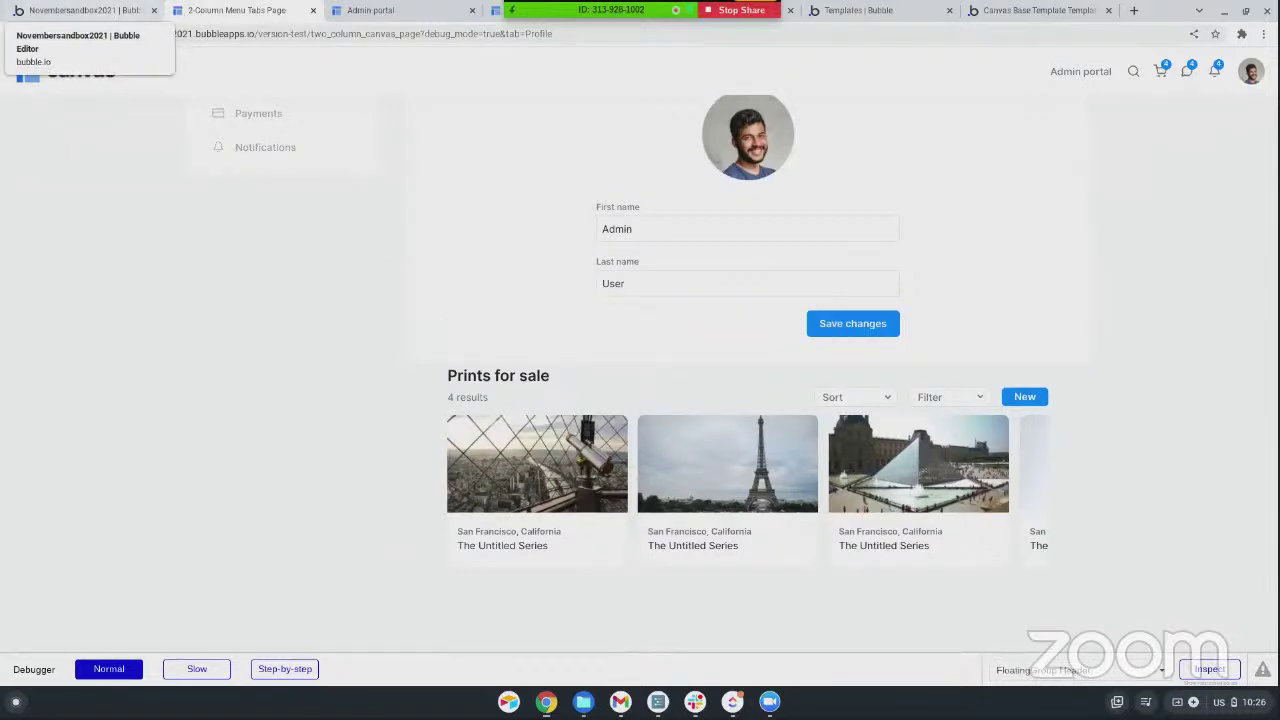
- Return to the Bubble editor and examine the extent of the Prints for sale block's outer group, Group HorizontalScrollRG
left_click(80, 10)
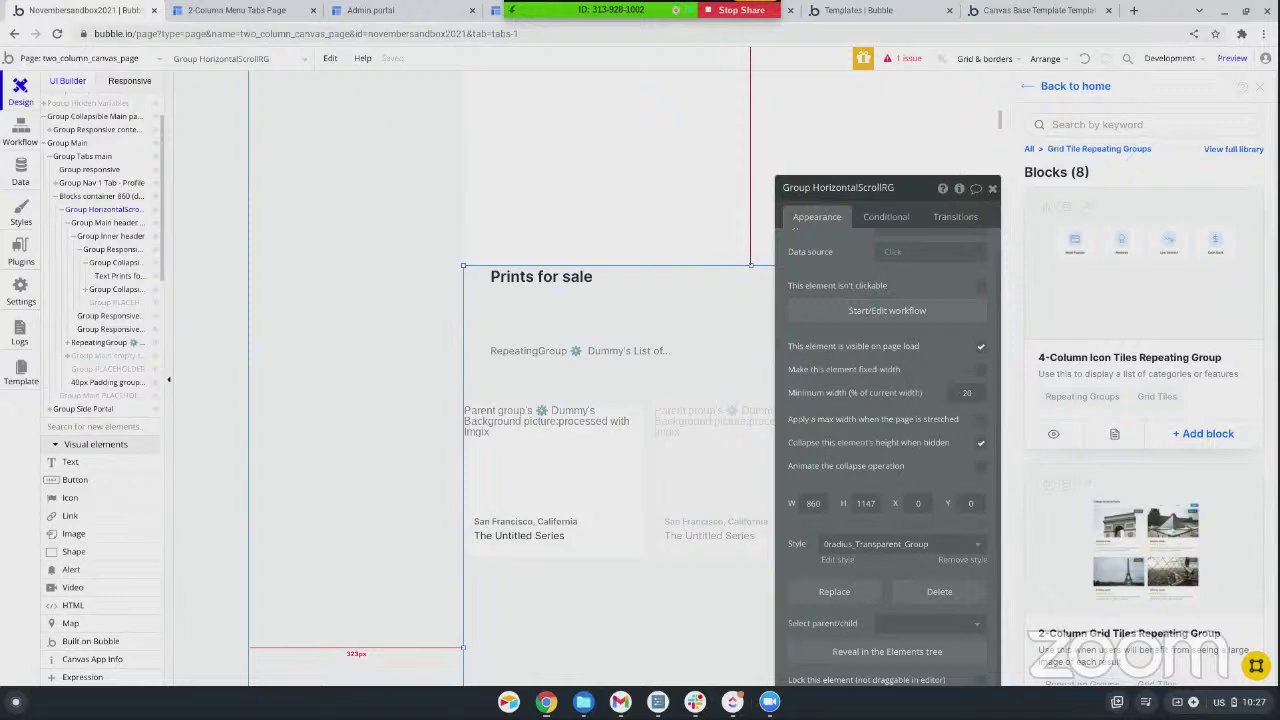
scroll(388, 432, "down", 3)
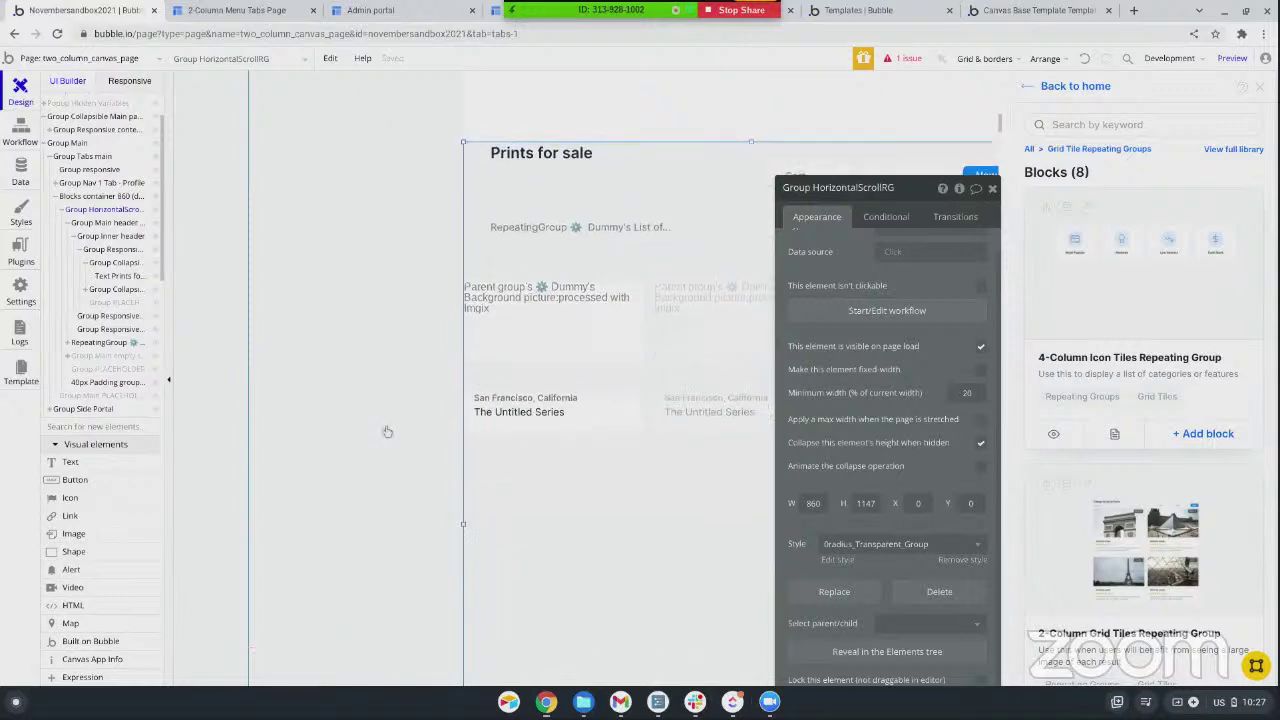
scroll(388, 432, "up", 1)
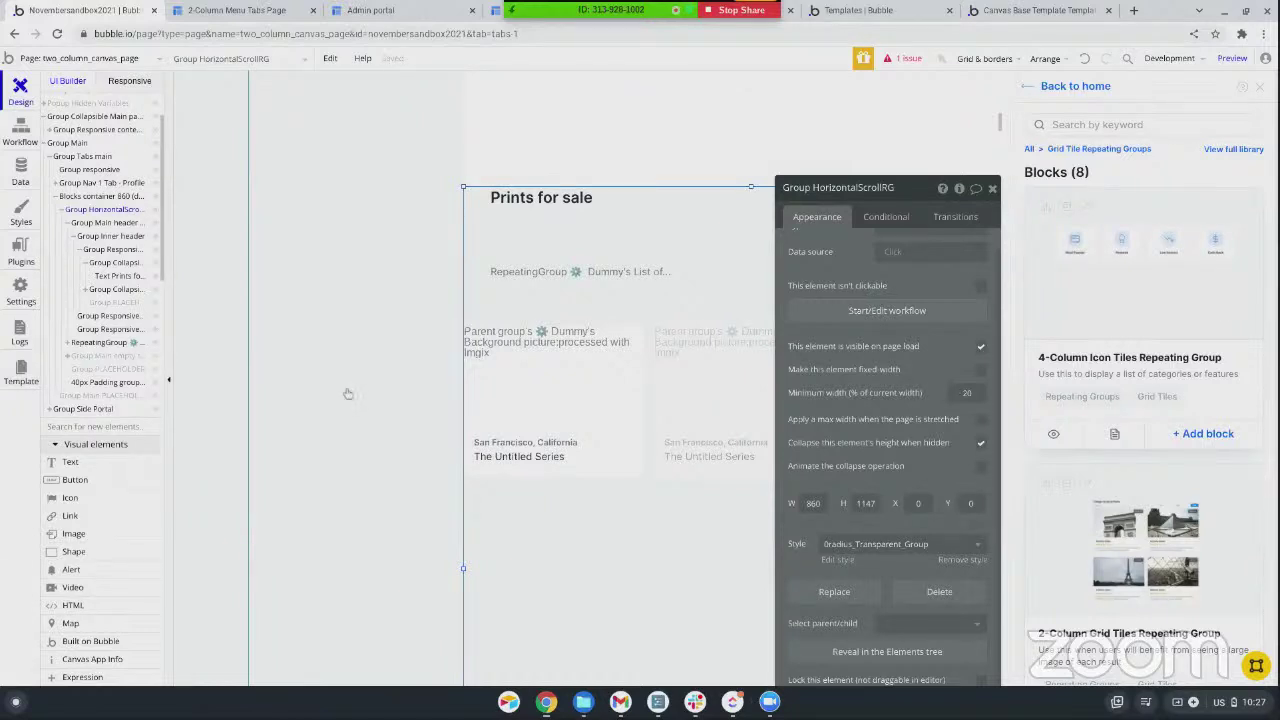
scroll(336, 393, "down", 2)
scroll(336, 393, "down", 4)
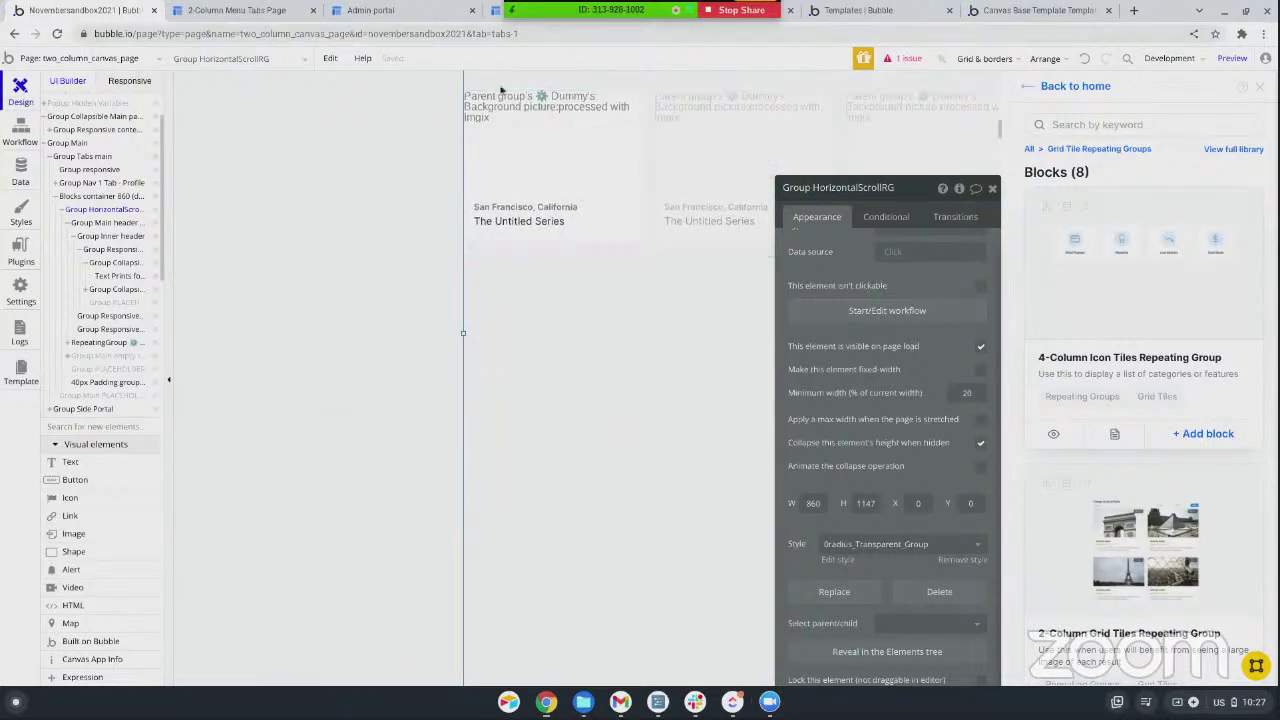
scroll(371, 446, "up", 3)
scroll(372, 446, "up", 4)
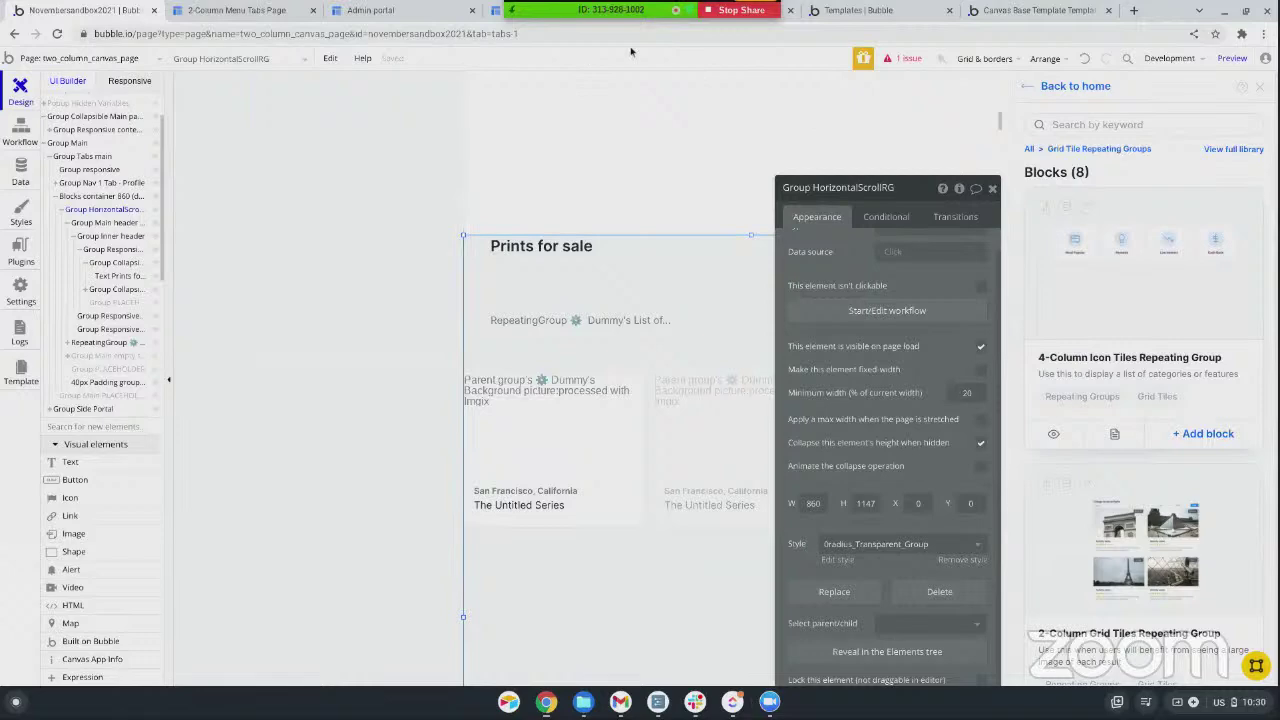
- Switch to the Bubble template marketplace and browse the full list of Canvas templates
left_click(866, 10)
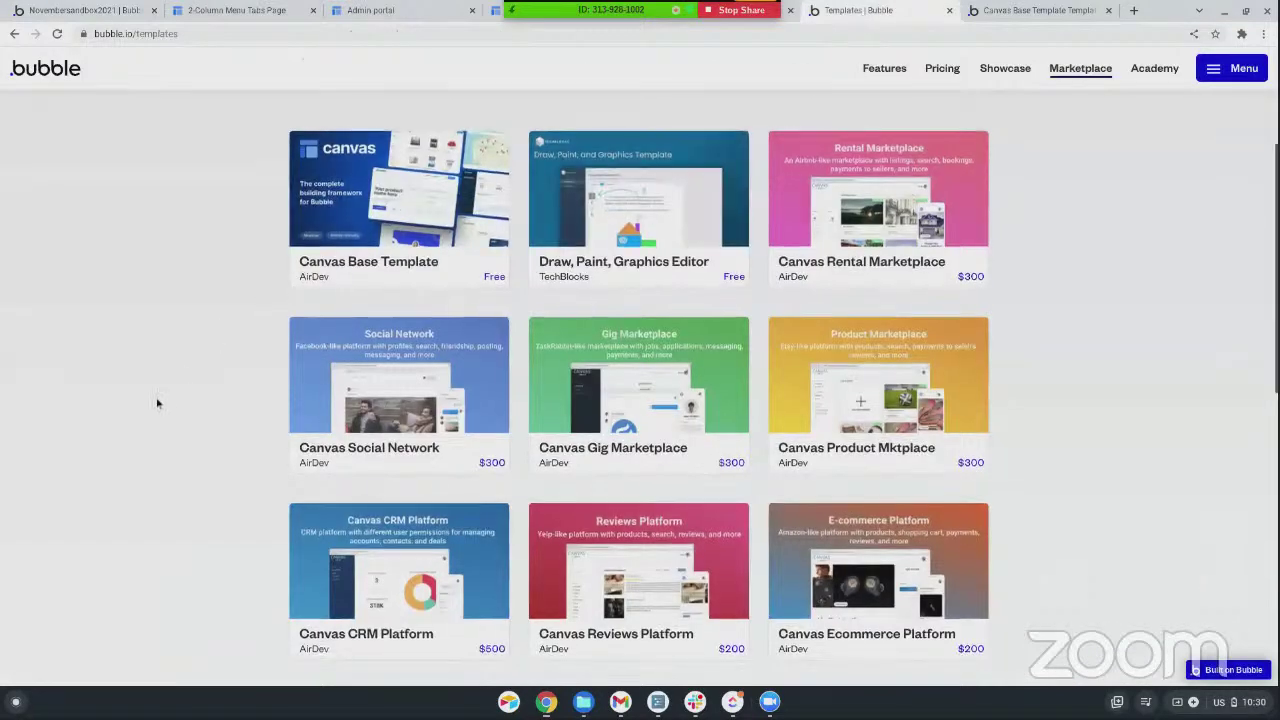
scroll(157, 403, "down", 1)
scroll(157, 403, "down", 6)
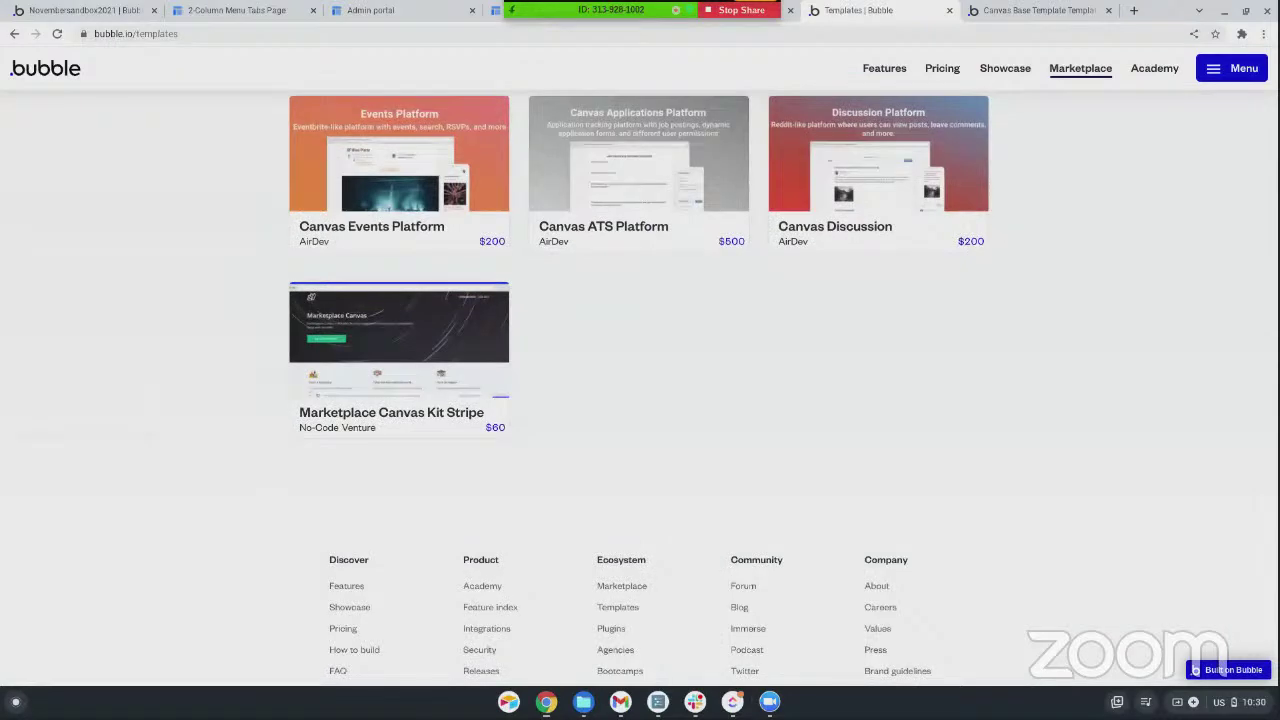
scroll(189, 423, "up", 5)
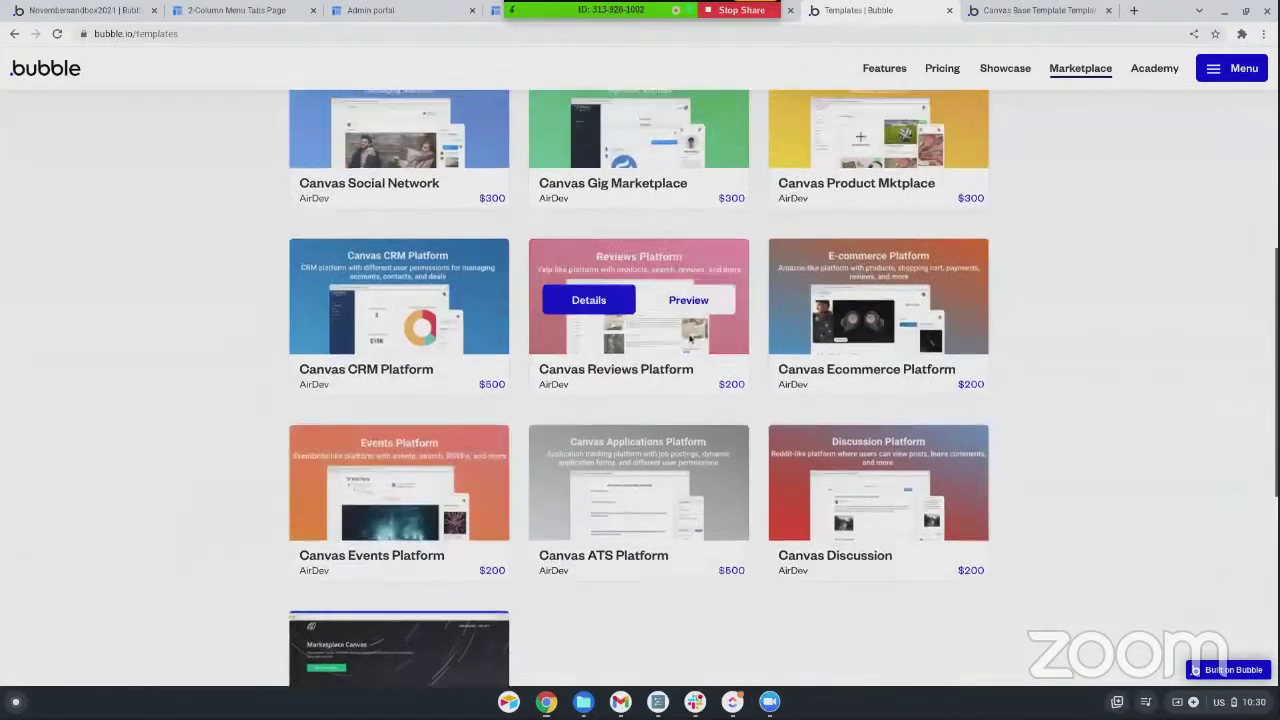
scroll(379, 370, "up", 2)
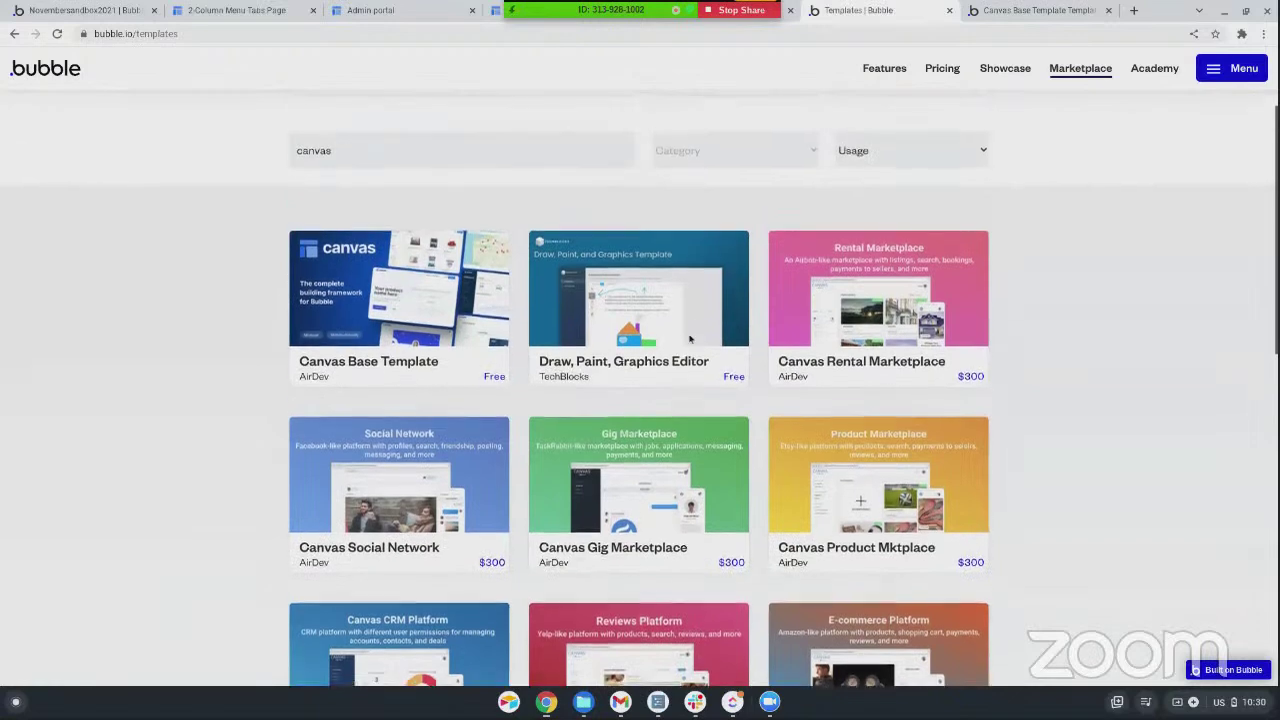
scroll(379, 370, "down", 1)
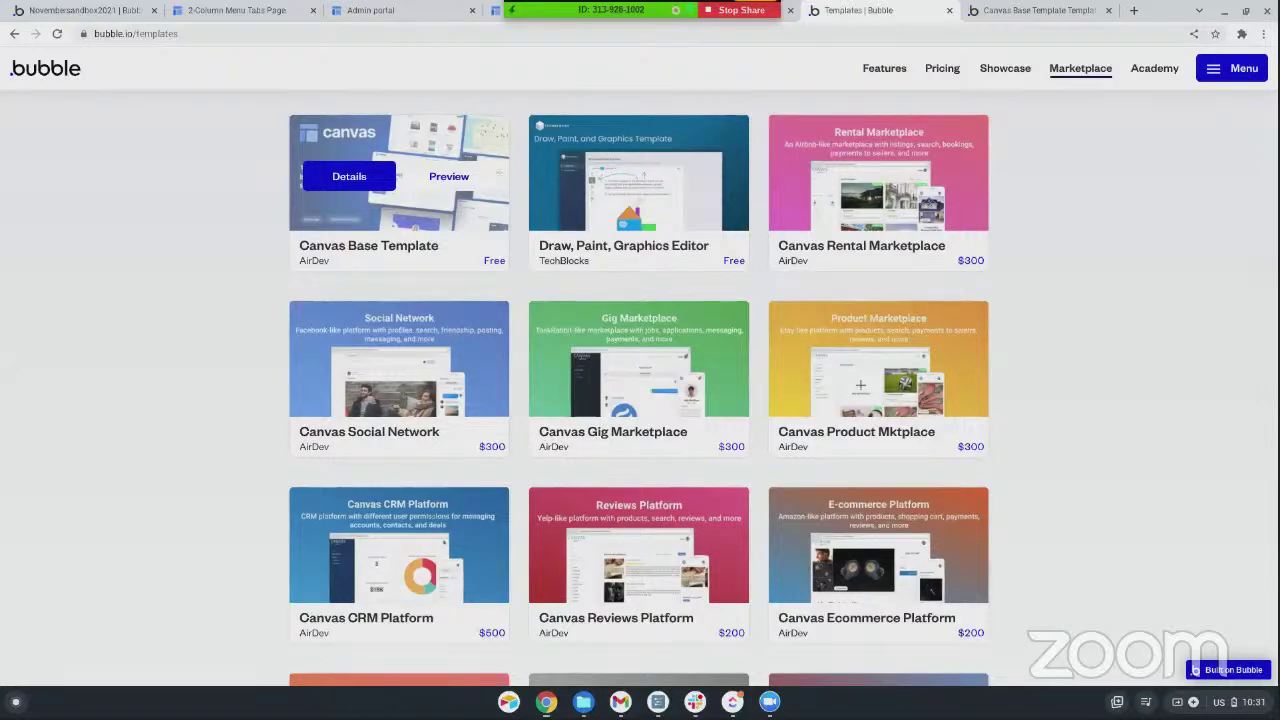
- Compare the Canvas Base Template's publisher and price with the other Canvas templates in the marketplace
scroll(923, 240, "down", 1)
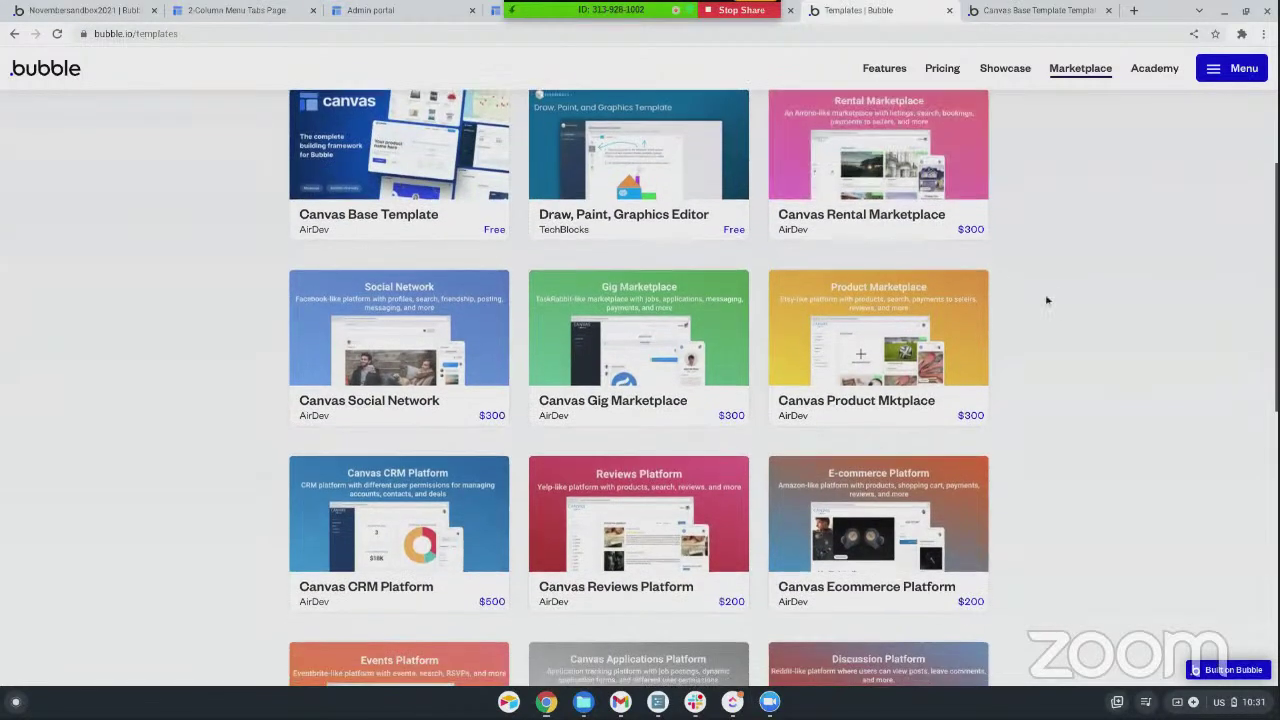
scroll(1052, 303, "up", 1)
scroll(1058, 308, "up", 1)
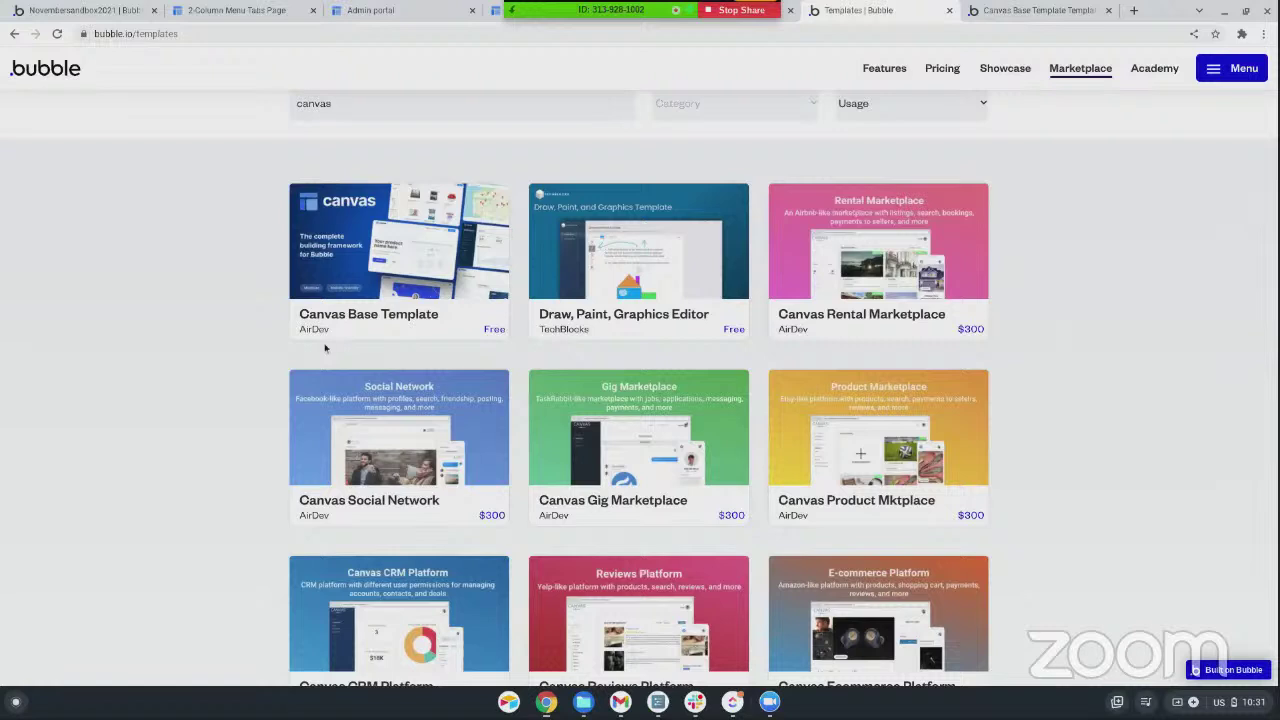
mouse_move(312, 333)
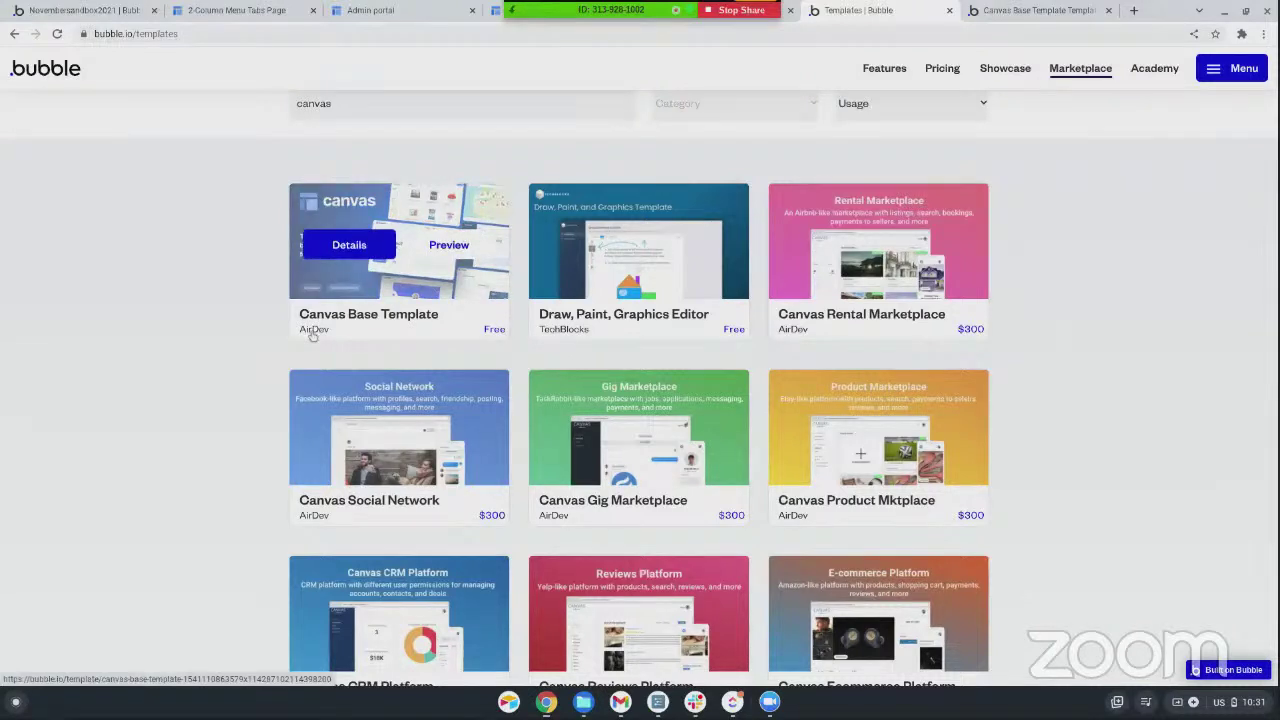
scroll(312, 335, "down", 1)
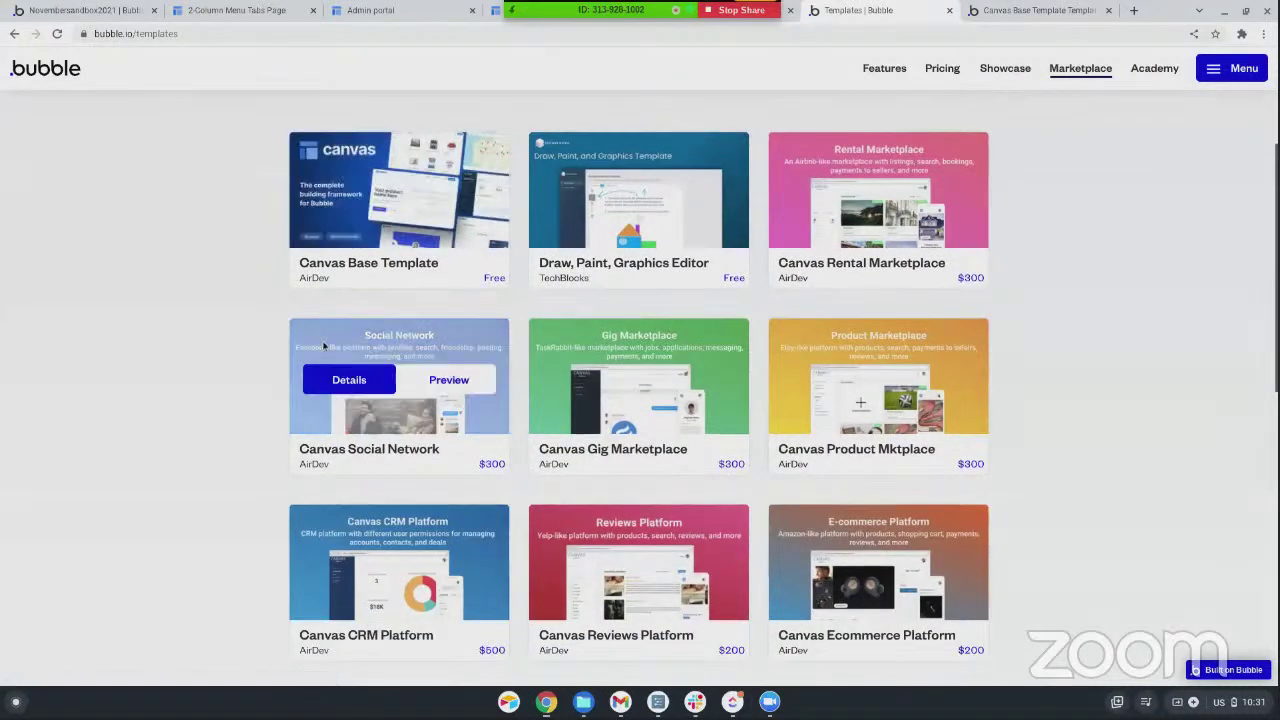
scroll(323, 344, "up", 1)
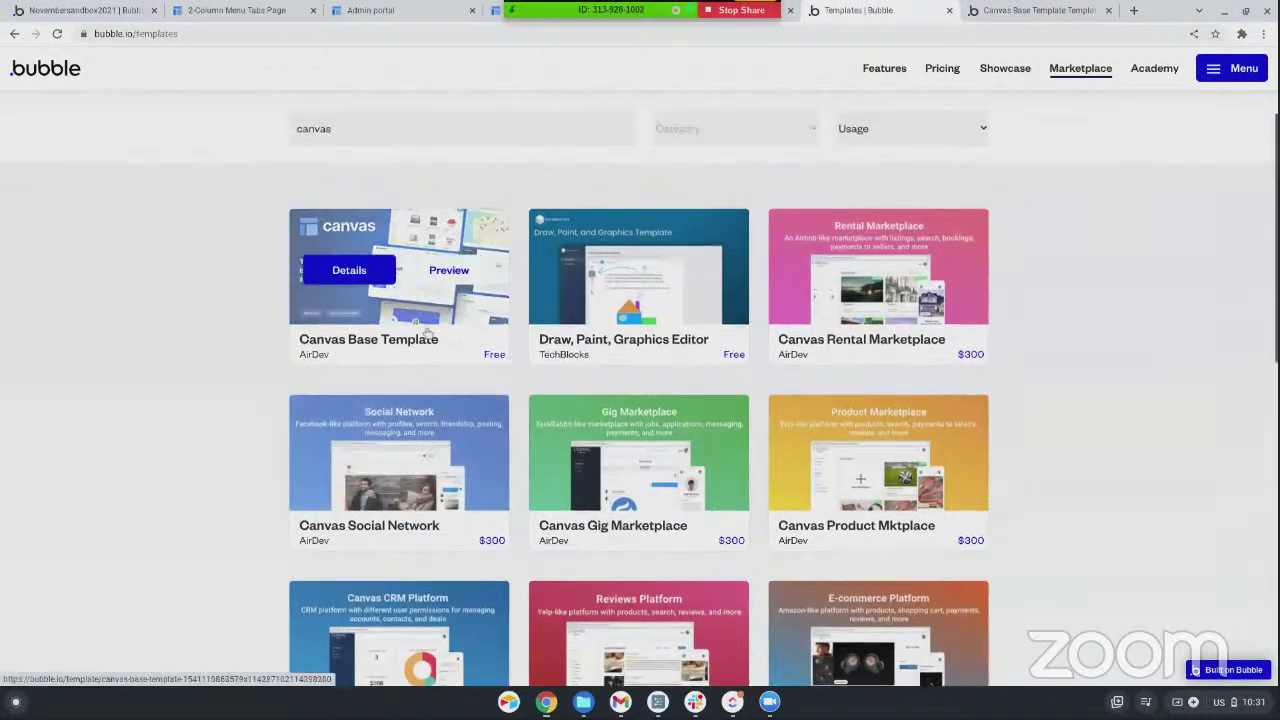
mouse_move(674, 219)
mouse_move(439, 236)
scroll(439, 236, "up", 1)
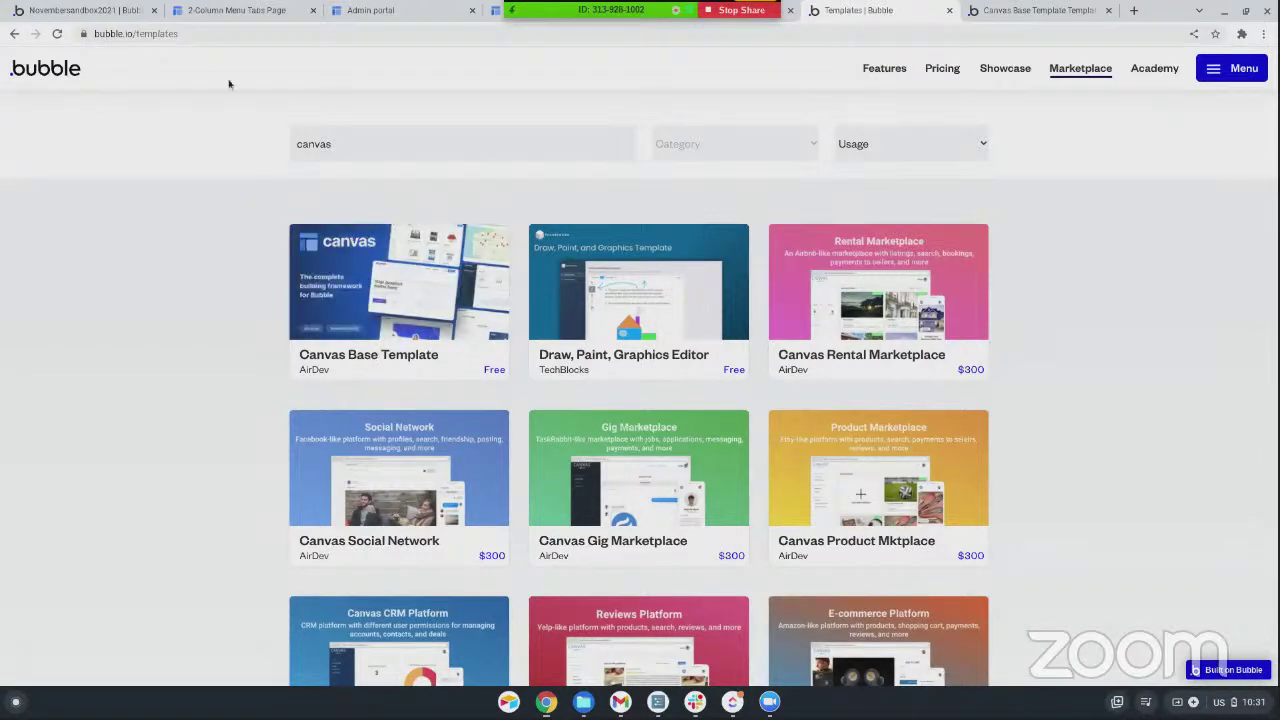
- Return to the Bubble editor, hide the Canvas blocks library, and show it again
left_click(69, 12)
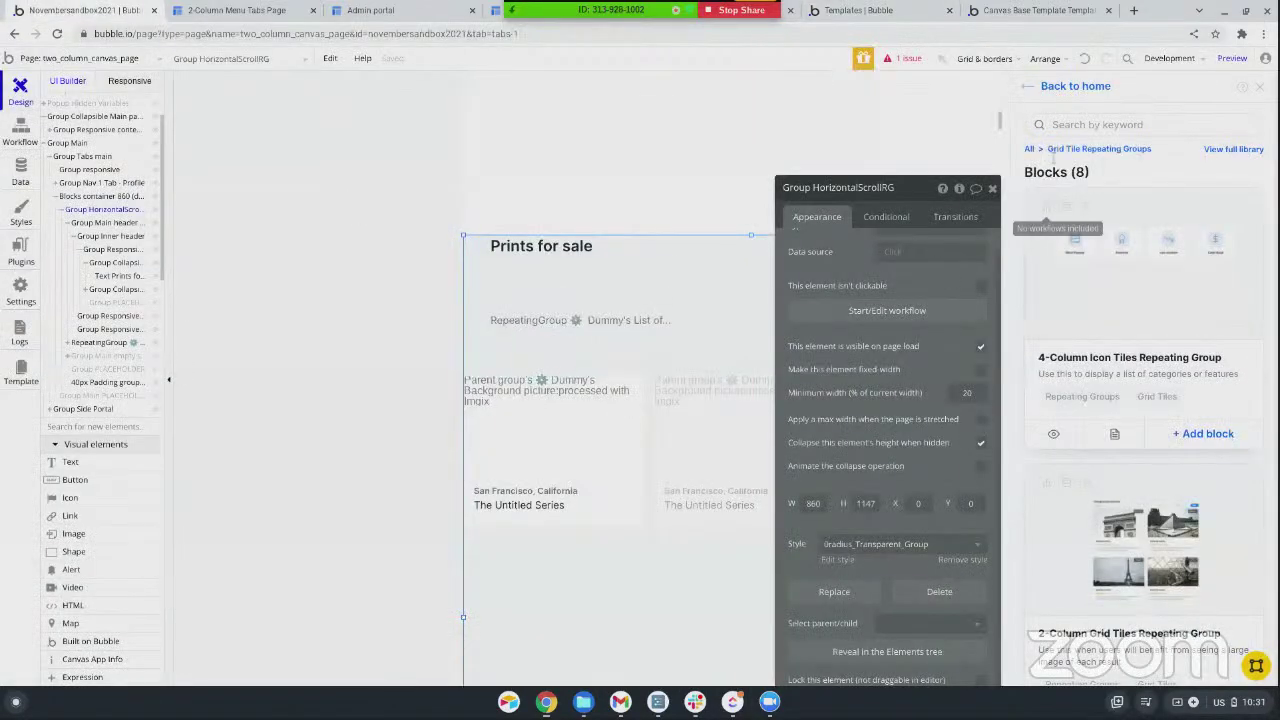
left_click(1259, 87)
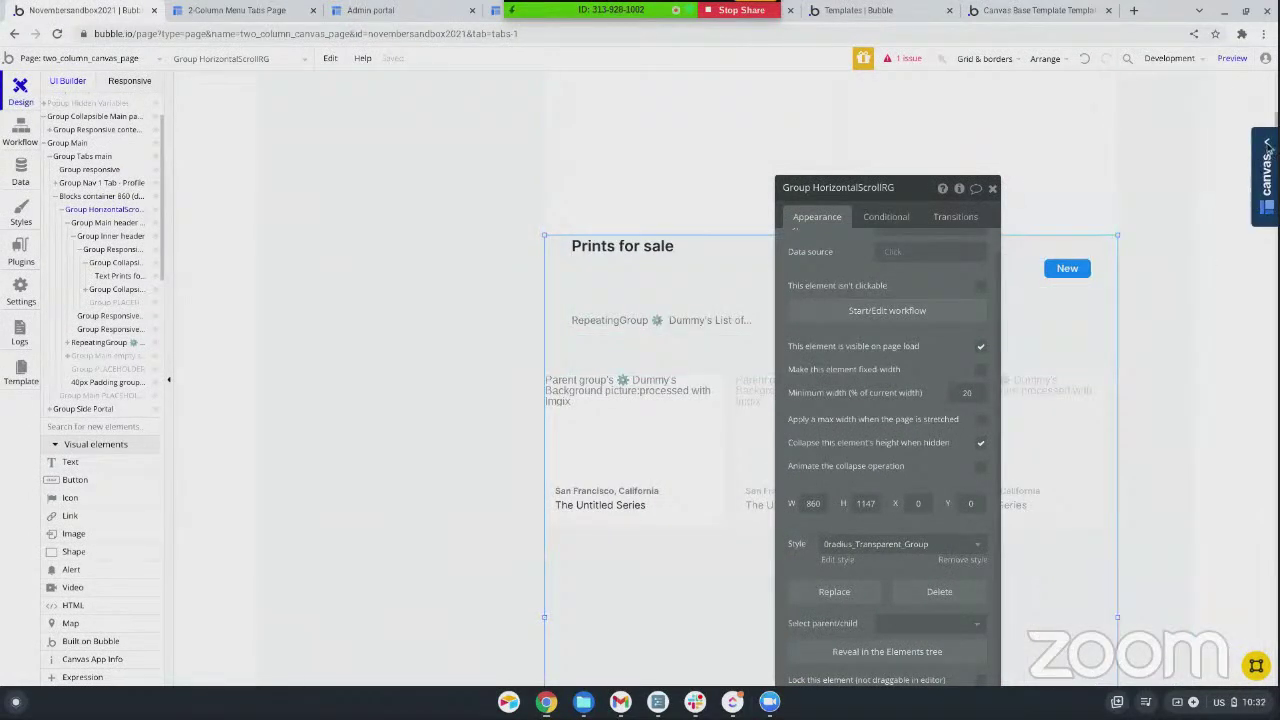
left_click(1266, 155)
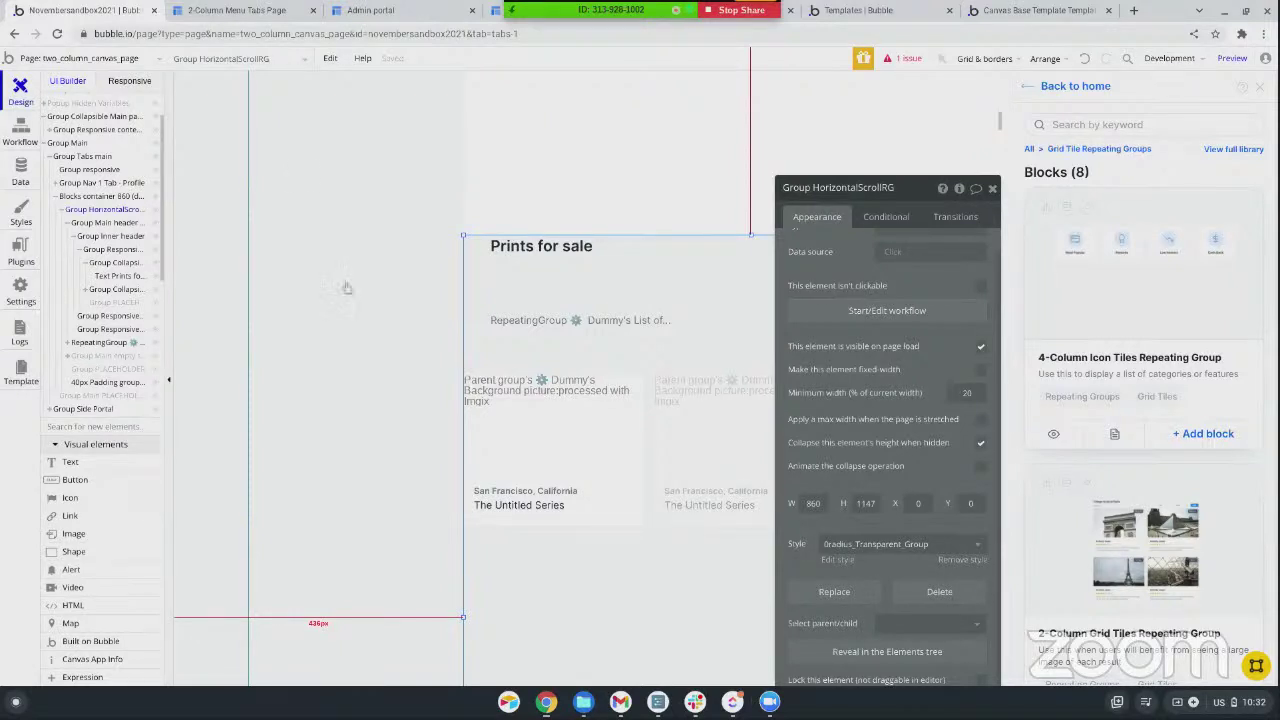
- Switch to the Admin portal, refresh it, and open the index marketing page for editing in the Canvas page builder
left_click(345, 10)
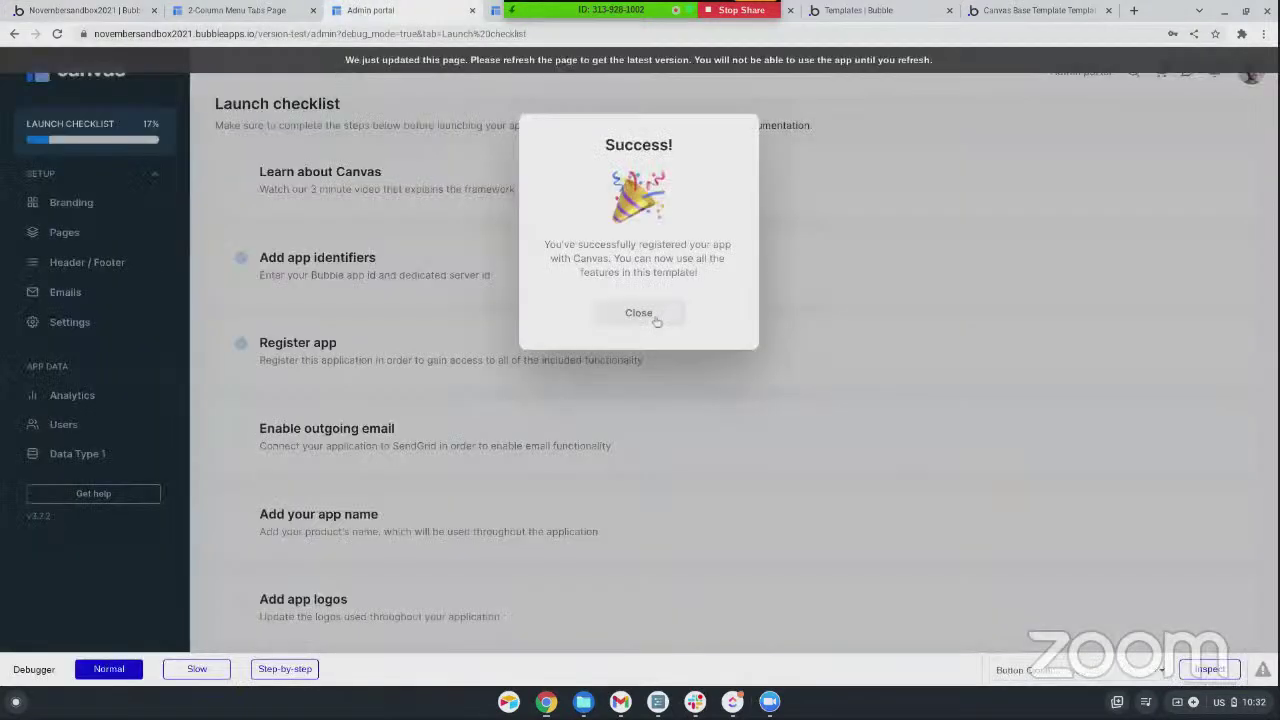
left_click(752, 137)
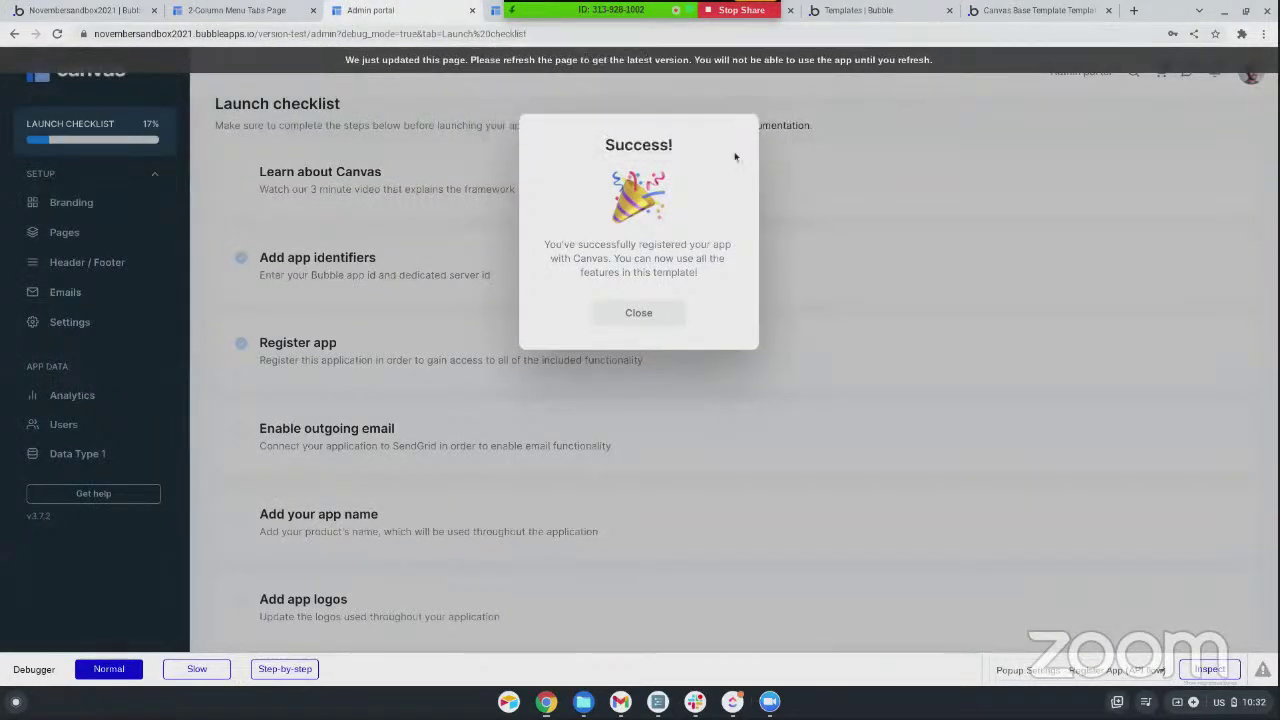
left_click(460, 66)
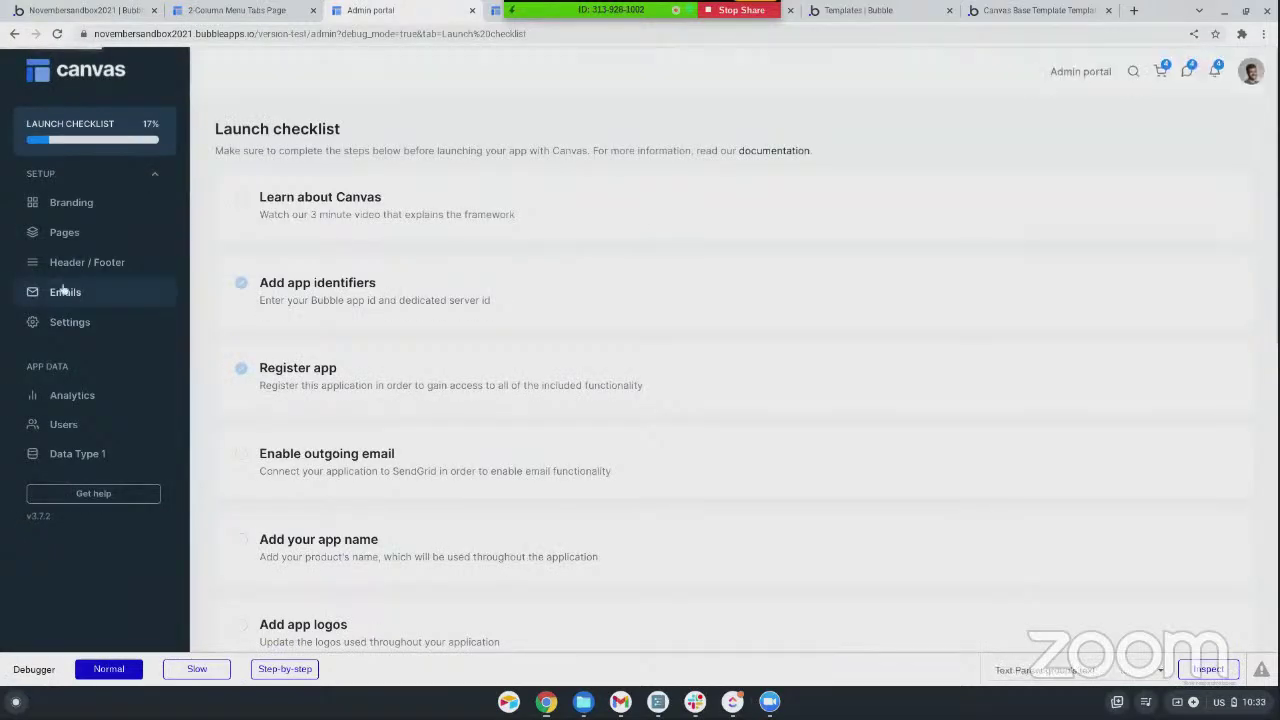
left_click(59, 231)
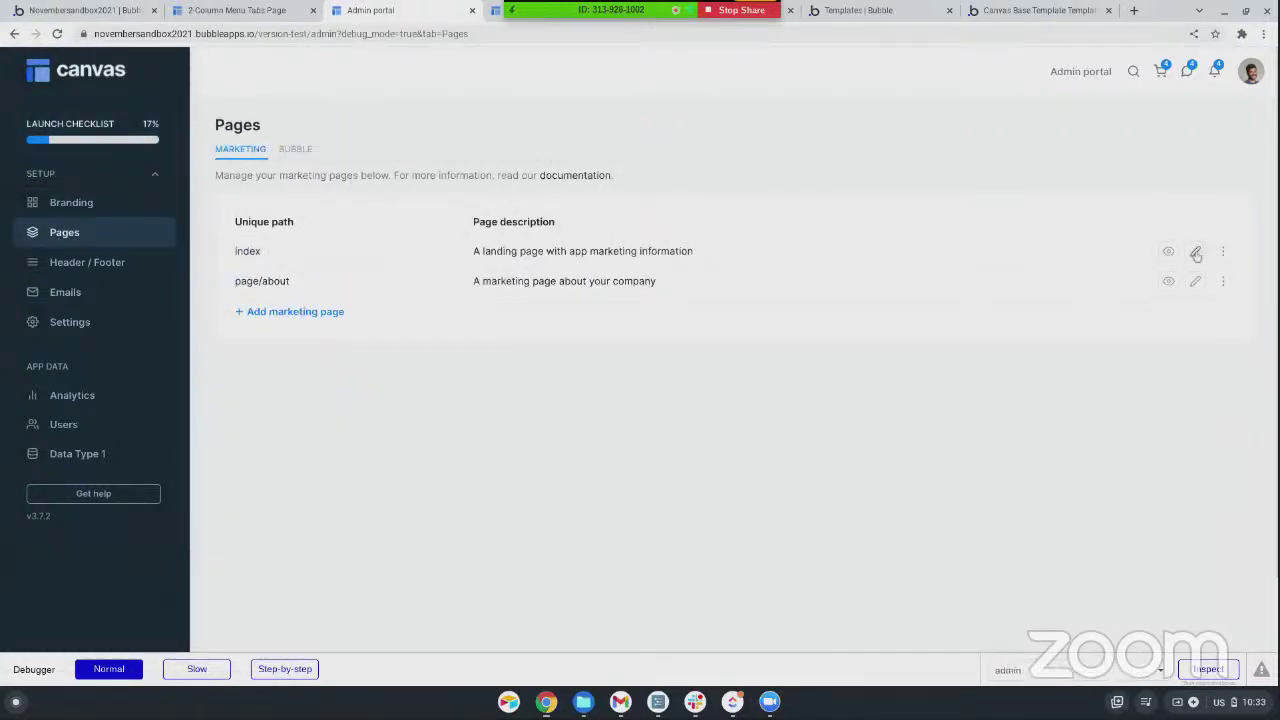
left_click(1195, 252)
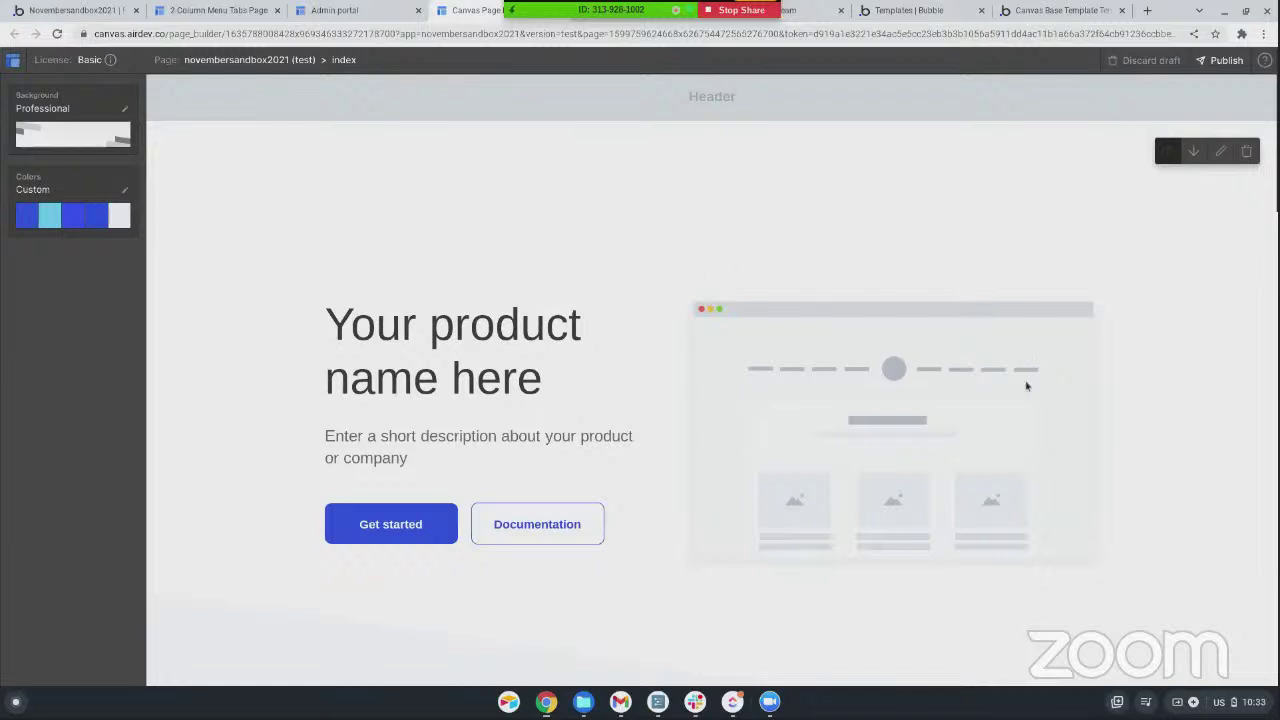
- Back in the Bubble editor, view the second block library with categories such as Blogs and CTAs, and select Group Main
left_click(80, 11)
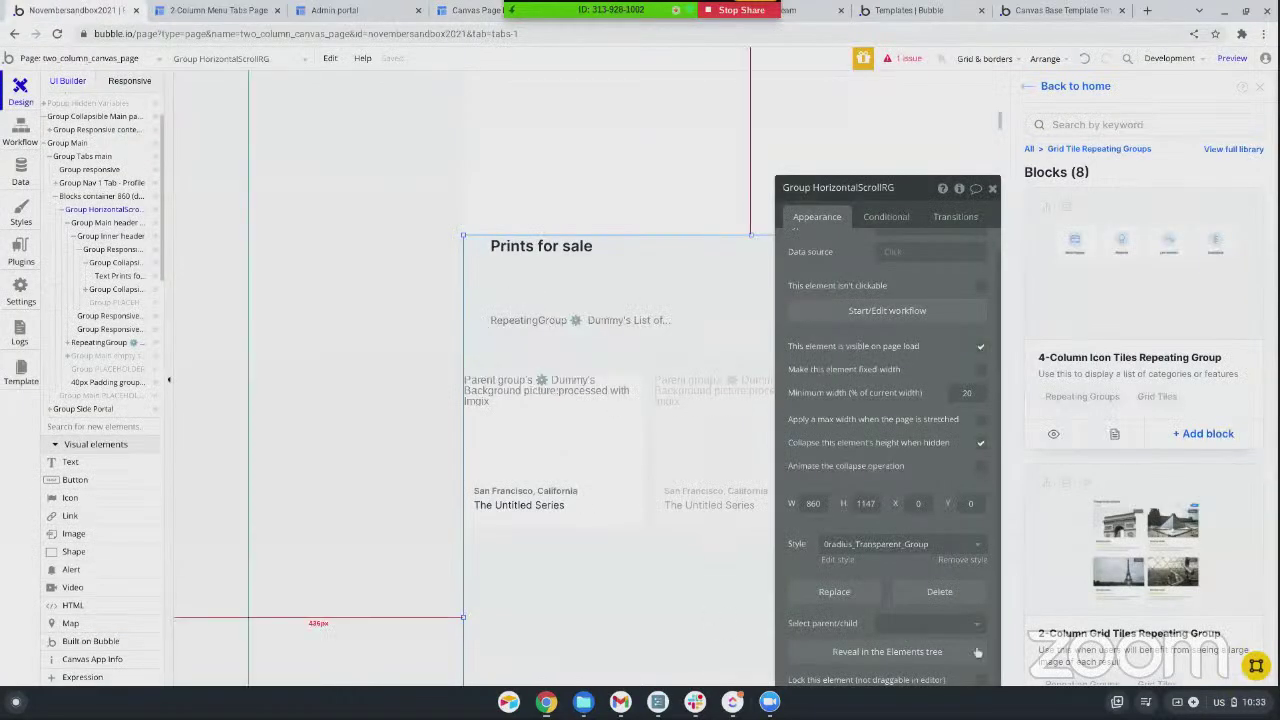
left_click(1256, 668)
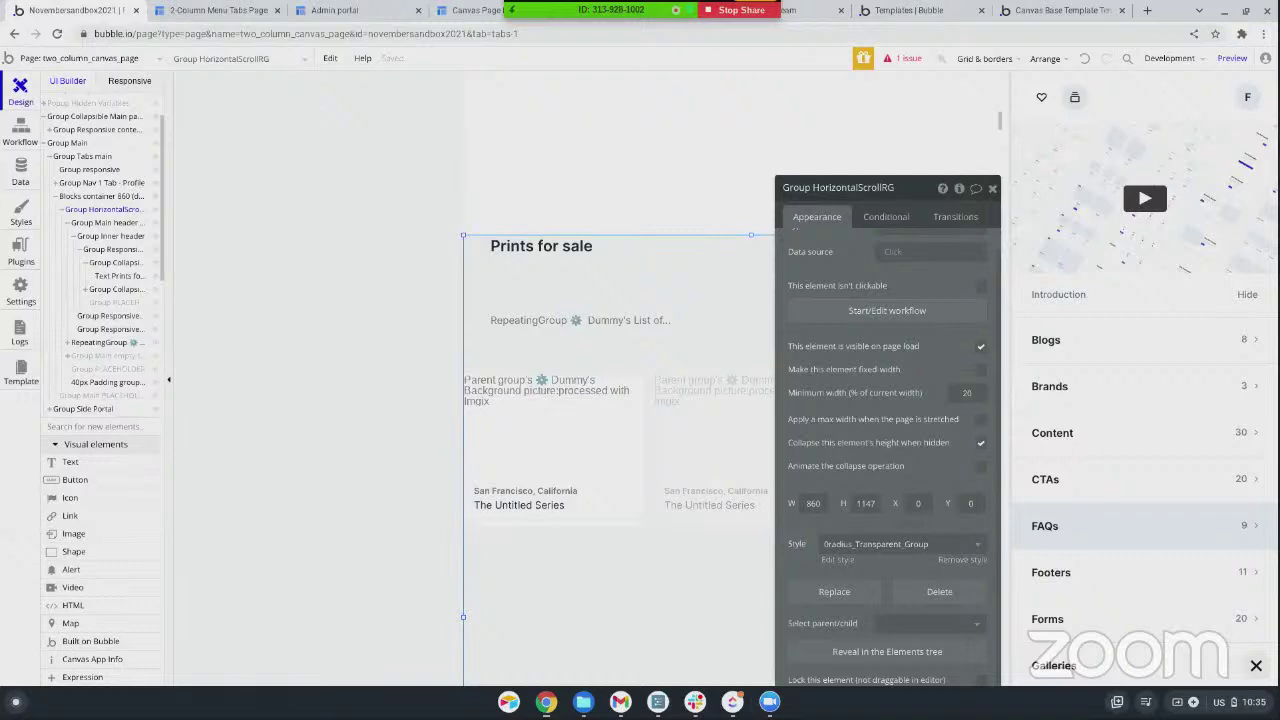
left_click(393, 232)
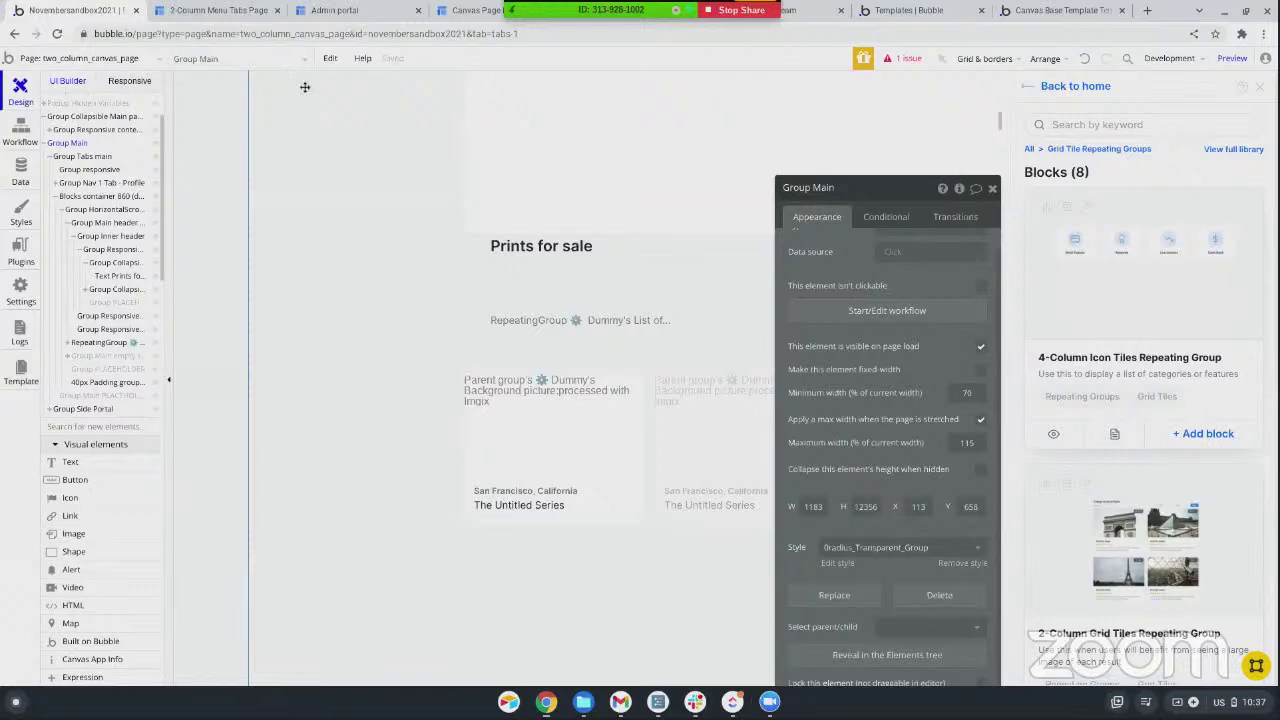
- Open the index page in the editor and close the Canvas blocks library
left_click(36, 60)
left_click(42, 104)
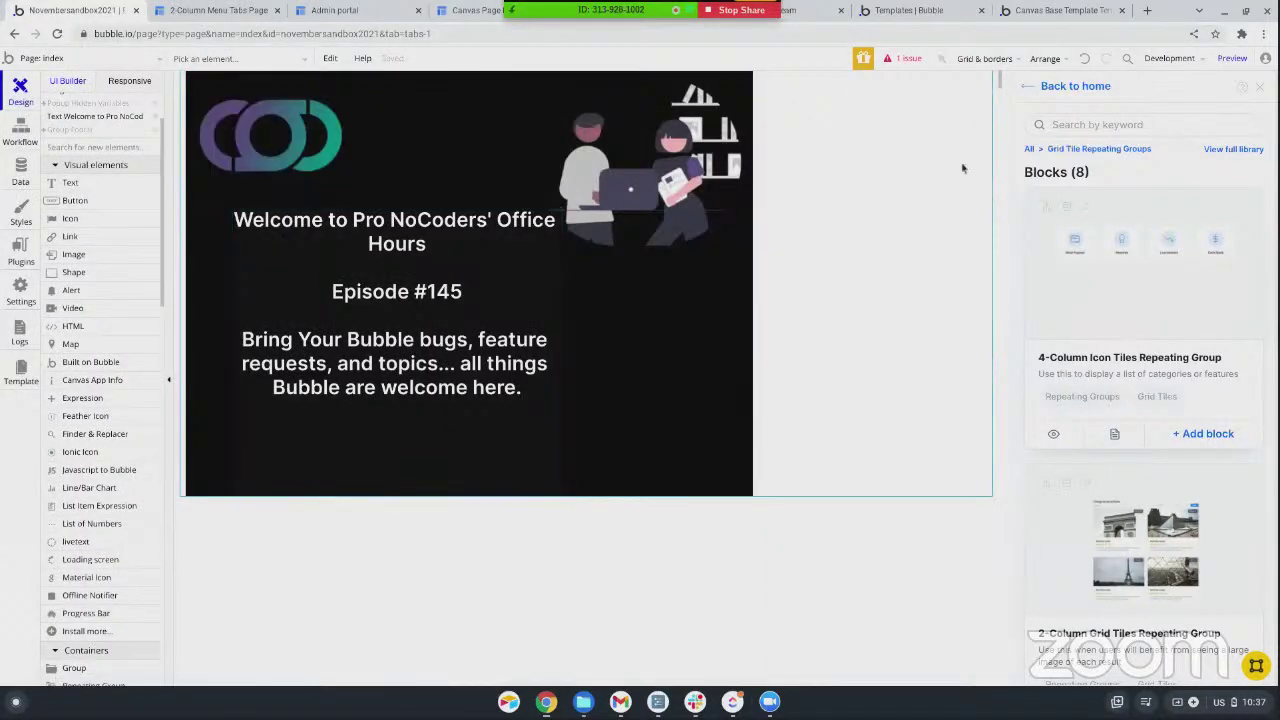
left_click(1260, 88)
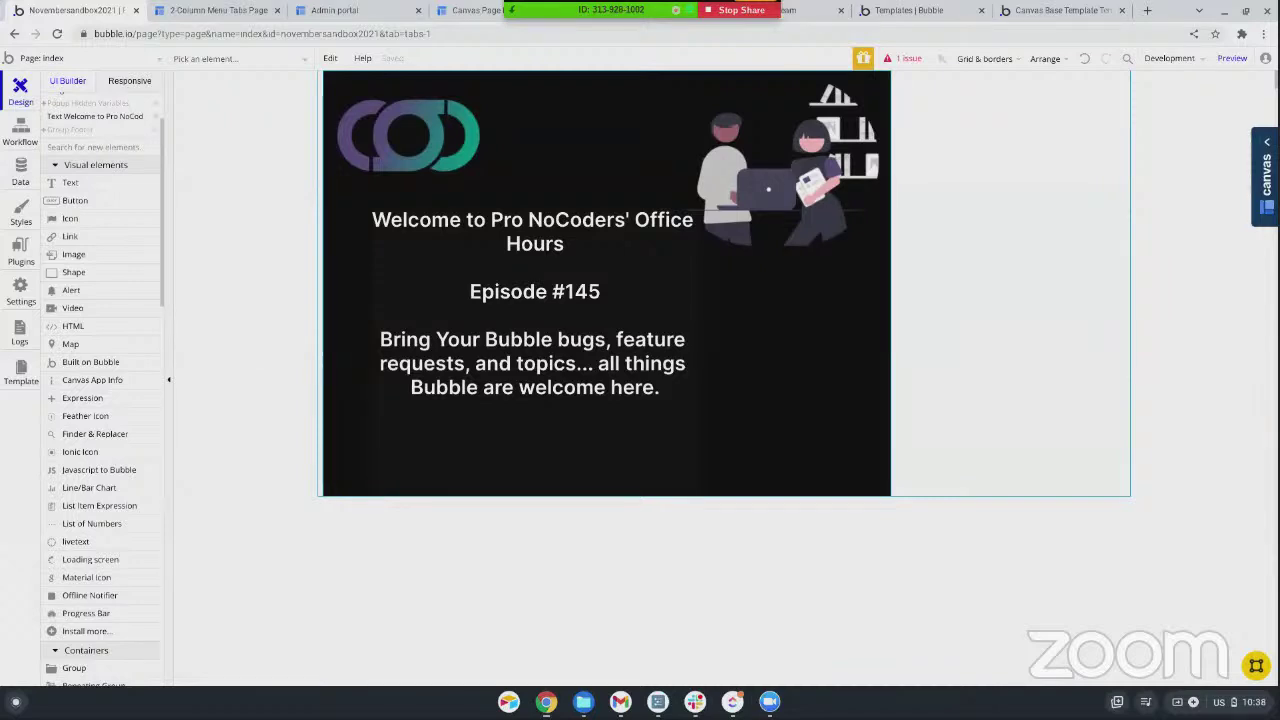
left_click(310, 450)
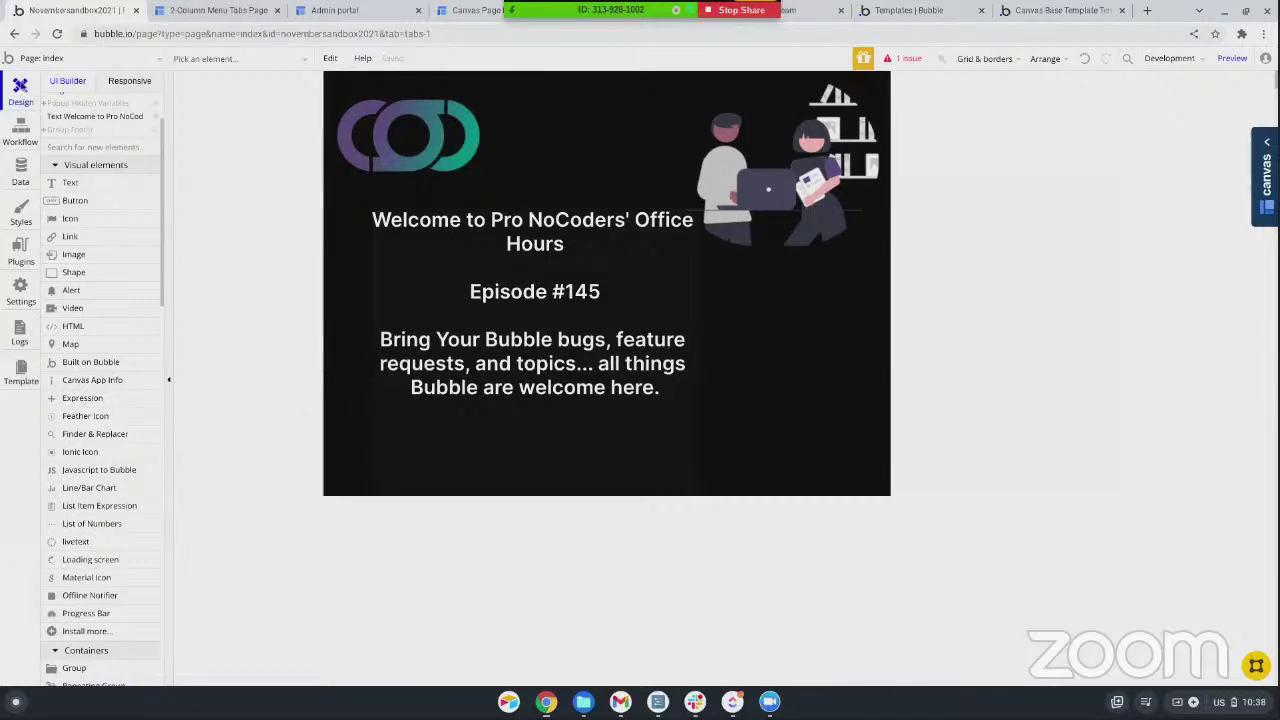
- Open the two_column_canvas_page and view the workflow behind its Save changes button
left_click(45, 60)
left_click(75, 154)
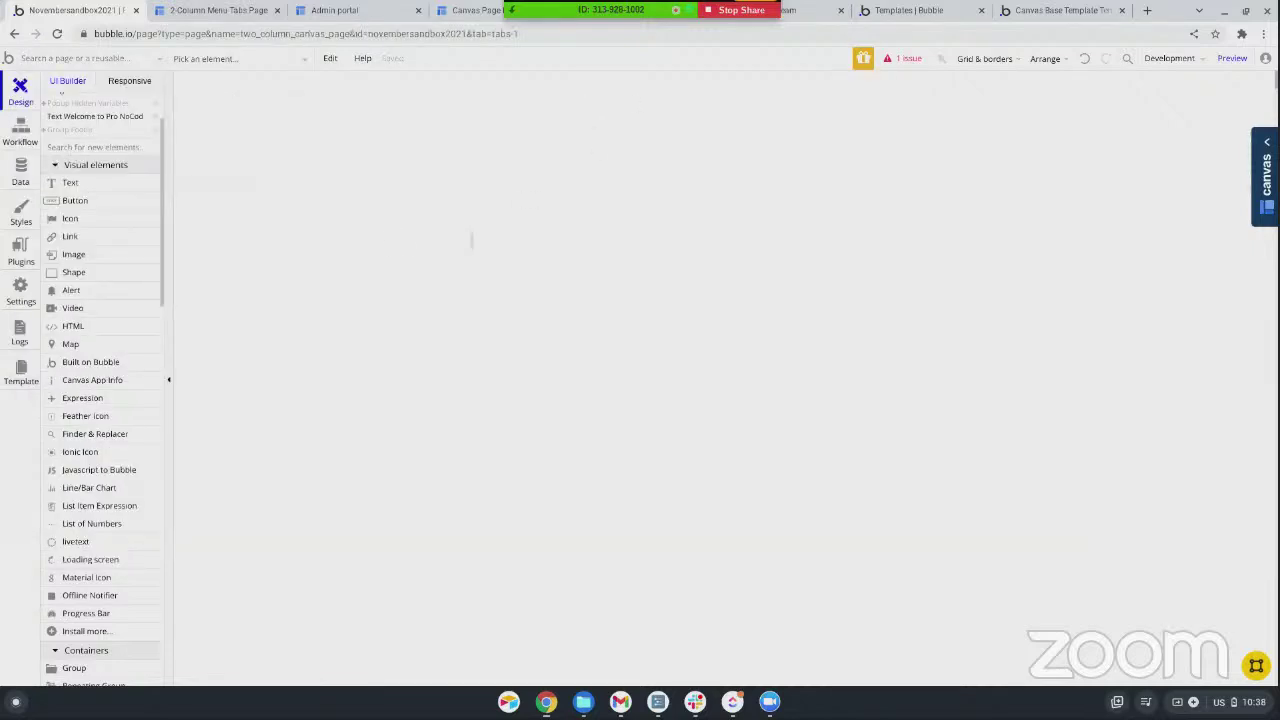
scroll(374, 243, "down", 11)
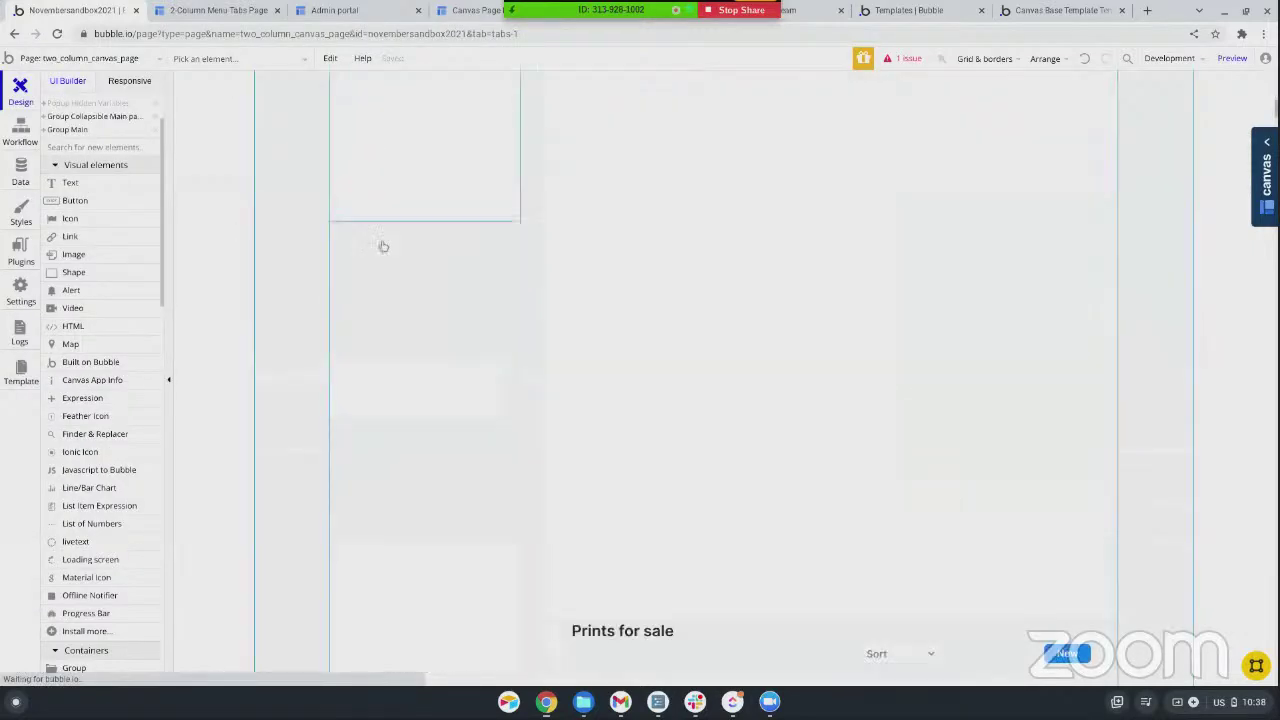
scroll(997, 243, "up", 6)
left_click(908, 393)
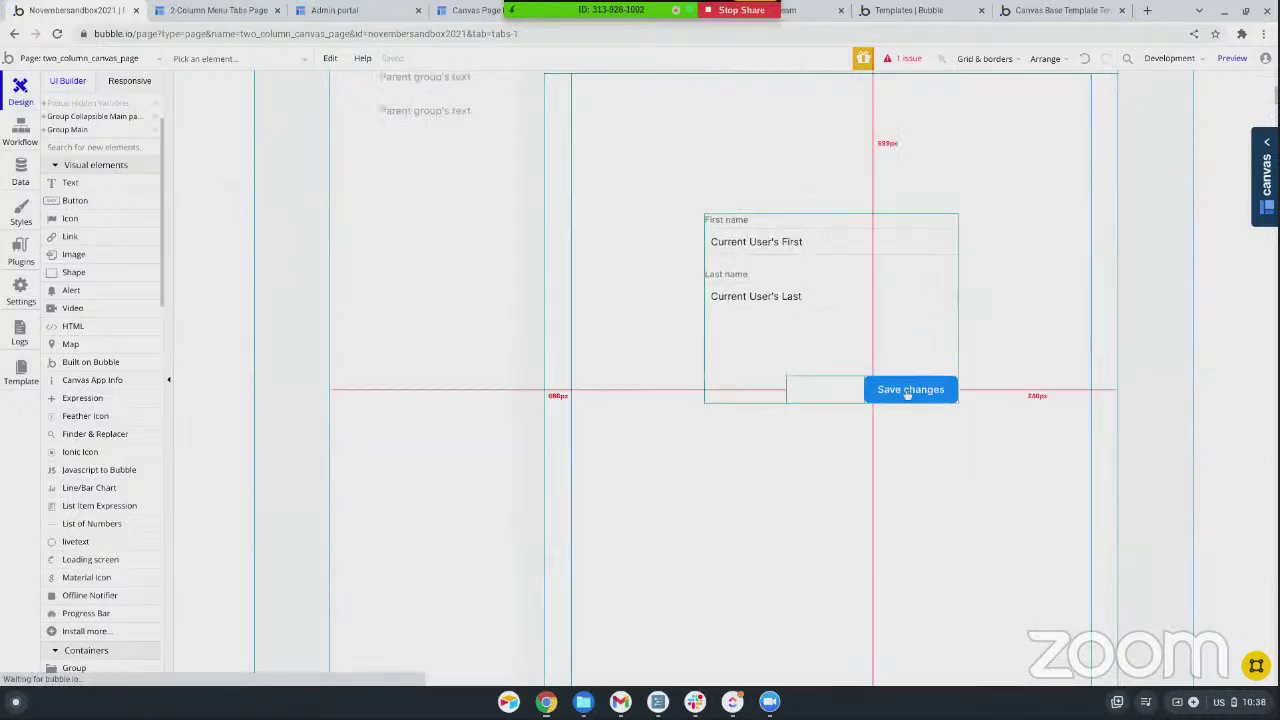
left_click(908, 396)
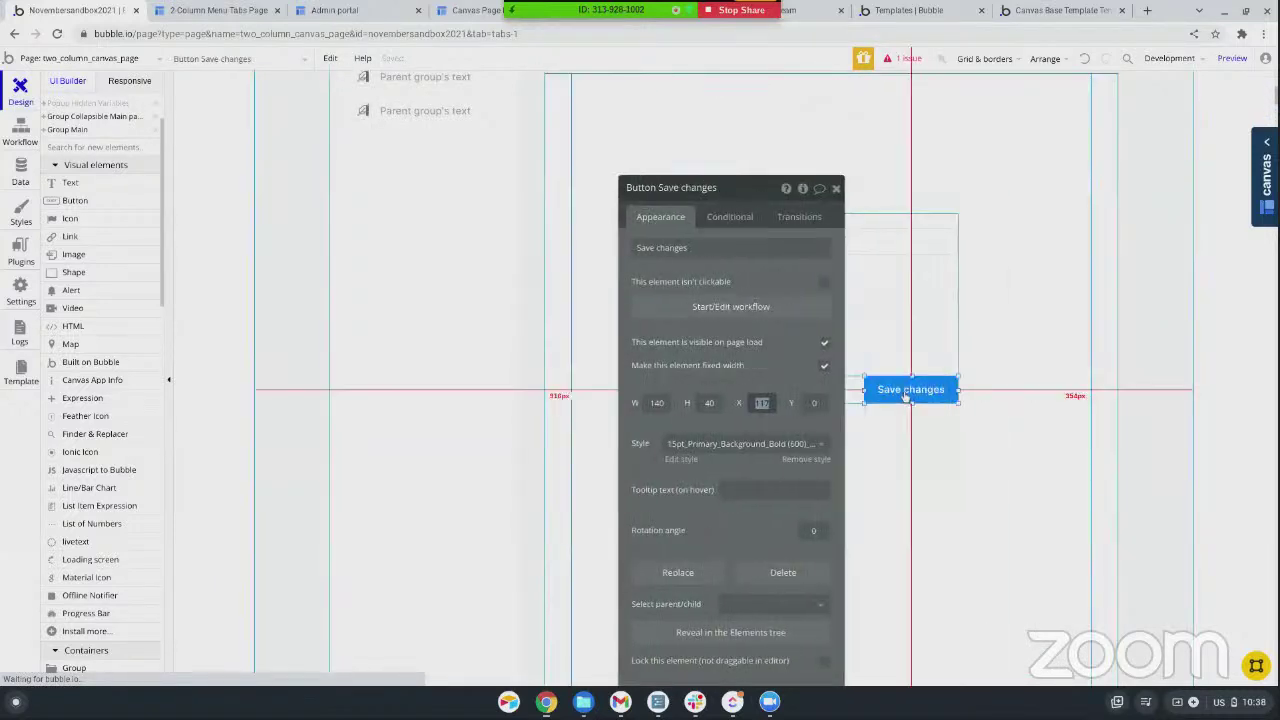
left_click(719, 304)
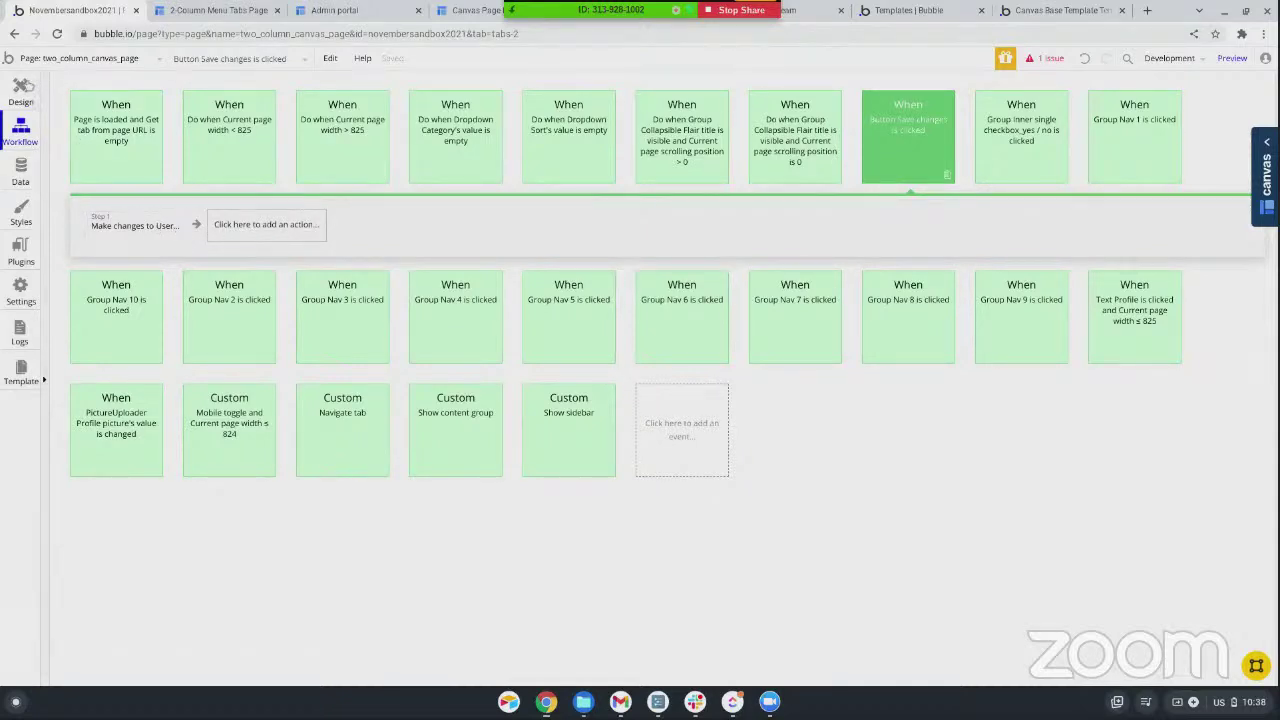
- Create a new page named alerts
left_click(37, 60)
left_click(60, 190)
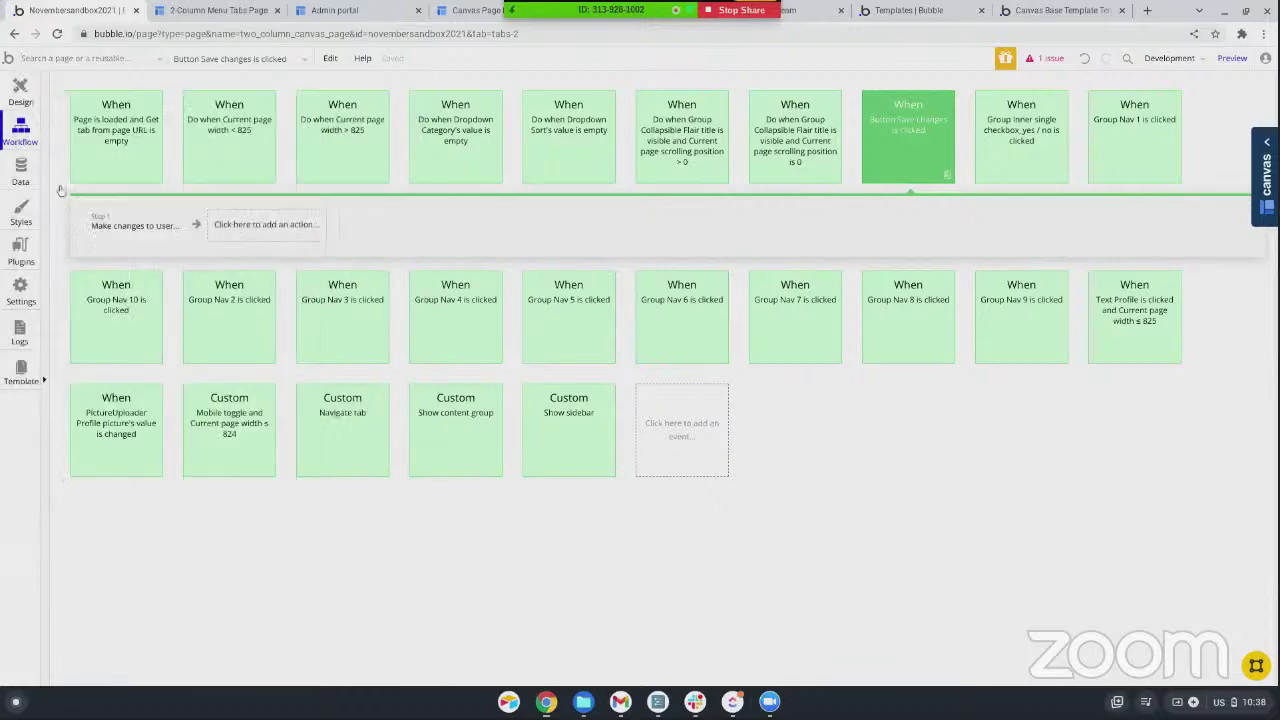
type("alerts")
key("Return")
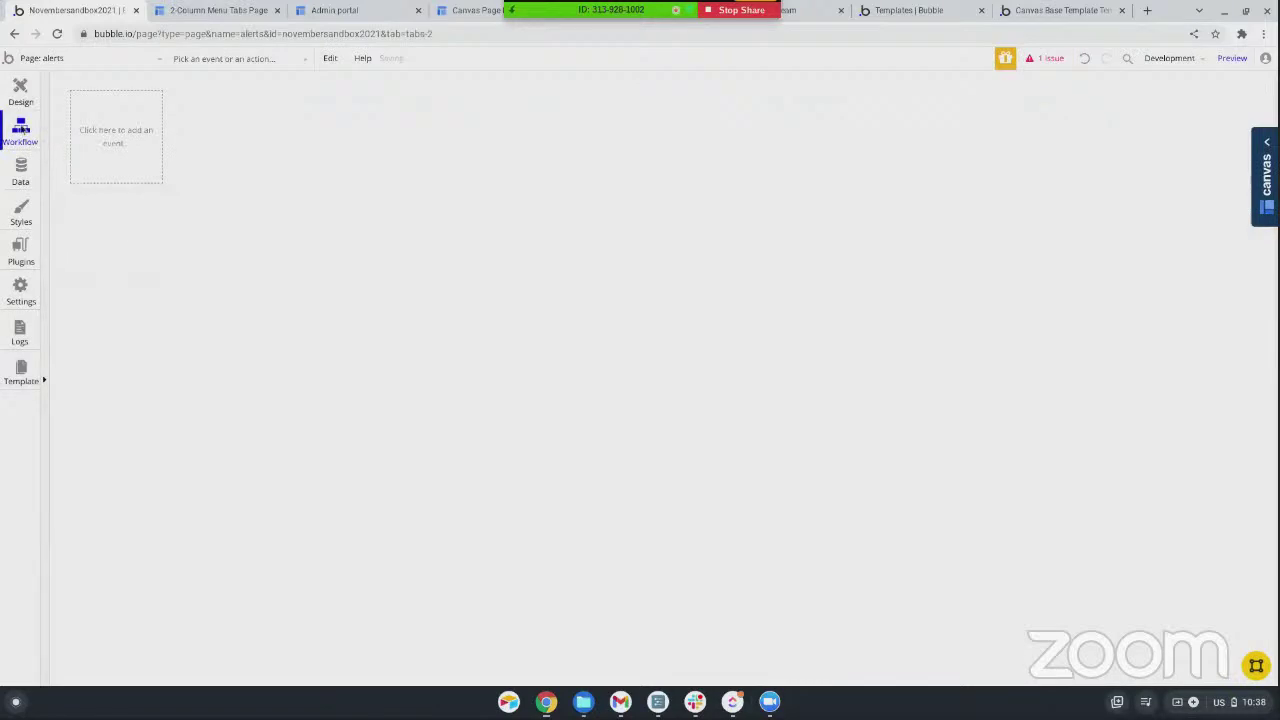
- Draw a button about 102 by 52 px on the alerts page, label it Alert, and move its property editor aside
left_click(20, 90)
left_click_drag(519, 127, 592, 166)
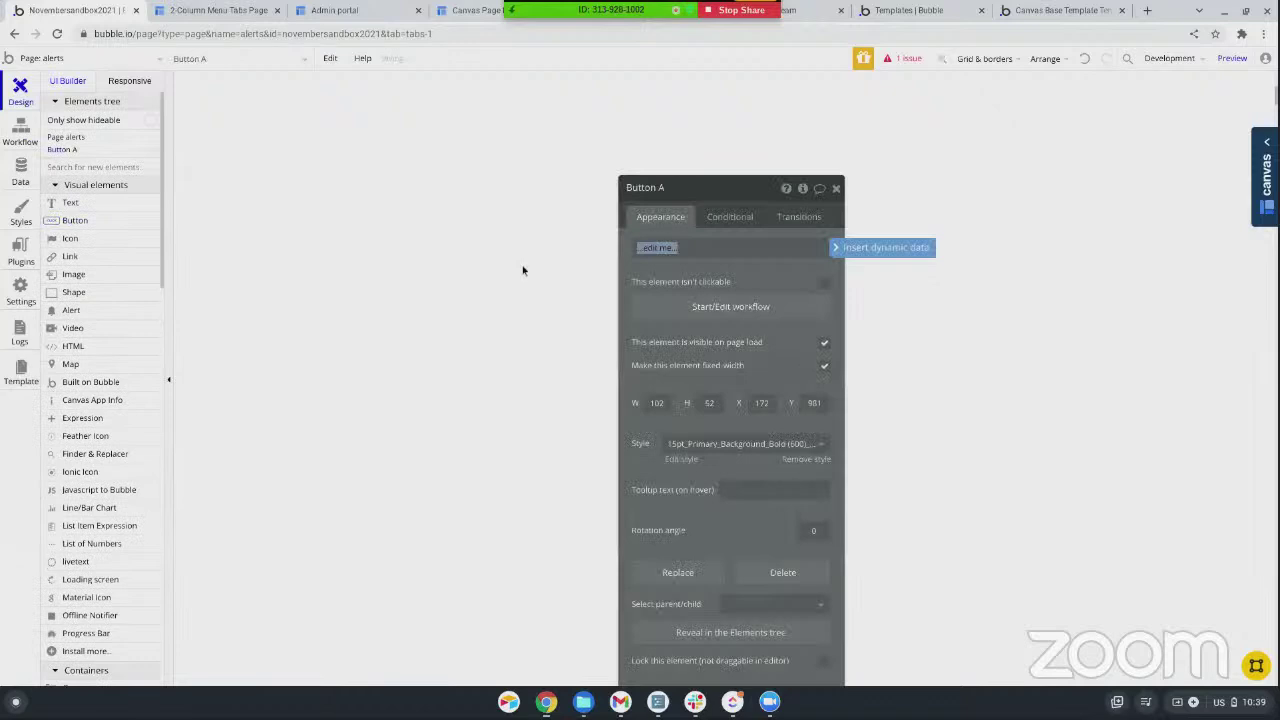
type("Alert")
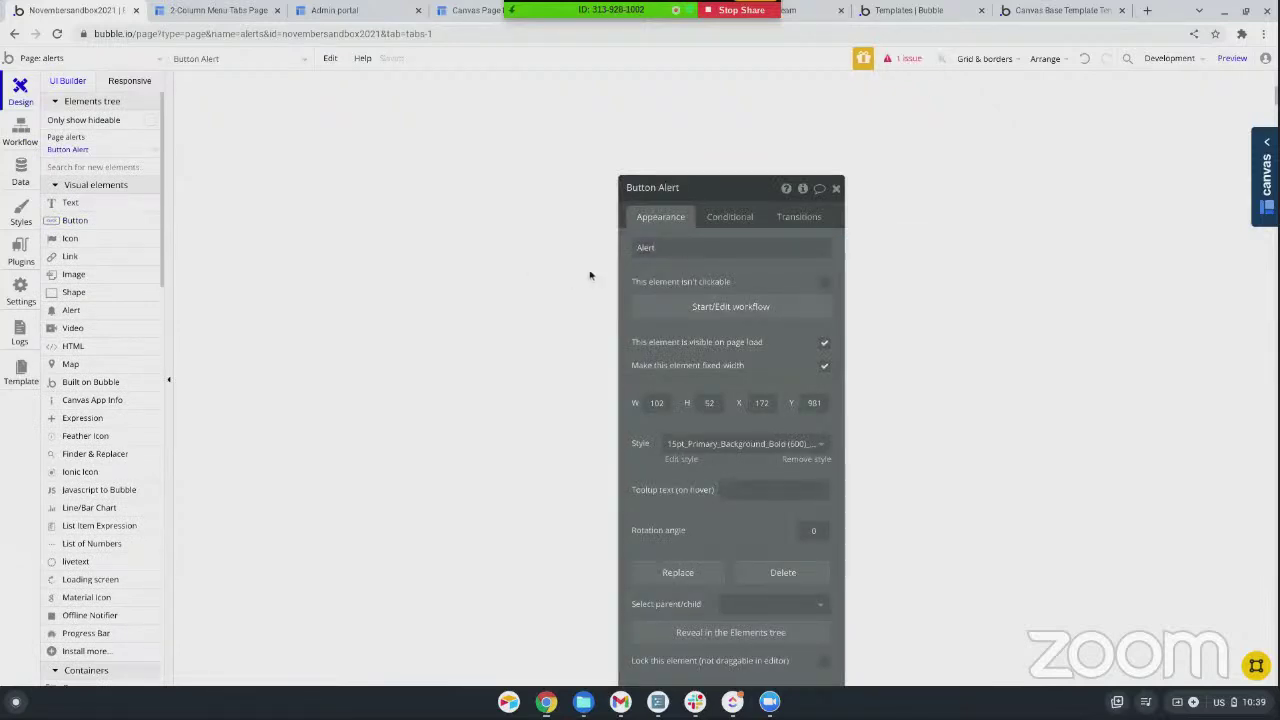
left_click_drag(750, 183, 1008, 110)
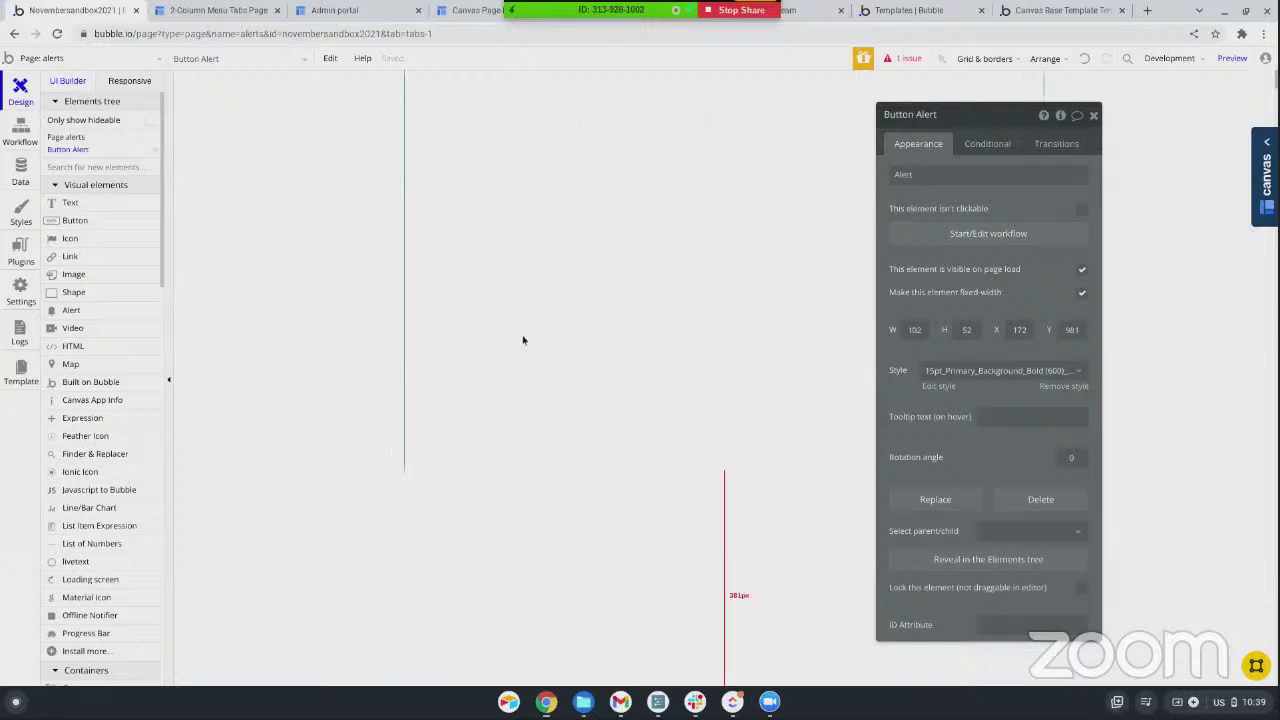
- Try to locate the Alert button by selecting the page and the button, and reload the editor
left_click(298, 279)
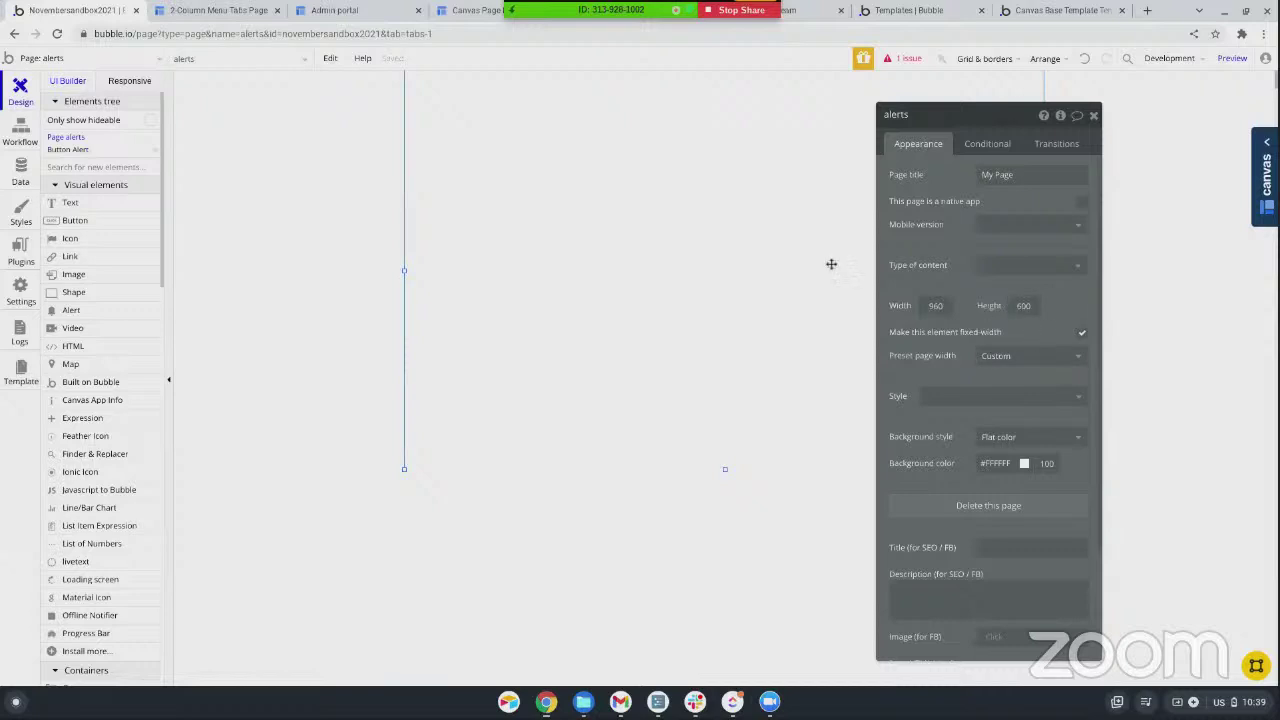
left_click(190, 60)
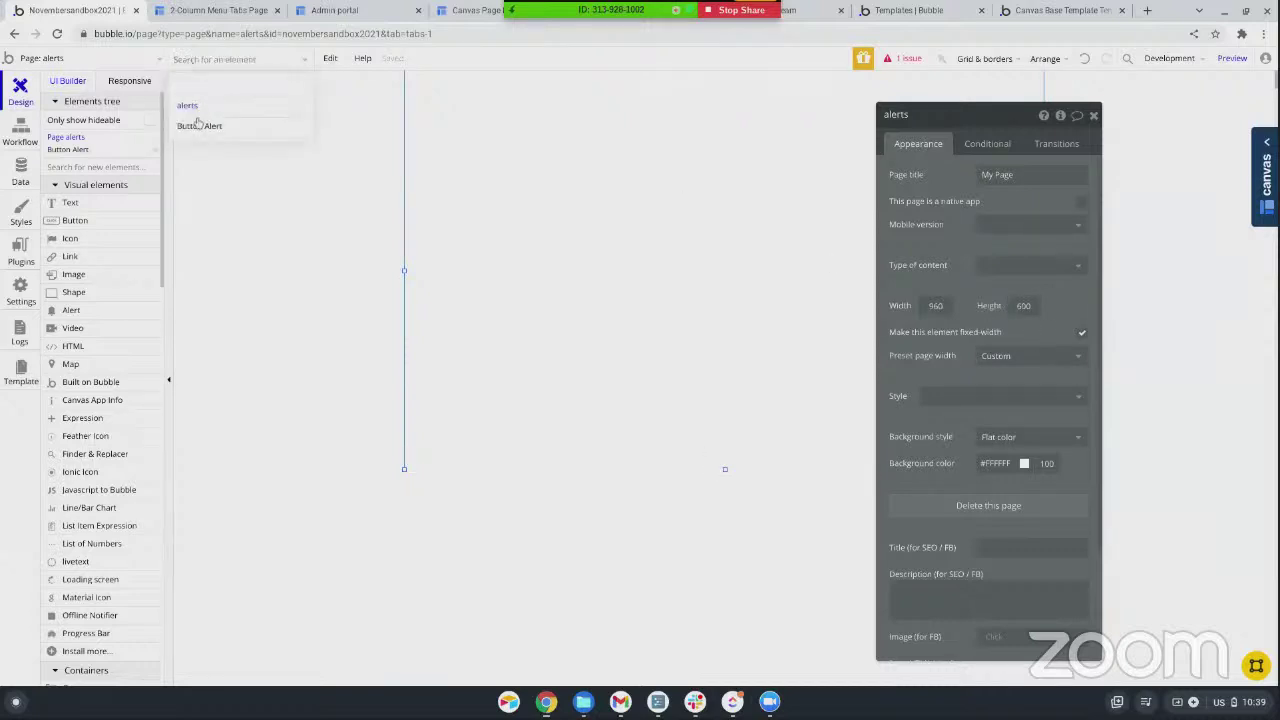
left_click(200, 126)
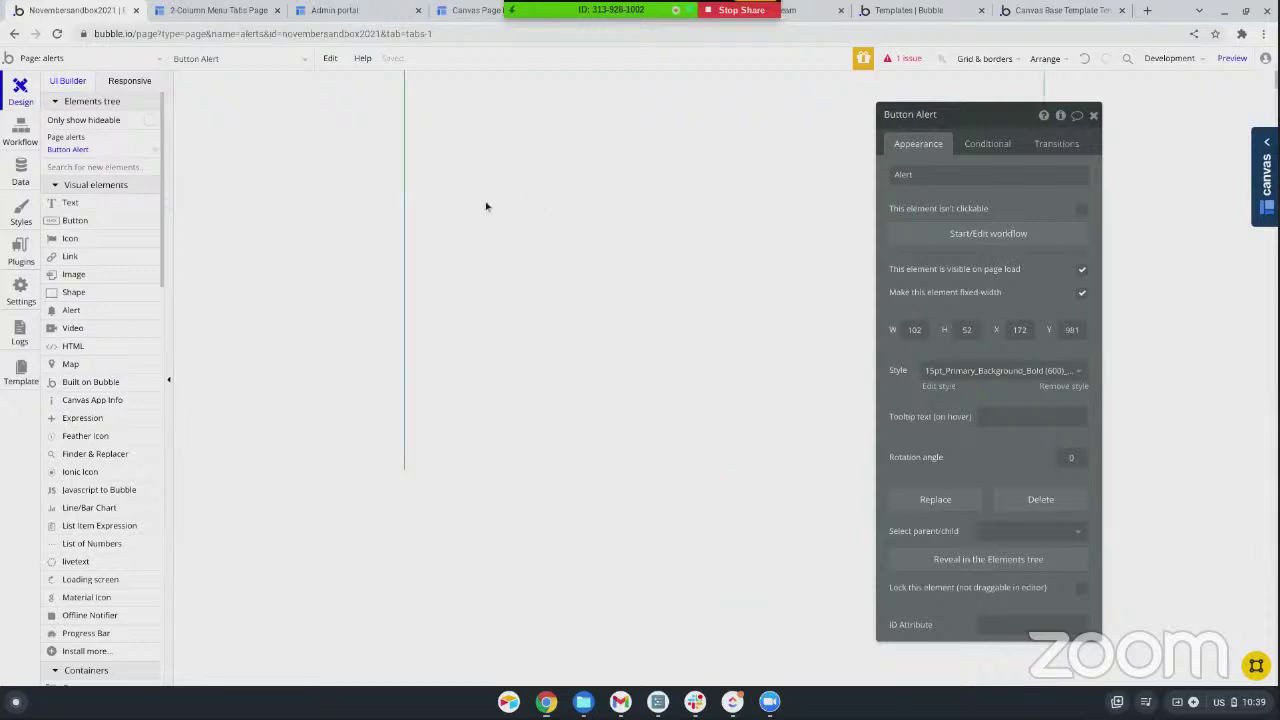
key("ctrl+r")
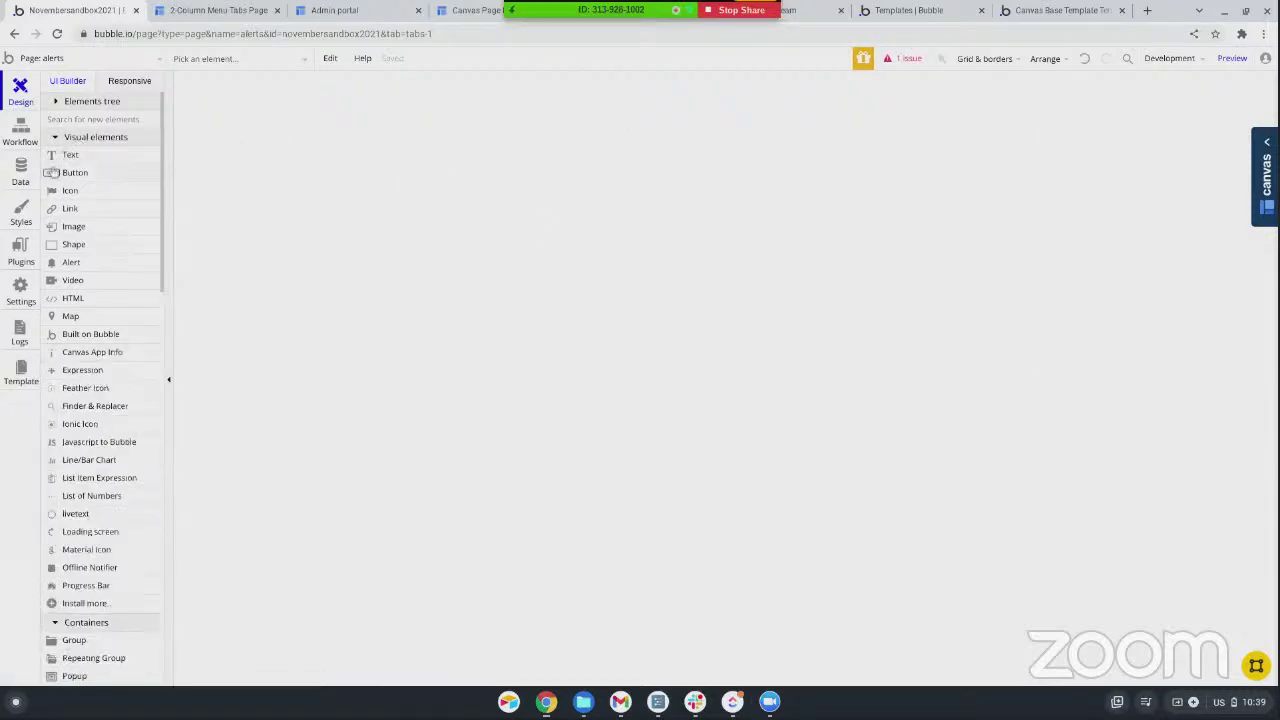
- Delete the Alert button from the alerts page
left_click(212, 60)
left_click(197, 127)
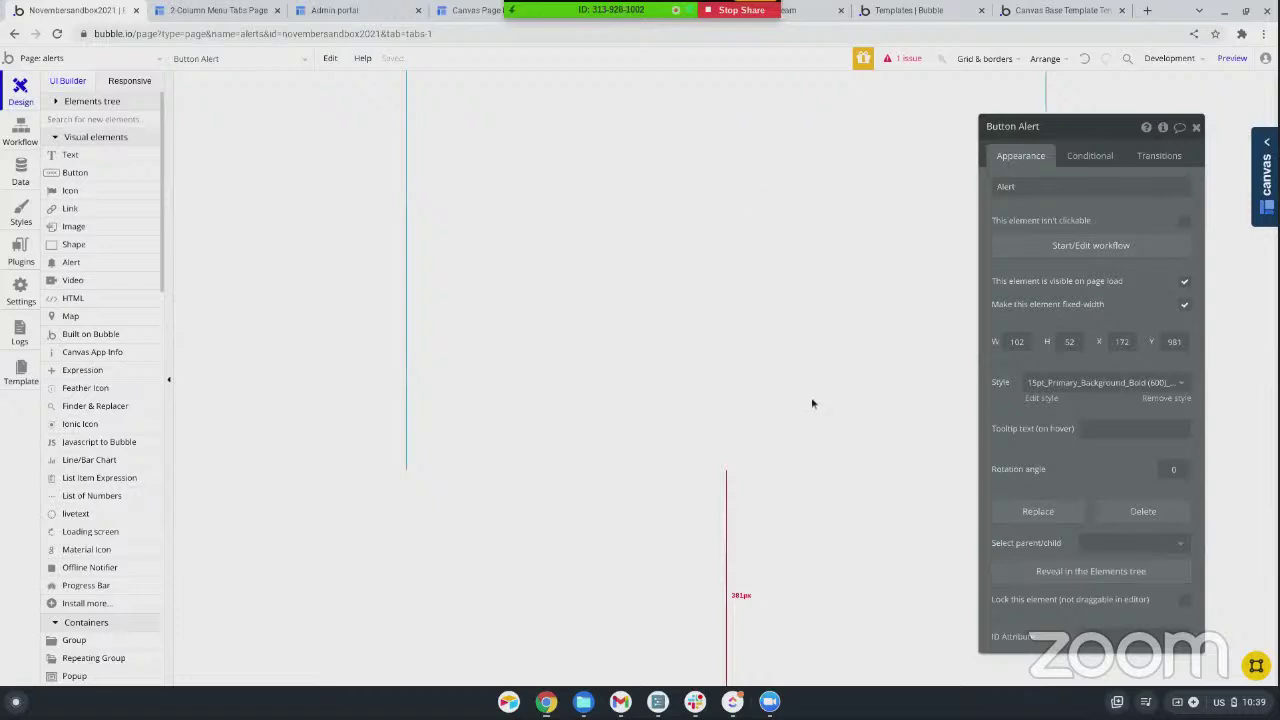
left_click(1143, 511)
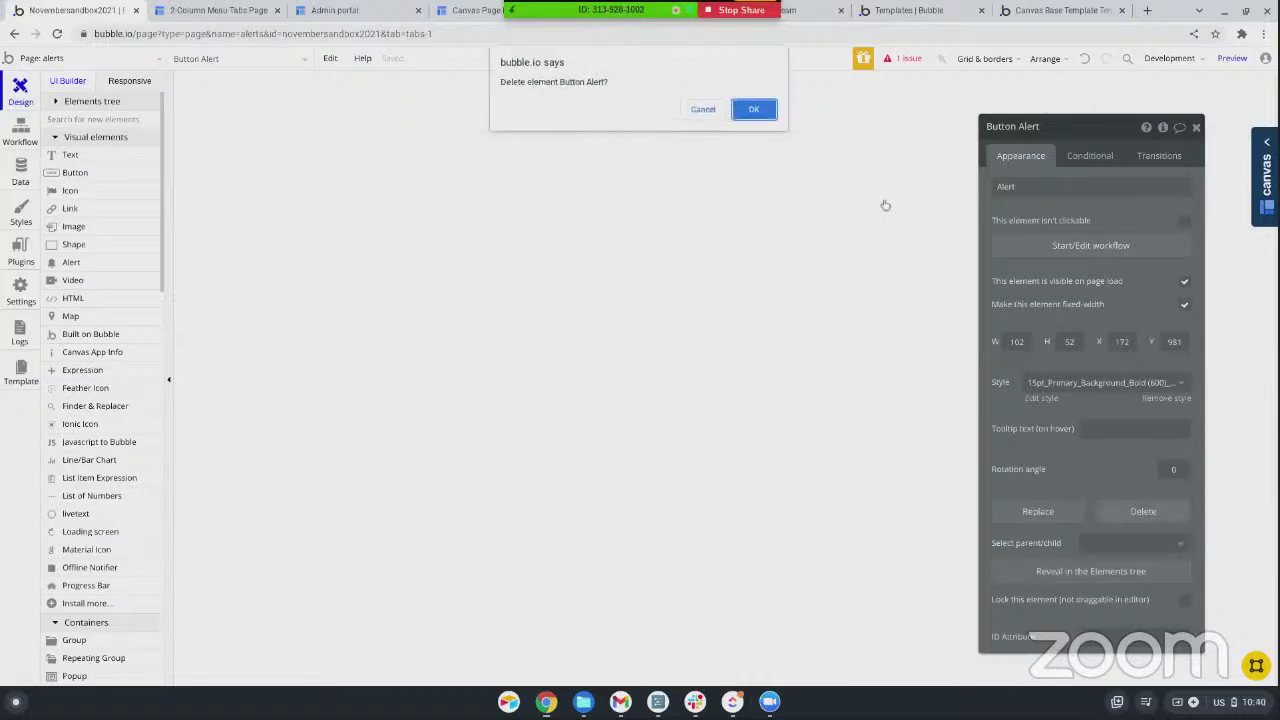
left_click(756, 111)
- Draw a new button about 147 by 103 px near the page's upper-left corner and label it Alert
left_click(66, 176)
left_click_drag(427, 122, 527, 192)
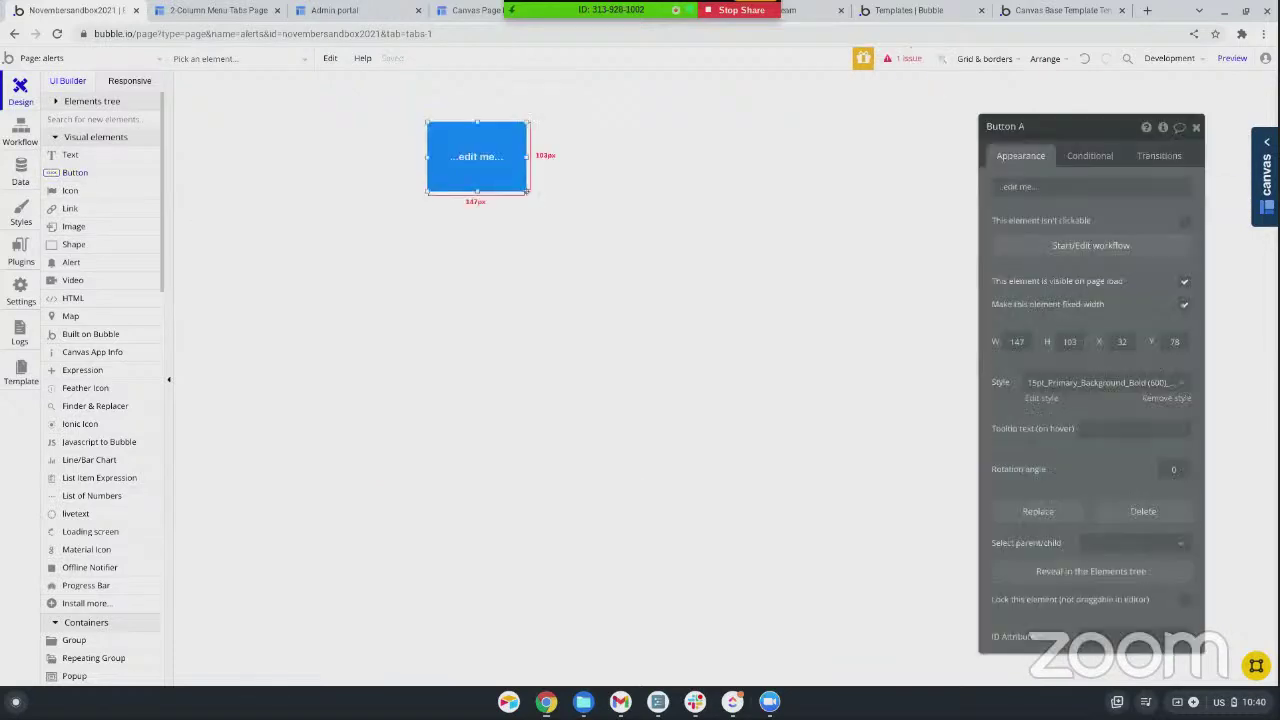
type("Alert")
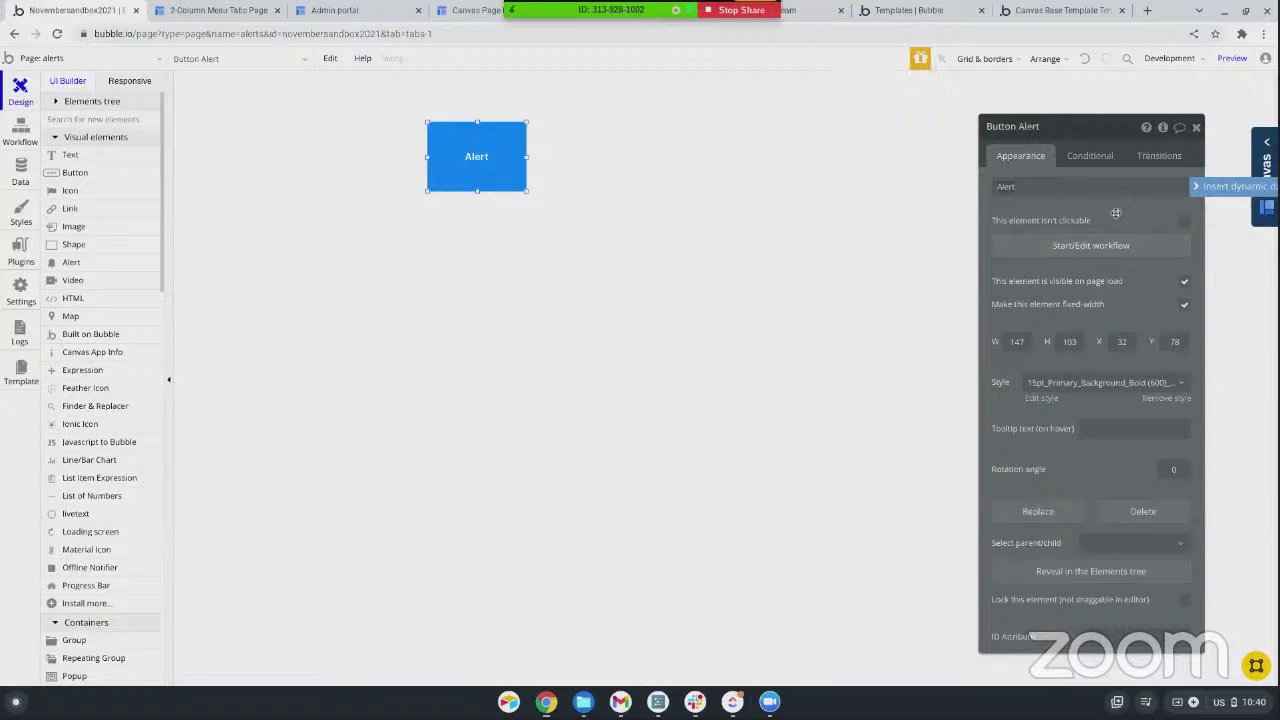
- Start a workflow for when the Alert button is clicked and search its available actions for "aler"
left_click(1078, 247)
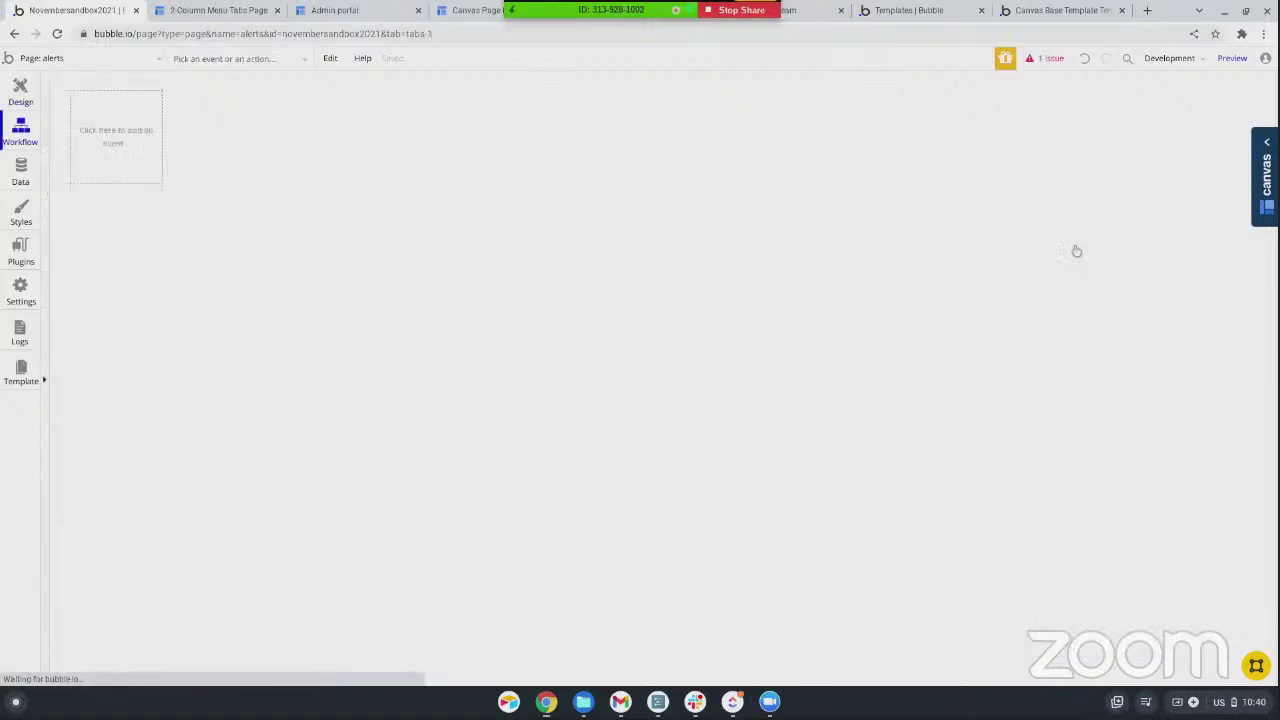
left_click(100, 170)
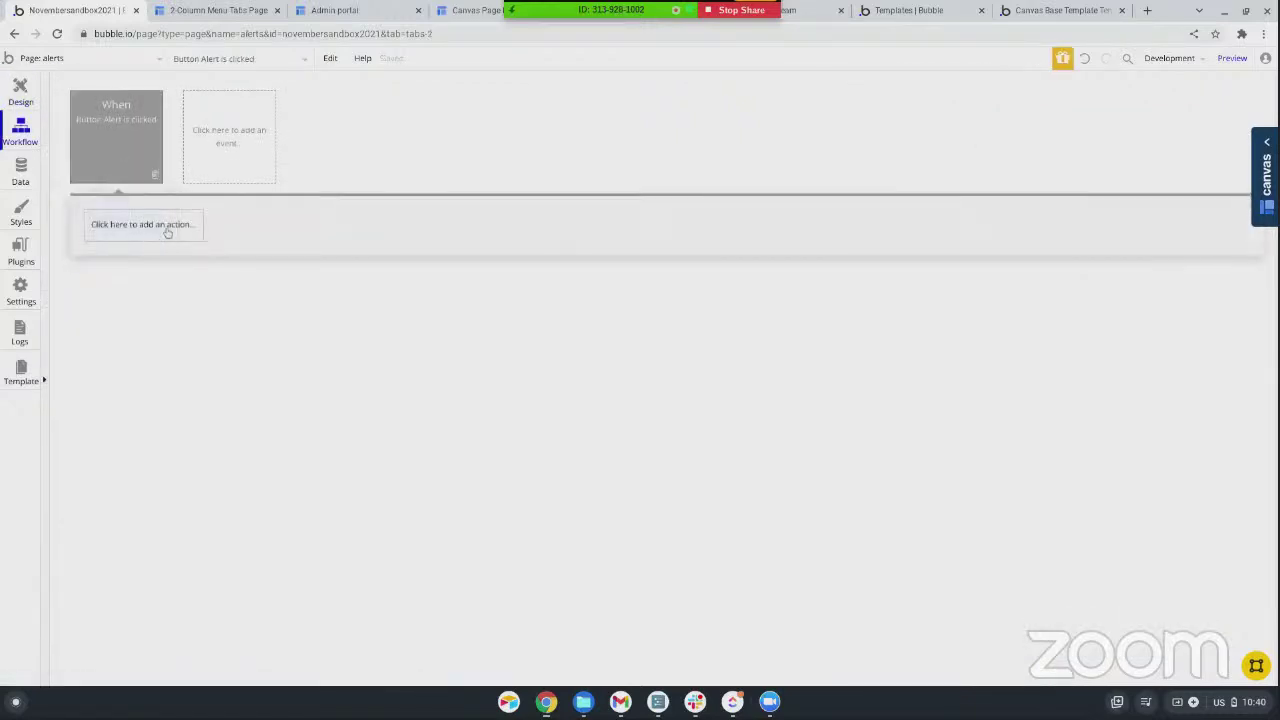
left_click(140, 228)
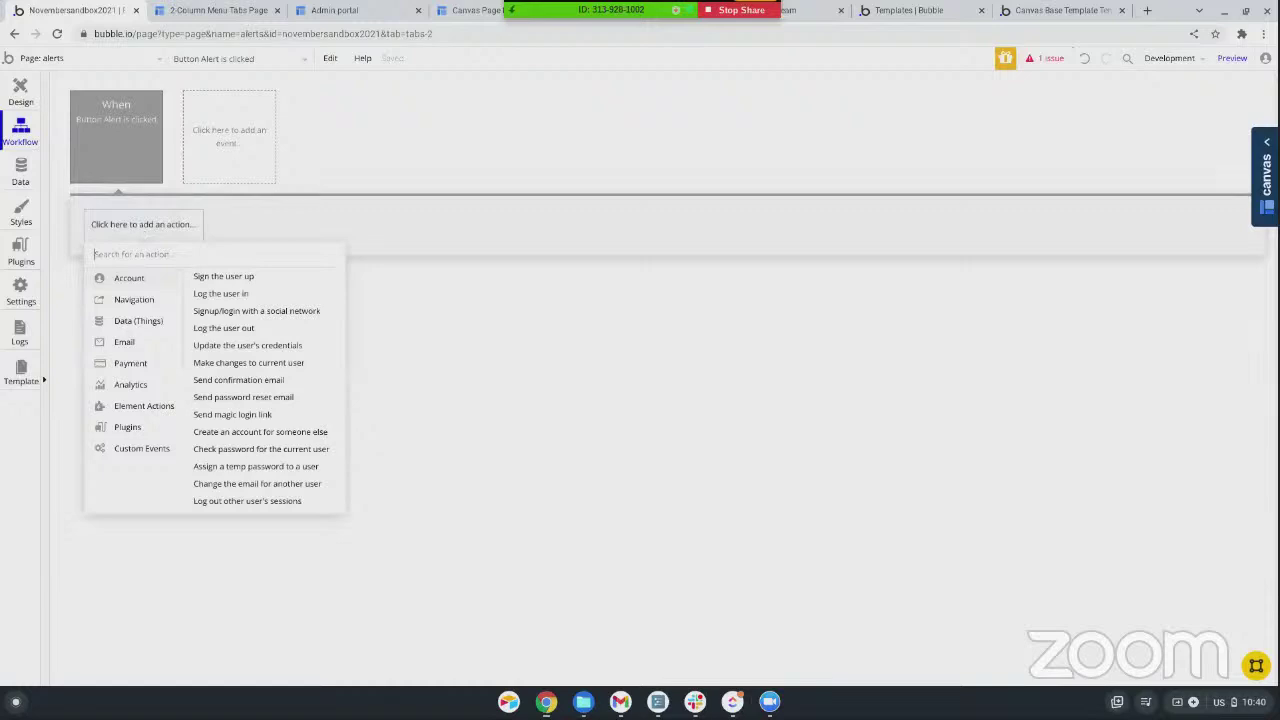
type("aler")
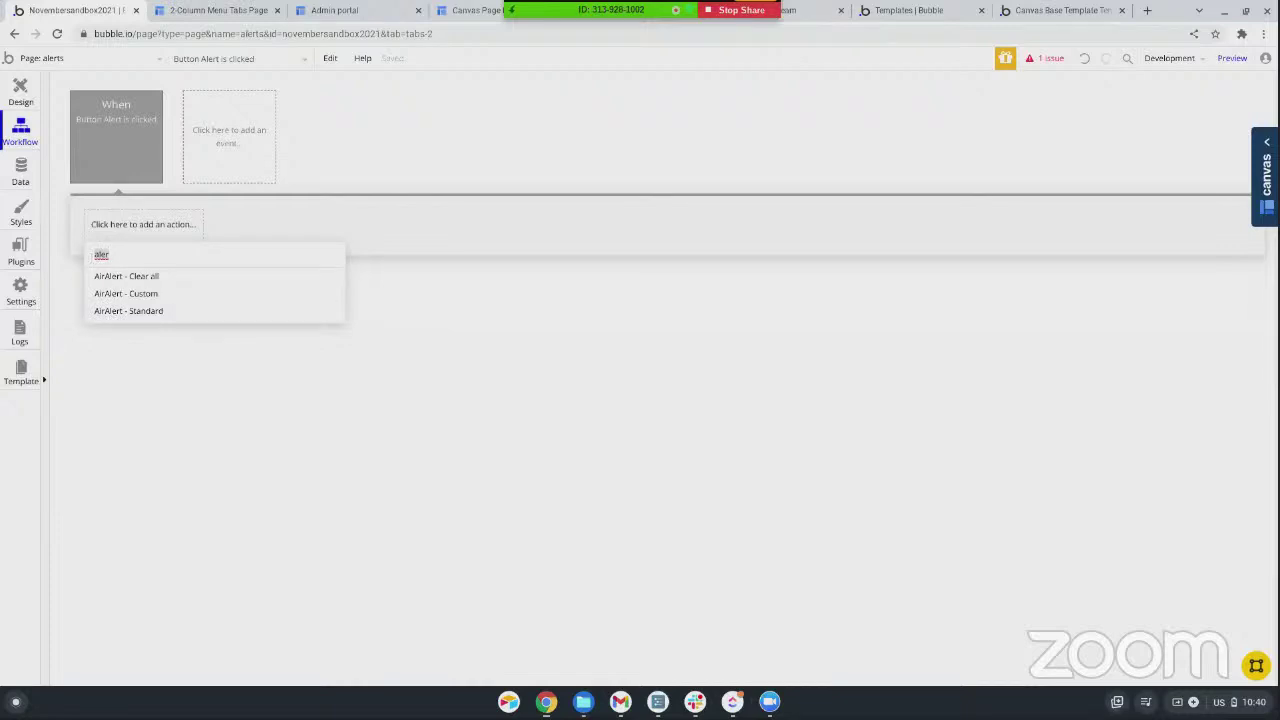
key("BackSpace")
- Return to the page design and view the Alert button's transitions and conditions
left_click(24, 98)
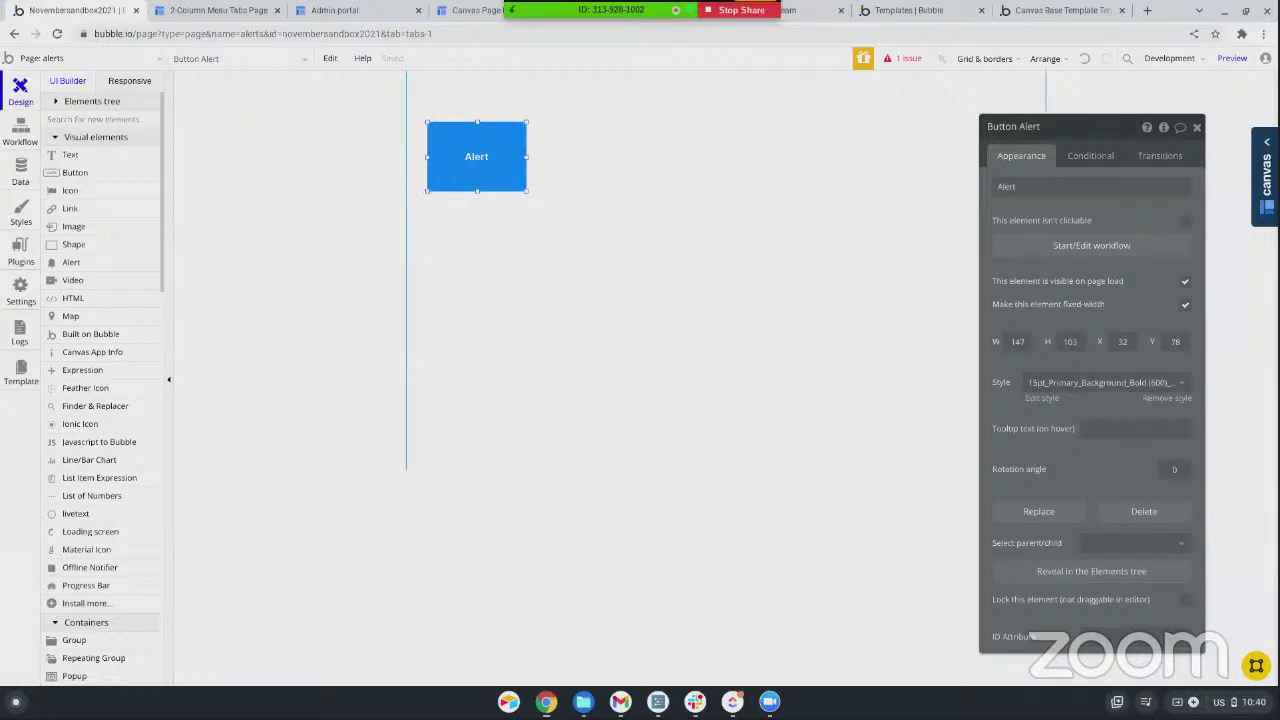
left_click(1159, 157)
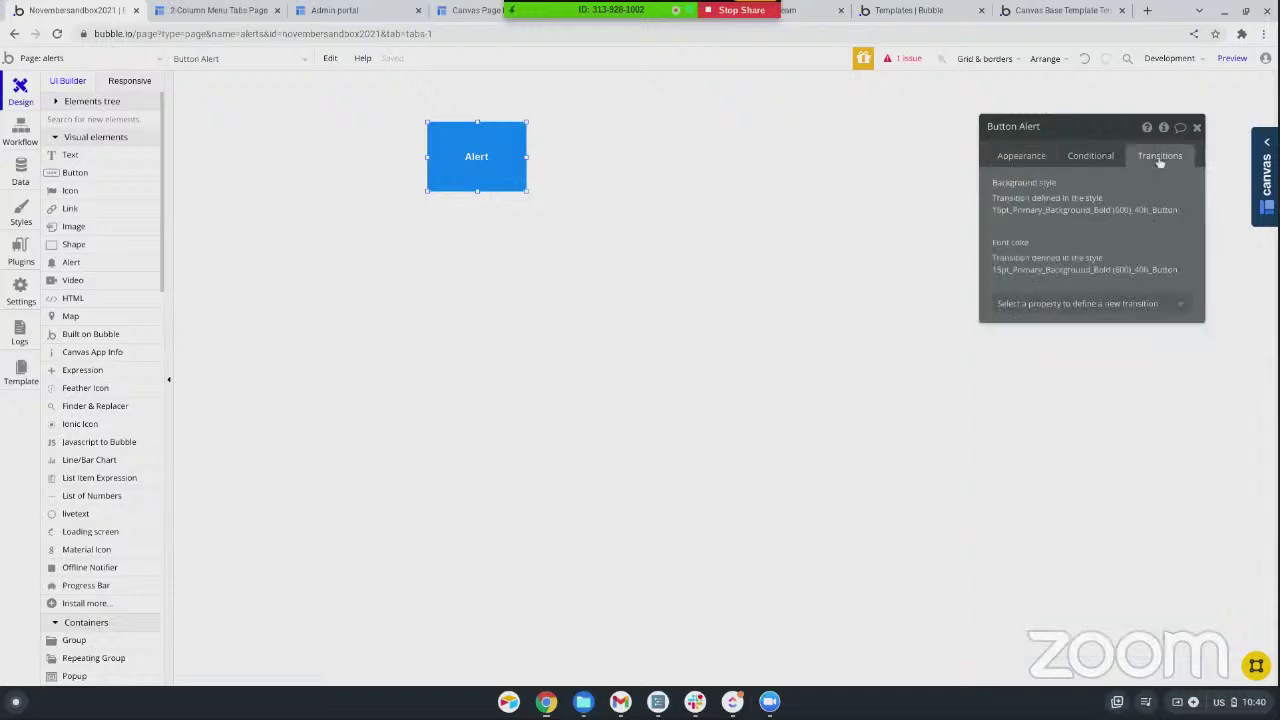
left_click(1093, 158)
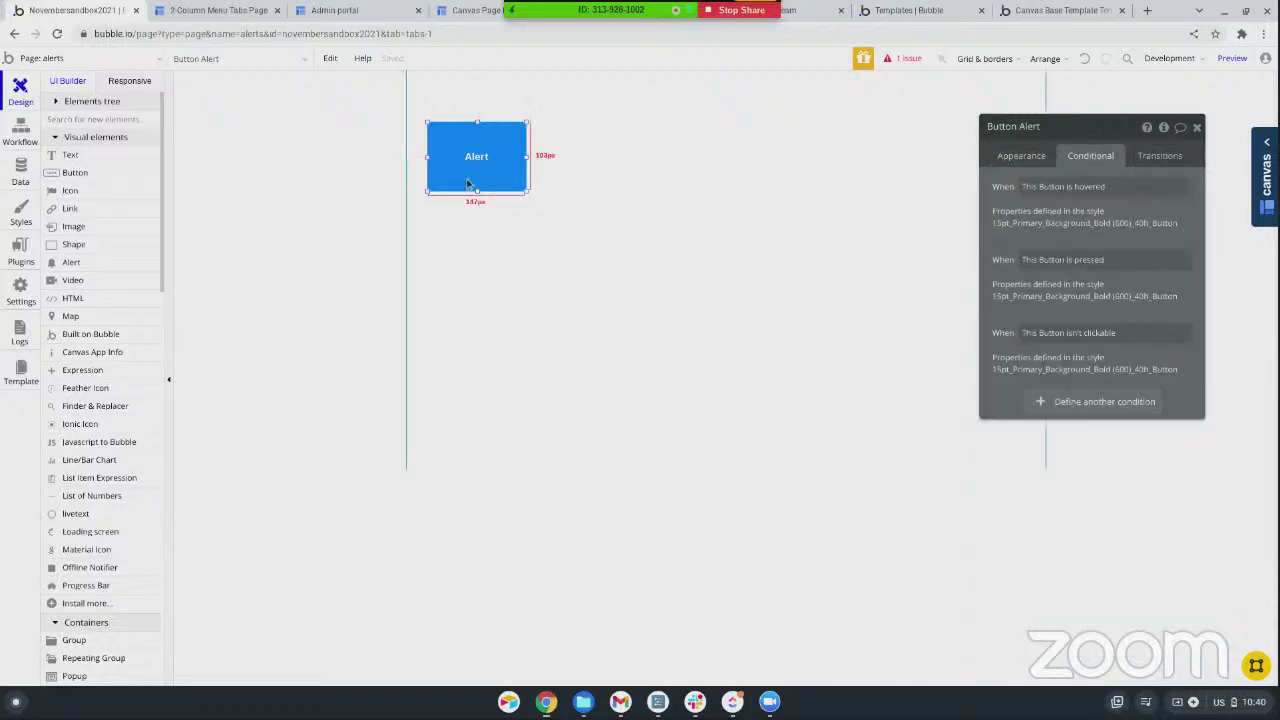
- Add an Alert element beside the Alert button and resize it to about 149 by 89 px
scroll(92, 262, "down", 1)
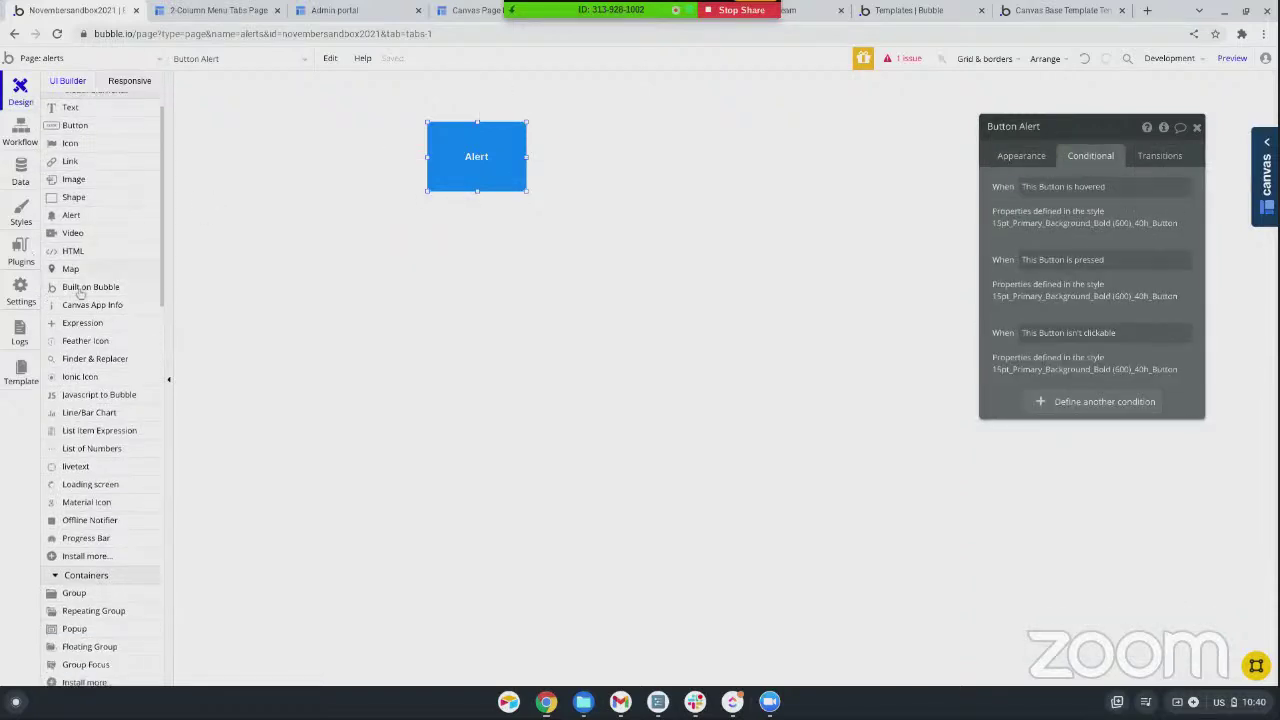
left_click(68, 214)
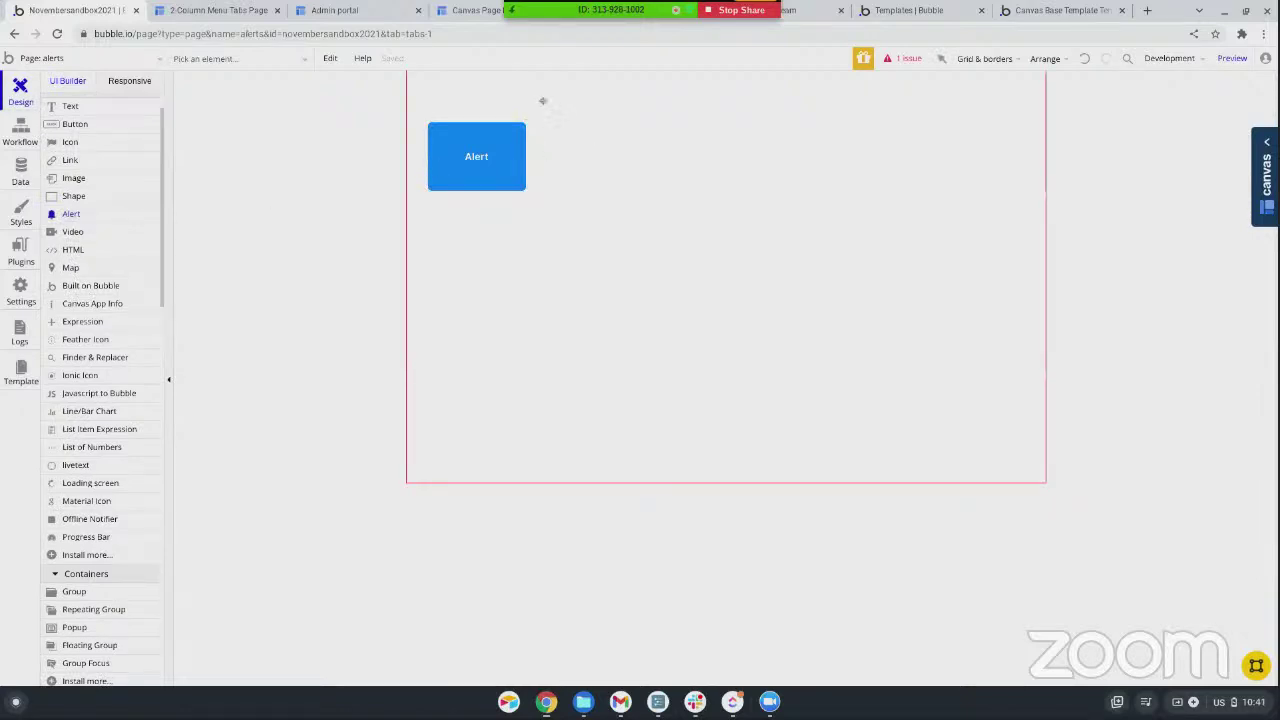
left_click(689, 233)
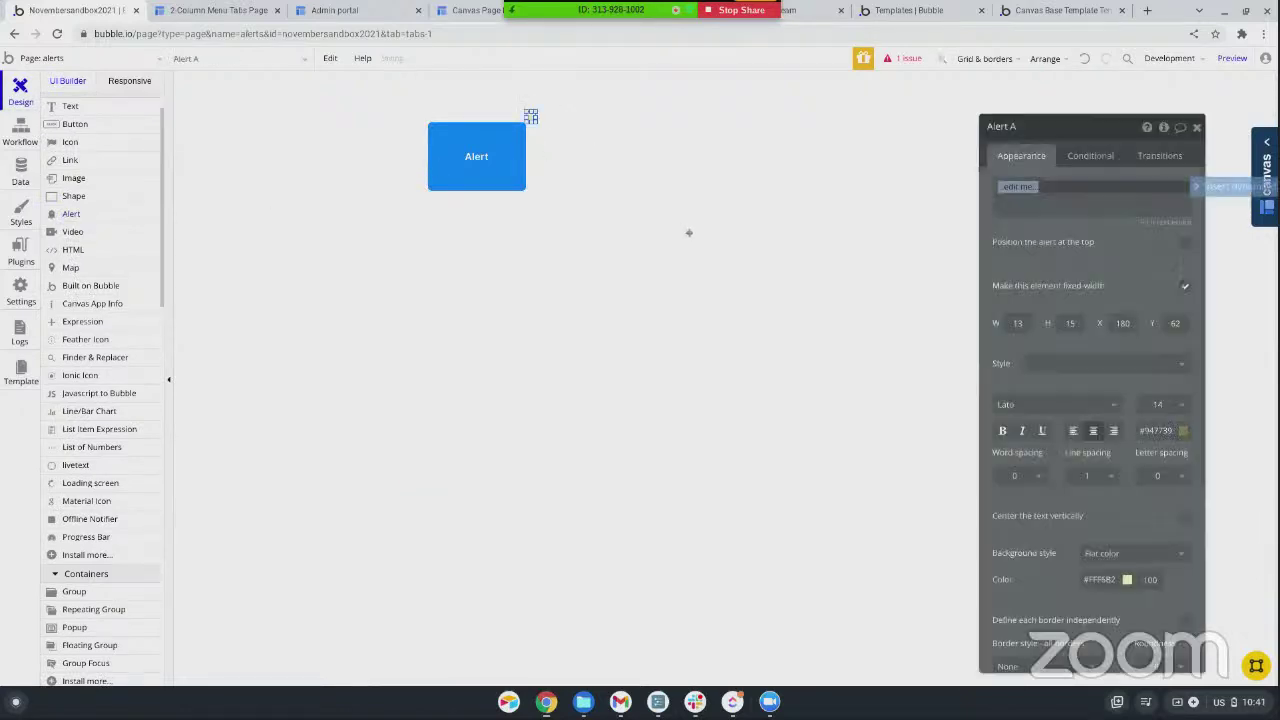
left_click_drag(538, 124, 627, 171)
left_click(556, 164)
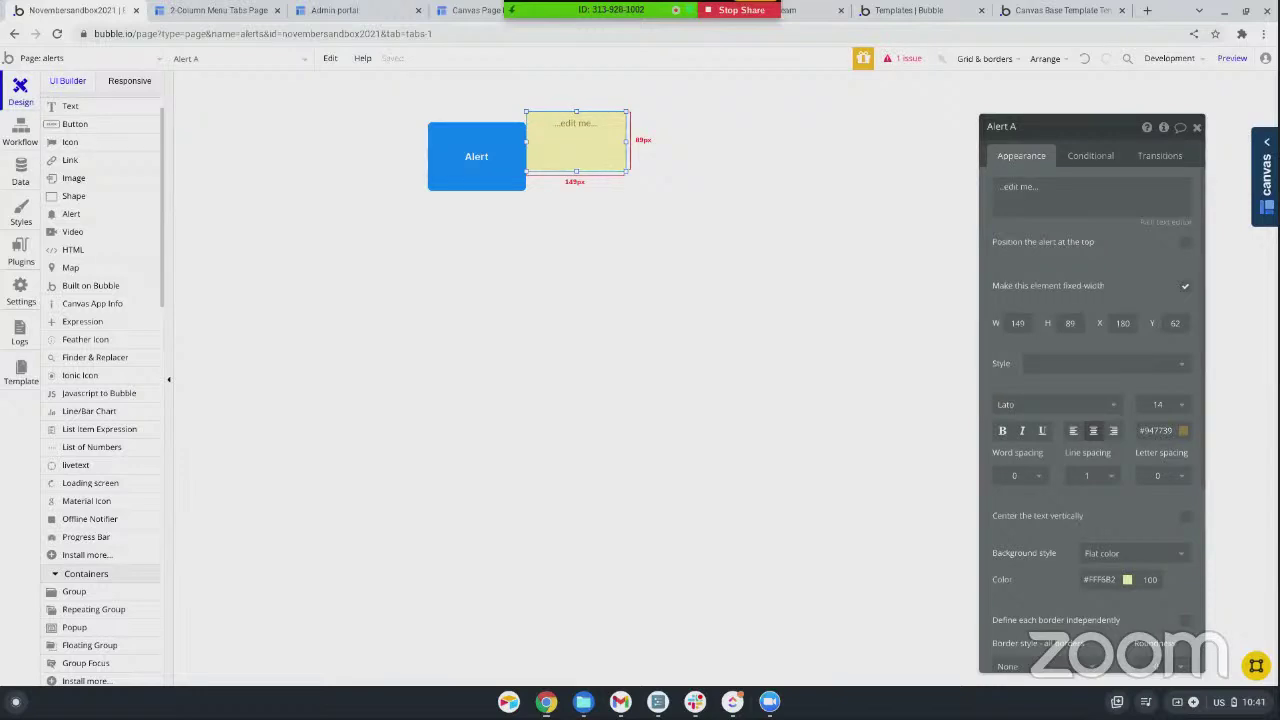
- Check the Alert element's conditions and look through its appearance settings
left_click(1109, 158)
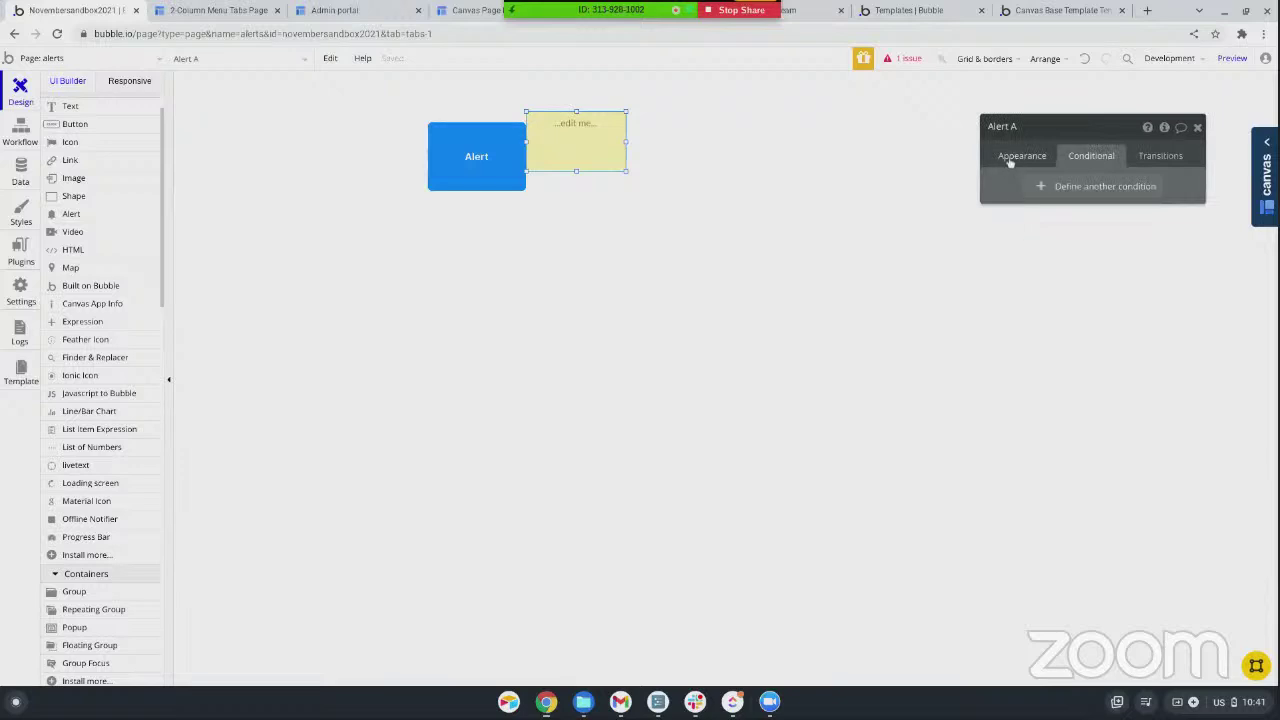
left_click(1010, 162)
scroll(1036, 334, "down", 3)
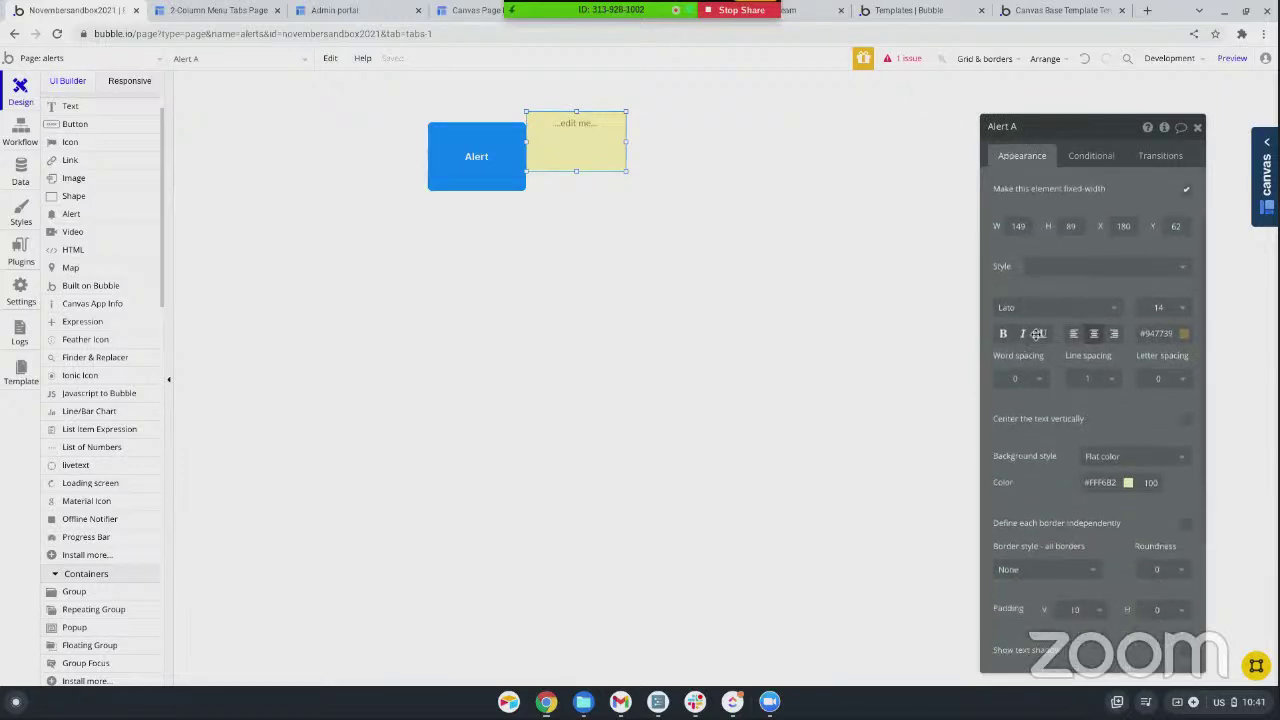
scroll(1036, 334, "down", 2)
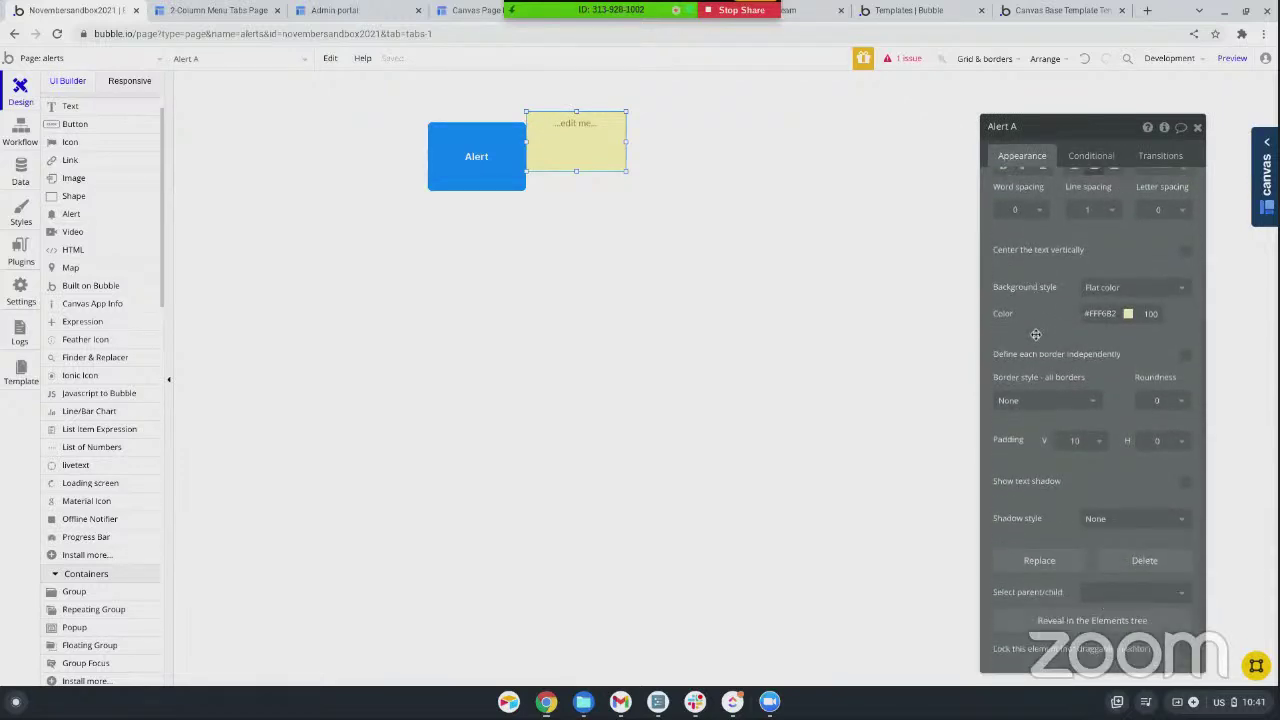
- Review the Alert element's appearance settings and delete the element from beside the Alert button
scroll(1036, 334, "up", 5)
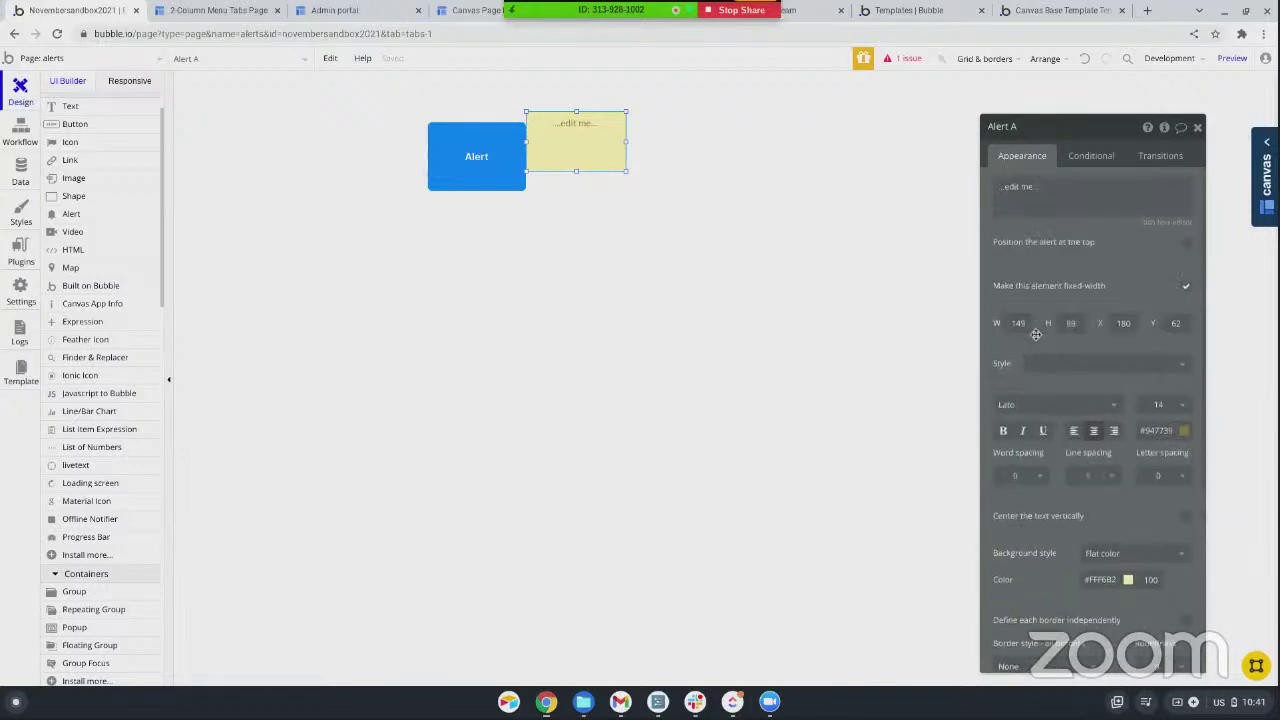
scroll(1030, 293, "down", 3)
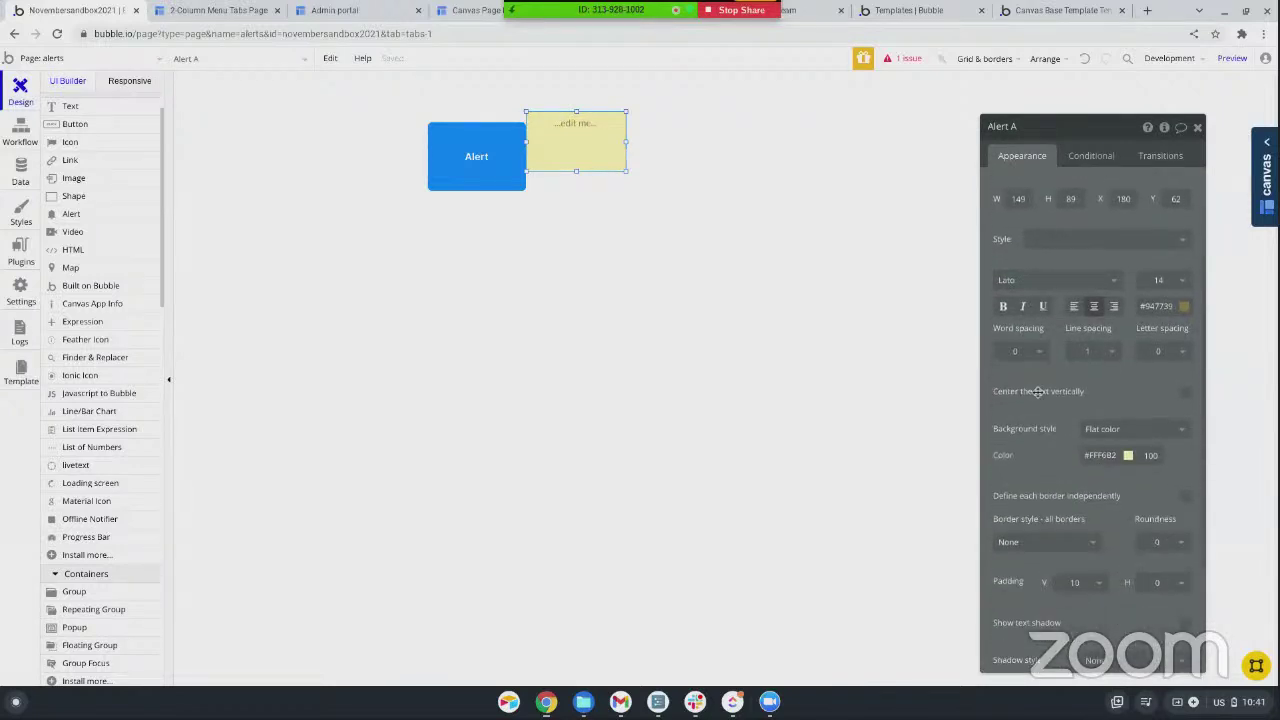
left_click(597, 145)
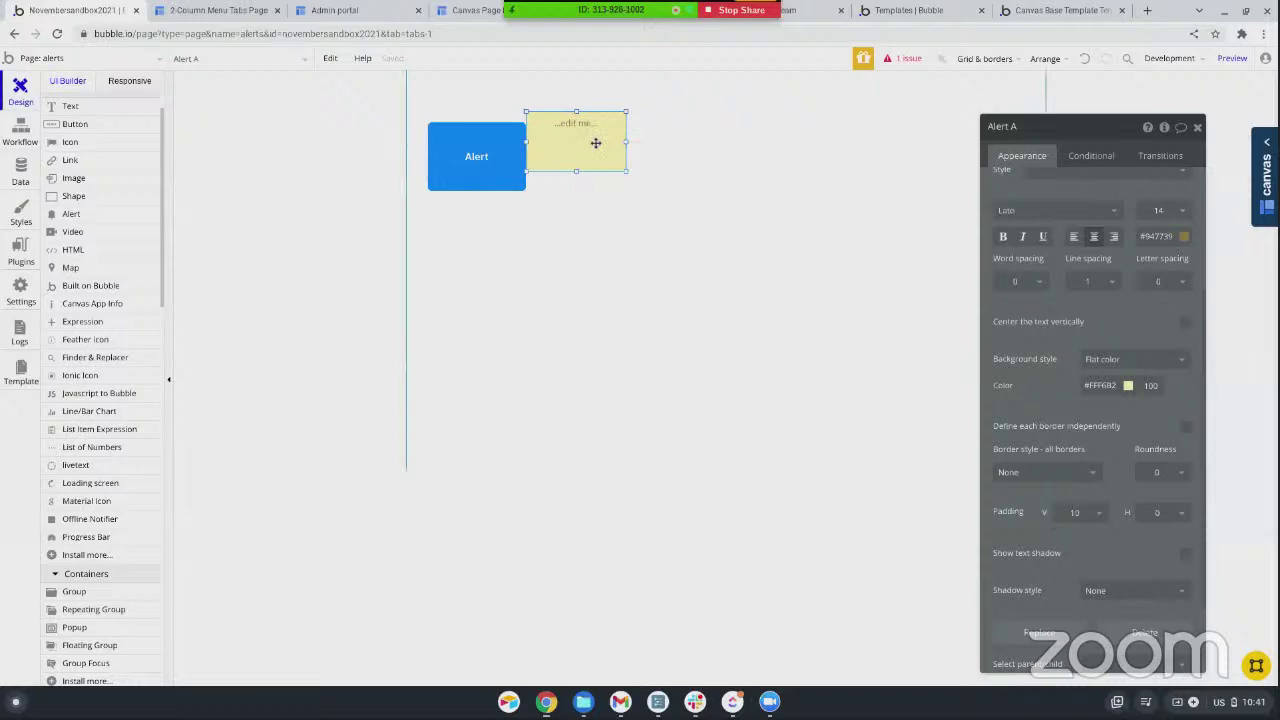
key("Delete")
- Add an AirAlert - Custom action to the workflow that runs when the Alert button is clicked
double_click(475, 162)
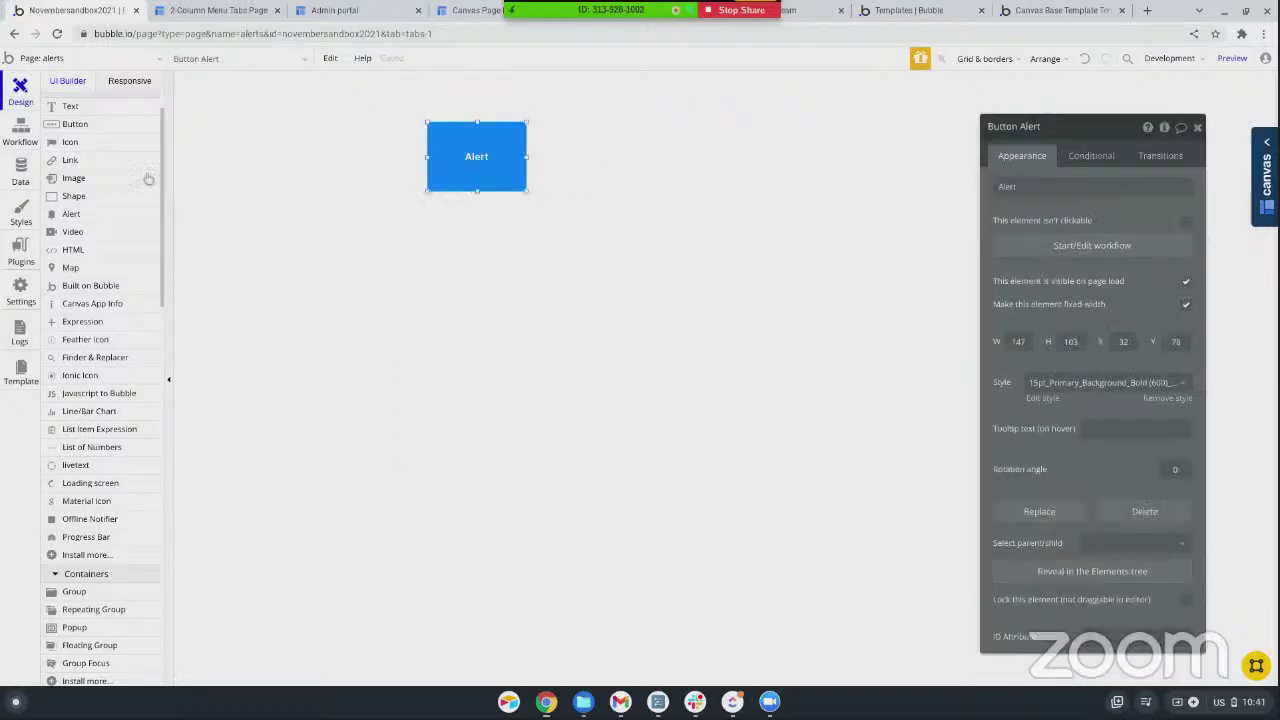
left_click(1091, 246)
left_click(132, 226)
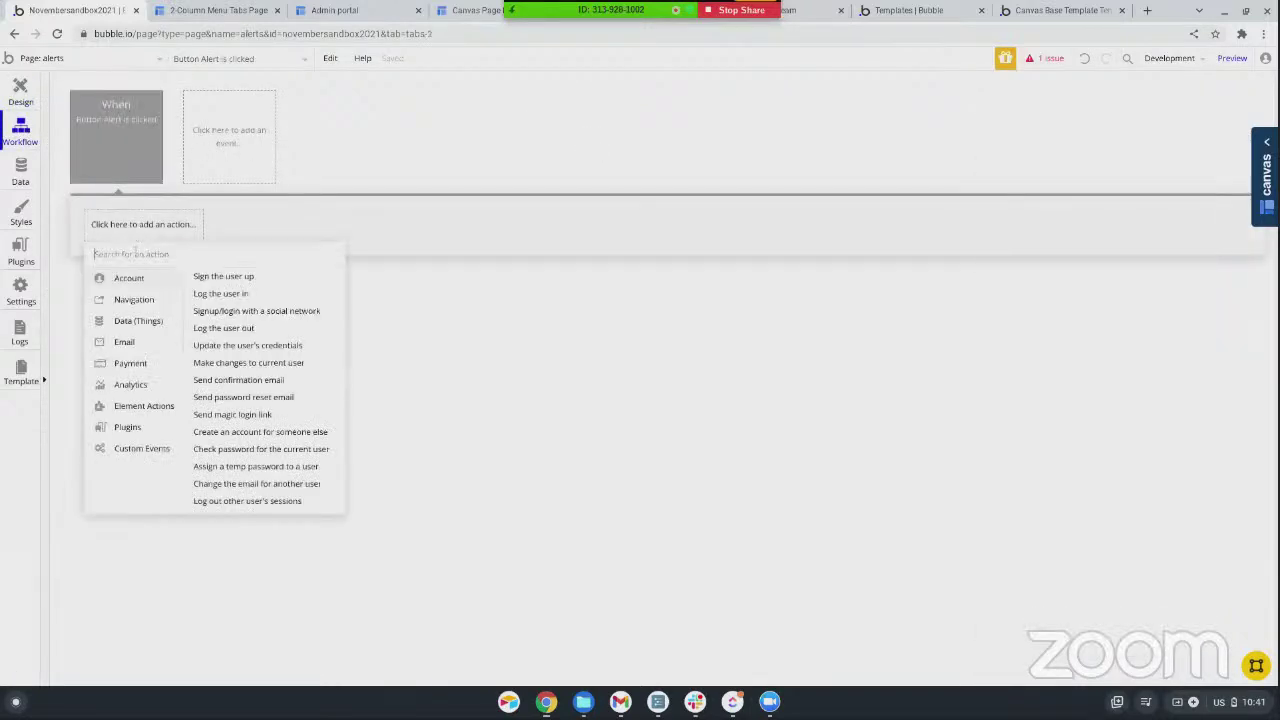
type("alert")
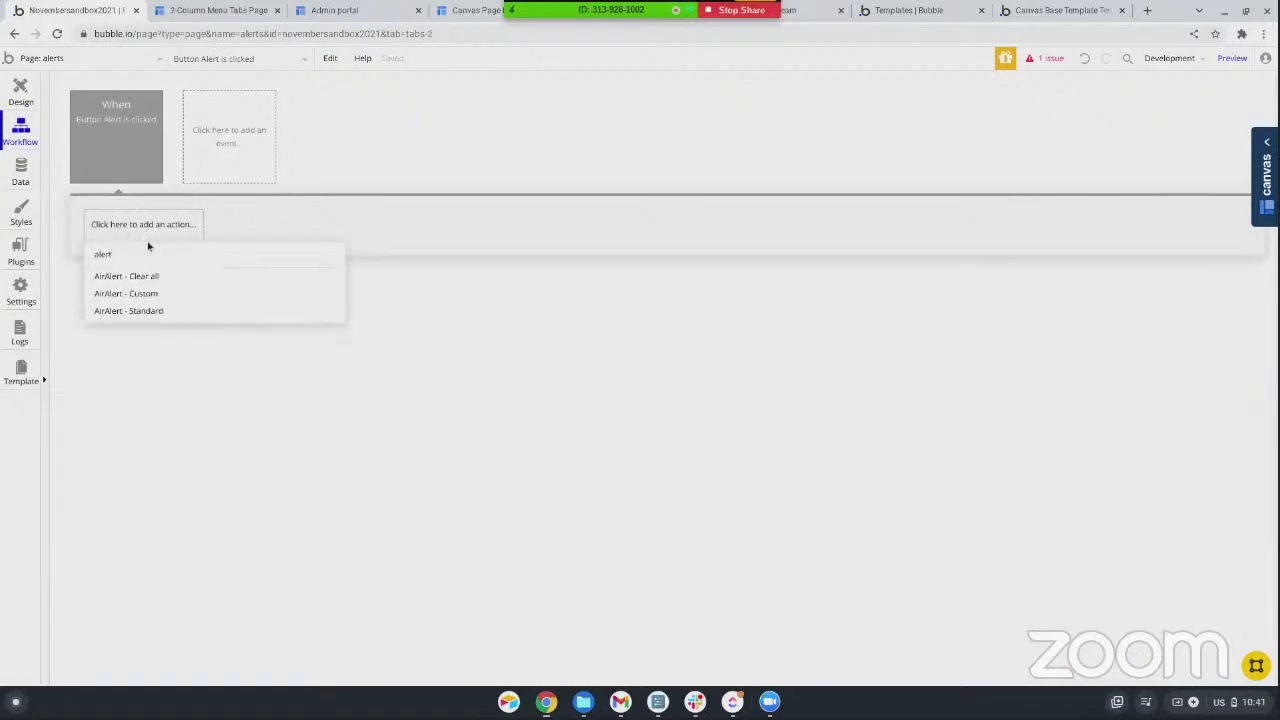
left_click(119, 294)
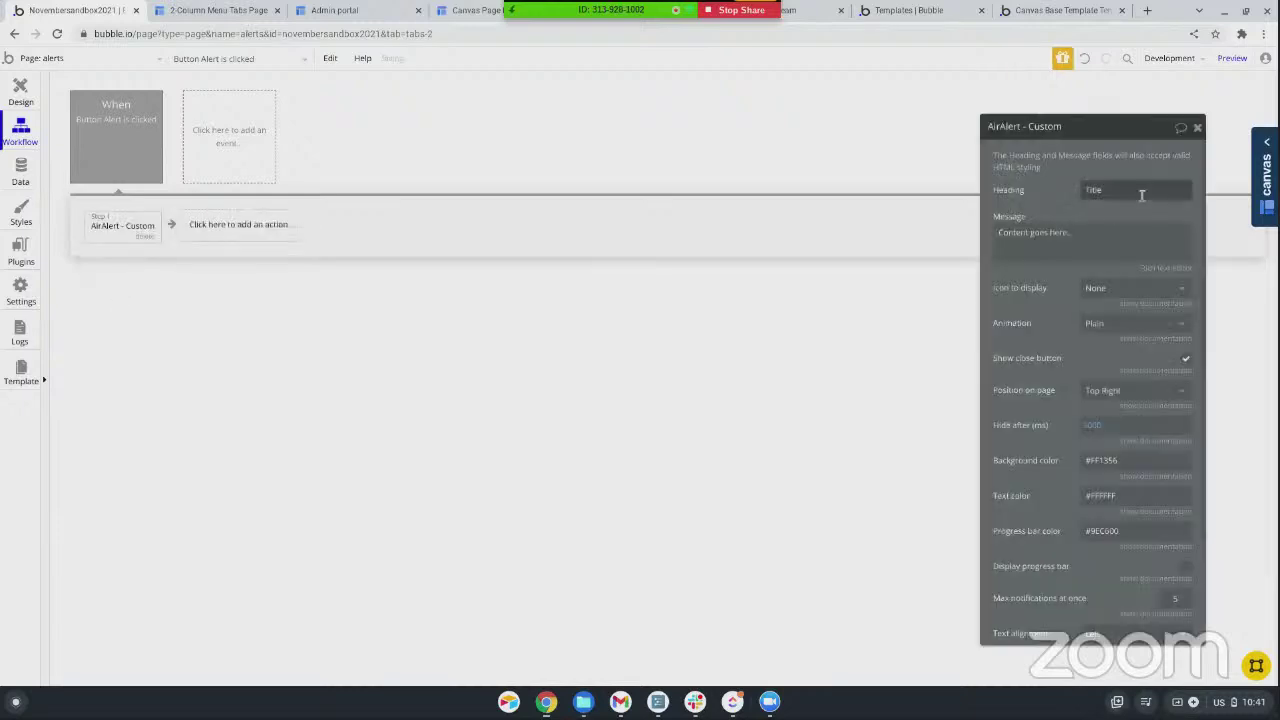
- Set the custom AirAlert action to hide after 10000 ms and review its remaining options
scroll(1100, 260, "down", 2)
scroll(1099, 277, "down", 1)
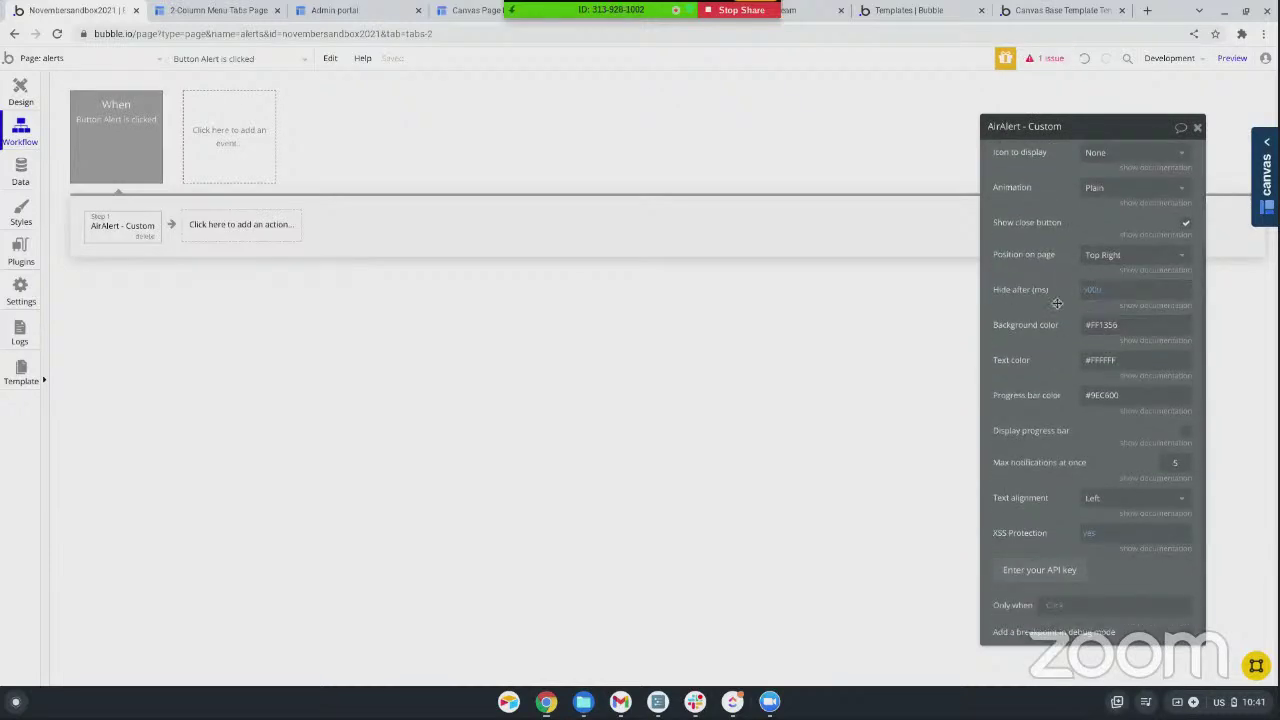
left_click(1087, 292)
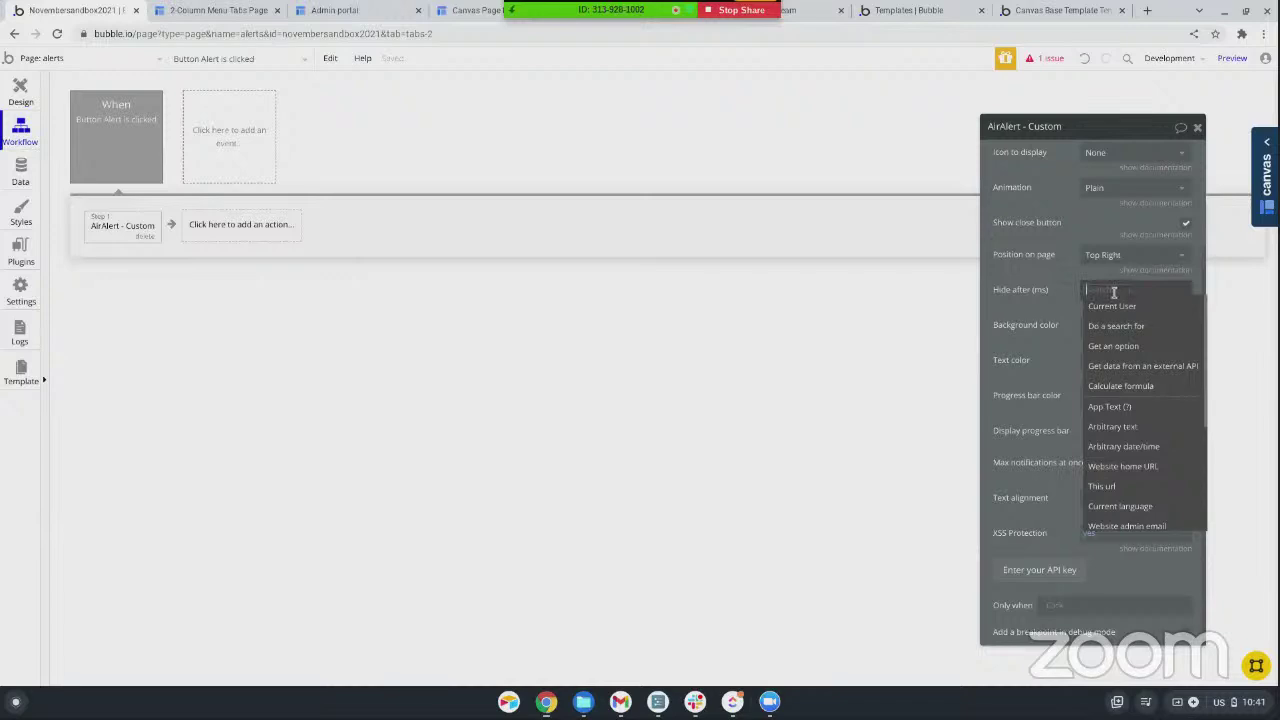
type("10000")
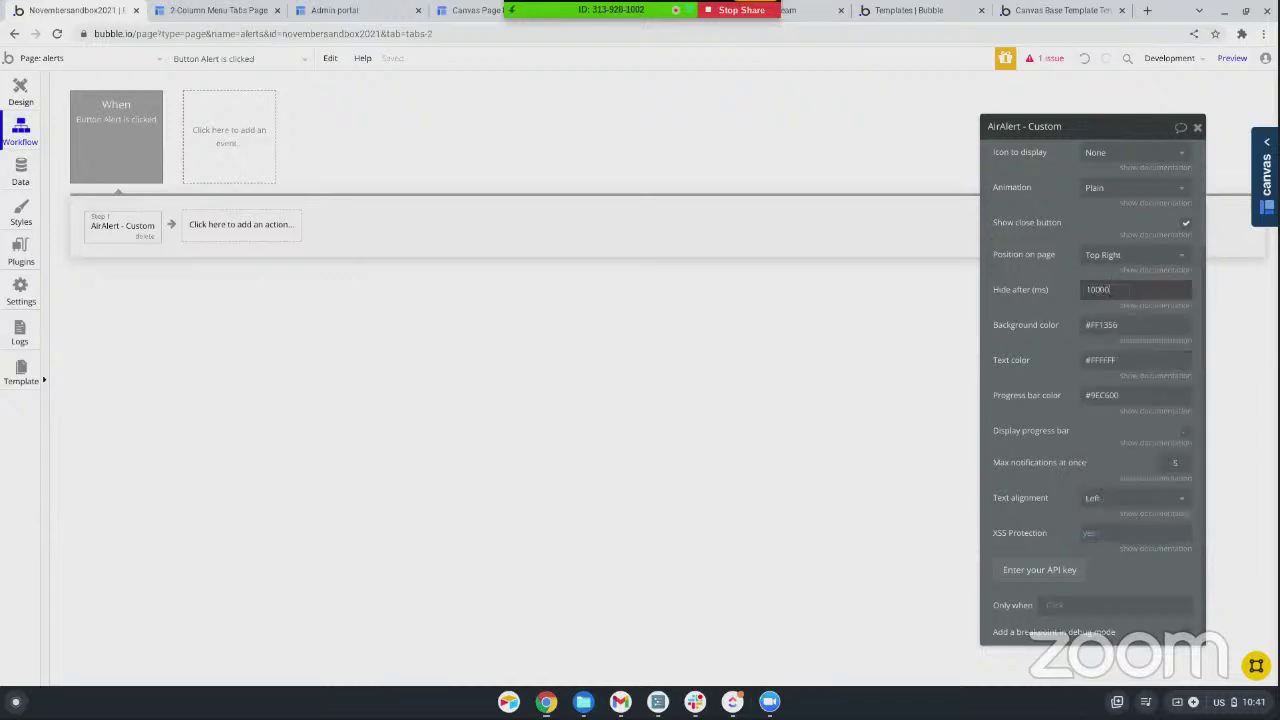
left_click(1060, 283)
scroll(1065, 320, "up", 1)
scroll(1069, 322, "up", 1)
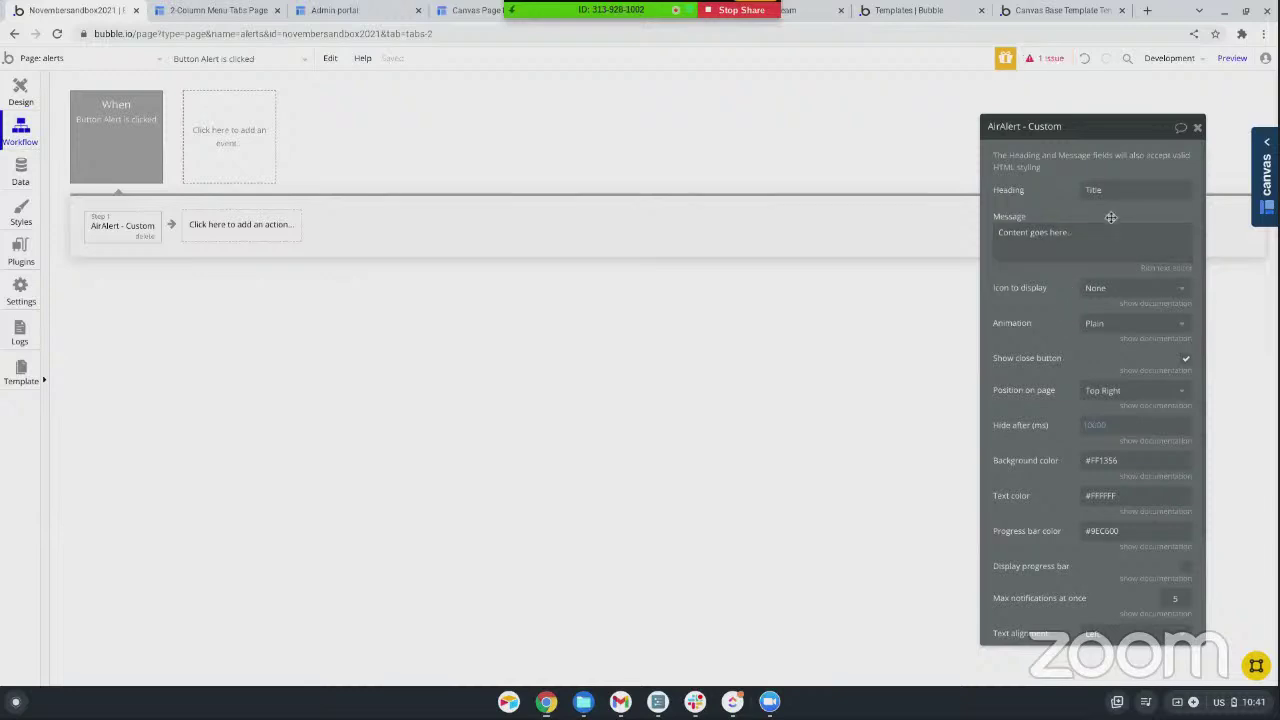
scroll(1064, 366, "down", 4)
- Preview the alerts page and close the Admin portal and Canvas Page browser tabs
left_click(1232, 58)
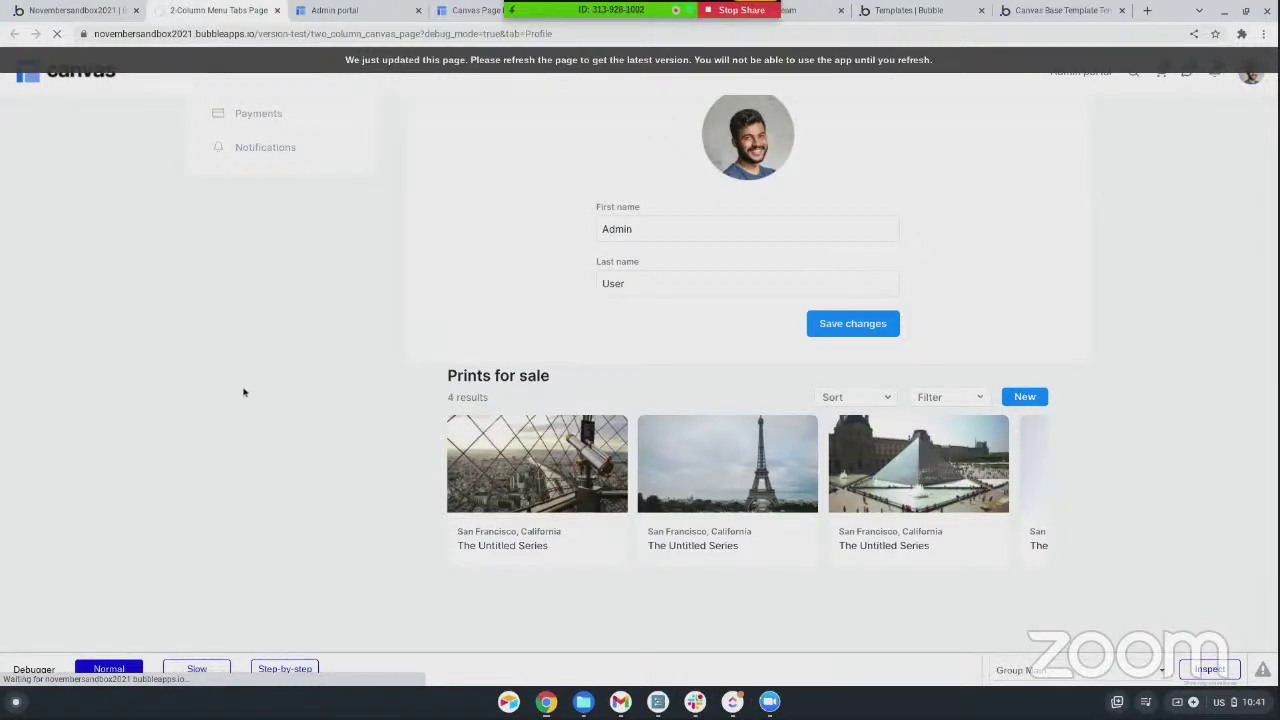
left_click(400, 11)
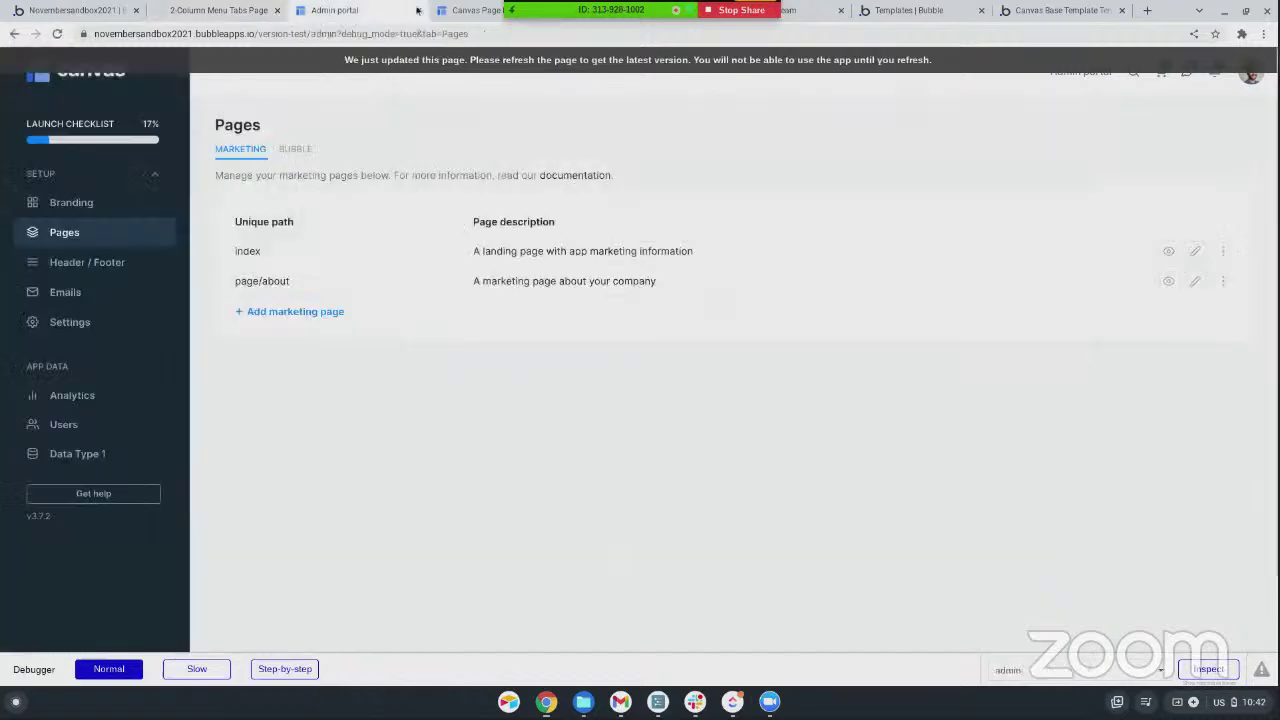
left_click(418, 11)
left_click(418, 11)
left_click(418, 11)
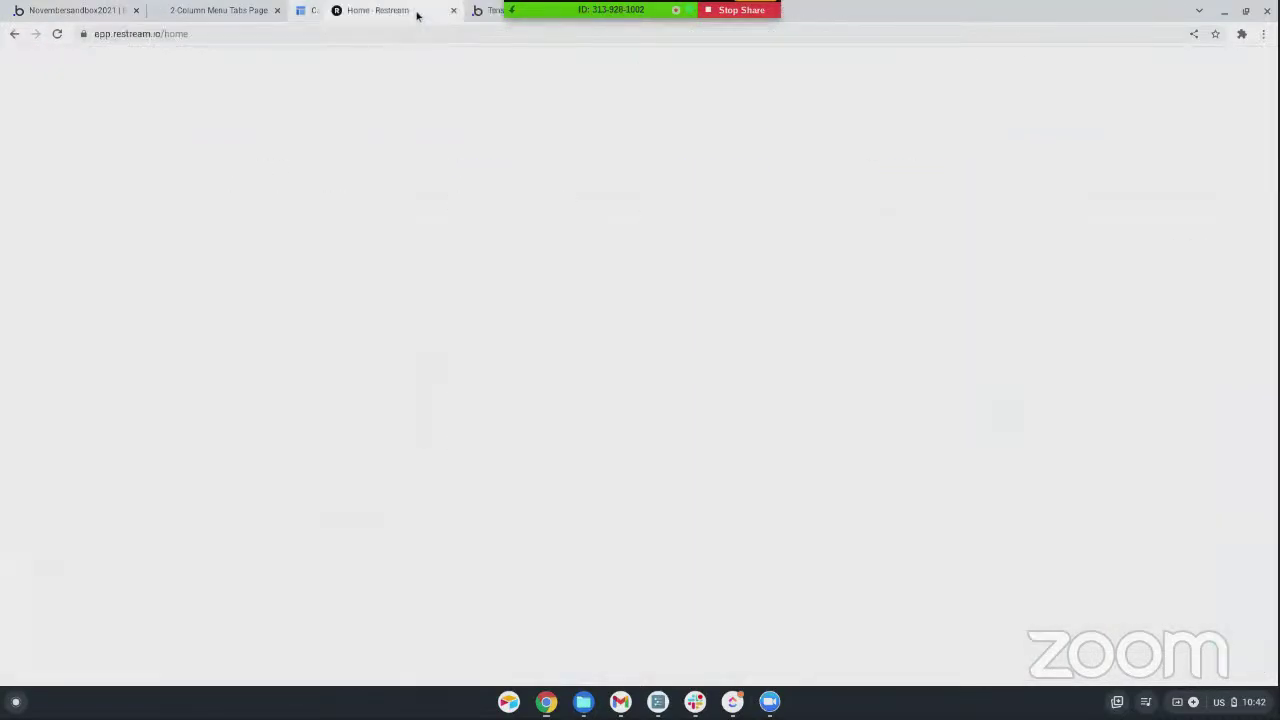
left_click(462, 11)
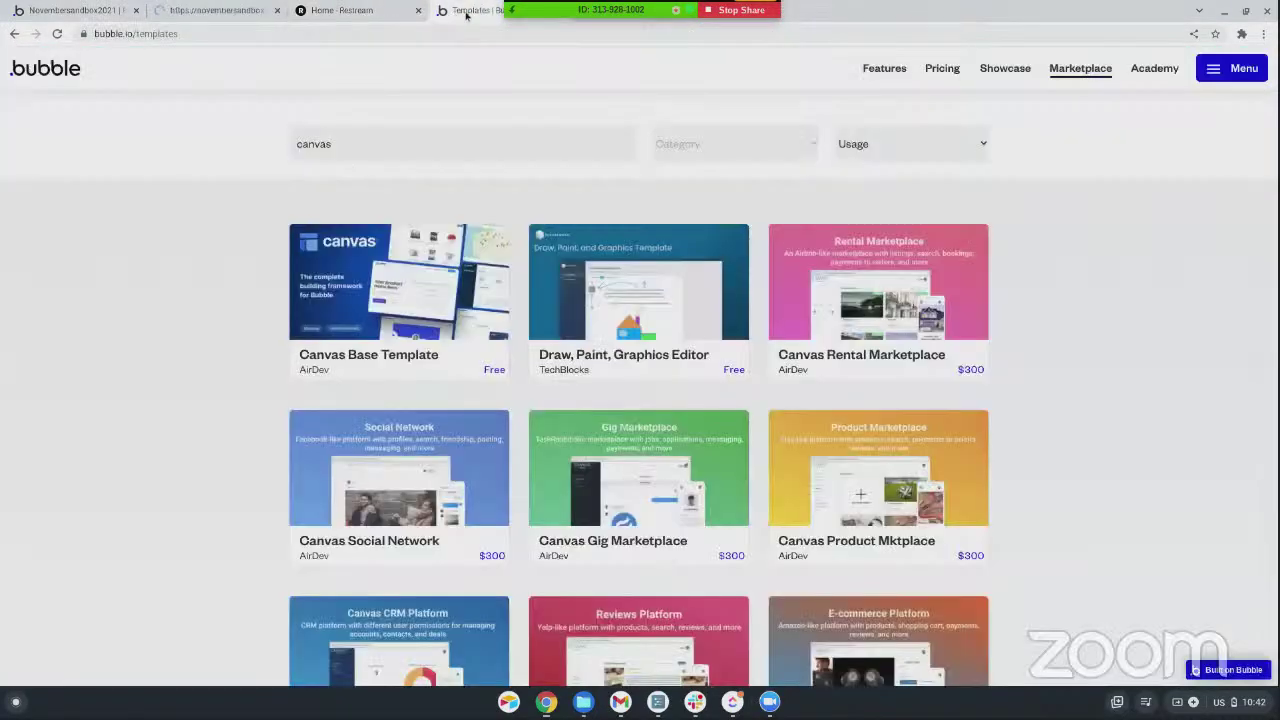
left_click(245, 18)
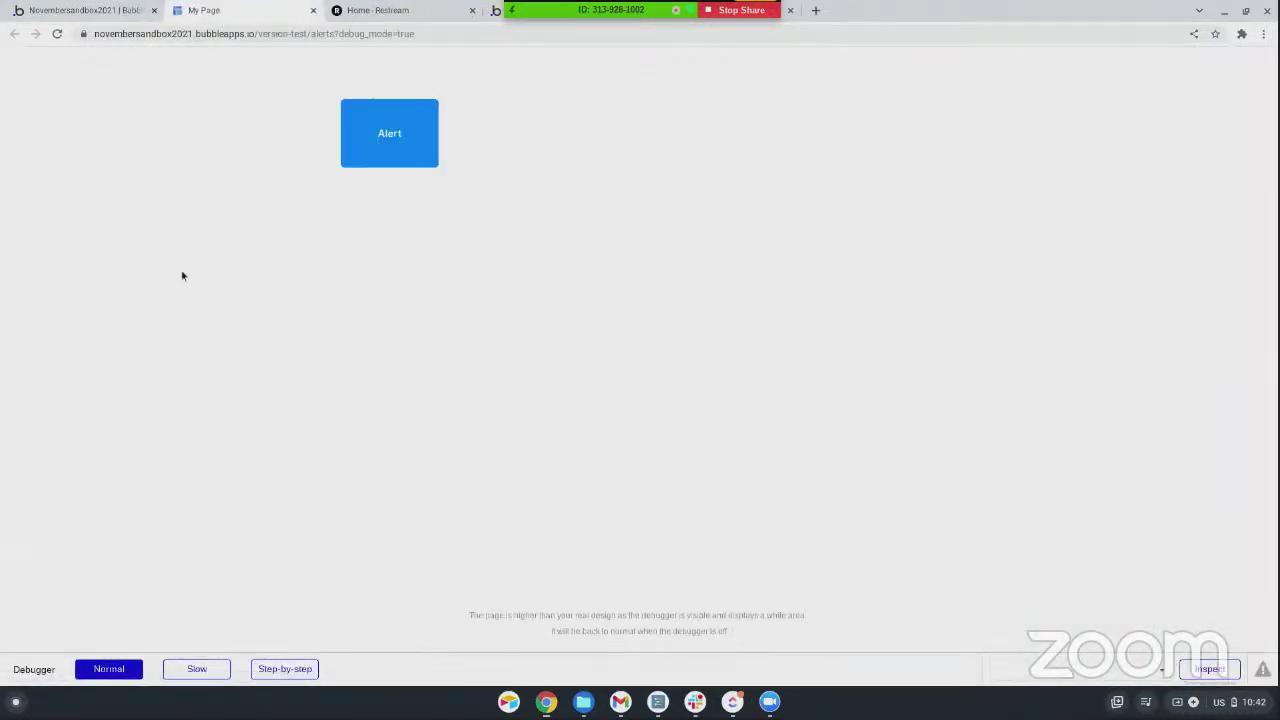
- Test the custom alert by triggering the Alert button in the preview, and return to the Bubble editor
left_click(399, 144)
left_click(380, 143)
left_click(88, 10)
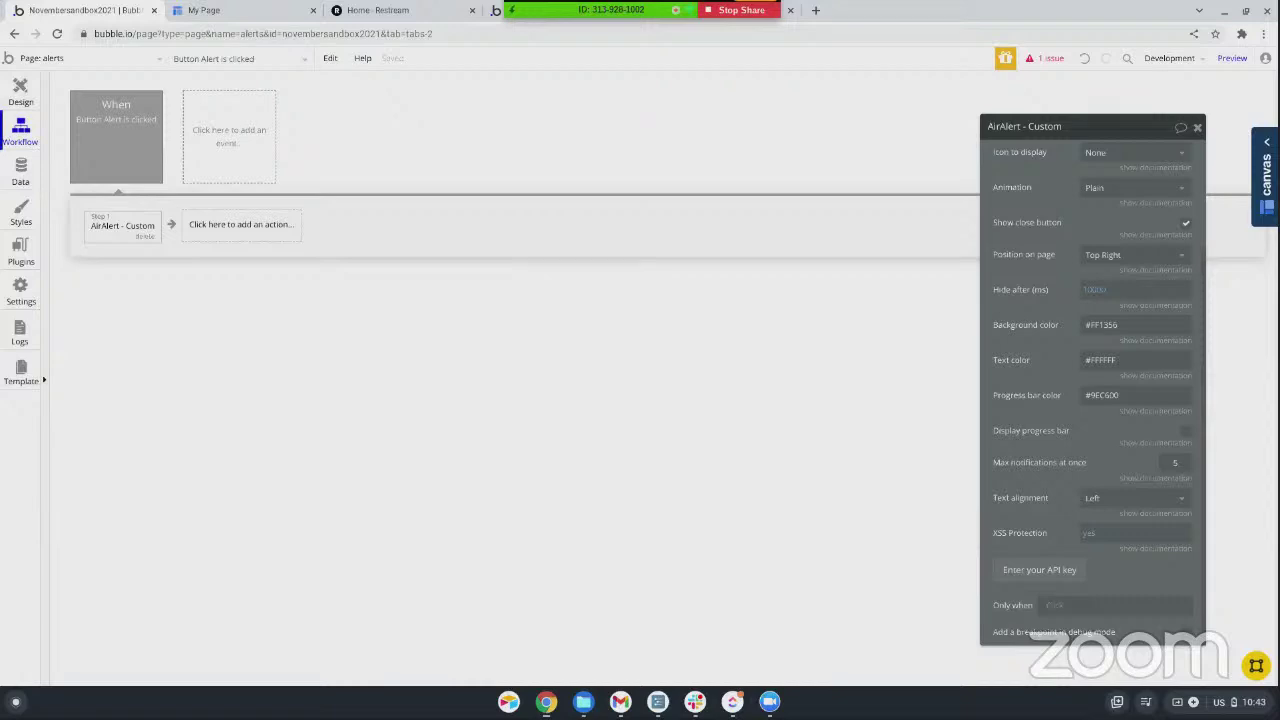
- Add a text input about 325 by 126 px below the Alert button in the page design and delete the extra overlapping input
left_click(20, 92)
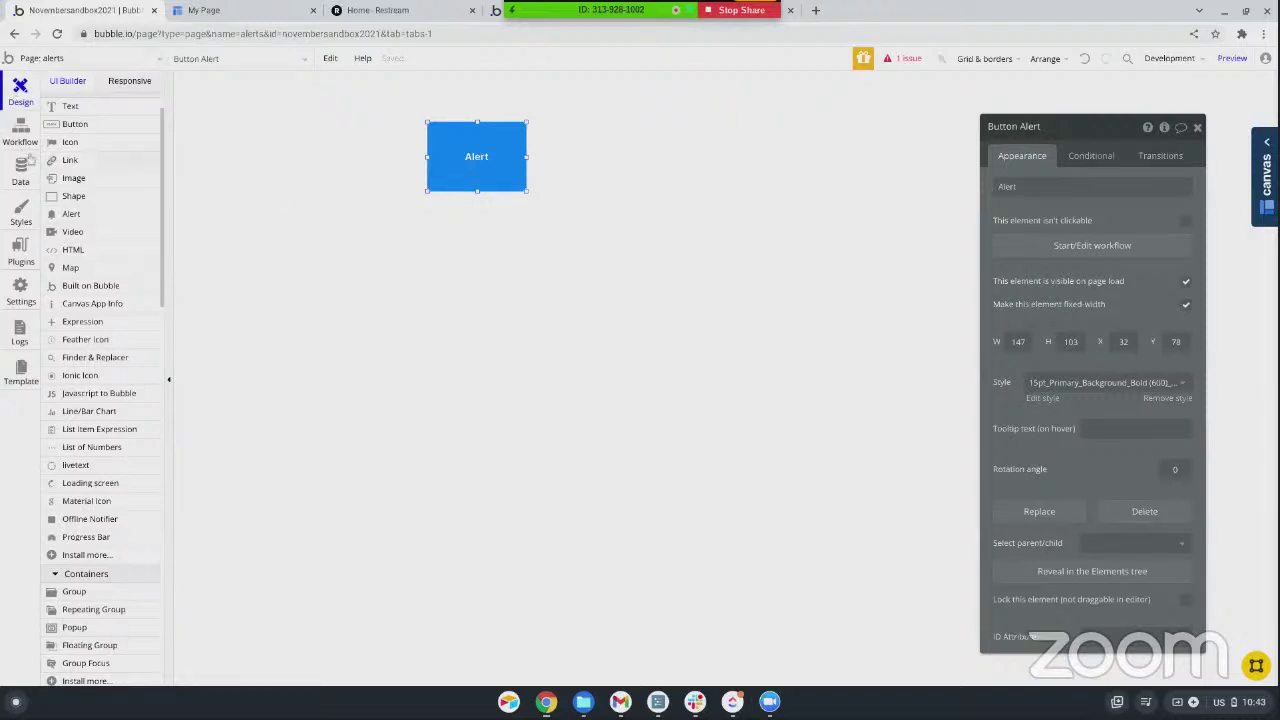
scroll(80, 390, "down", 3)
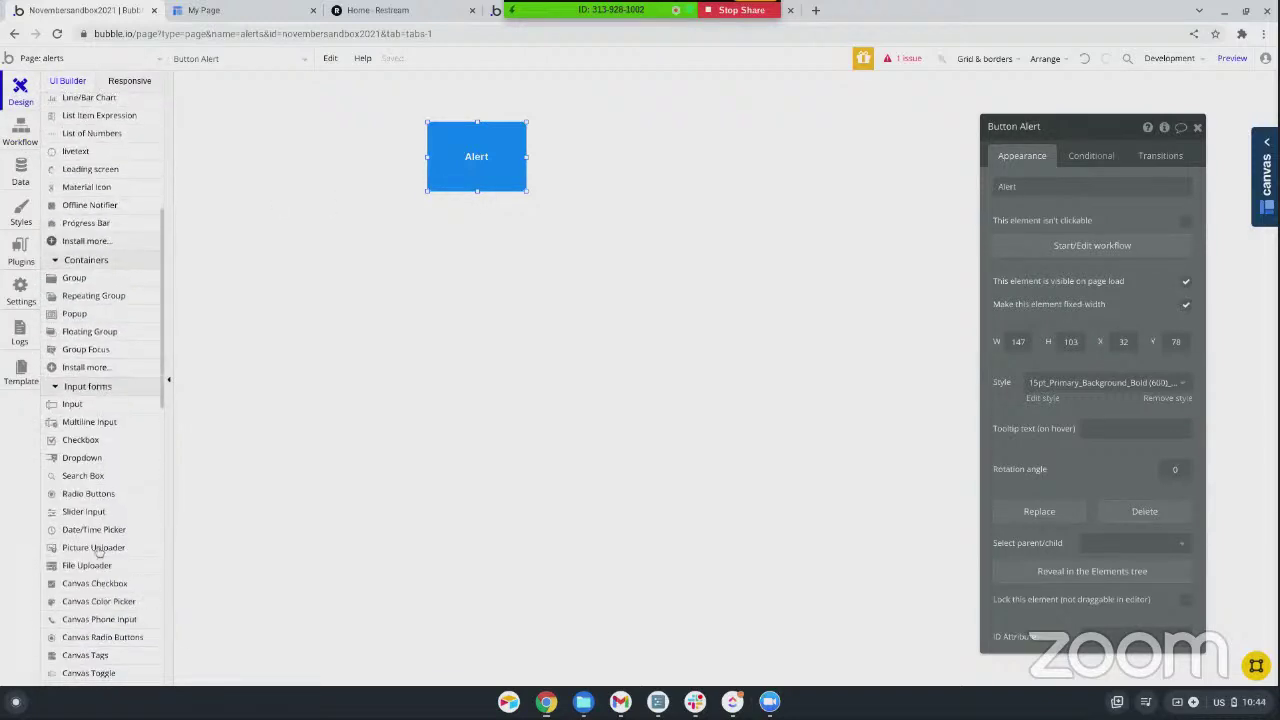
left_click(72, 399)
left_click_drag(507, 221, 722, 303)
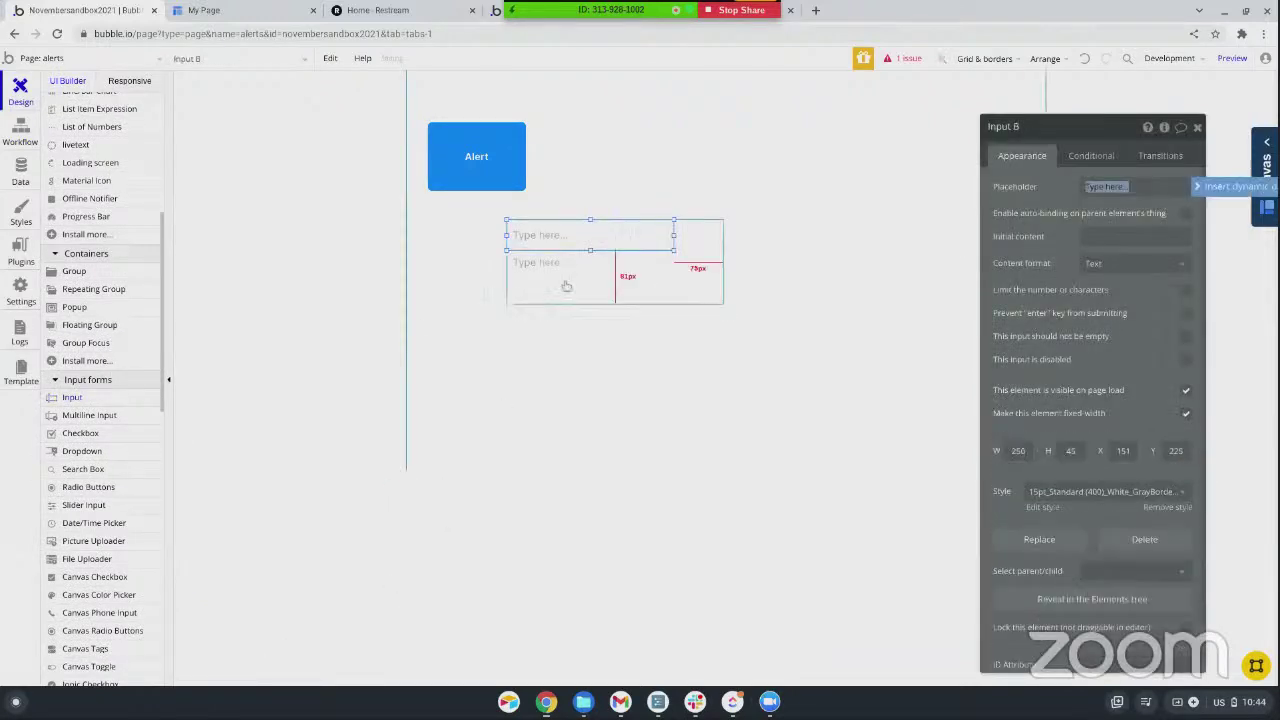
left_click(597, 237)
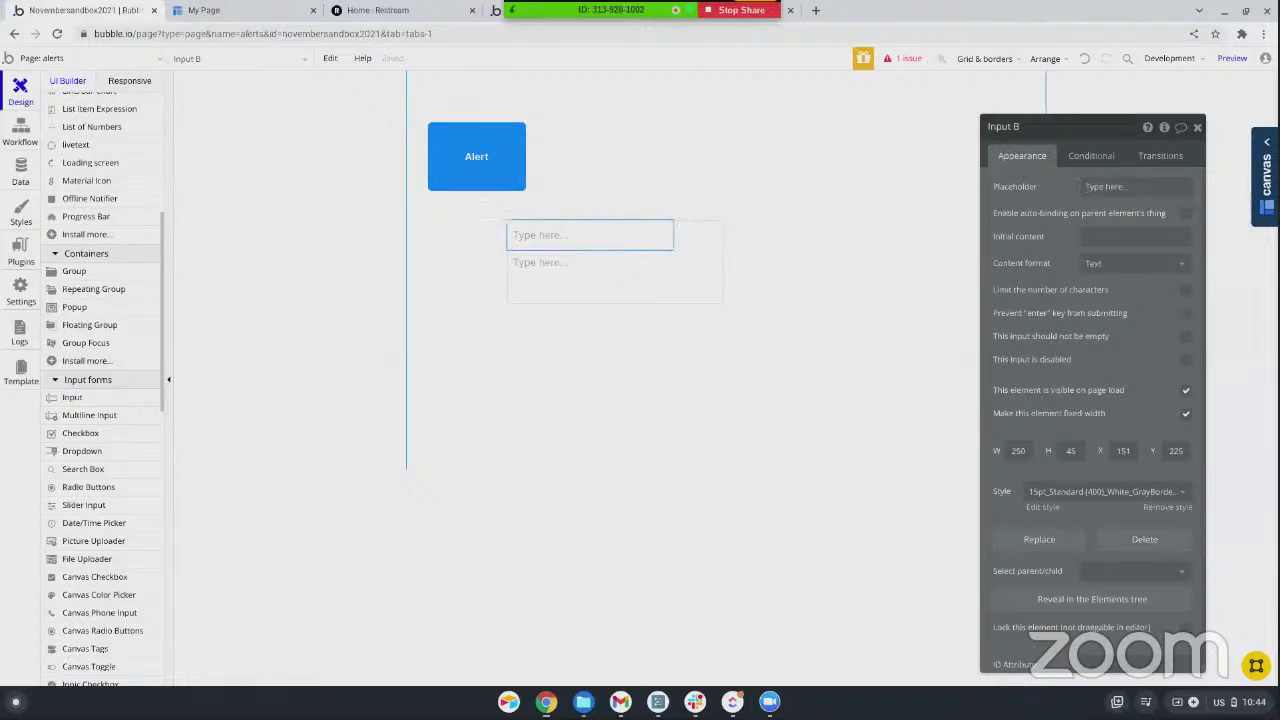
key("Delete")
left_click(613, 264)
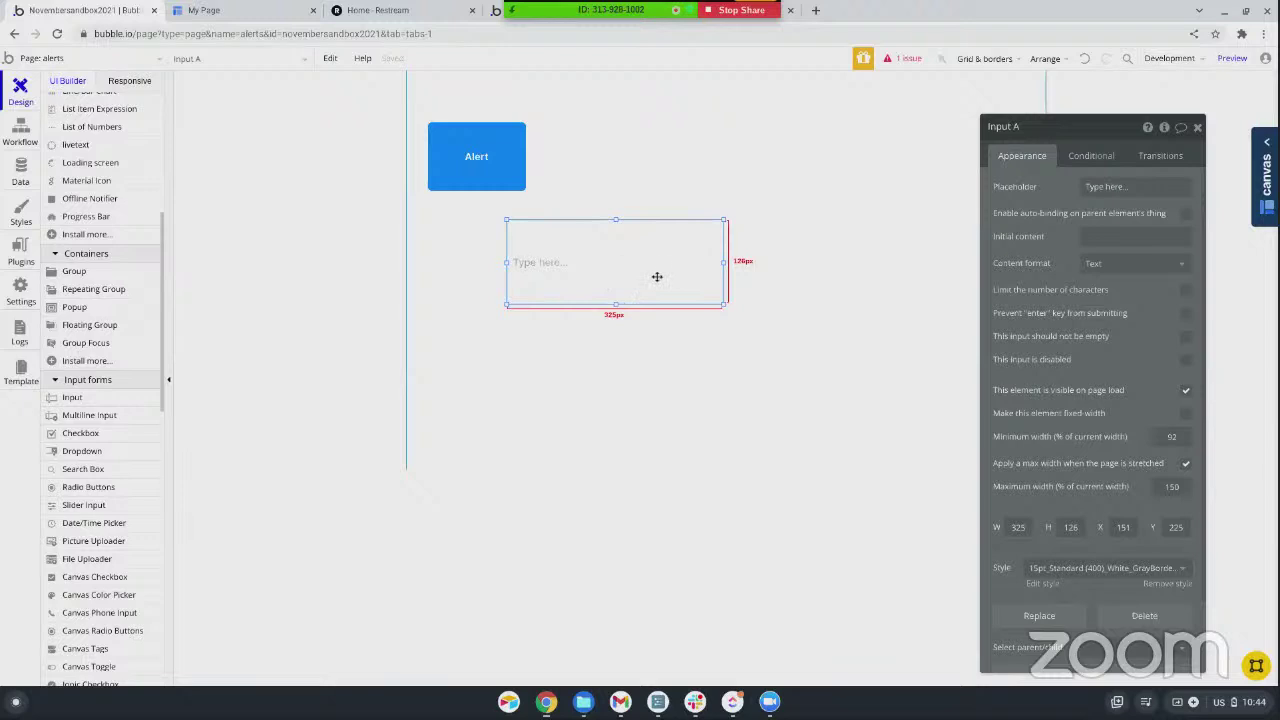
- Add a text element about 288 by 129 px beside the input and make it display Input A's value
scroll(95, 195, "up", 5)
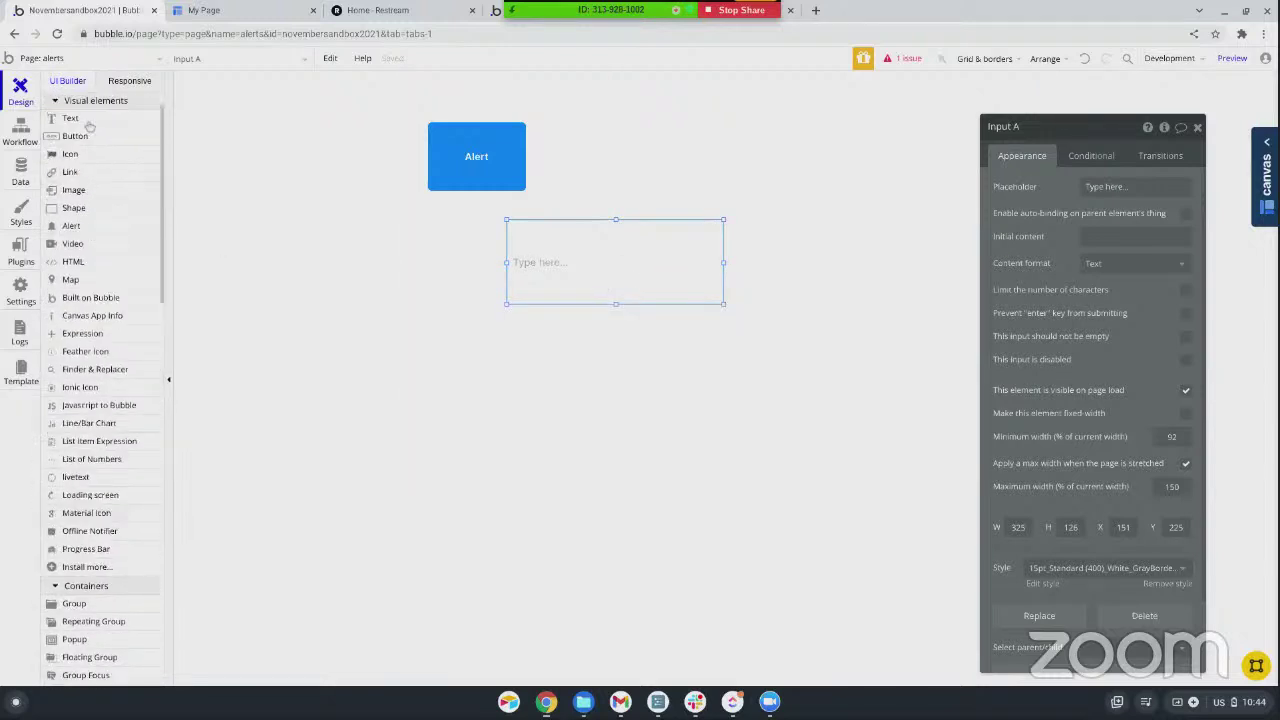
left_click(90, 118)
left_click_drag(737, 217, 930, 302)
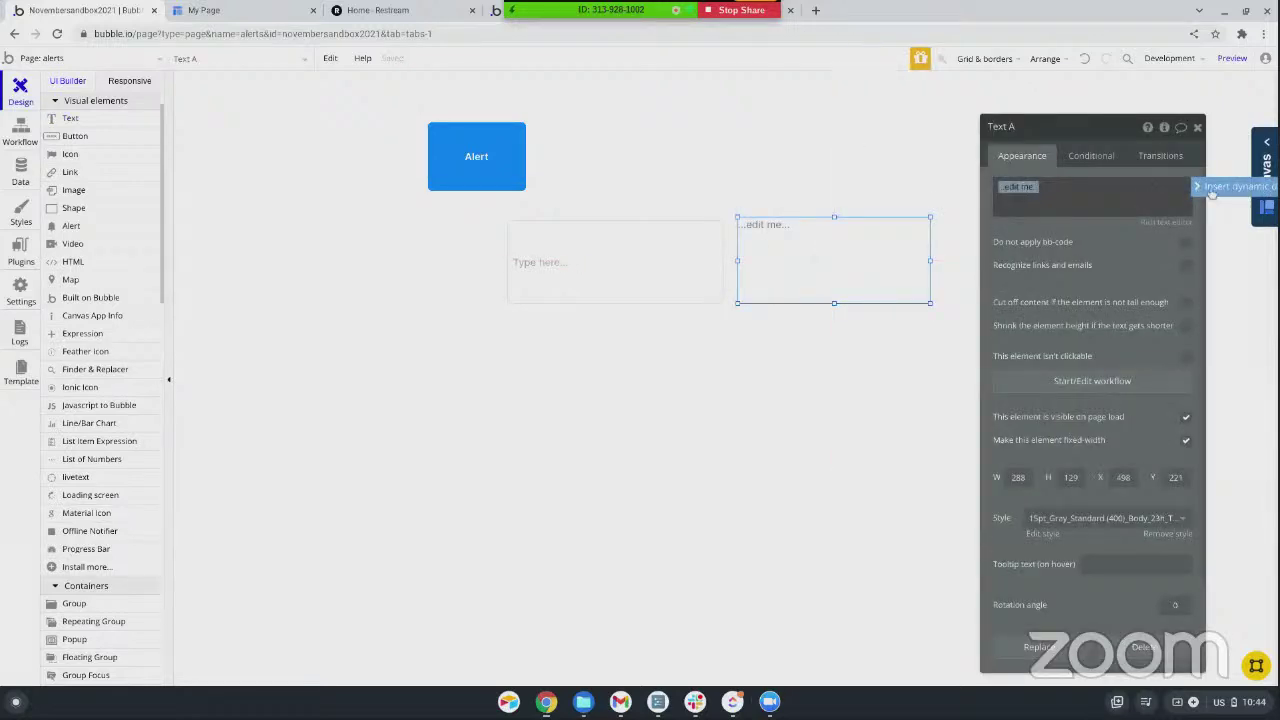
left_click(1230, 186)
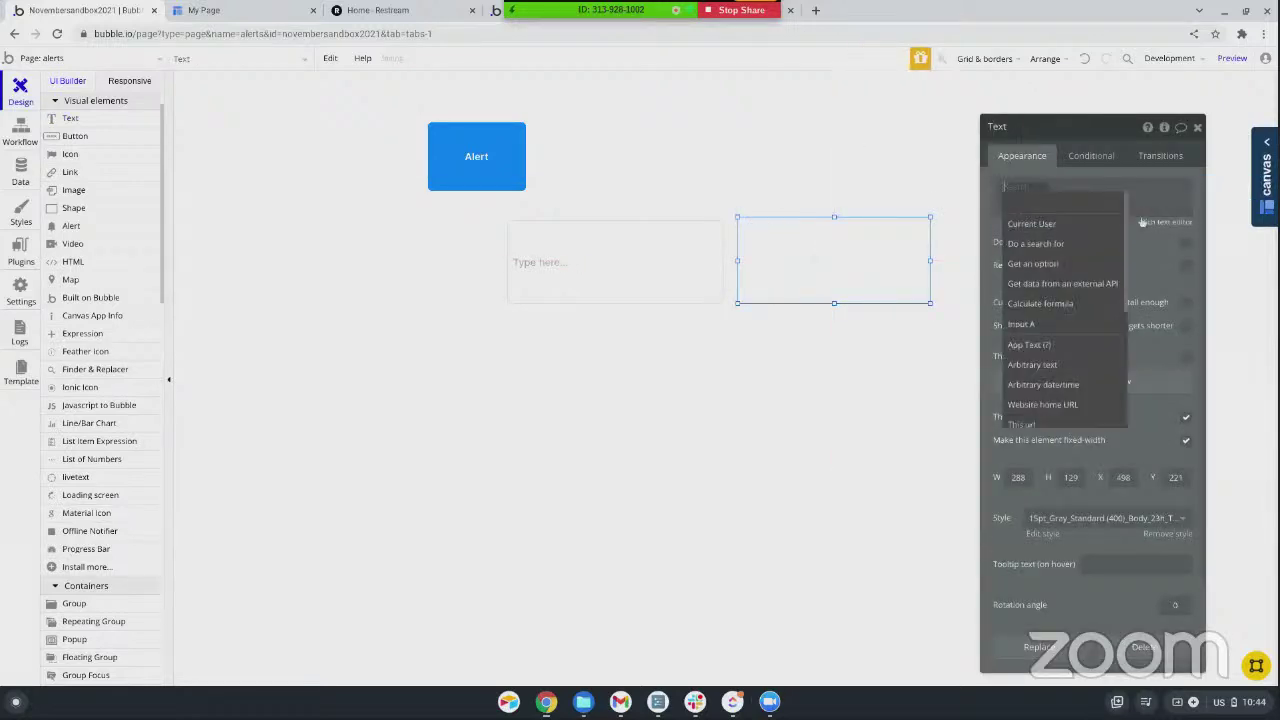
left_click(1020, 330)
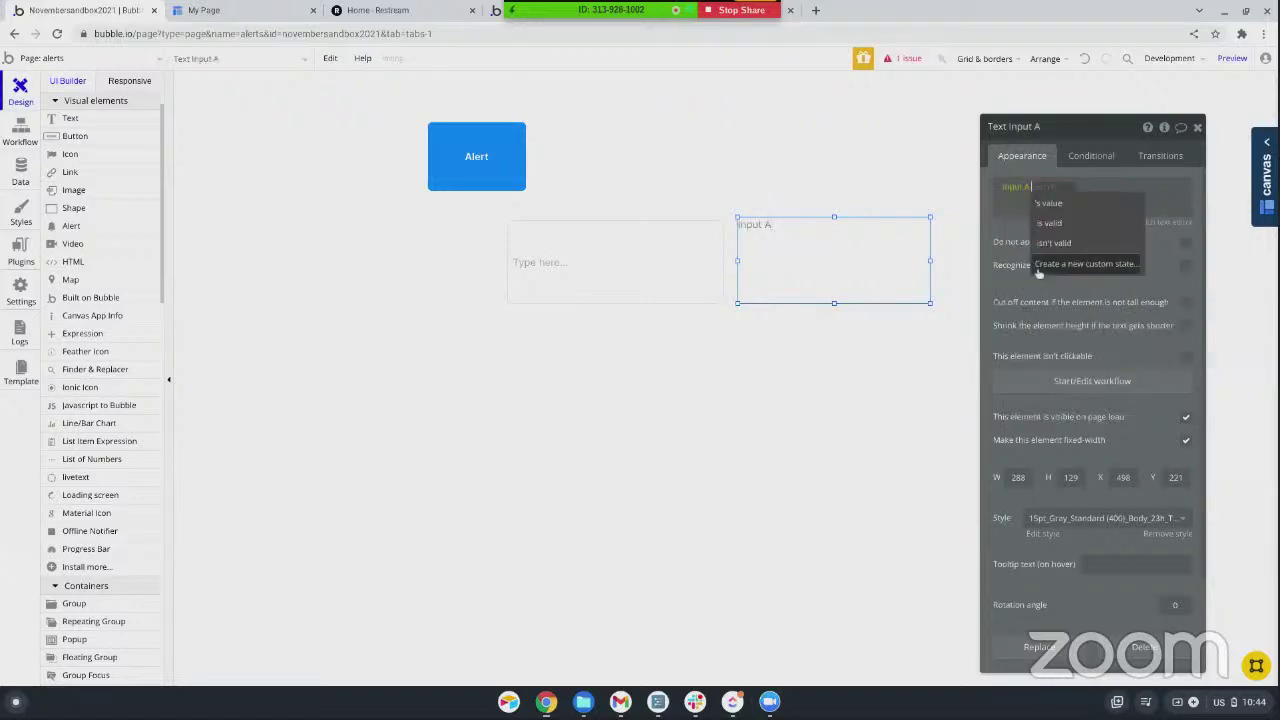
left_click(1050, 203)
- Preview the alerts page, look up "emoji" suggestions in a new browser tab, and return to the Bubble editor
left_click(1232, 58)
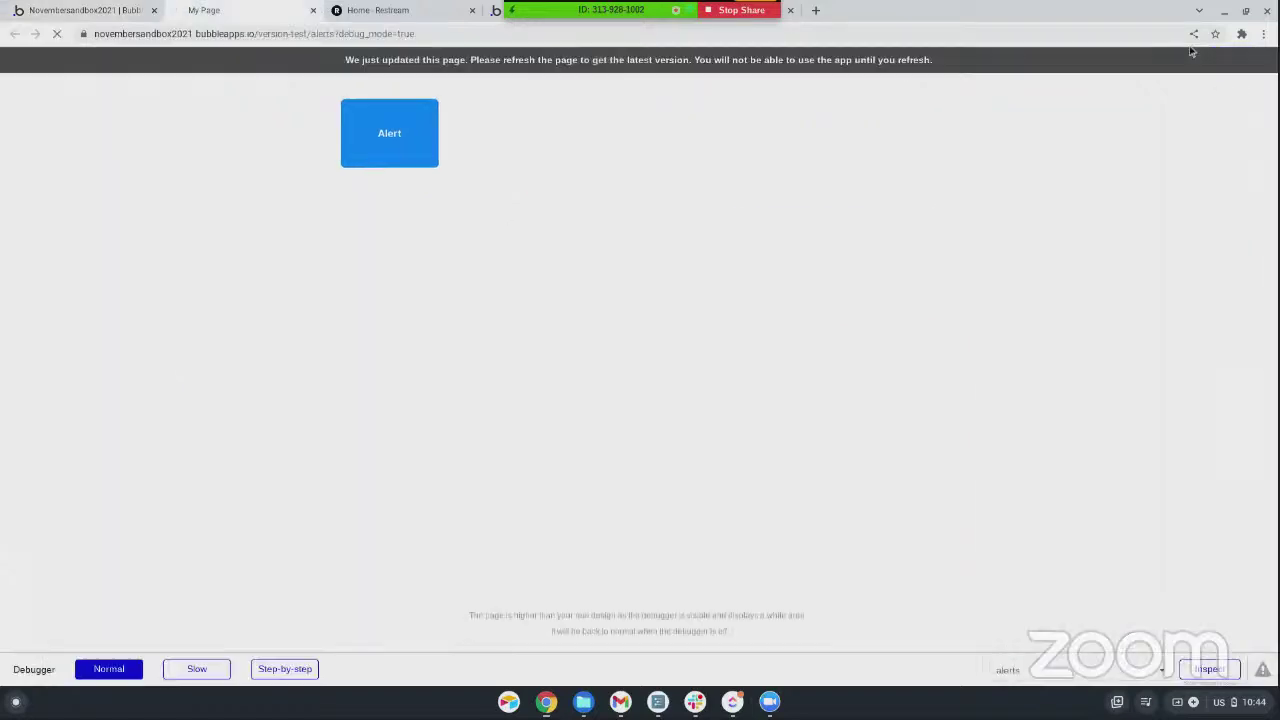
left_click(816, 10)
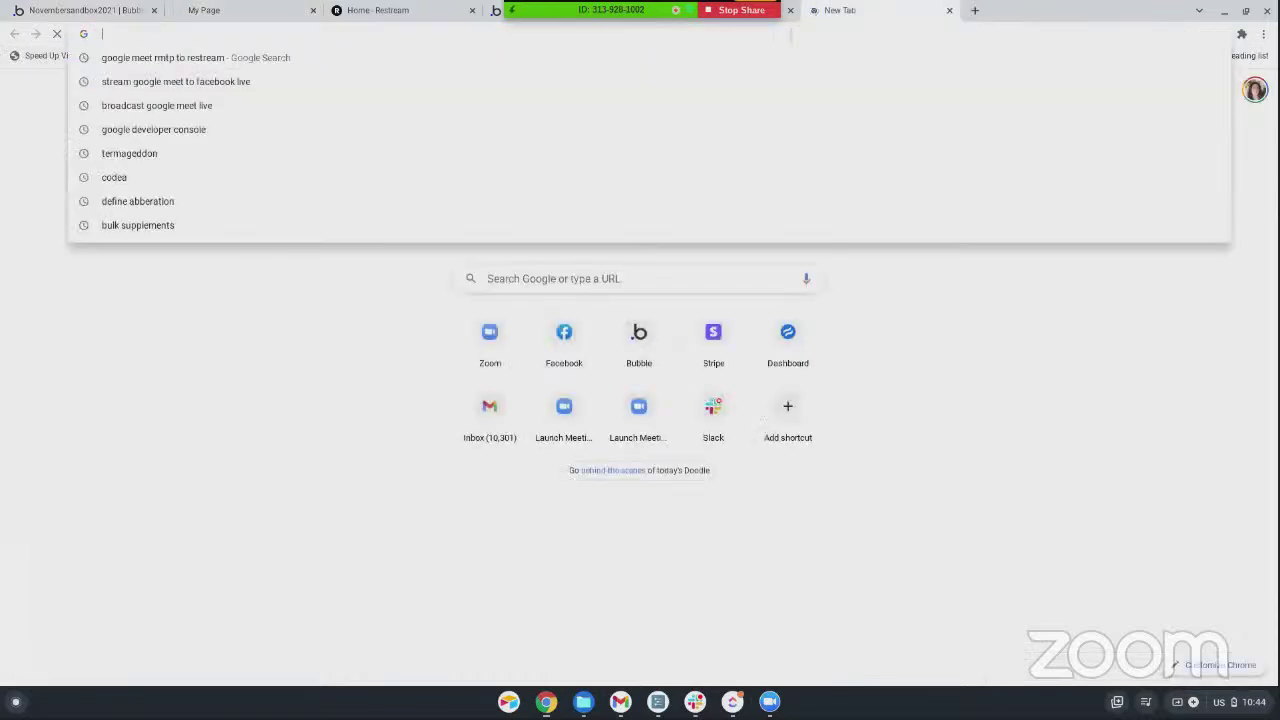
type("emoji")
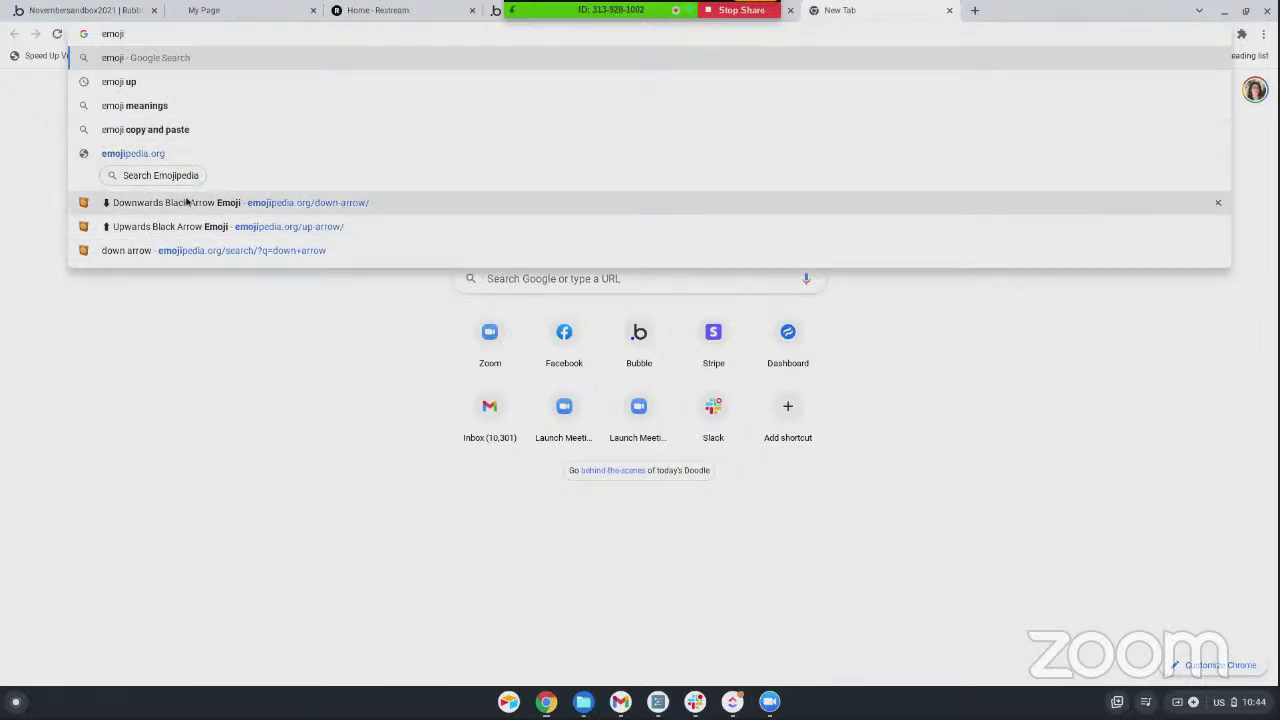
left_click(87, 10)
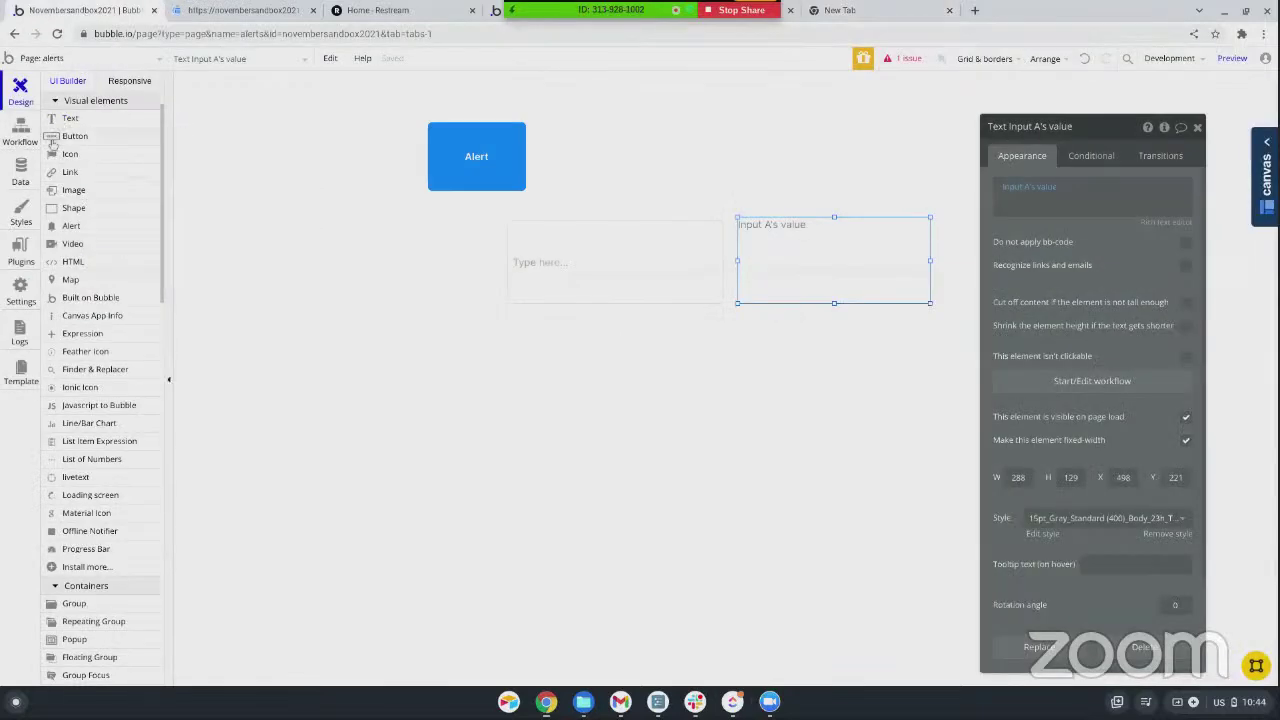
- Search the installable plugins for "emoji" and browse the matching plugins
left_click(16, 258)
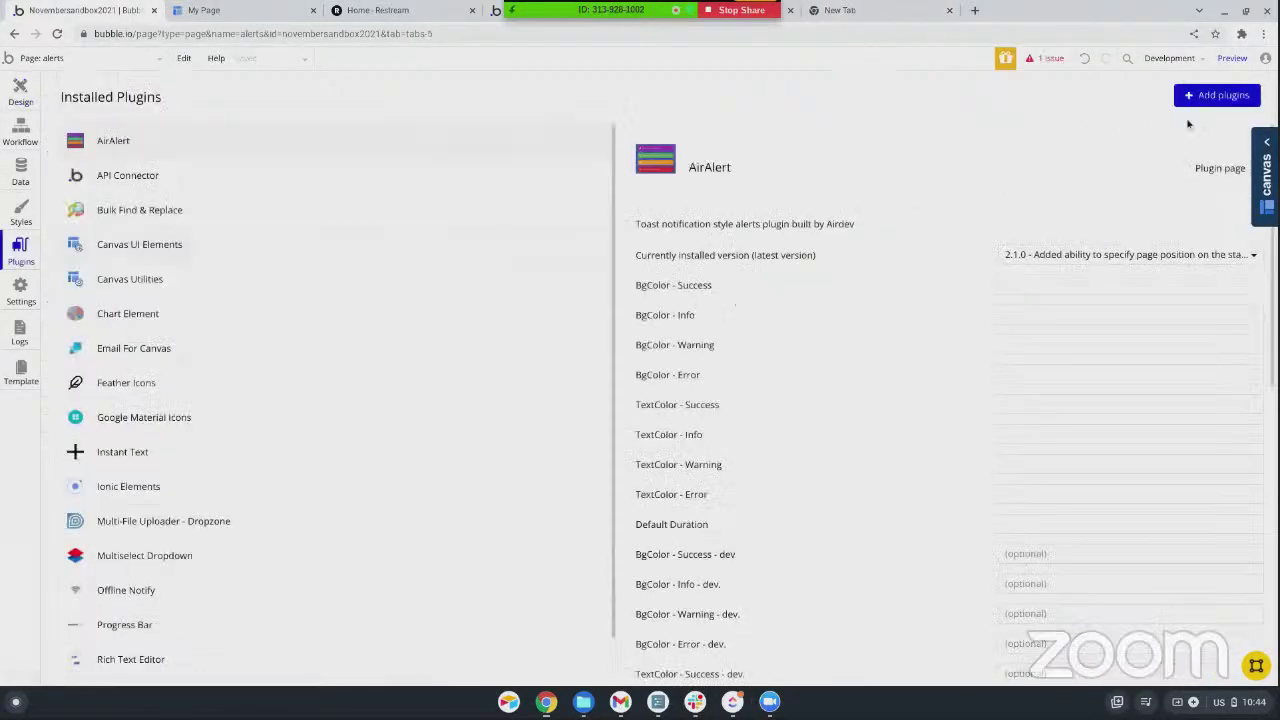
left_click(1238, 97)
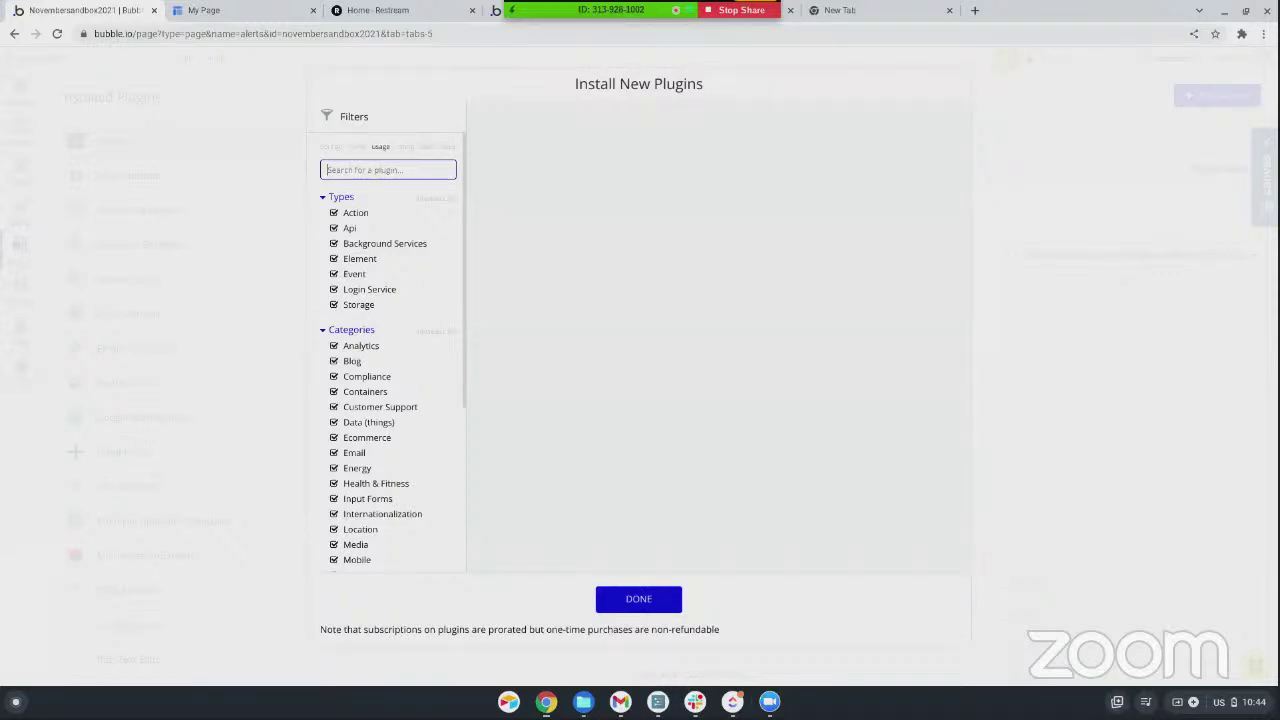
type("emoji")
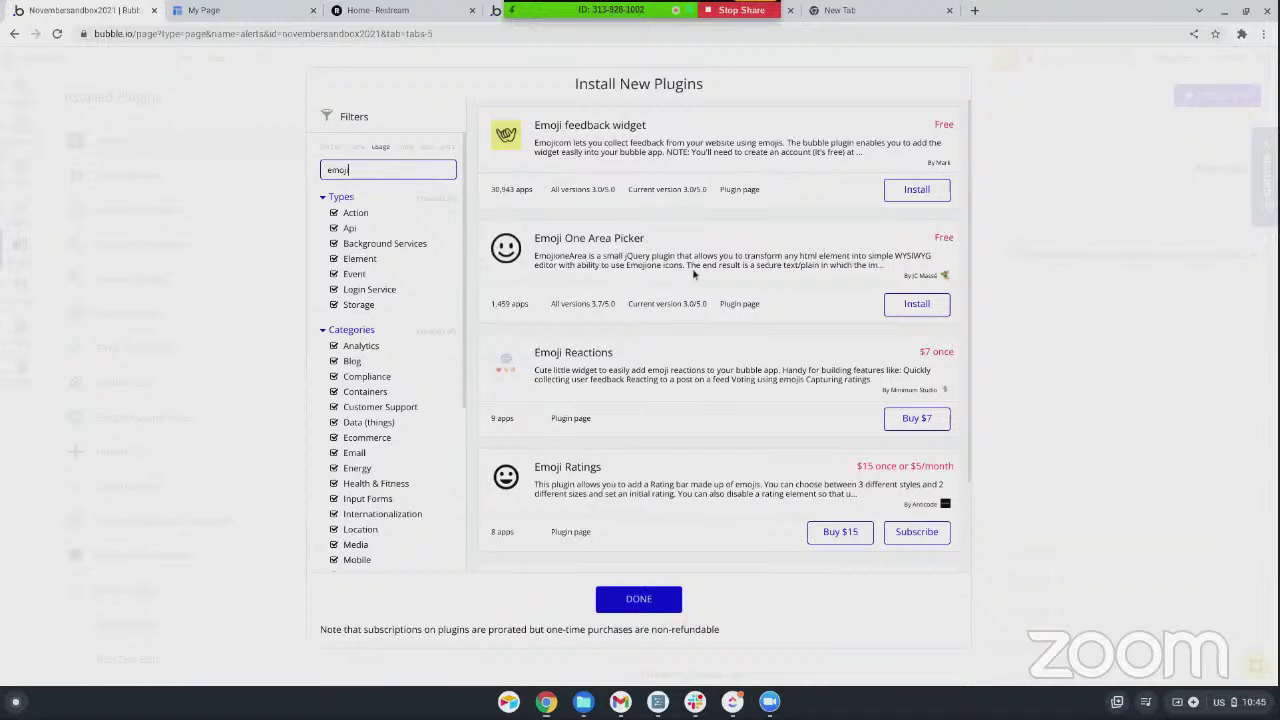
scroll(656, 316, "down", 2)
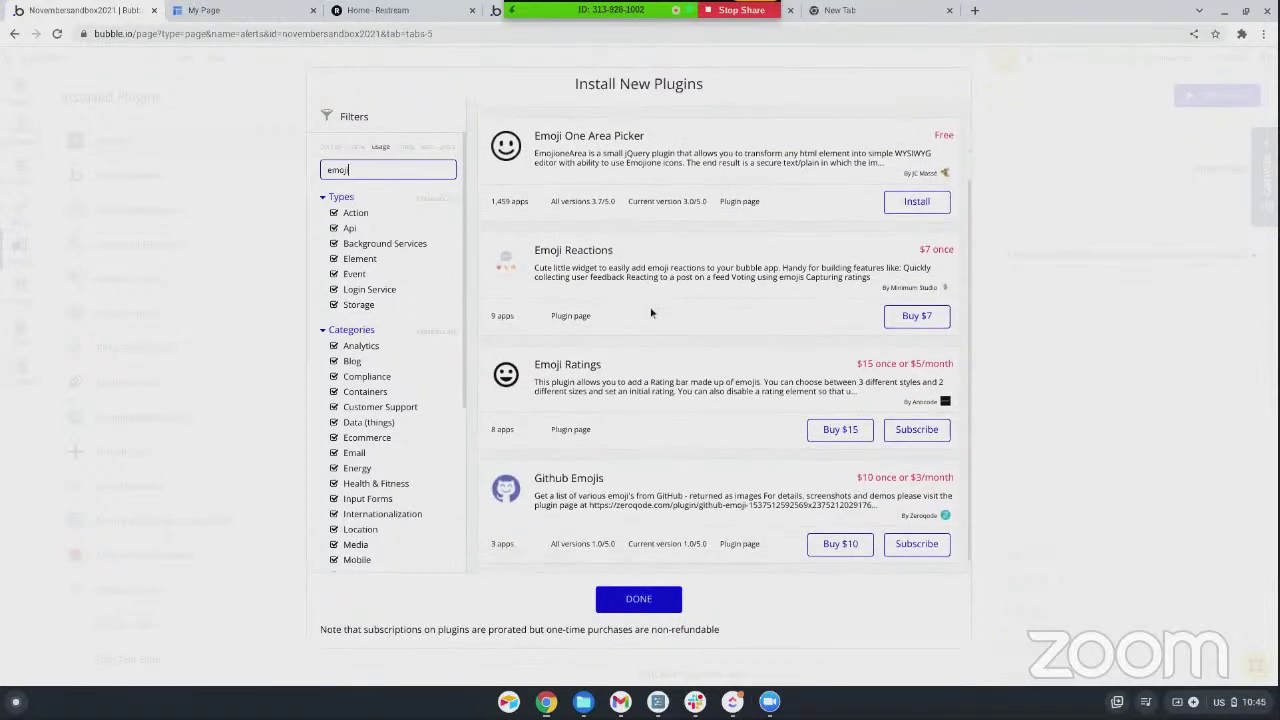
scroll(645, 311, "up", 1)
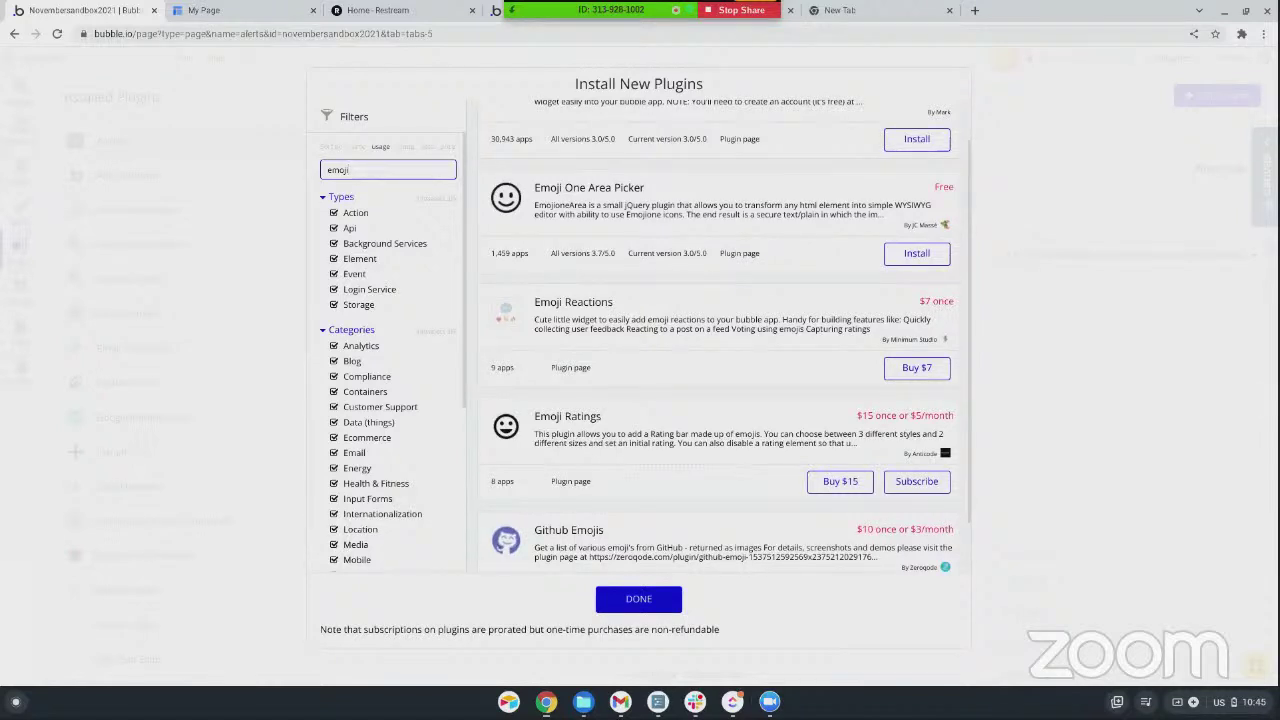
- Subscribe to the Github Emojis plugin at $3/month, finish installing, and open its entry among the installed plugins
scroll(638, 297, "up", 1)
scroll(638, 297, "up", 1)
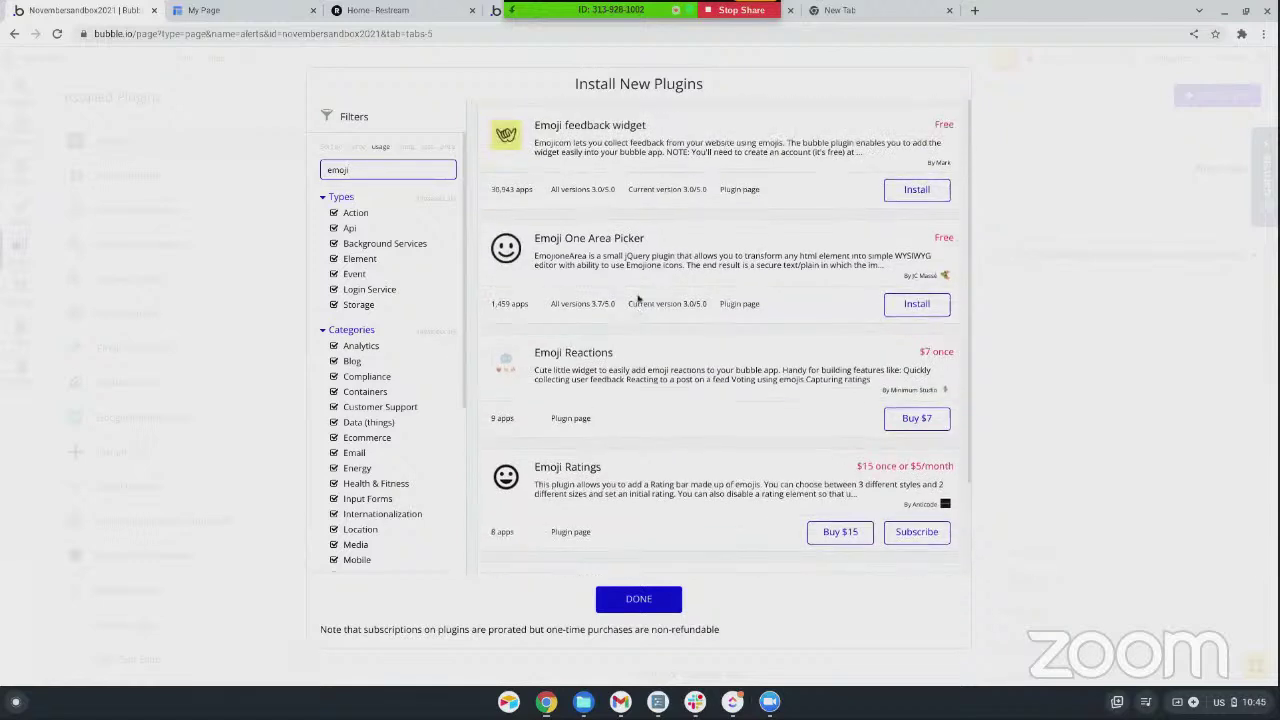
scroll(638, 297, "down", 2)
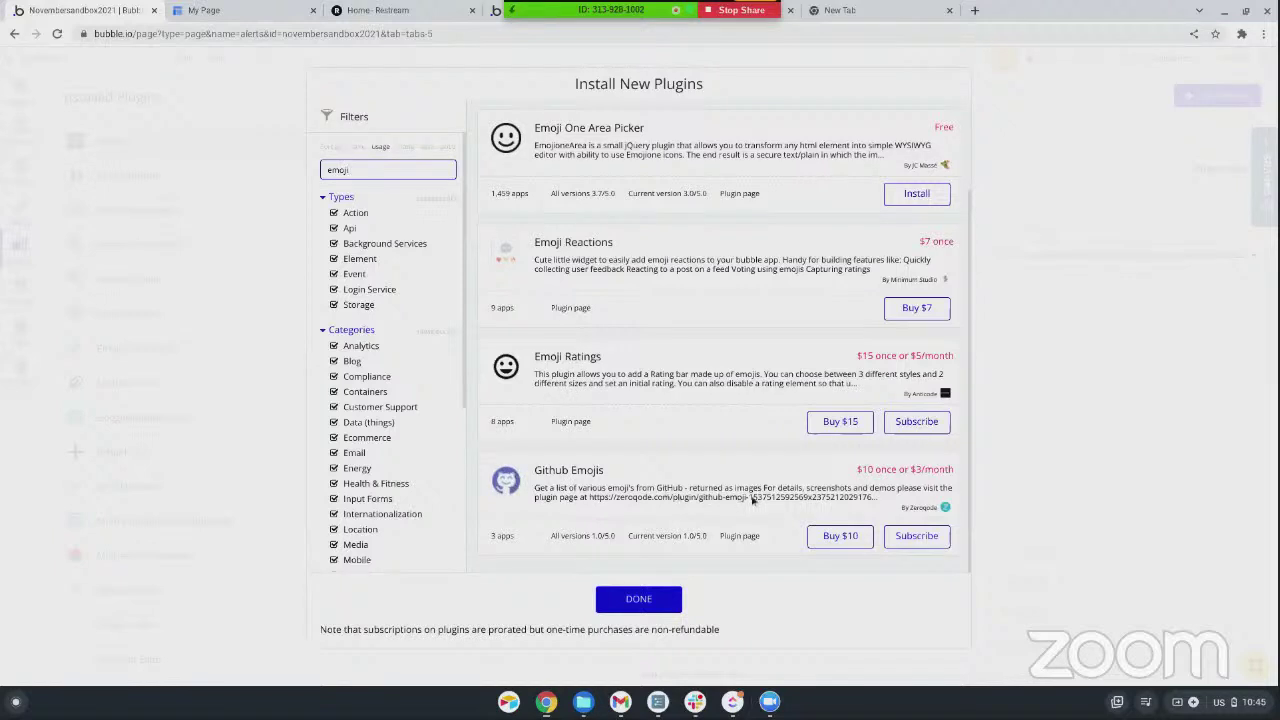
left_click(910, 546)
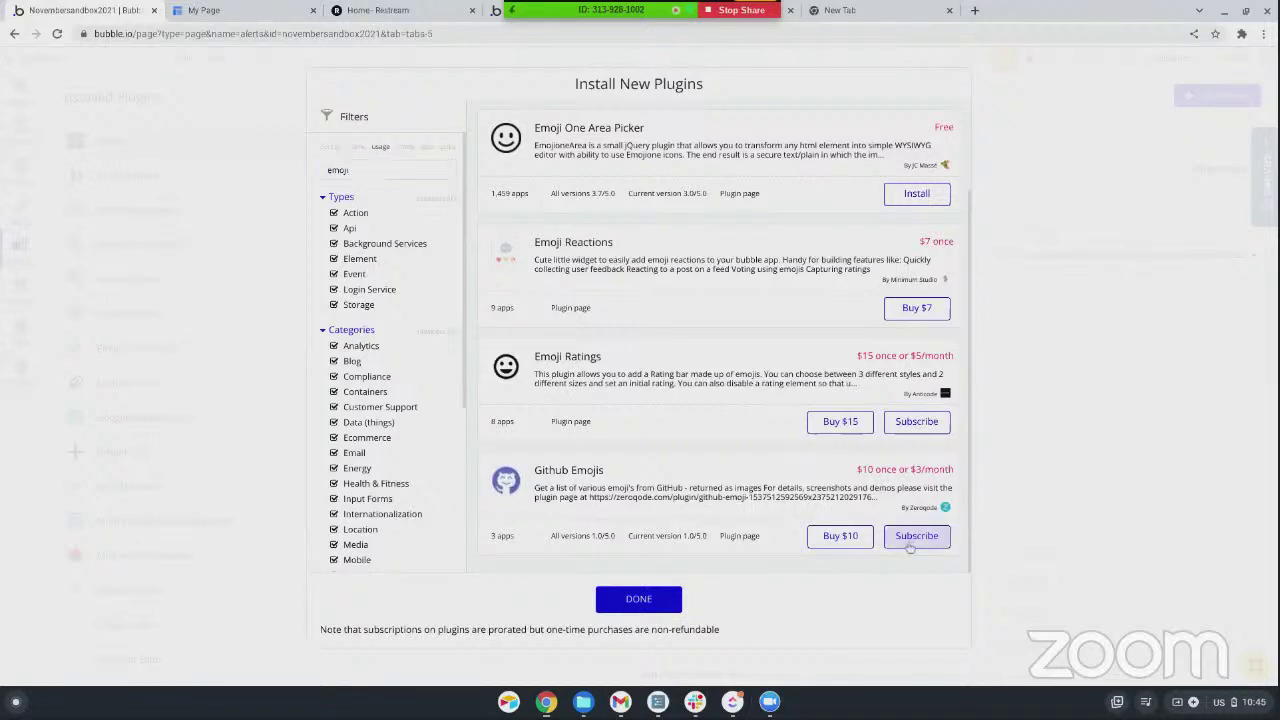
left_click(651, 229)
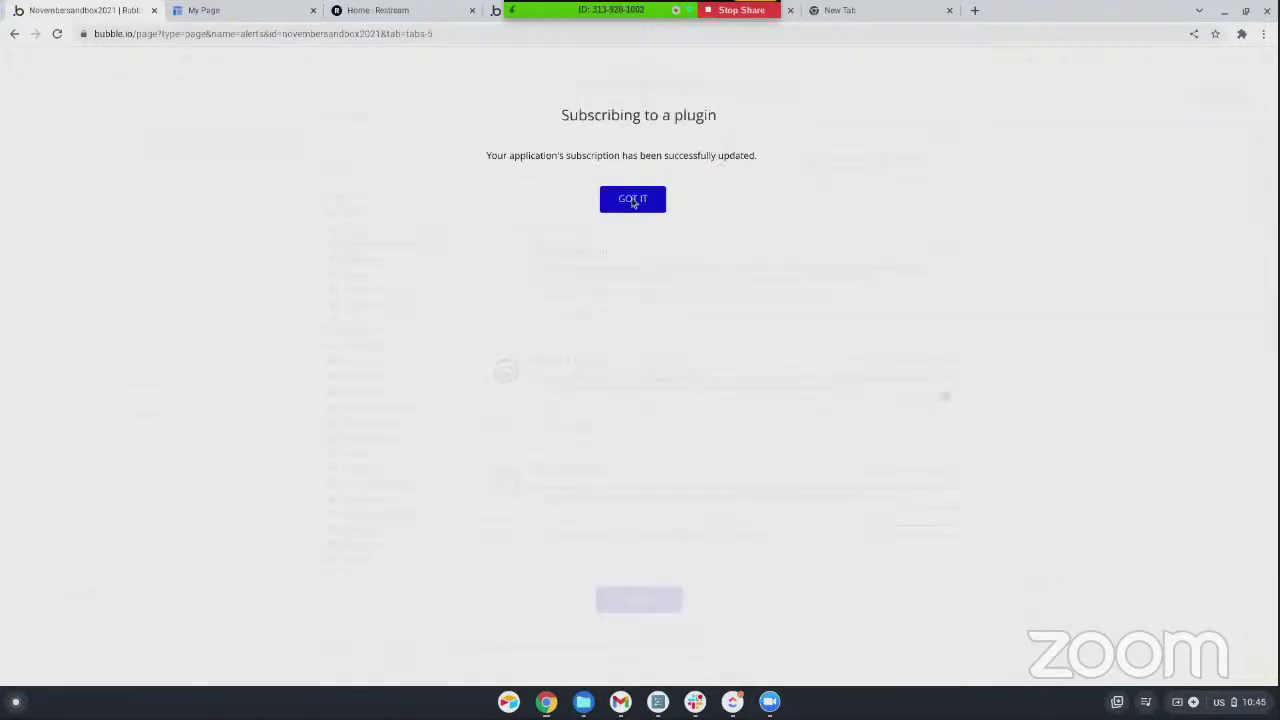
left_click(630, 199)
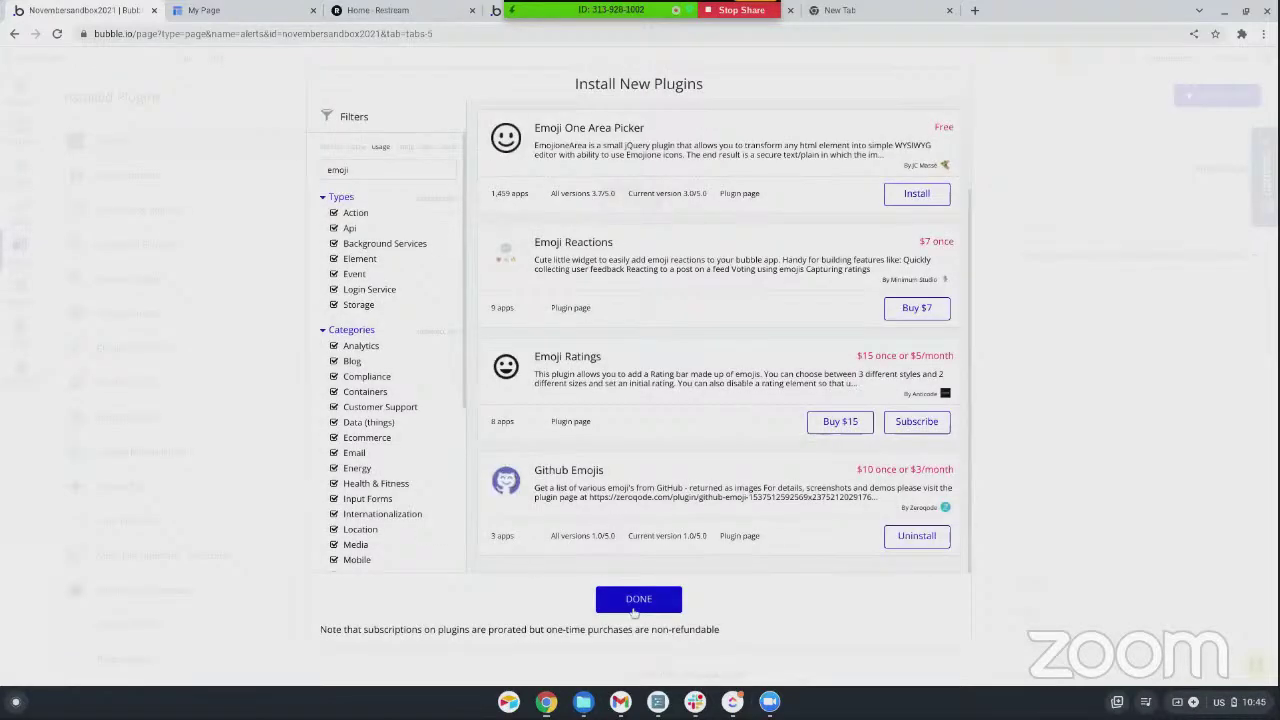
left_click(638, 598)
left_click(129, 414)
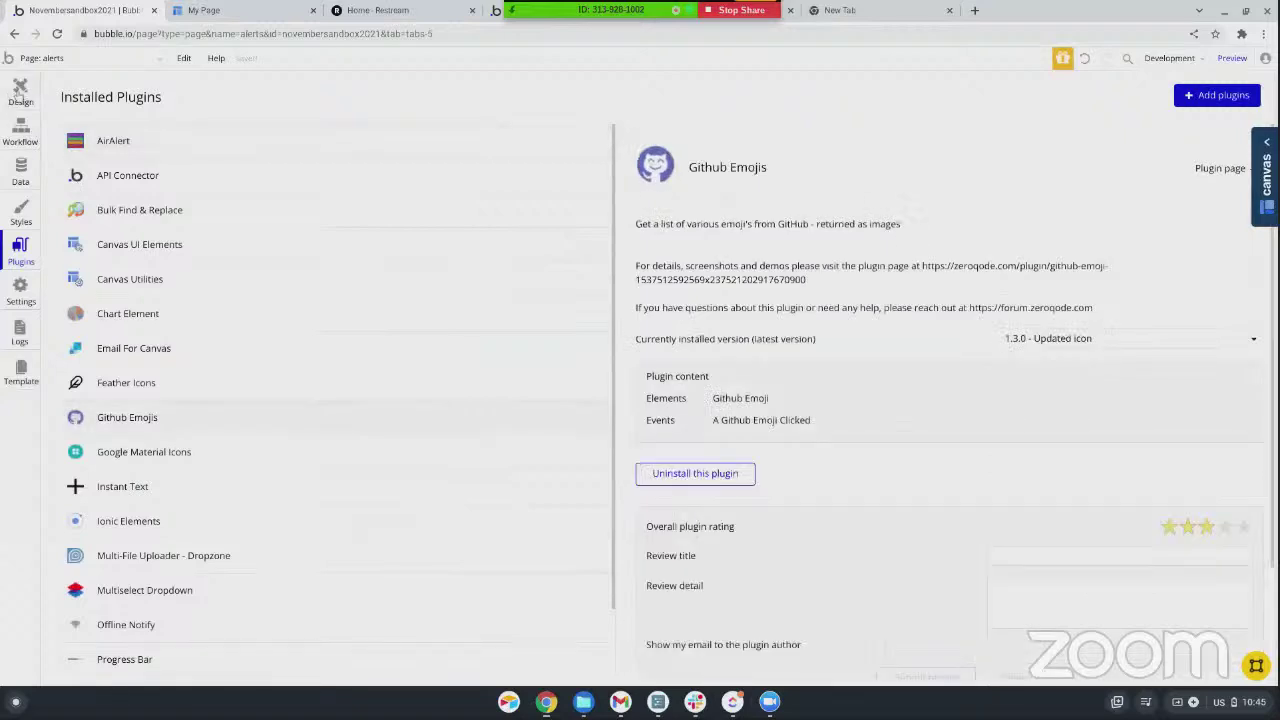
- Try a Github Emoji element about 18 by 14 px above the text input, review its appearance settings, and delete it
left_click(20, 92)
scroll(80, 200, "down", 2)
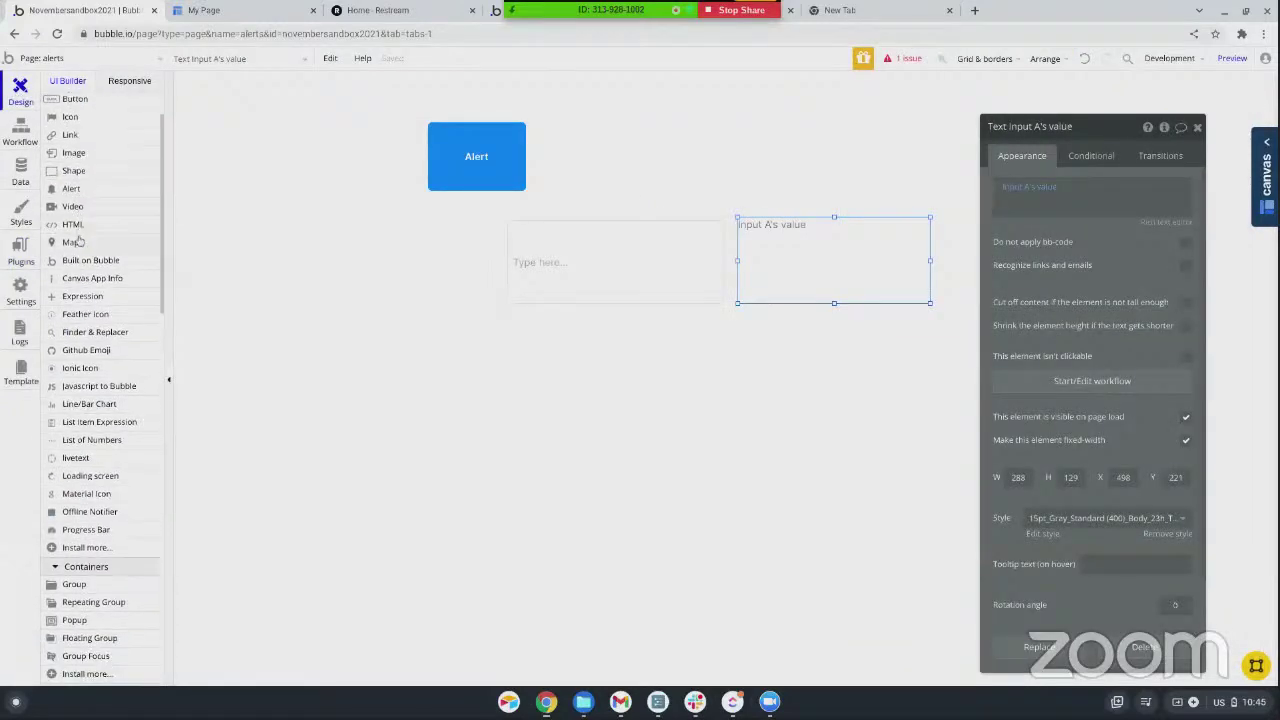
scroll(80, 240, "down", 3)
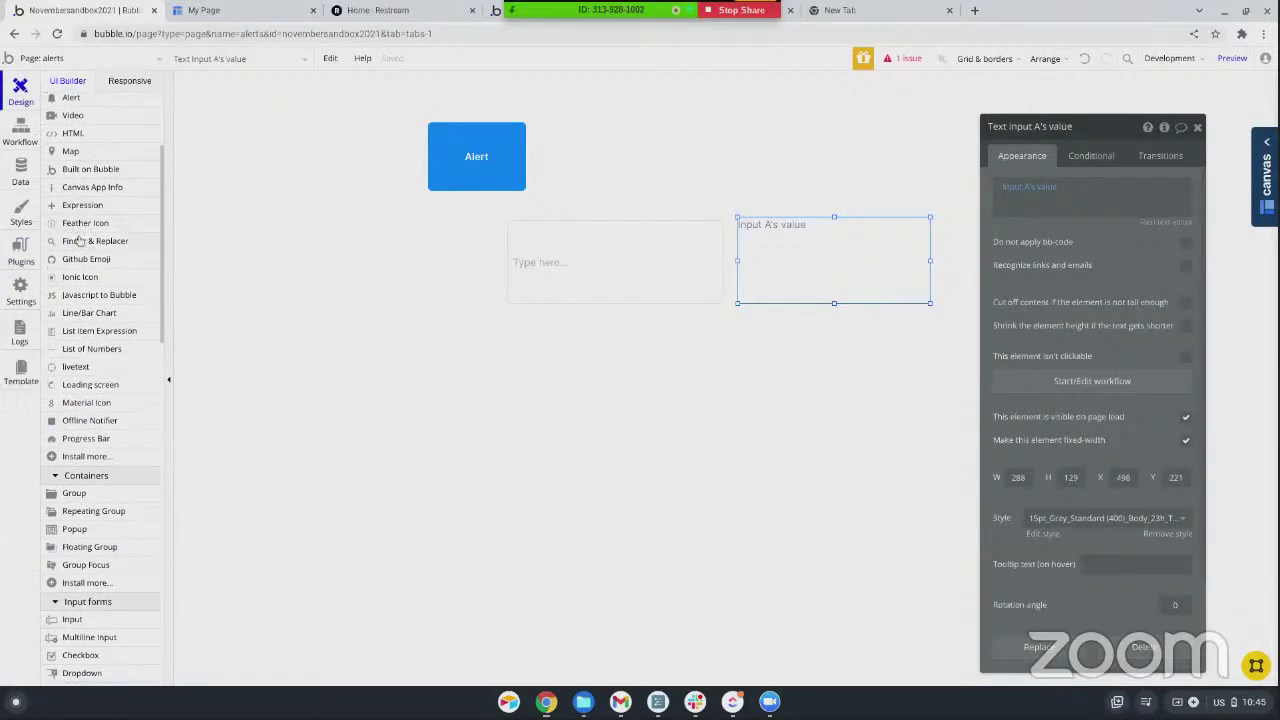
left_click(80, 235)
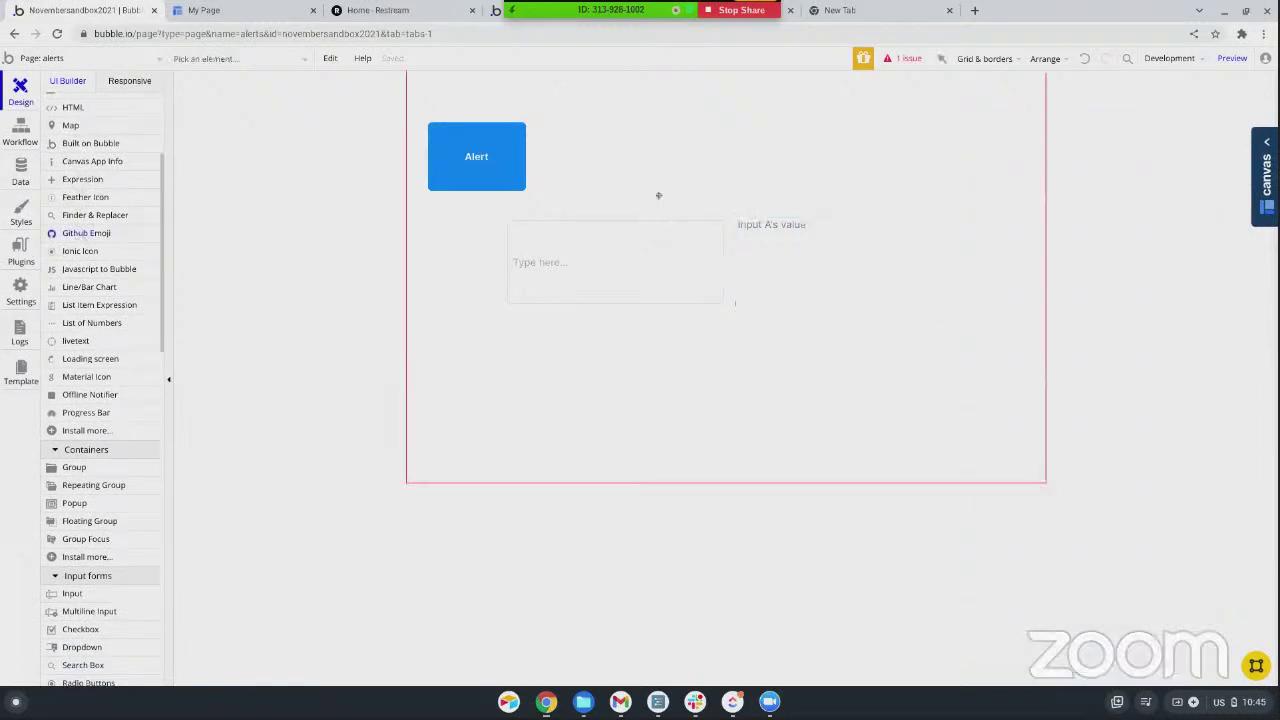
left_click(659, 195)
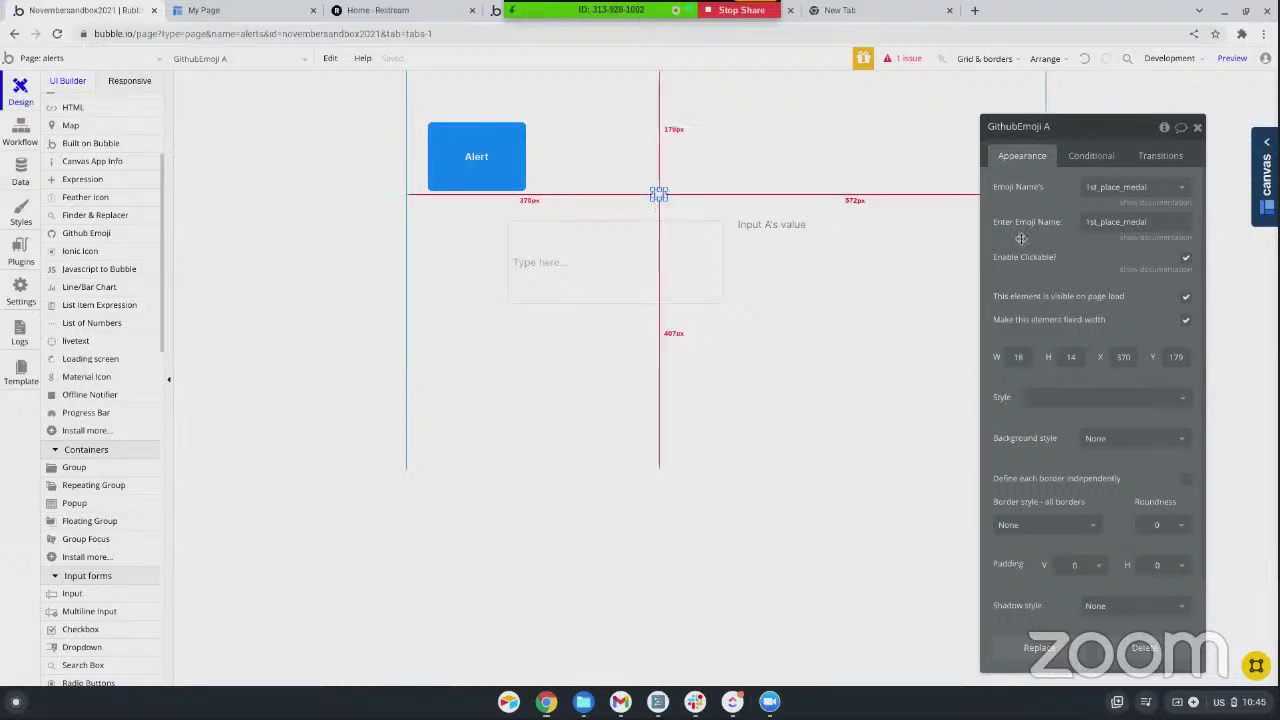
scroll(1126, 261, "down", 3)
scroll(1126, 261, "up", 3)
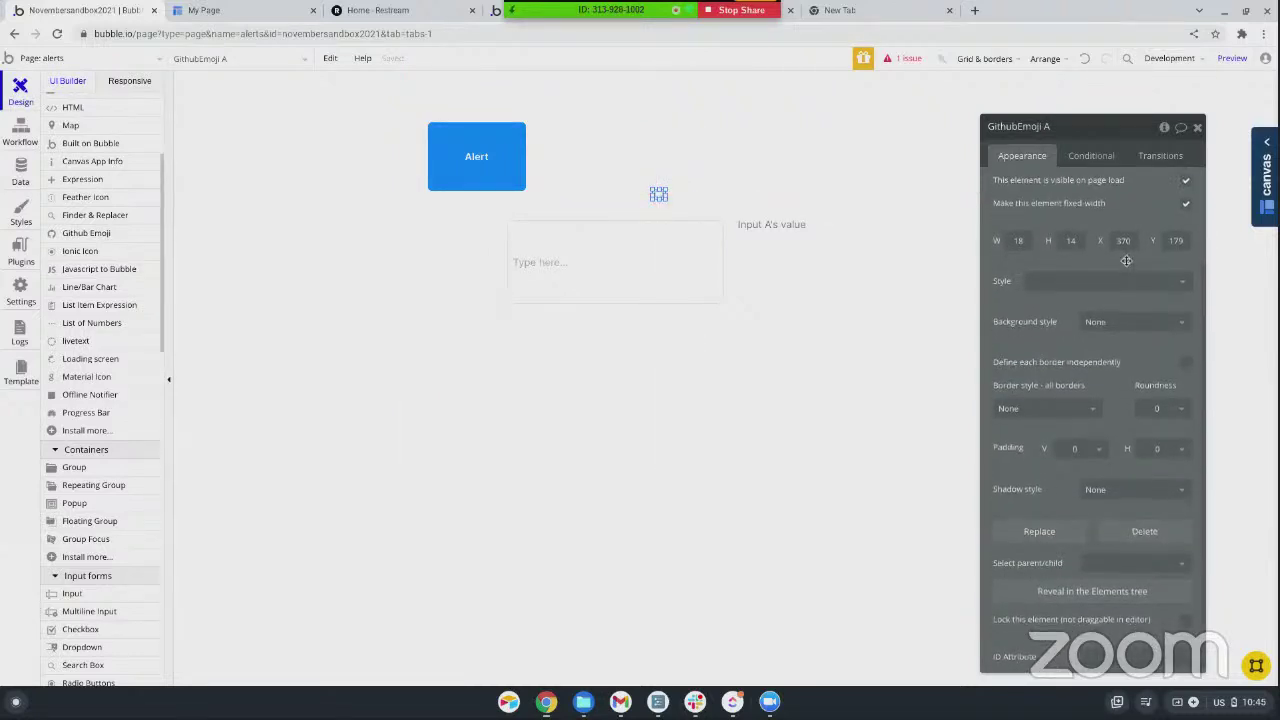
key("Delete")
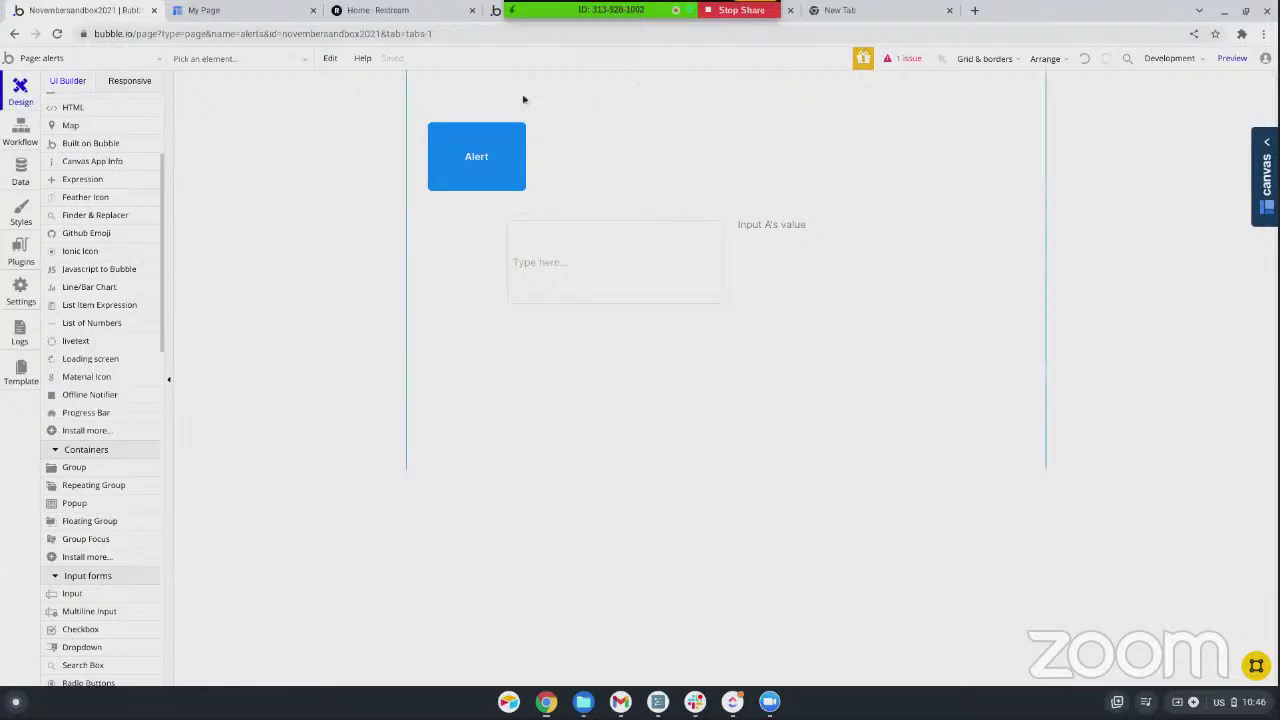
- Search the installable plugins for "emoji" again, buy the $7 Emoji Reactions plugin, and finish installing
left_click(18, 255)
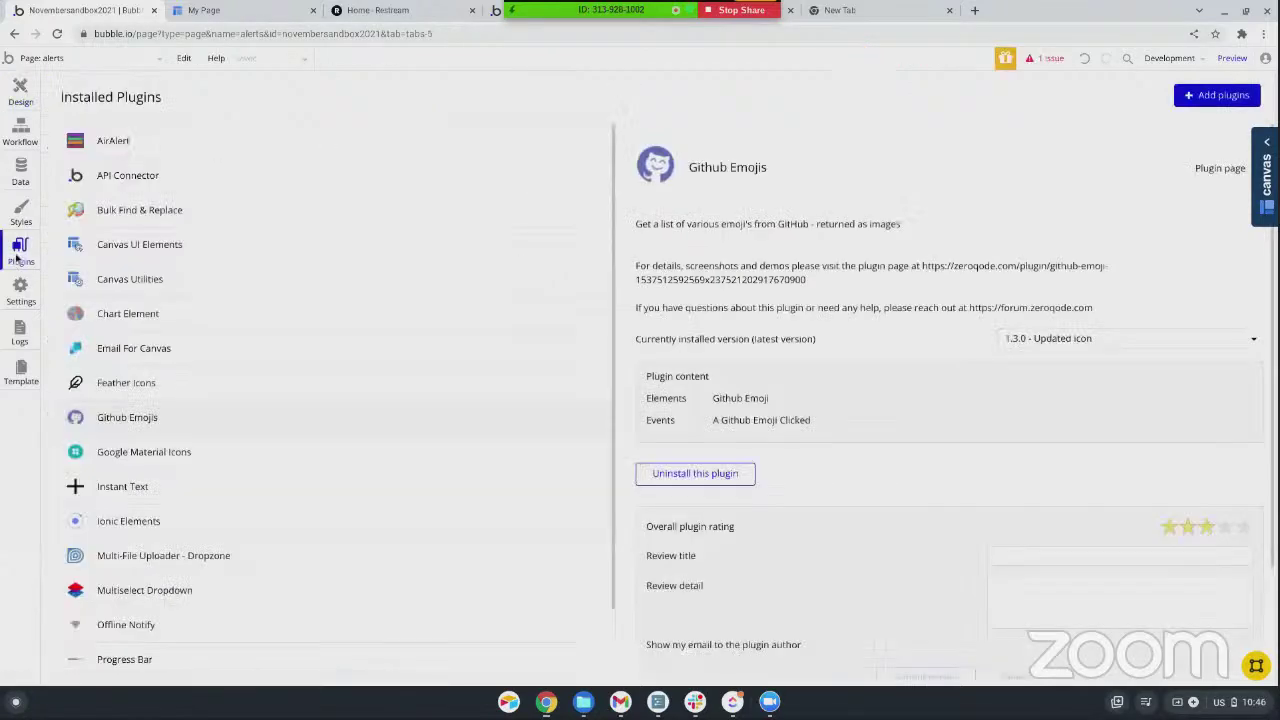
scroll(954, 237, "down", 1)
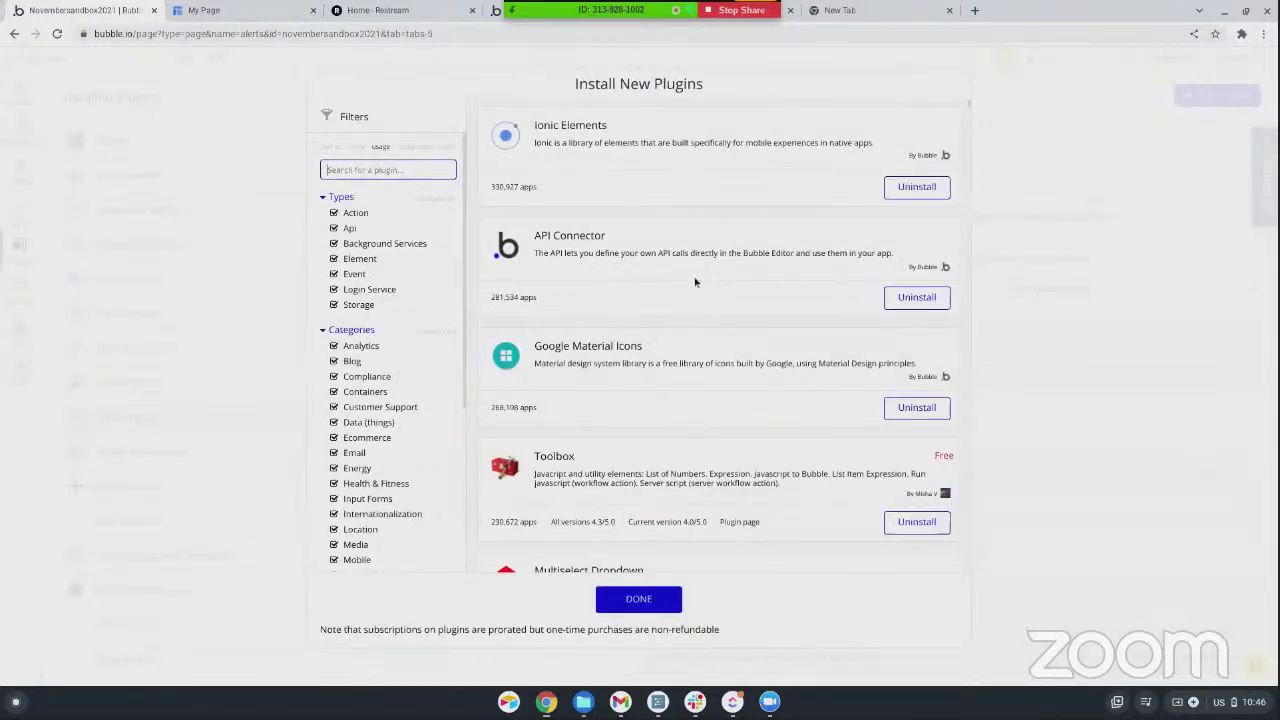
type("emoji")
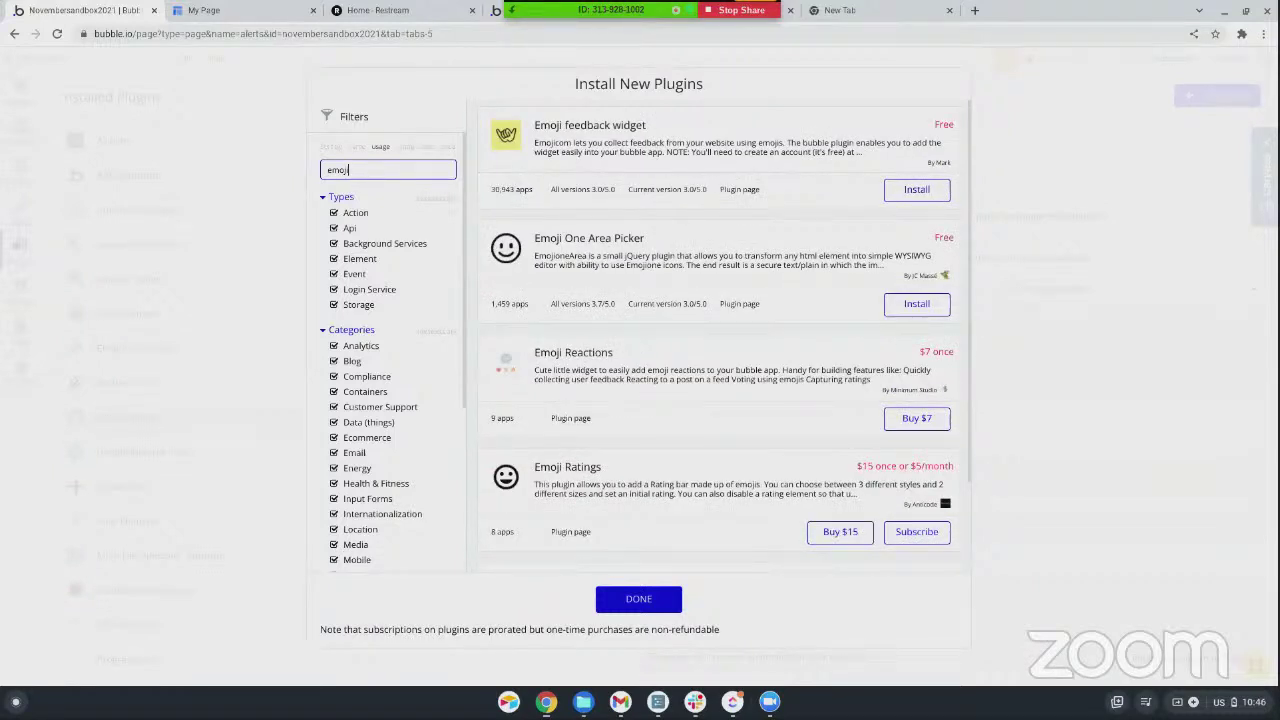
scroll(614, 245, "down", 2)
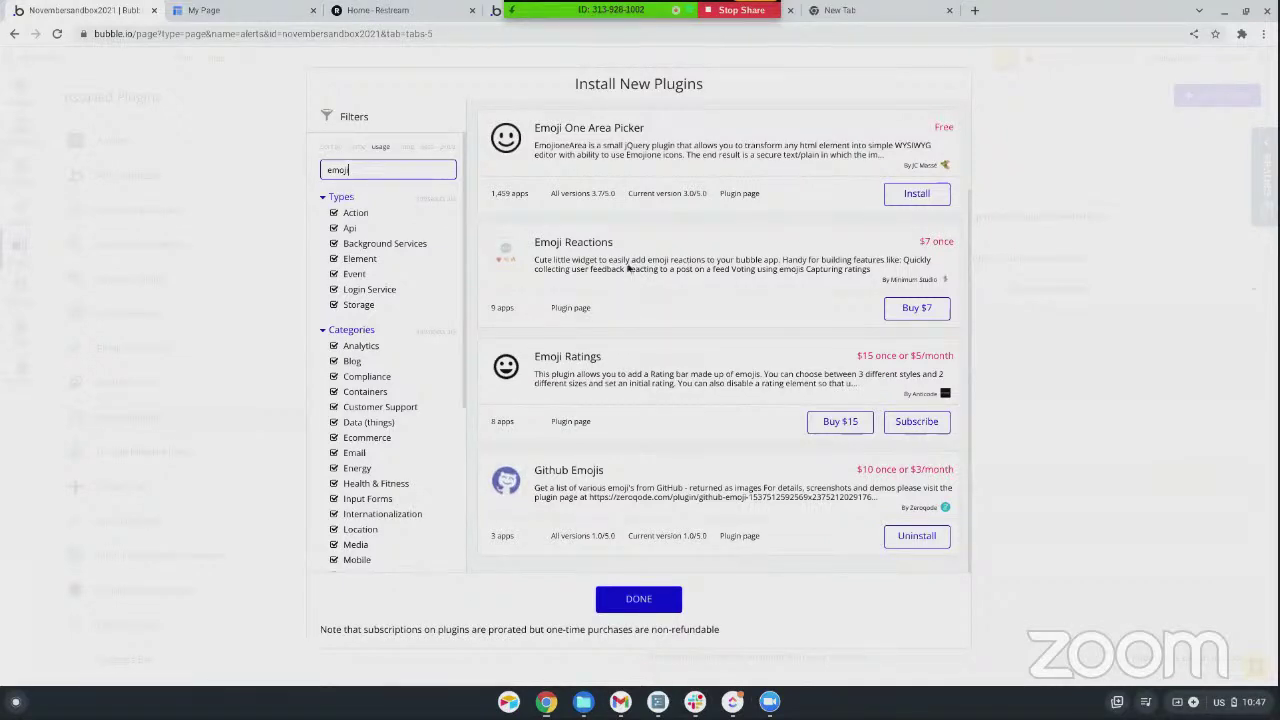
left_click(896, 310)
left_click(651, 236)
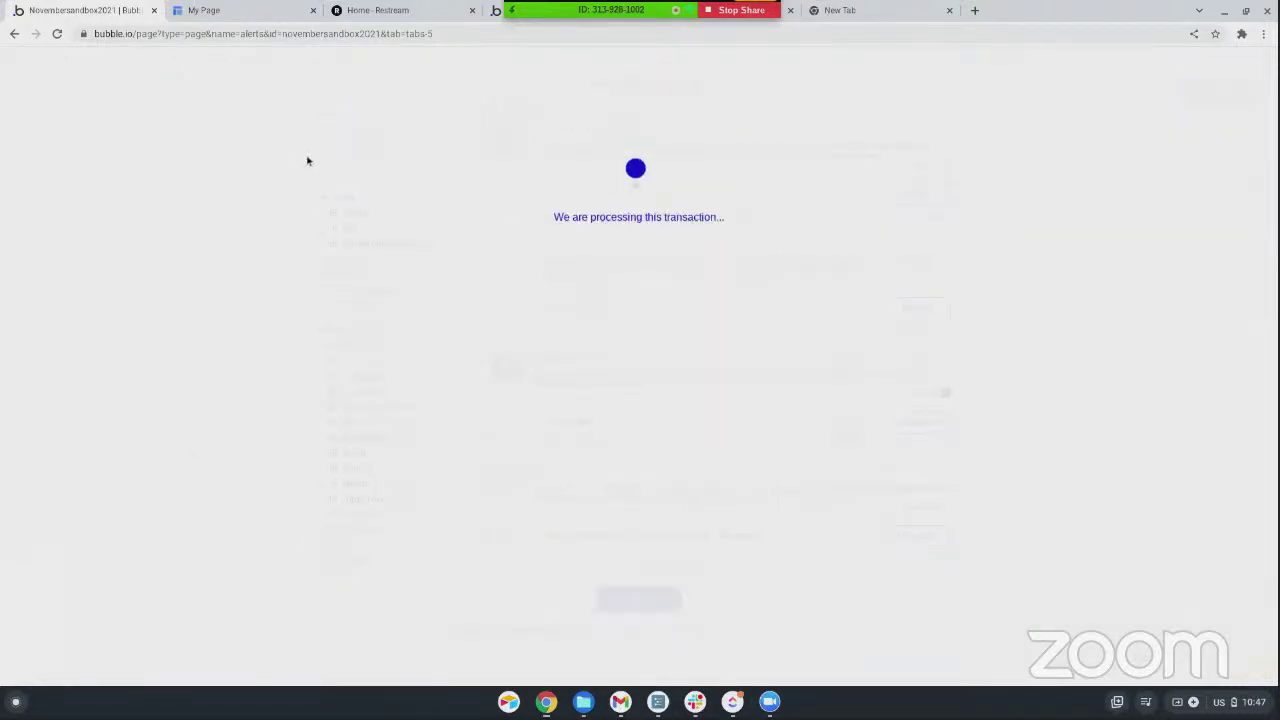
left_click(640, 214)
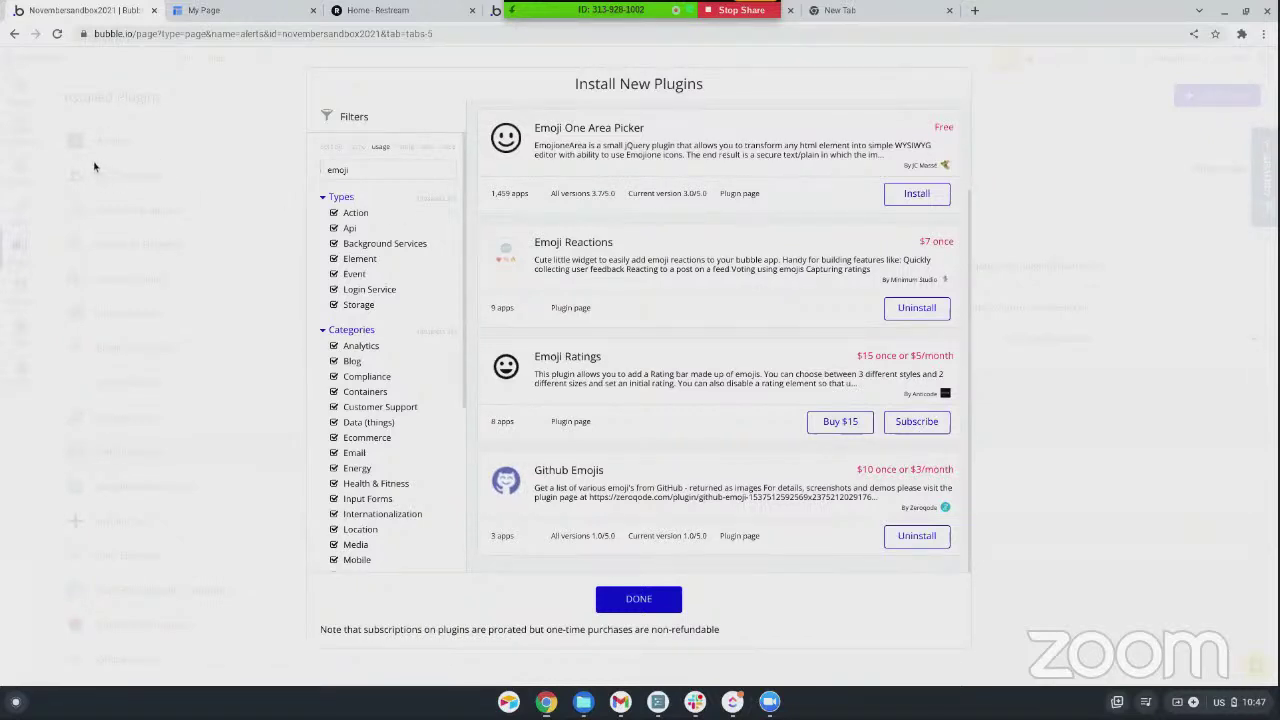
left_click(632, 604)
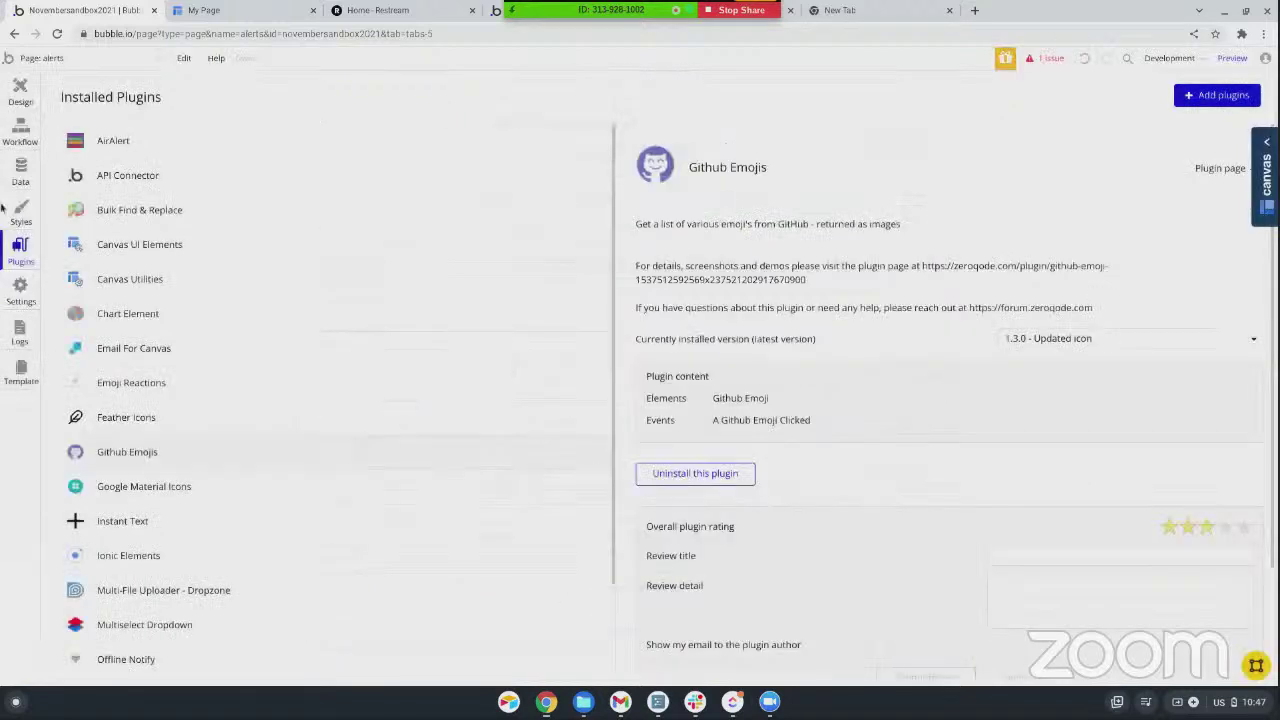
- Add an Emoji Reaction element about 38 by 33 px just above the input and text elements on the alerts page
left_click(20, 92)
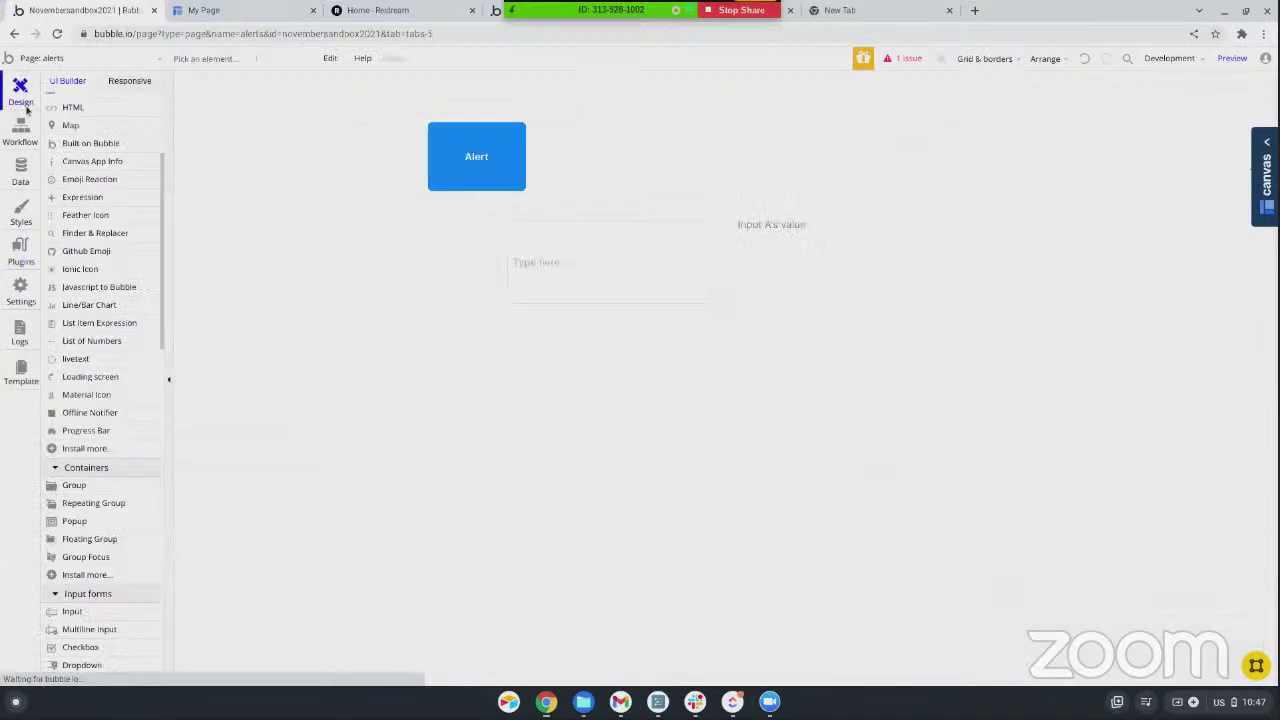
left_click(66, 183)
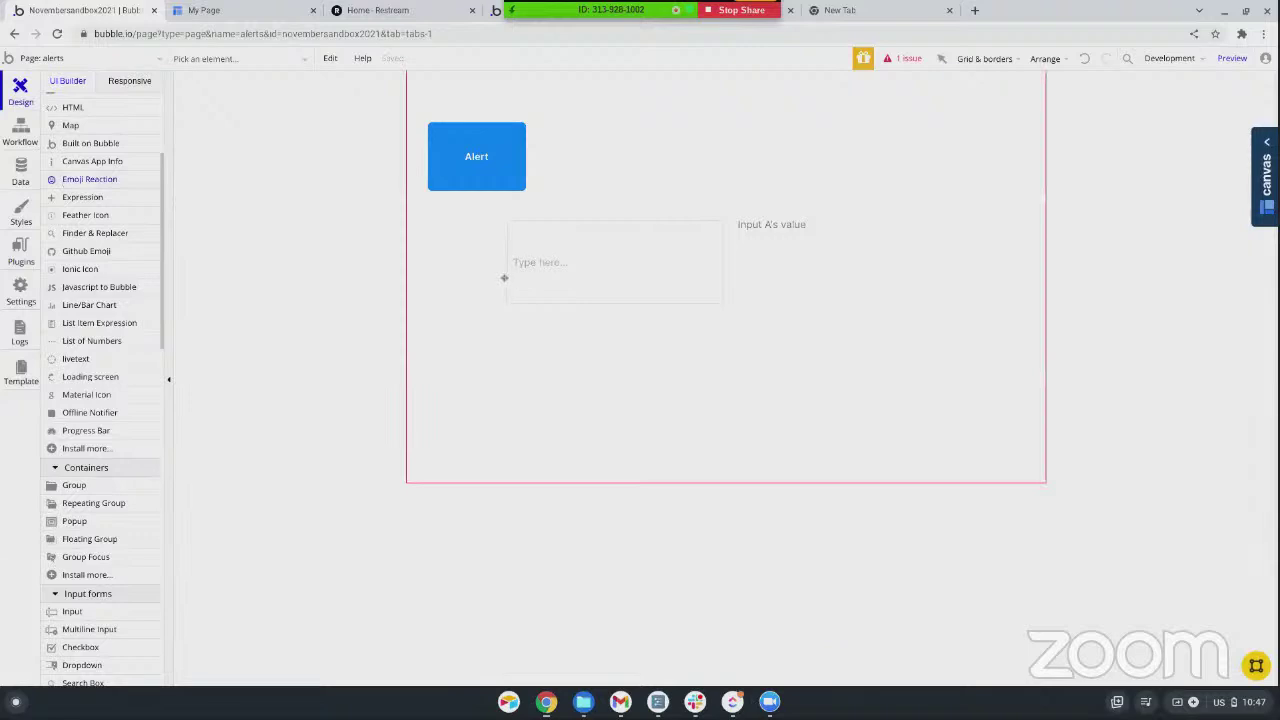
left_click_drag(701, 185, 729, 207)
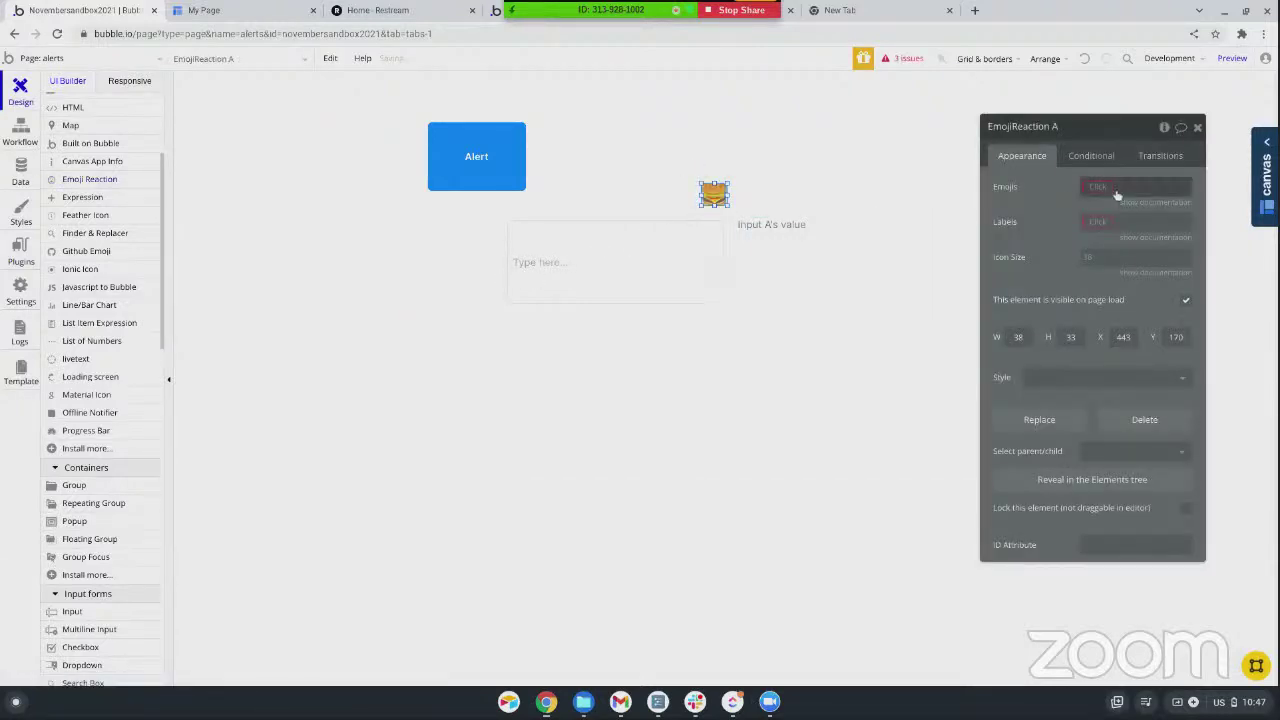
- Examine the value options of the Emoji Reaction element's Emojis setting and show that setting's documentation
left_click(1105, 190)
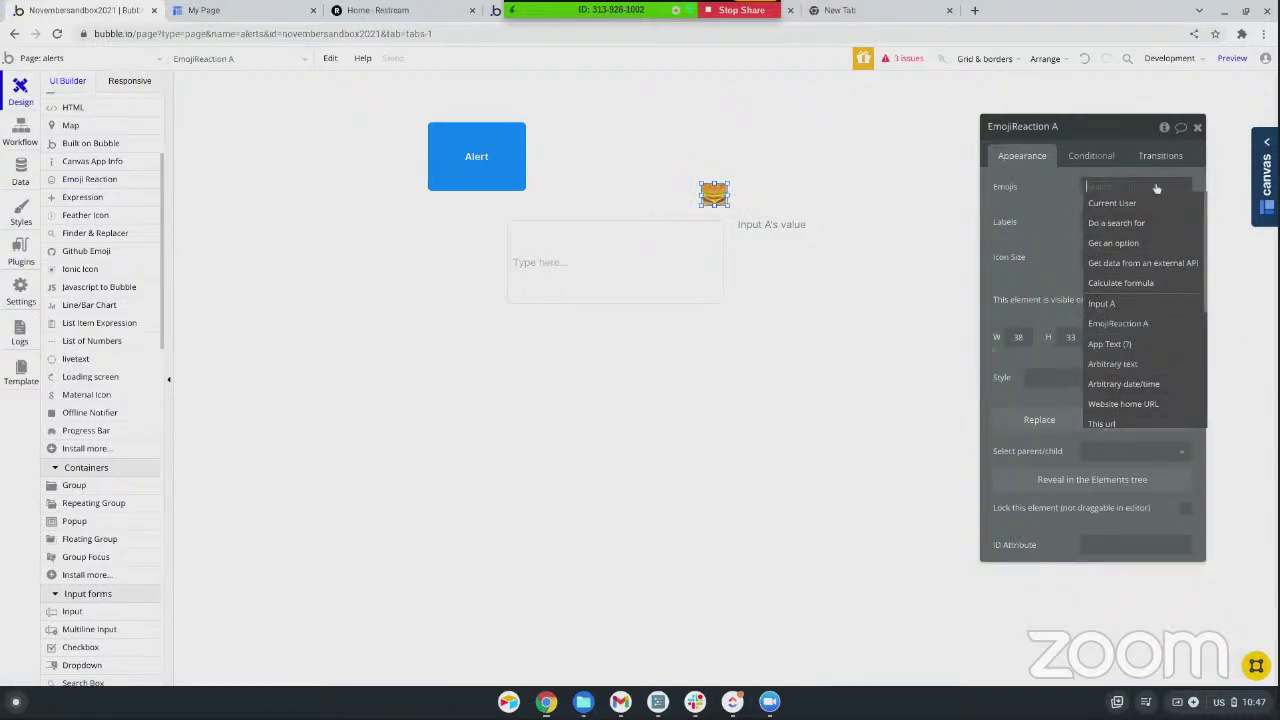
left_click(1025, 208)
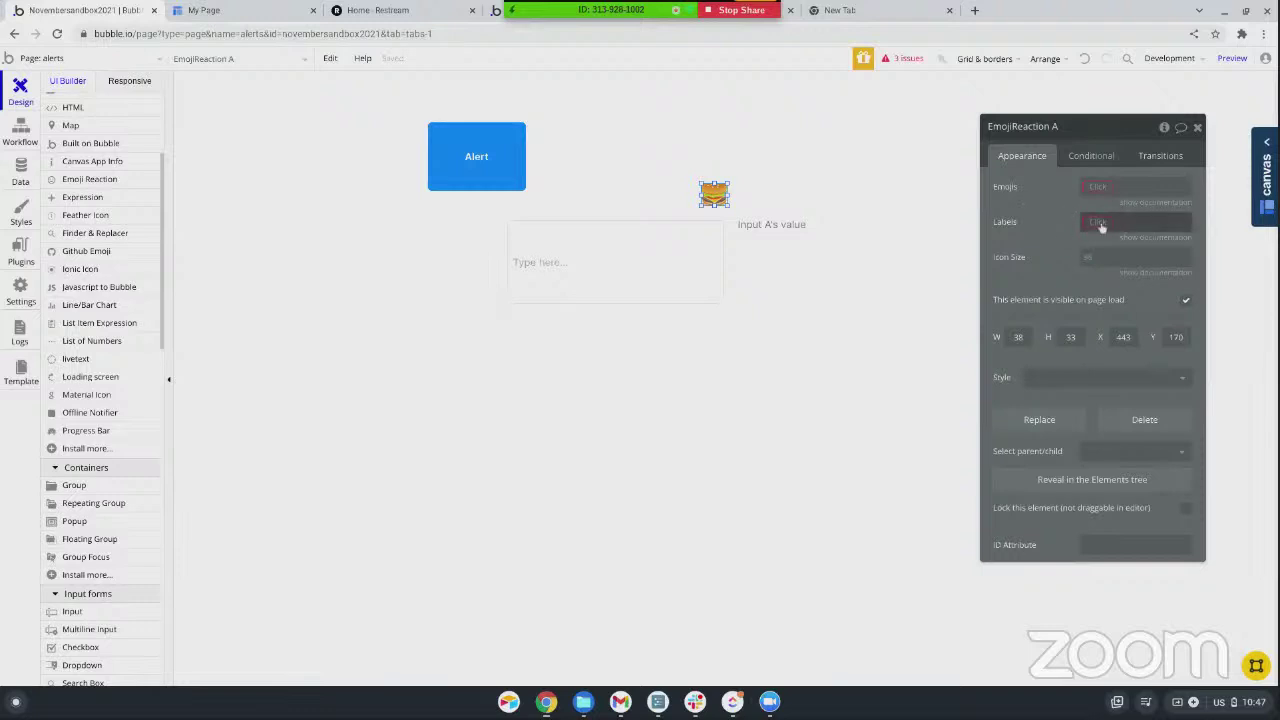
left_click(1082, 260)
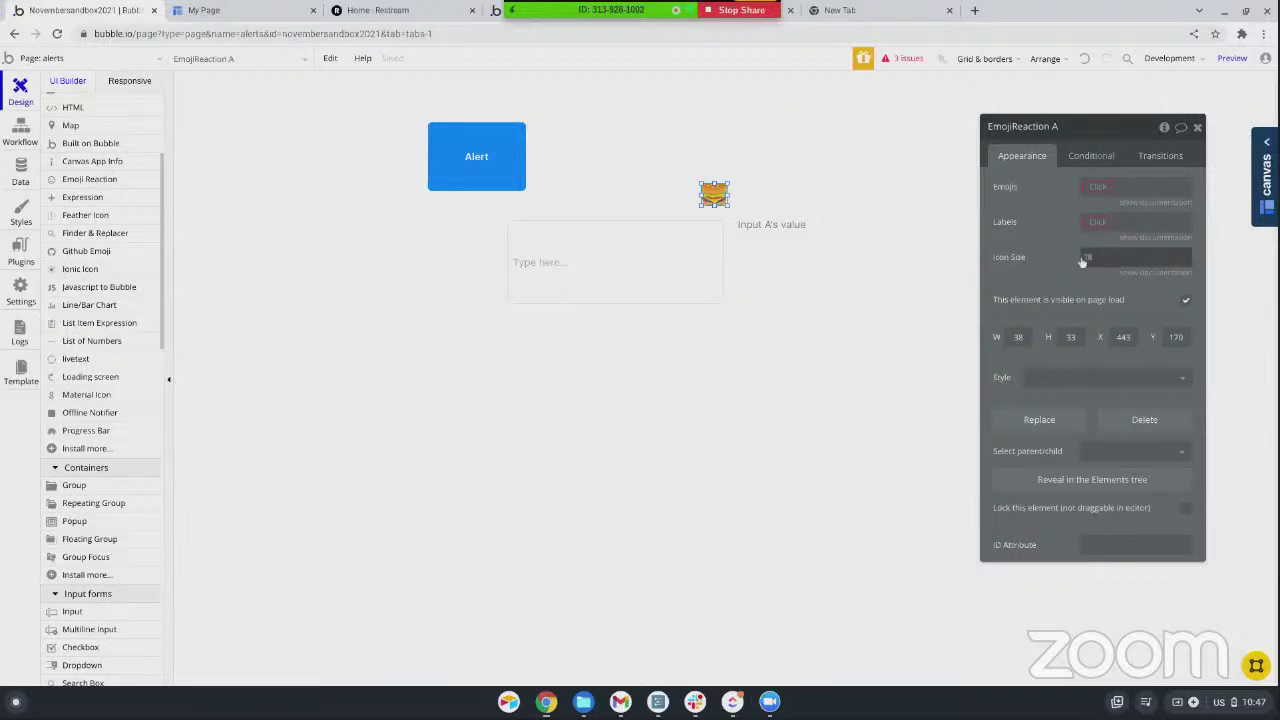
left_click(1093, 188)
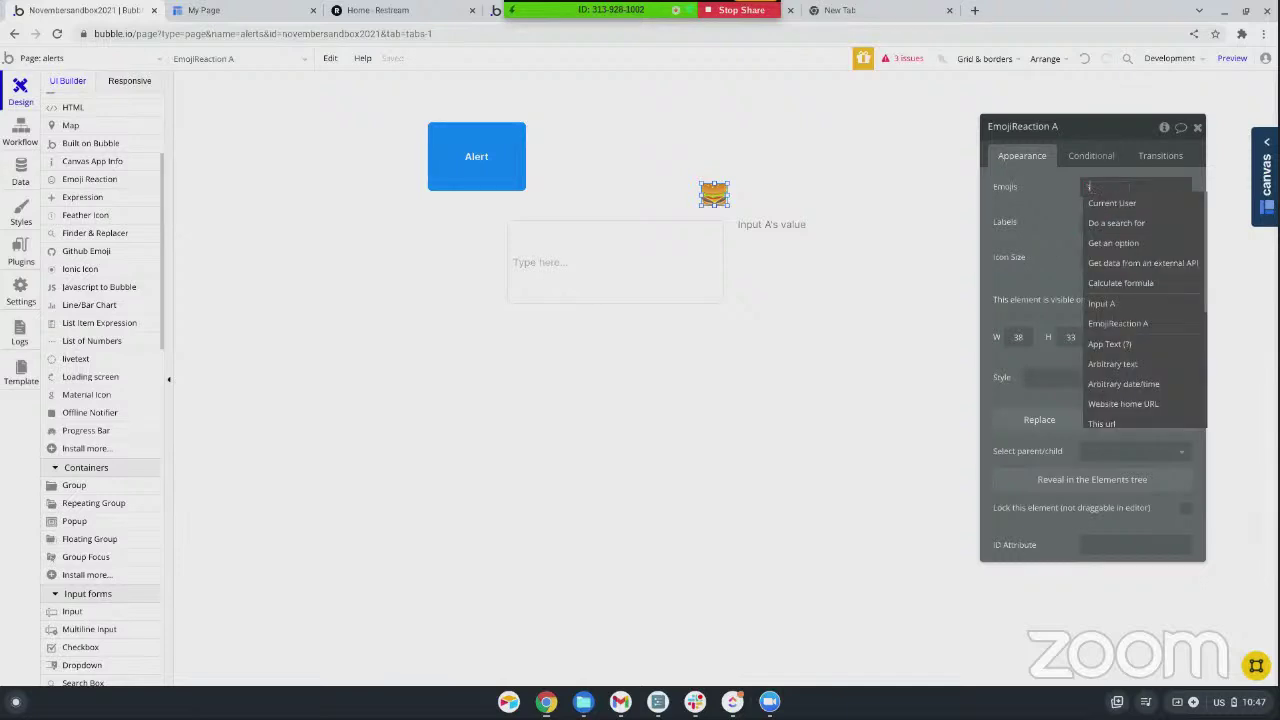
type("sm")
key("BackSpace")
key("BackSpace")
left_click(1055, 184)
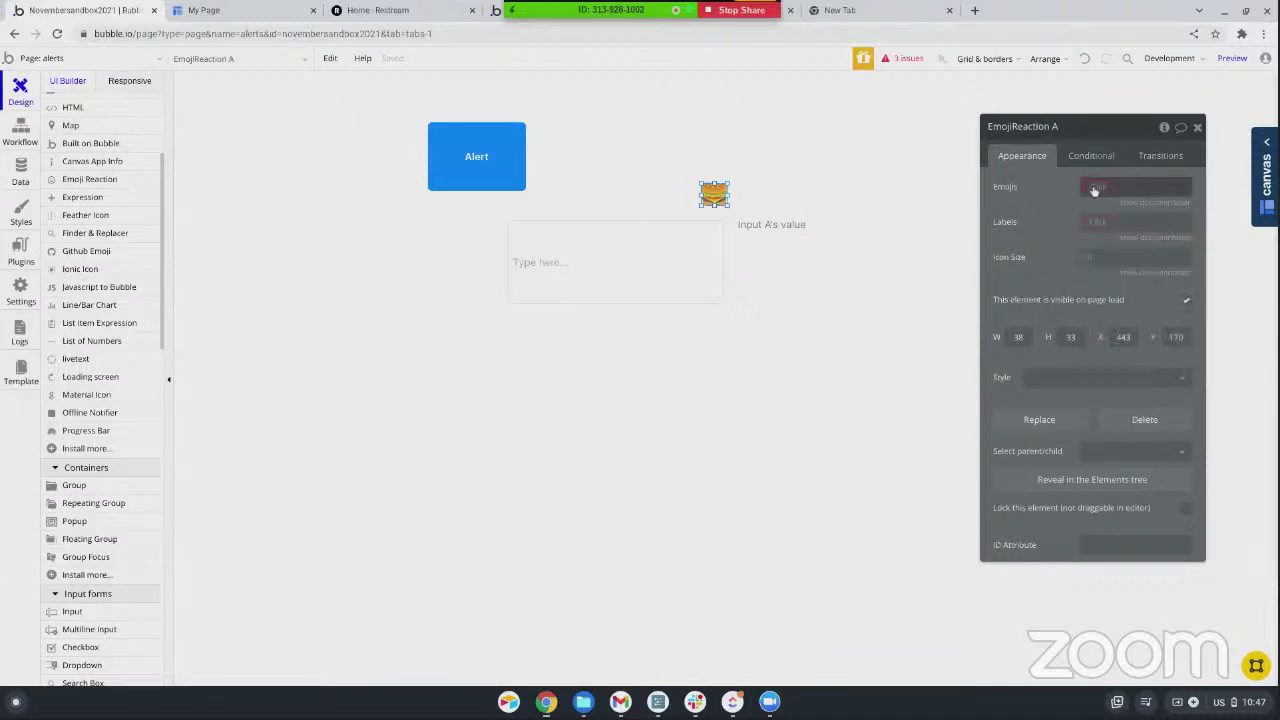
left_click(1128, 203)
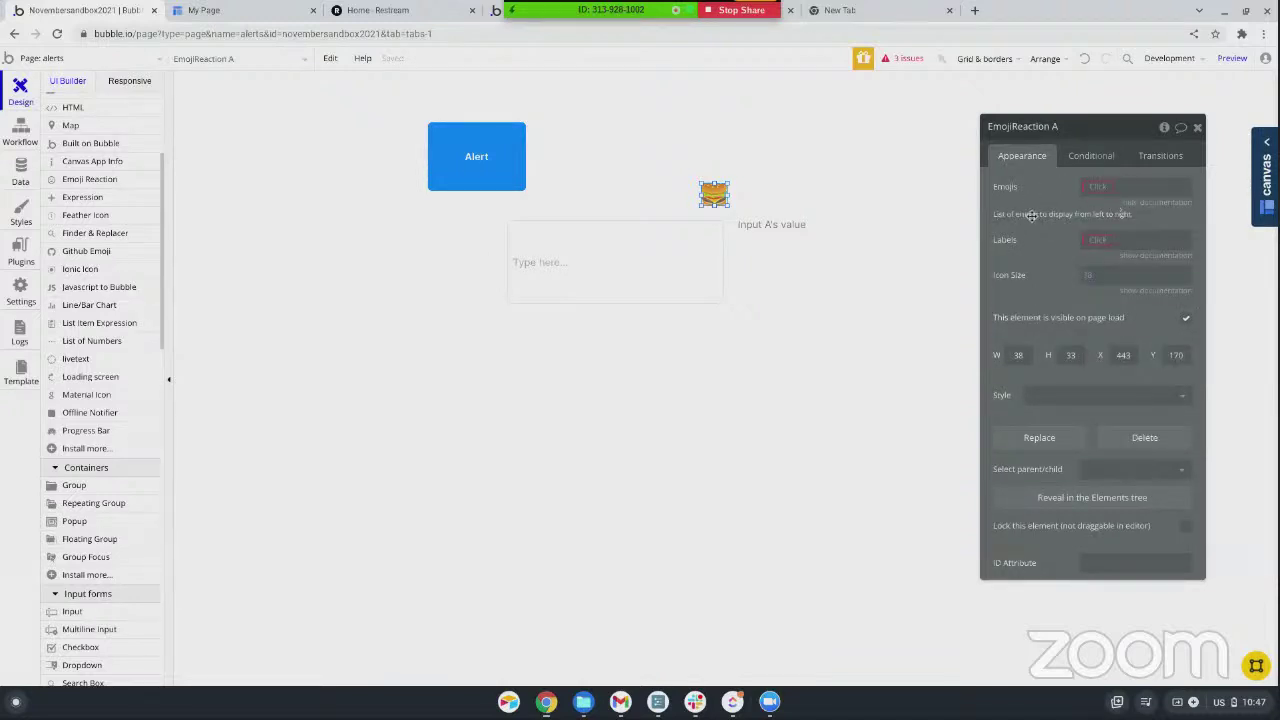
- Open Emojipedia's Smileys & People list, select Grinning Face through Smiling Face with Smiling Eyes, and return to the Bubble editor
left_click(904, 14)
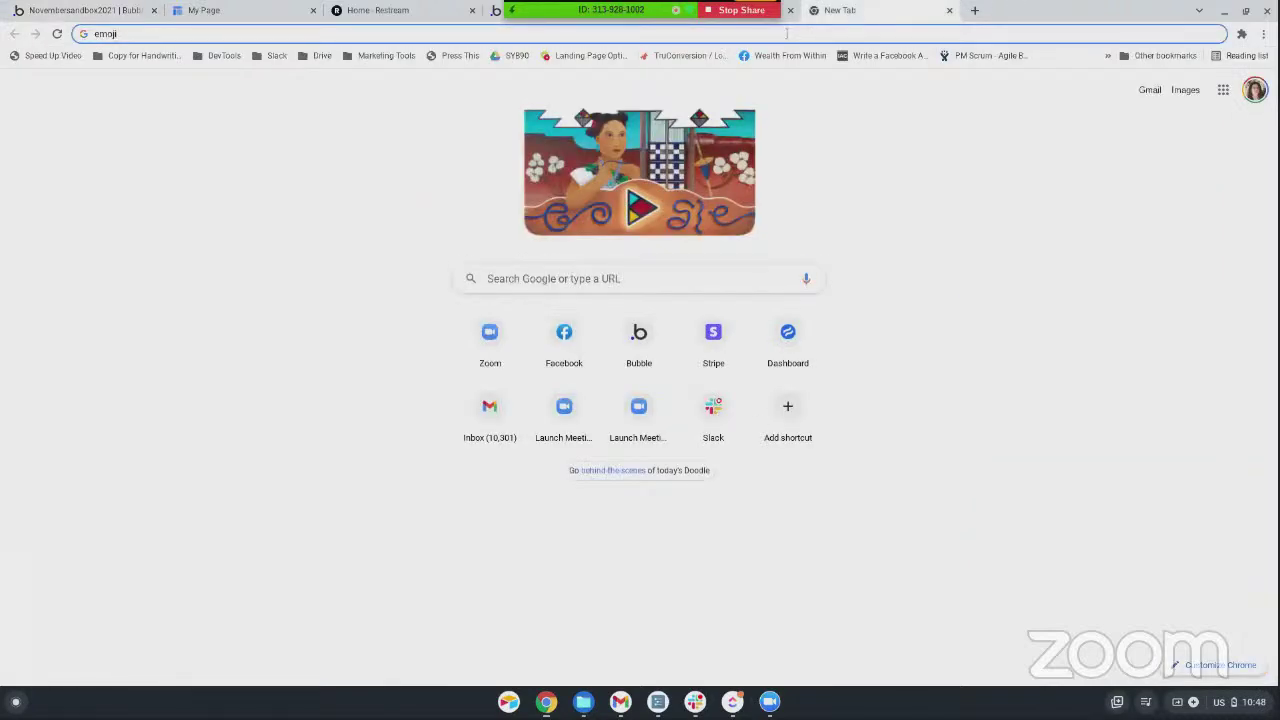
type("li")
key("BackSpace")
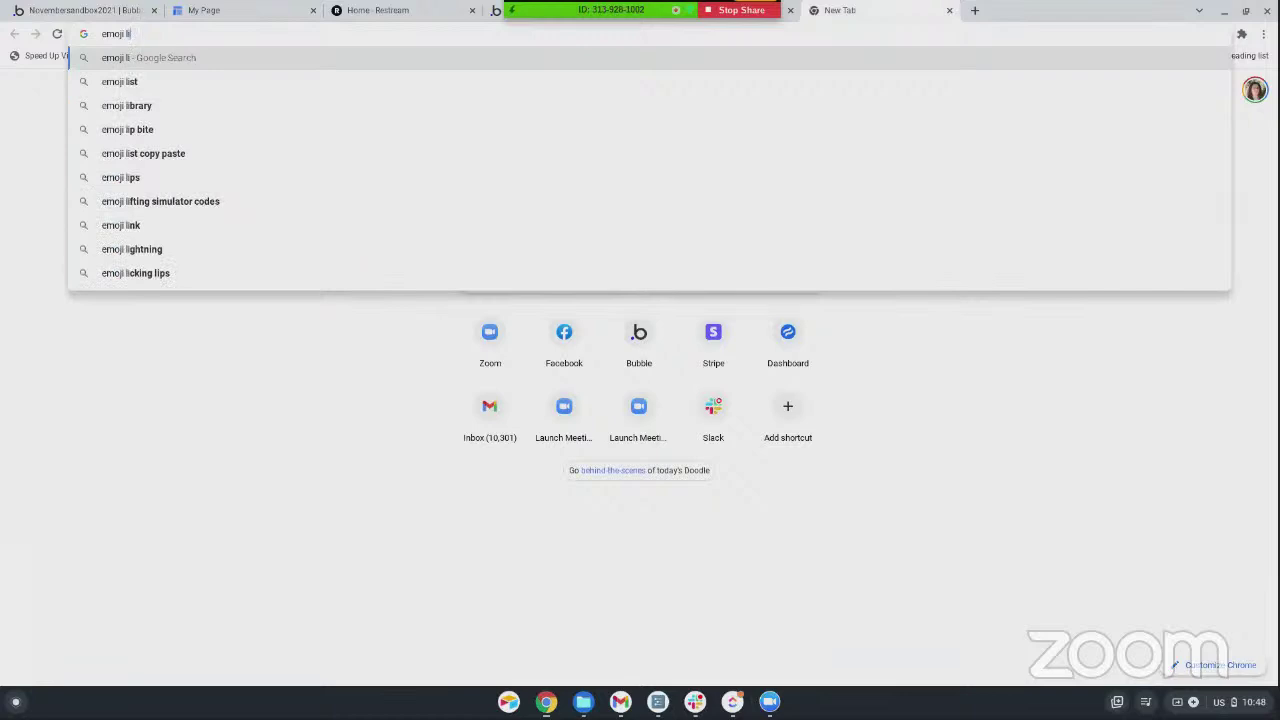
key("BackSpace")
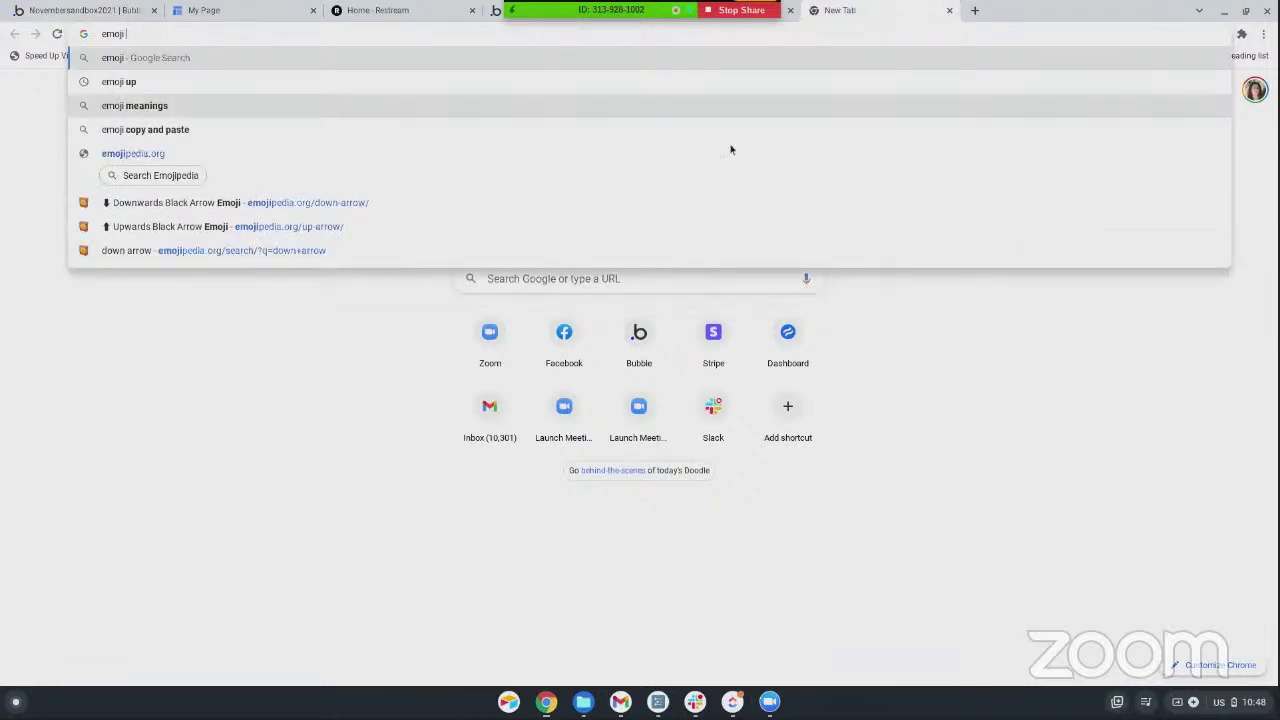
left_click(189, 204)
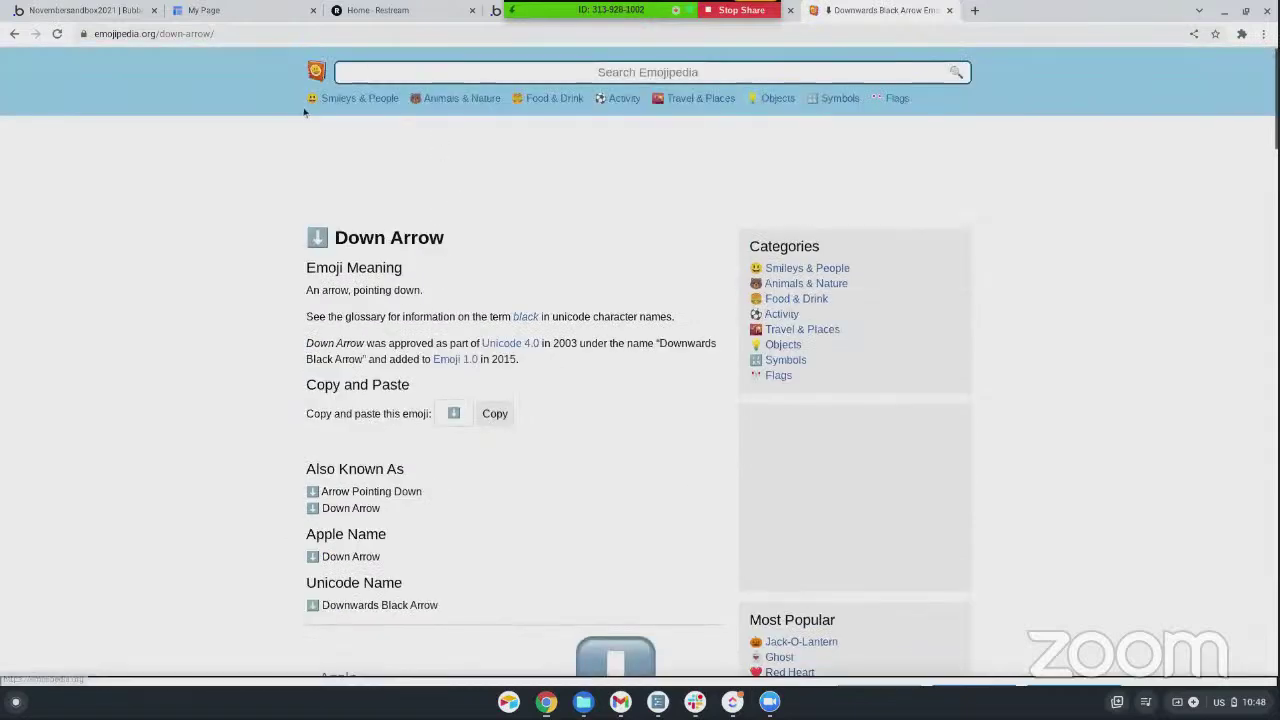
left_click(348, 100)
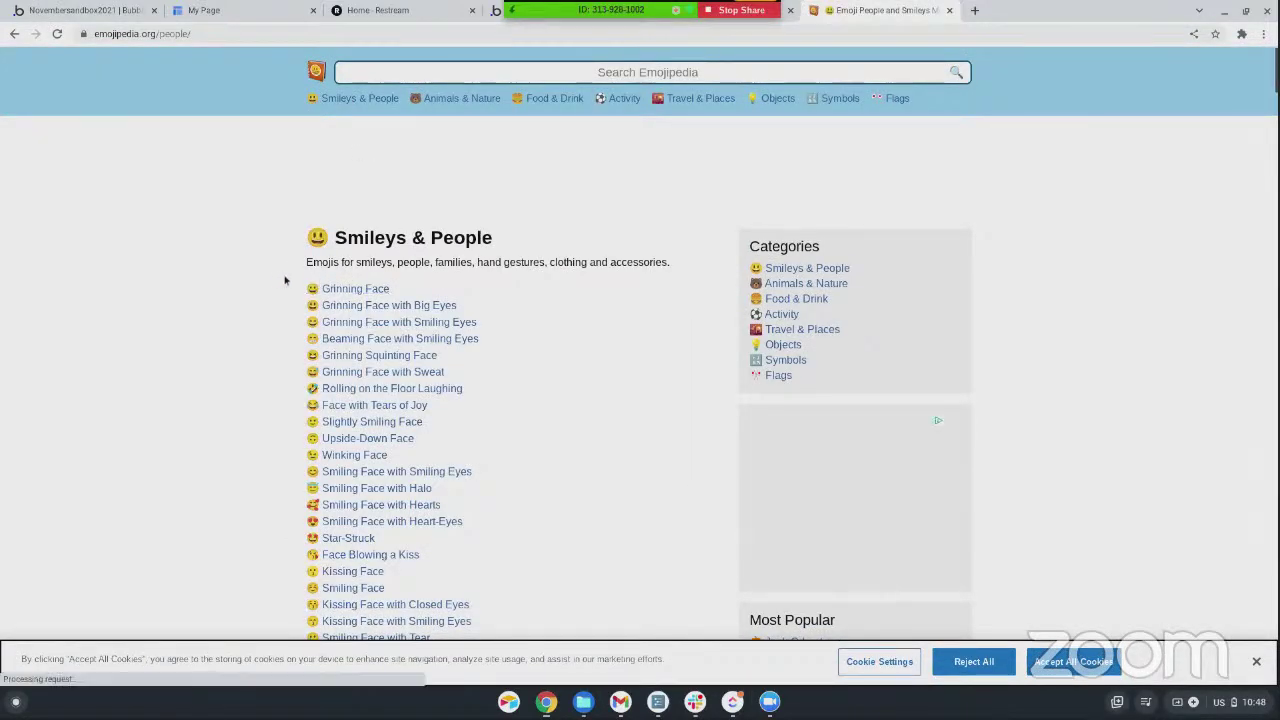
left_click_drag(278, 282, 461, 484)
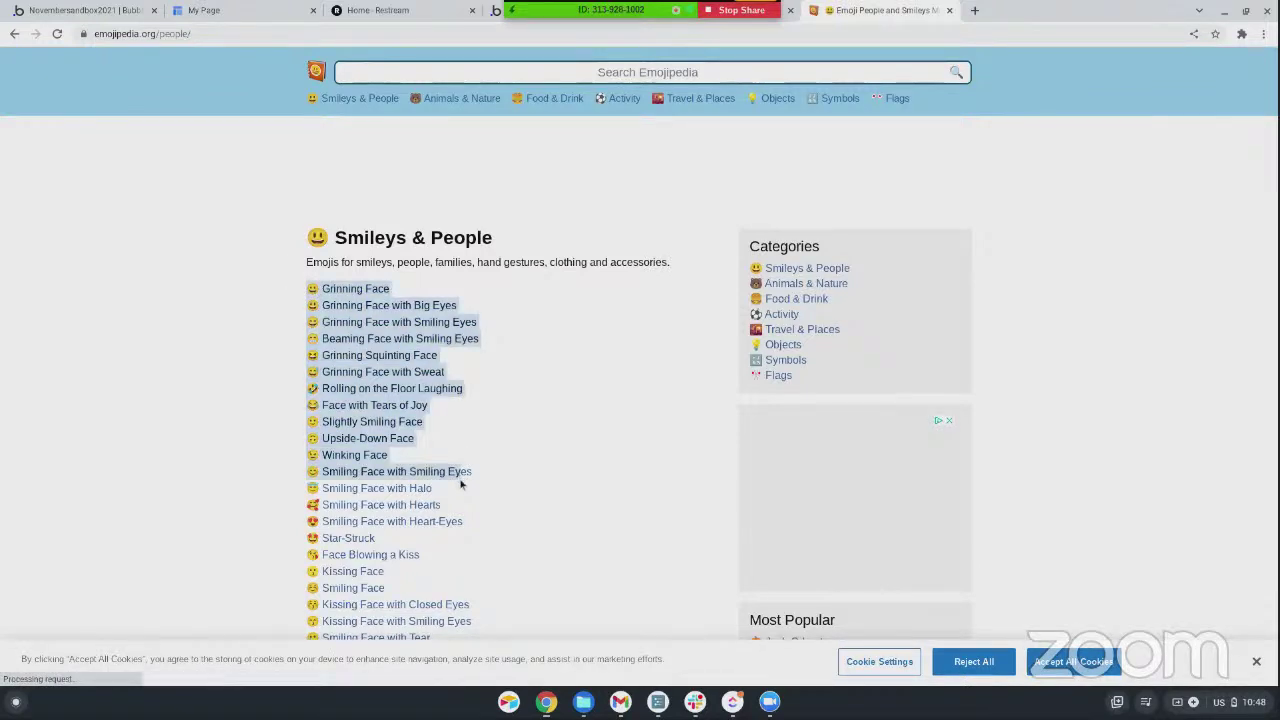
left_click(80, 16)
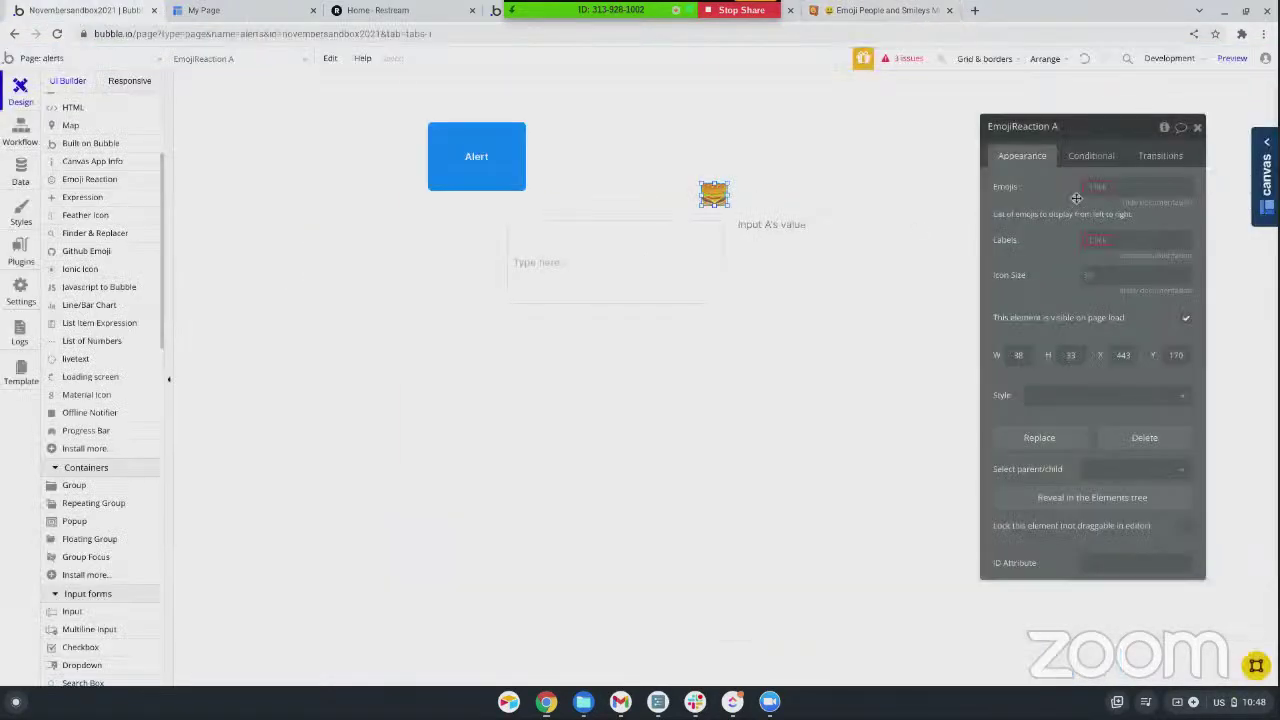
- Try to paste the copied Emojipedia list into the Emoji Reaction element's Emojis setting, and clear the pasted text
left_click(1110, 188)
key("ctrl+v")
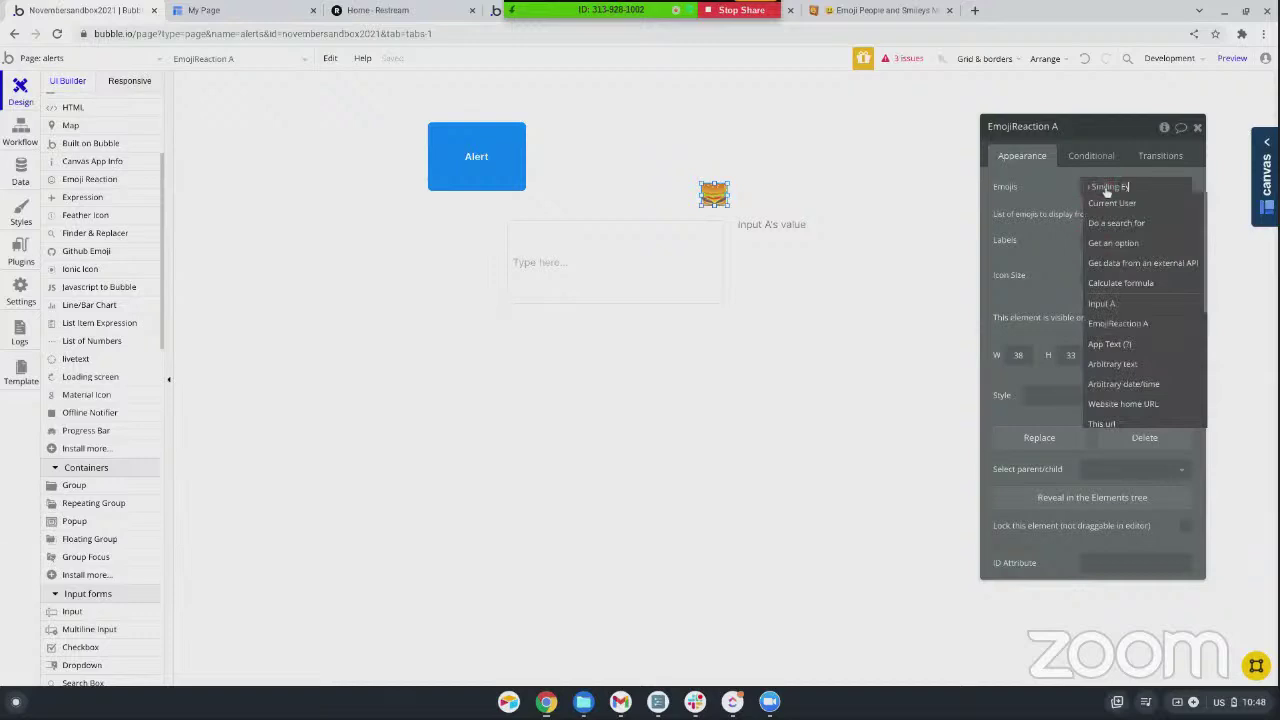
key("ctrl+a")
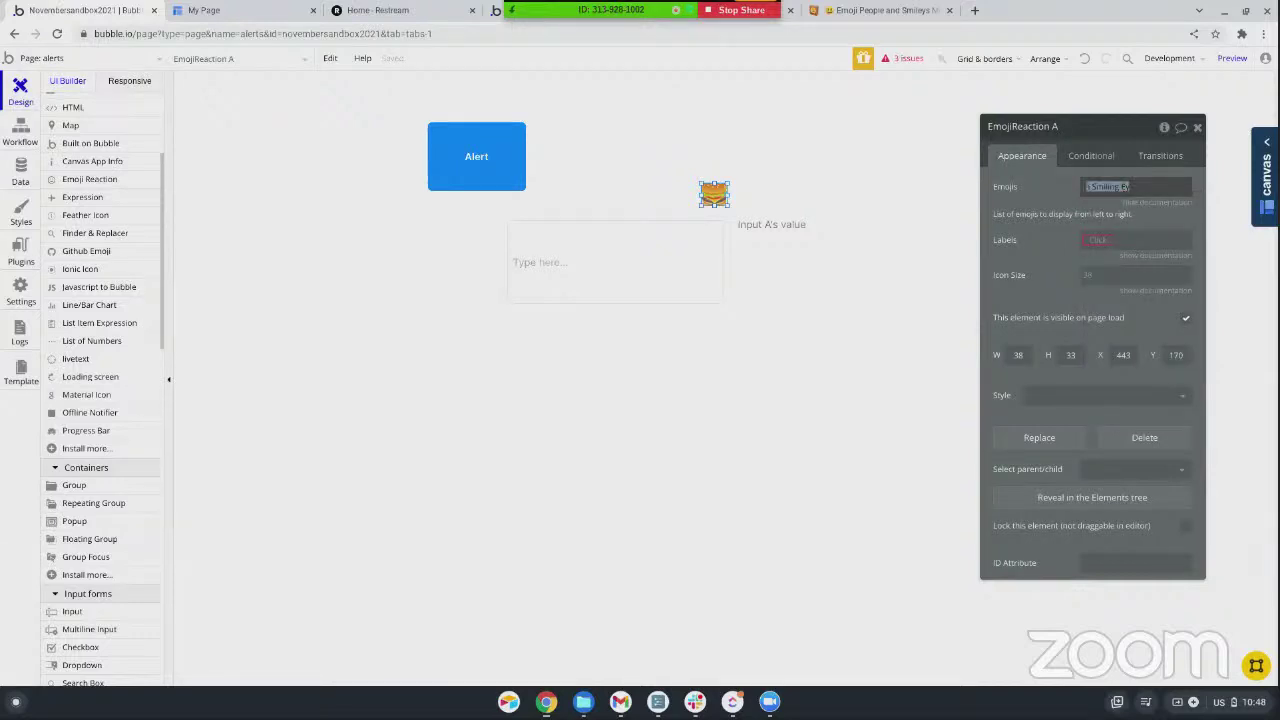
key("BackSpace")
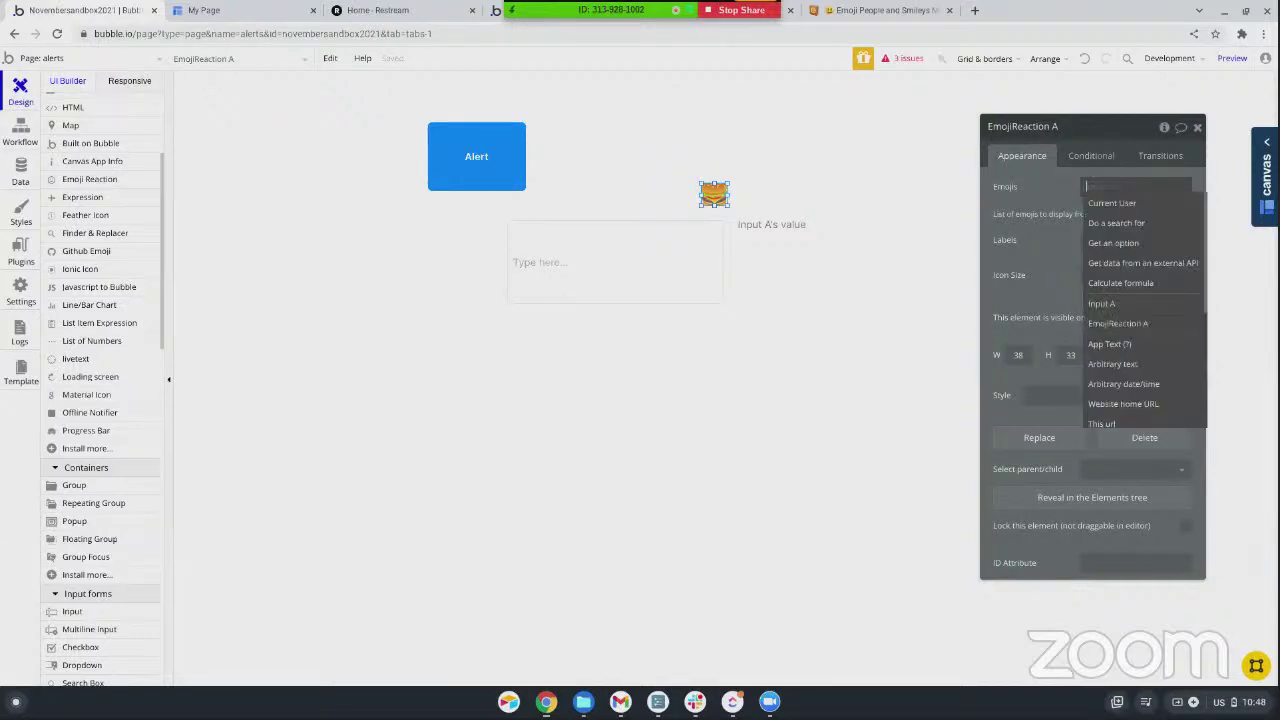
- Open Emojipedia's Grinning Face page, select its emoji, and return to the Emoji Reaction element's Emojis setting in the Bubble editor
left_click(880, 11)
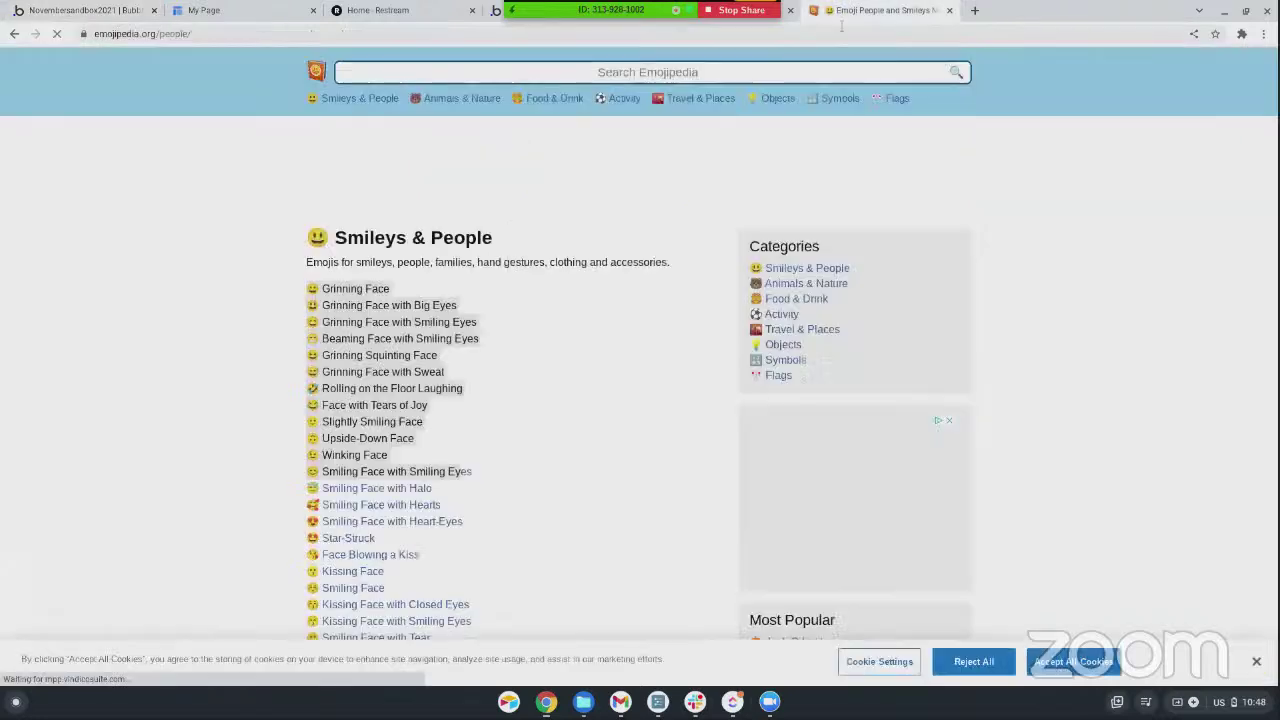
left_click(316, 288)
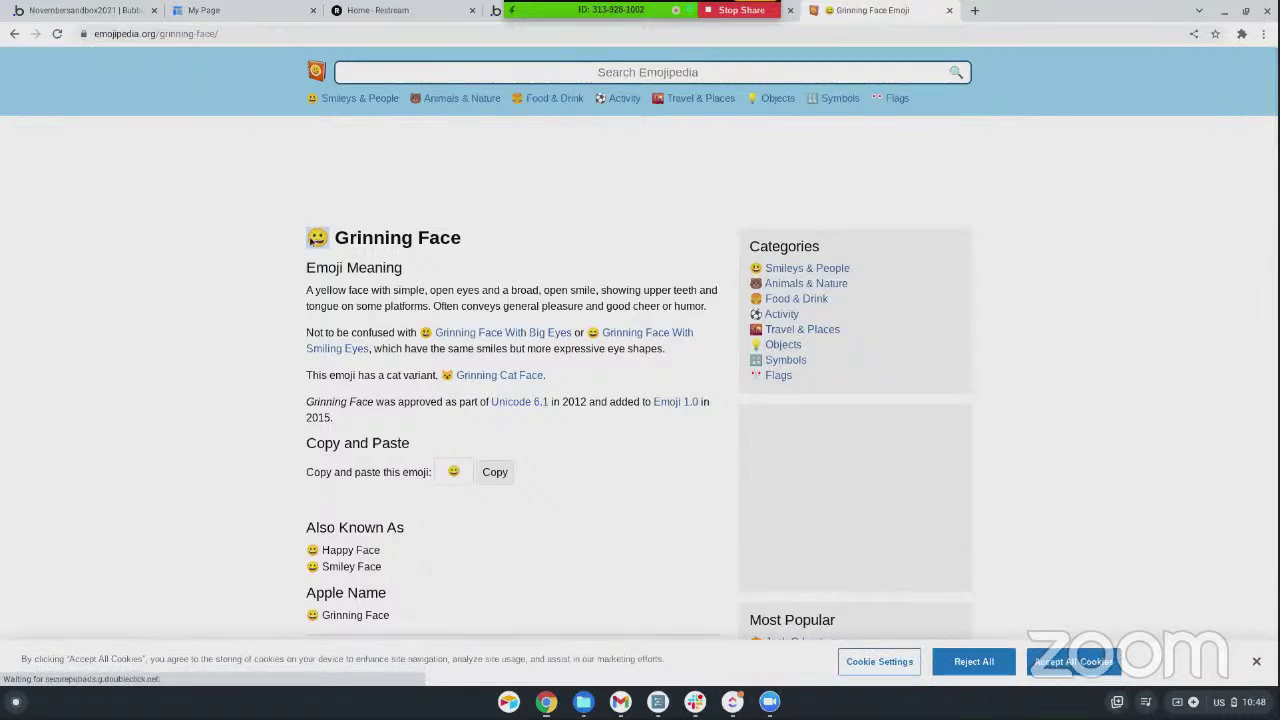
scroll(326, 331, "down", 1)
scroll(326, 331, "down", 2)
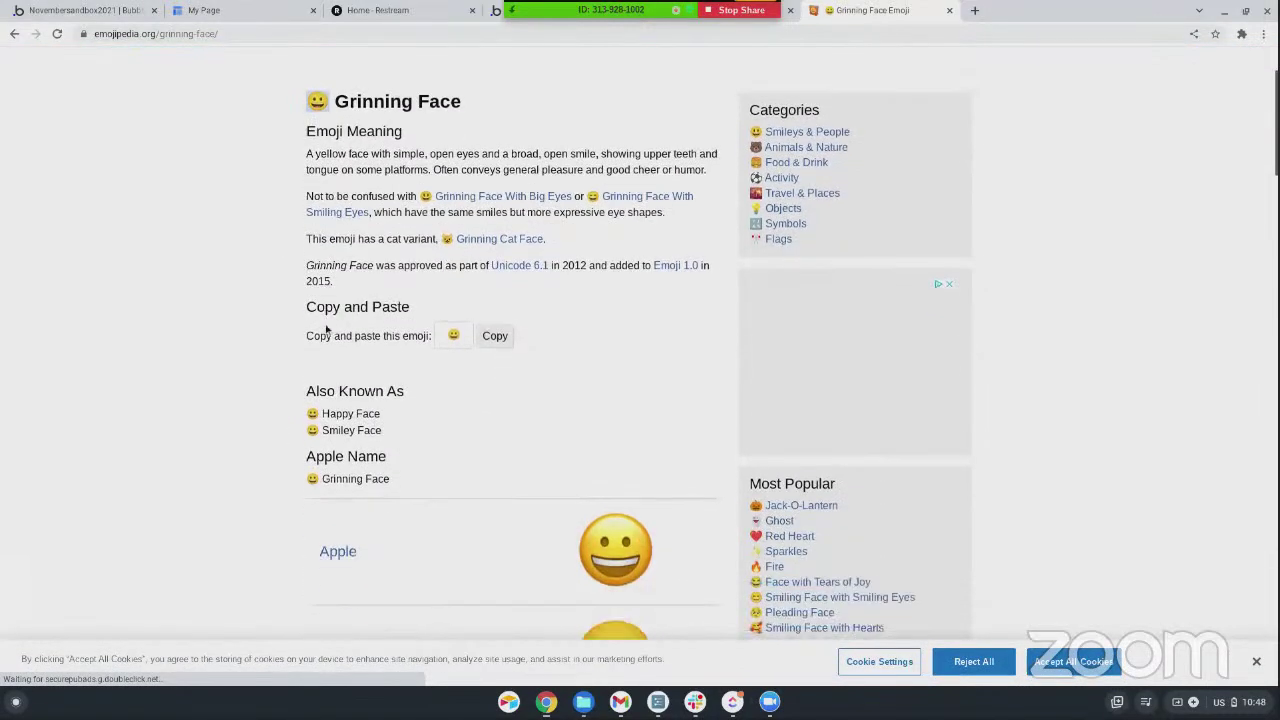
left_click(90, 12)
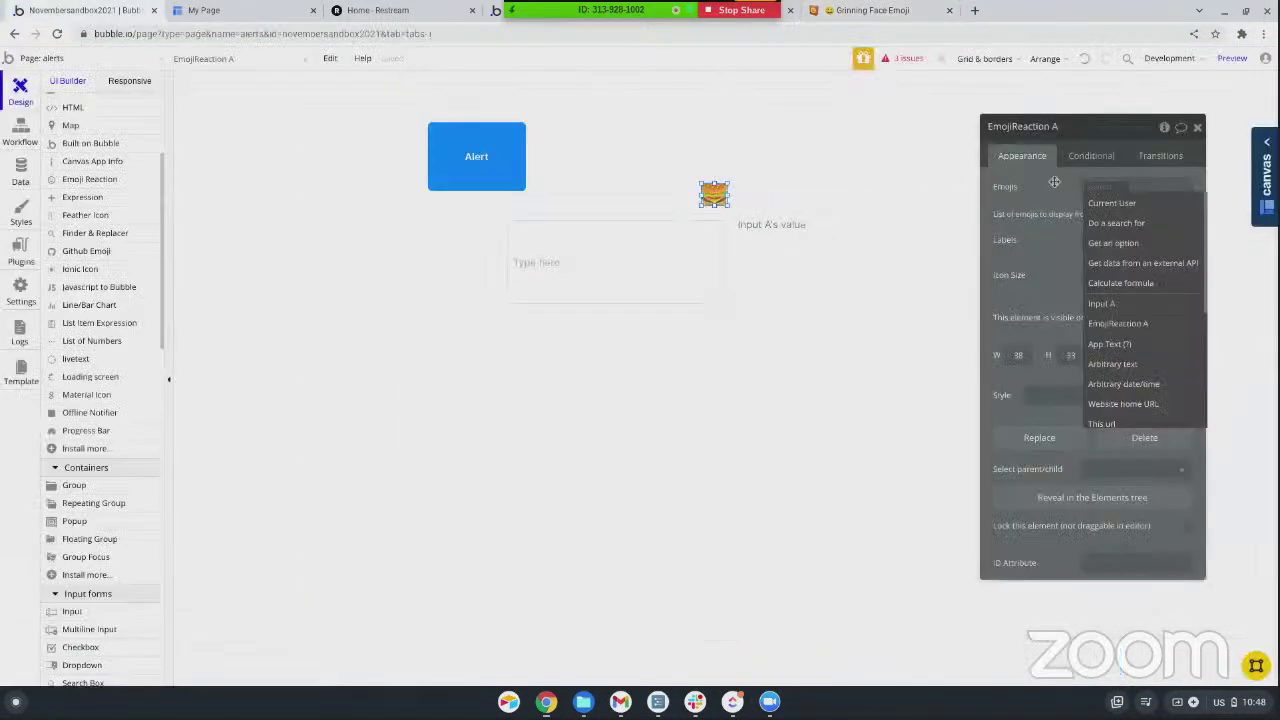
left_click(1097, 188)
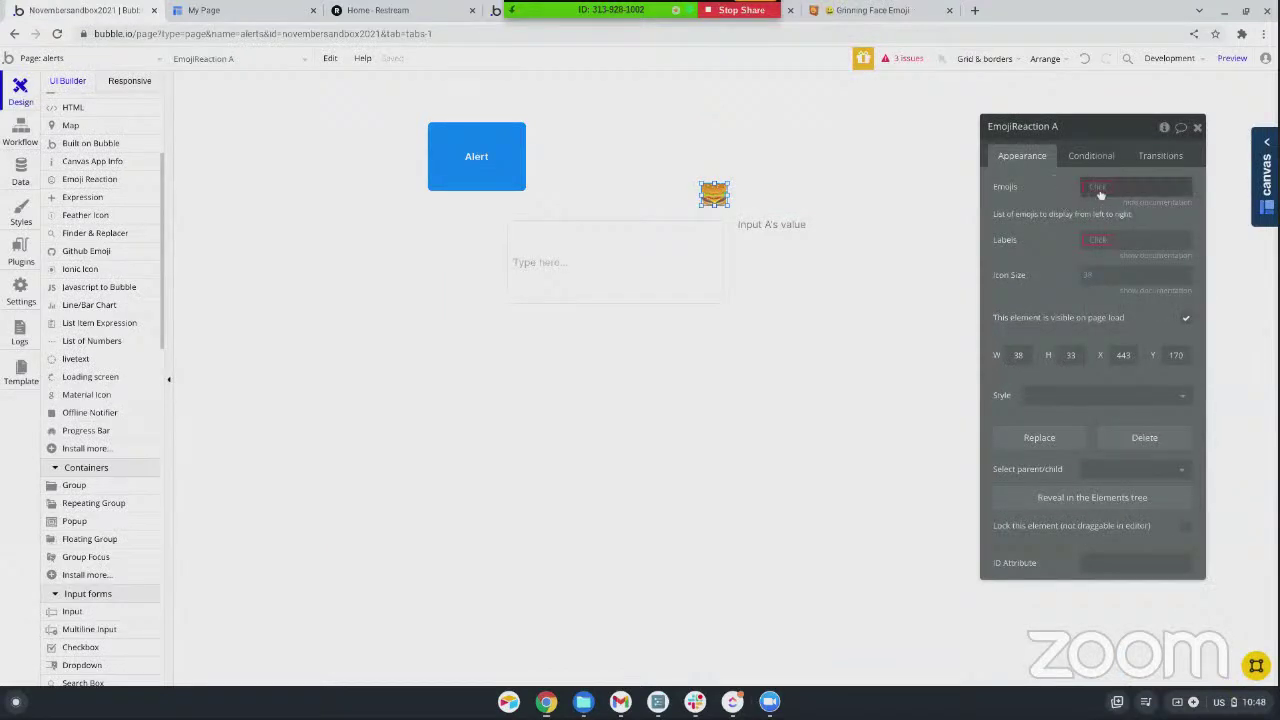
- Delete the Emoji Reaction element from the alerts page and open the properties of the text element showing Input A's value
left_click_drag(1015, 190, 1016, 189)
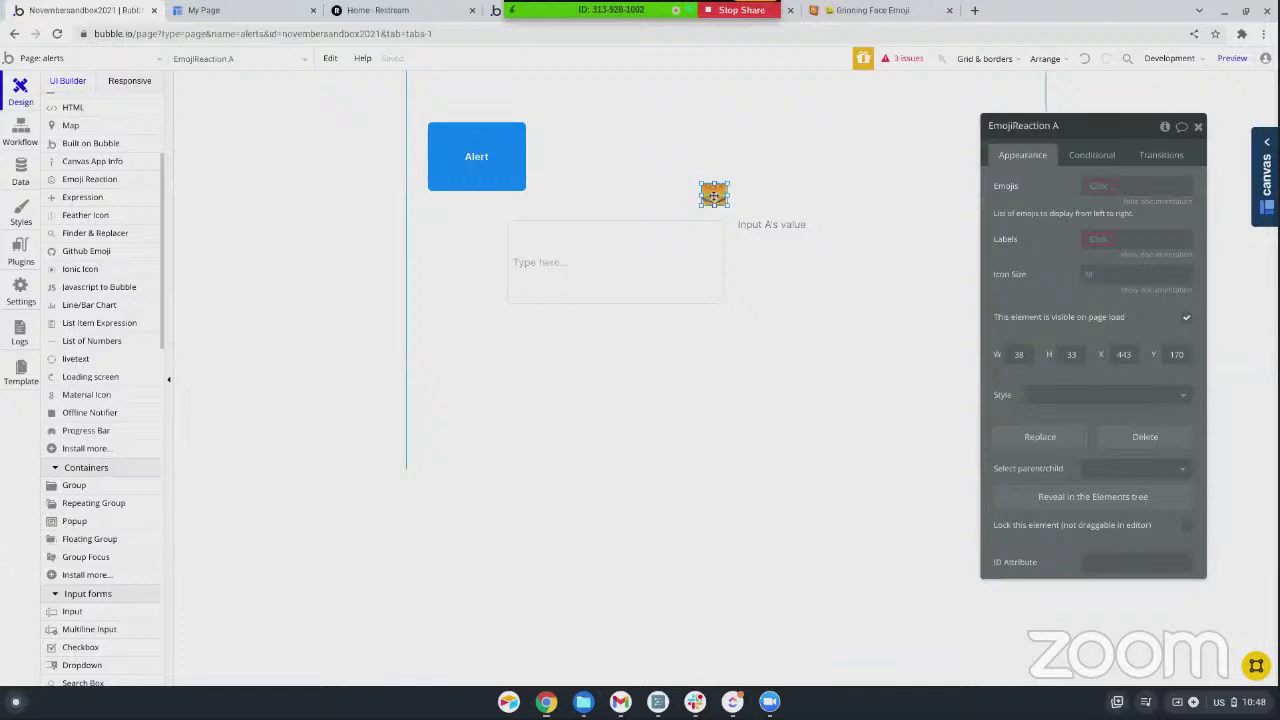
left_click(784, 137)
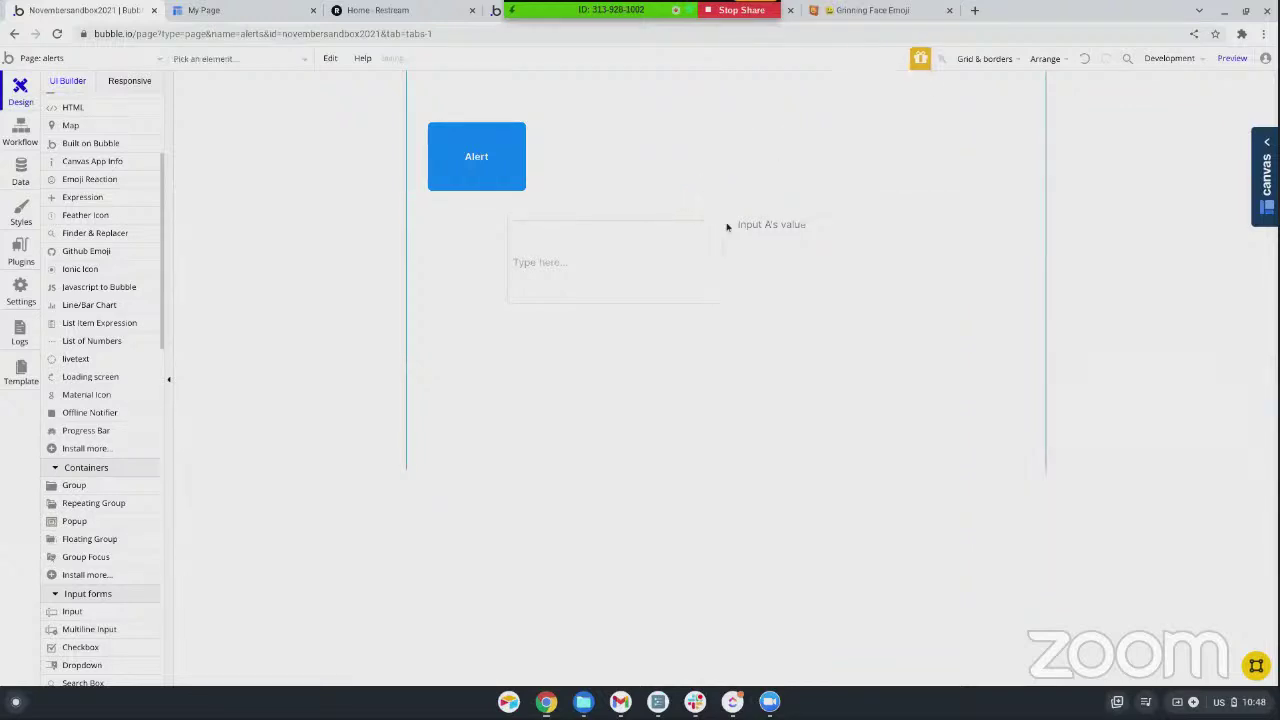
left_click(783, 274)
left_click(783, 274)
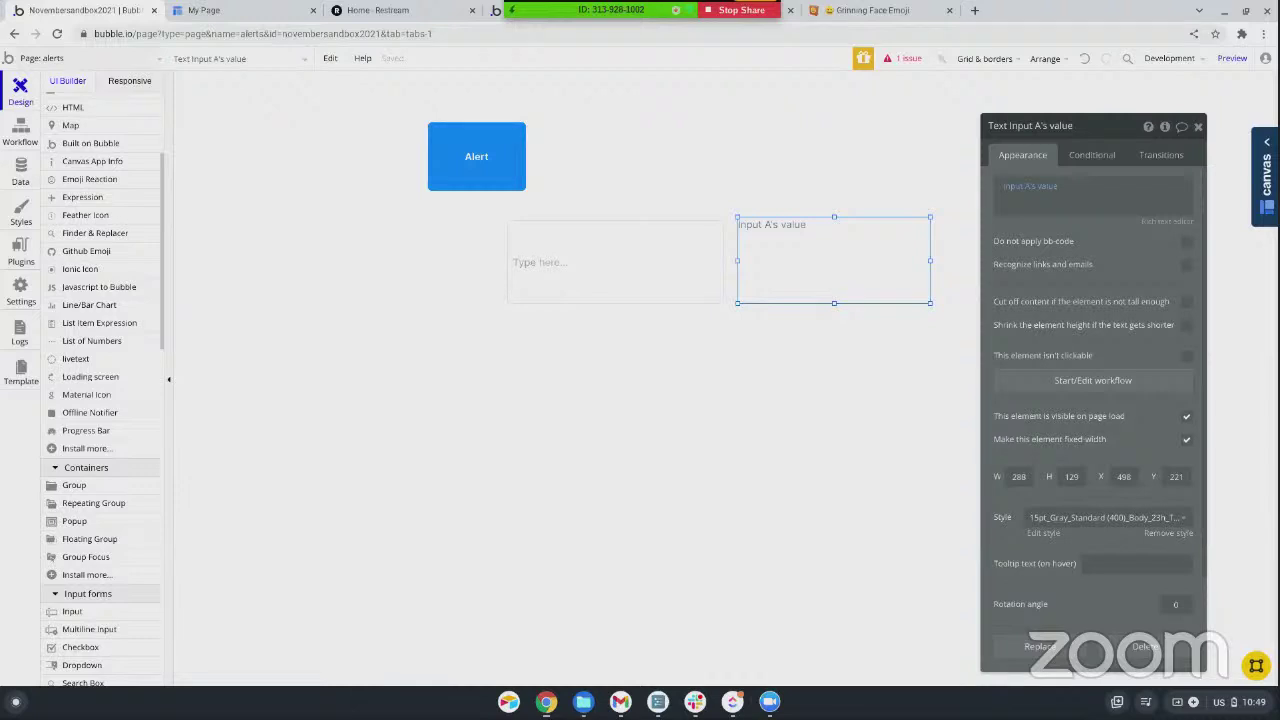
- View the alerts page preview, return to the Bubble editor, and select the alerts page itself
left_click(38, 60)
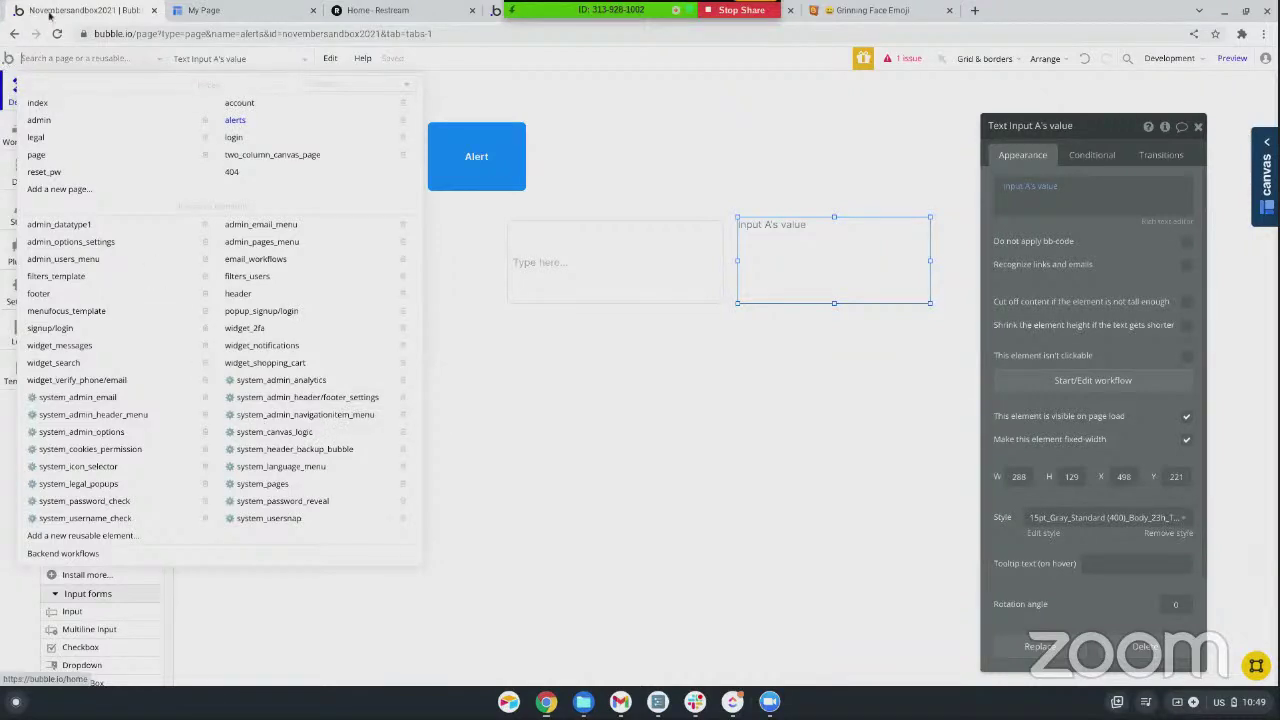
left_click(185, 10)
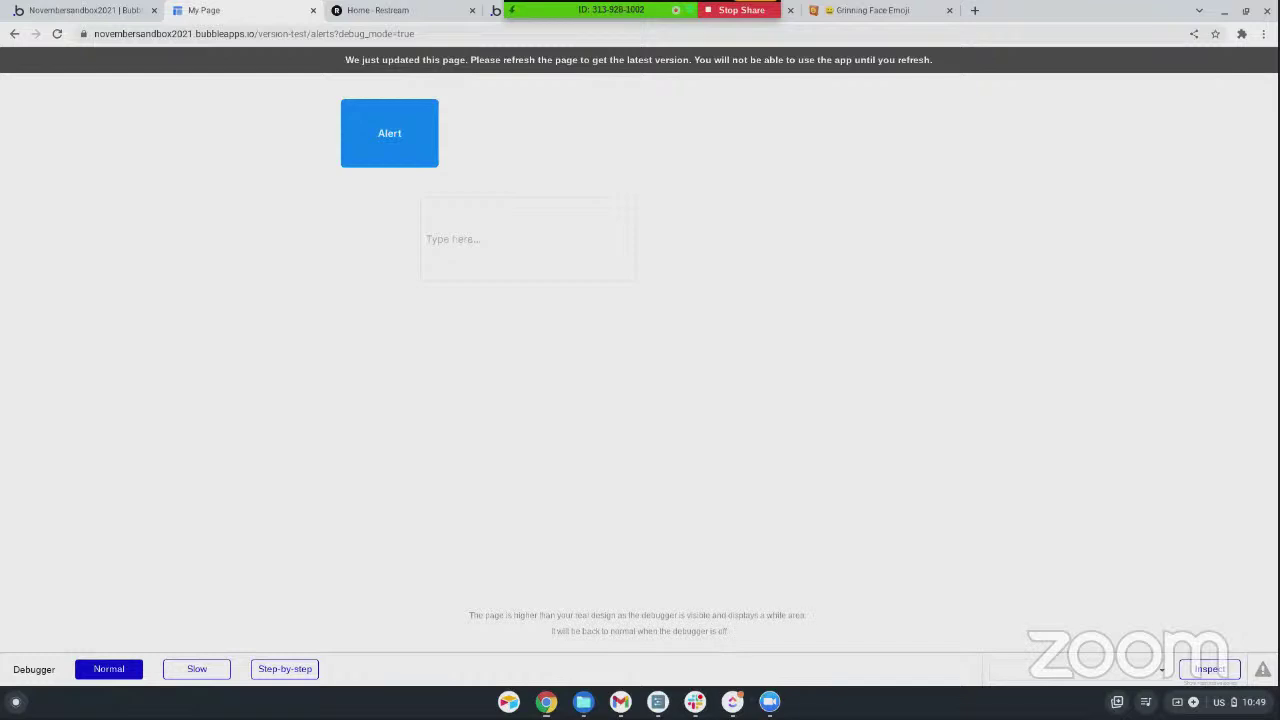
left_click(122, 12)
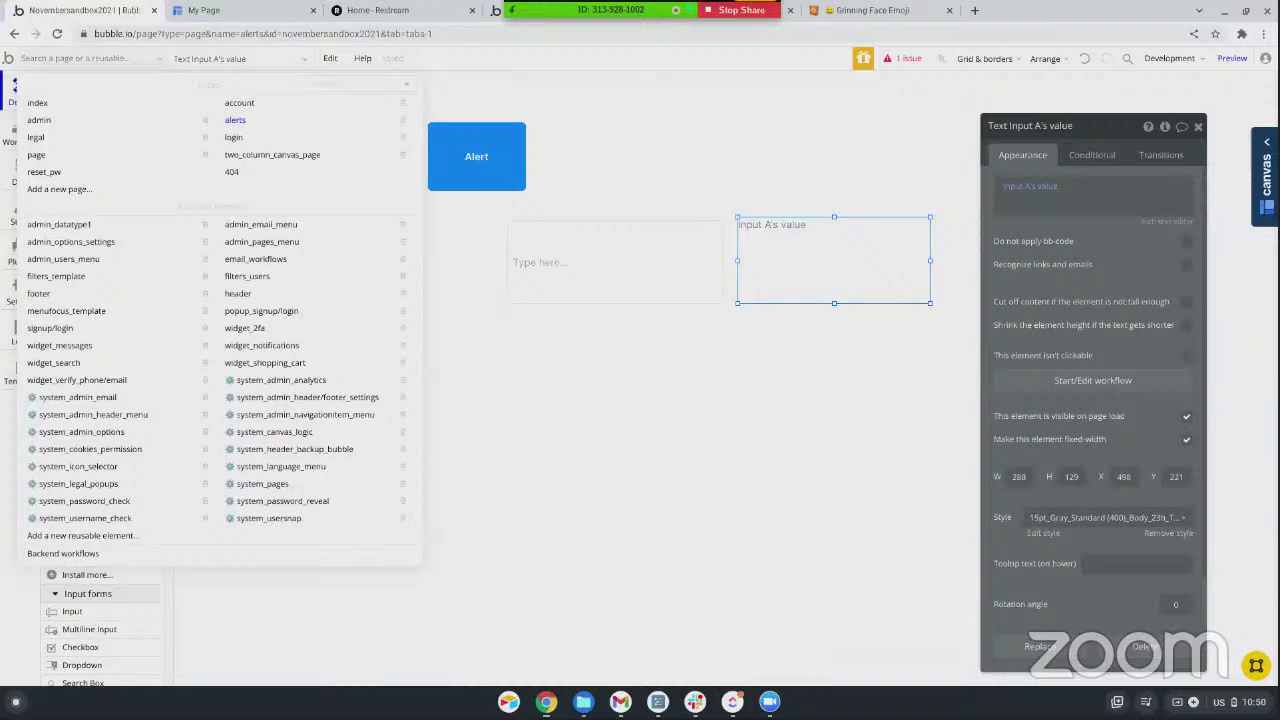
mouse_move(113, 389)
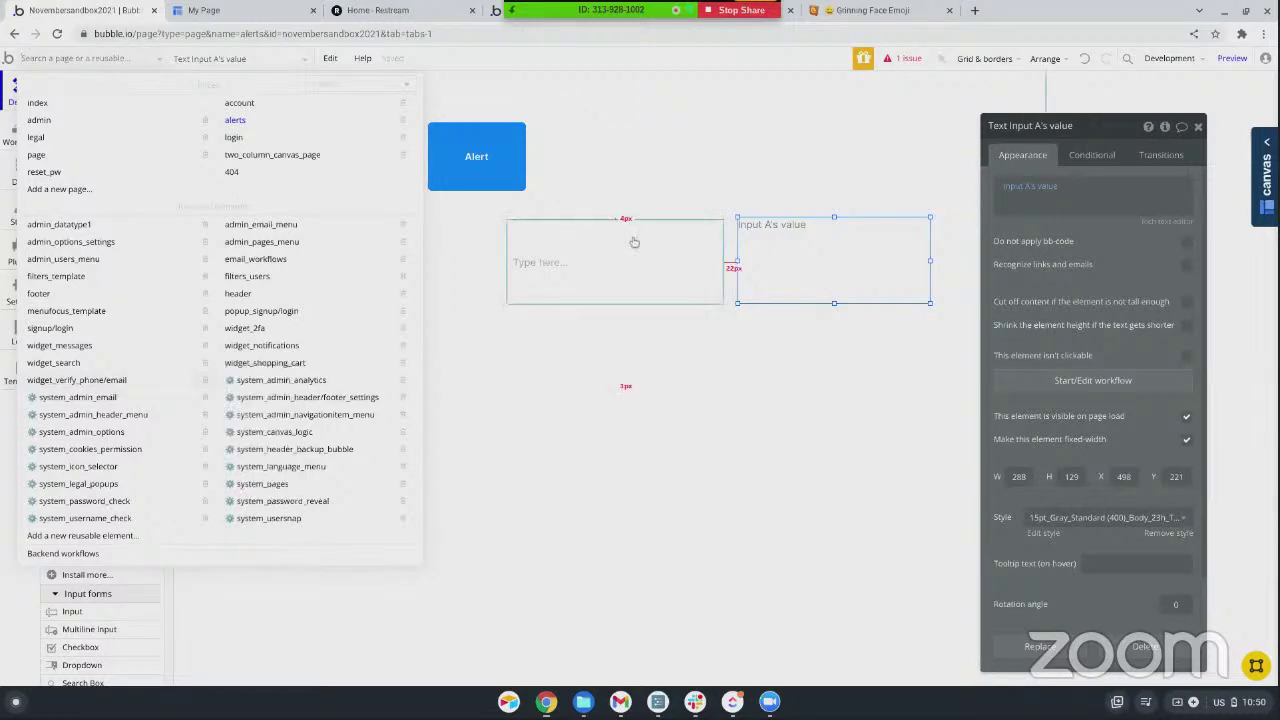
left_click(643, 184)
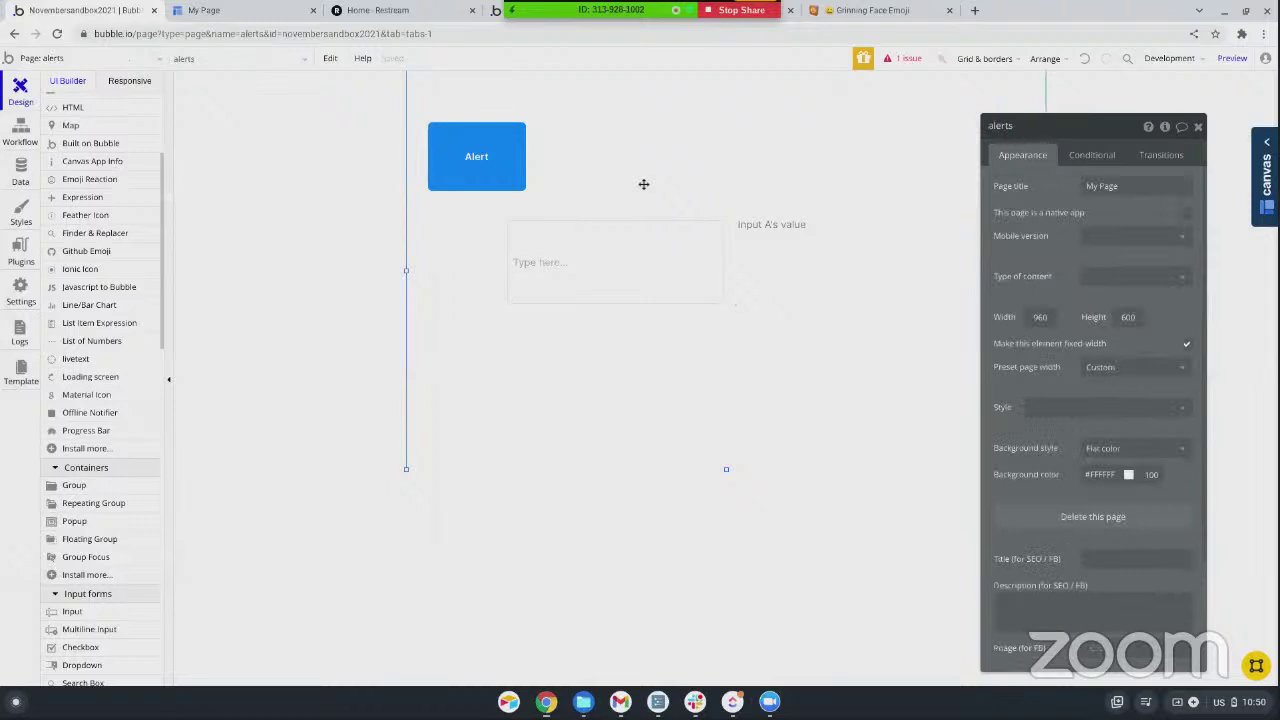
- Search the installable plugins for "emoticon", and shorten the search to "emo"
left_click(20, 172)
left_click(21, 250)
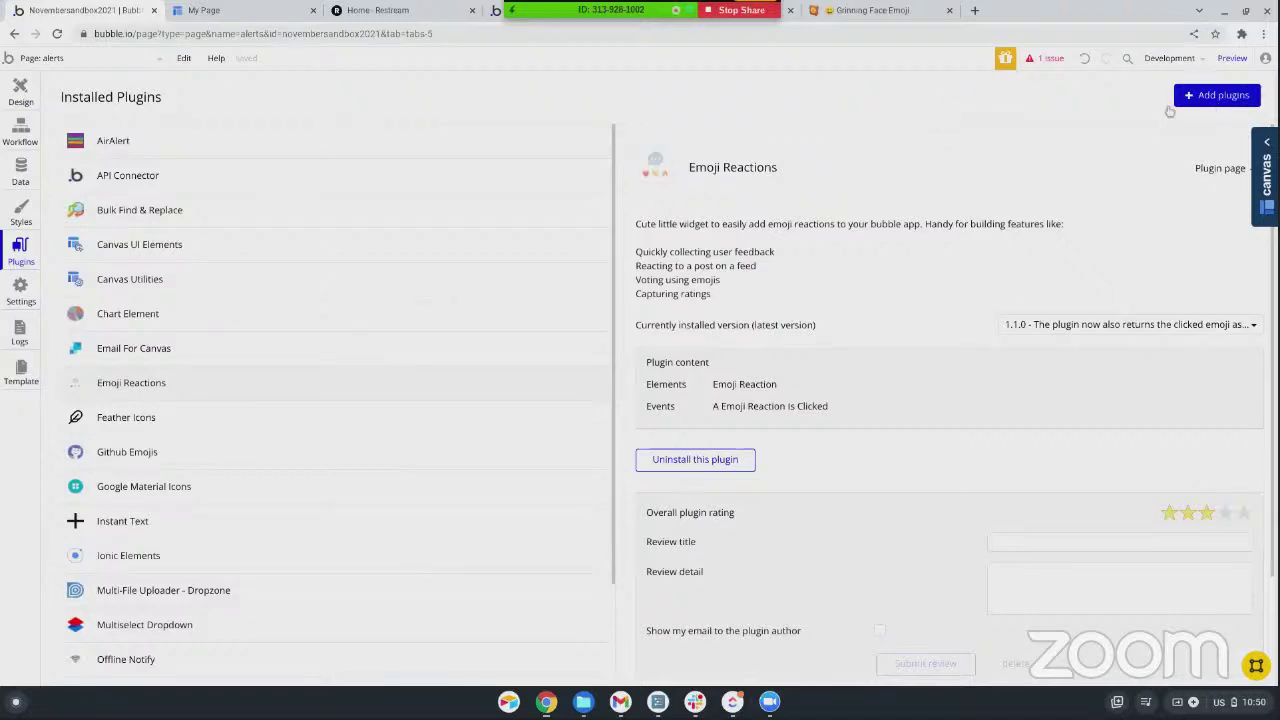
left_click(1216, 97)
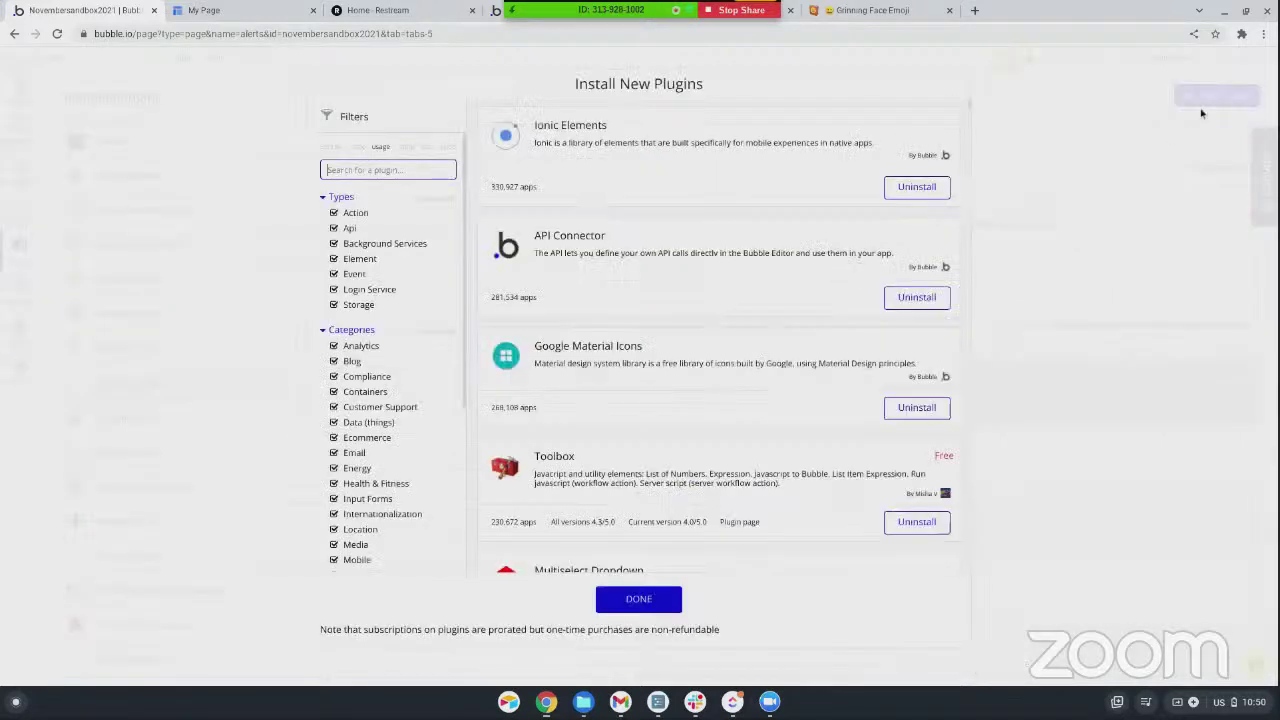
type("em")
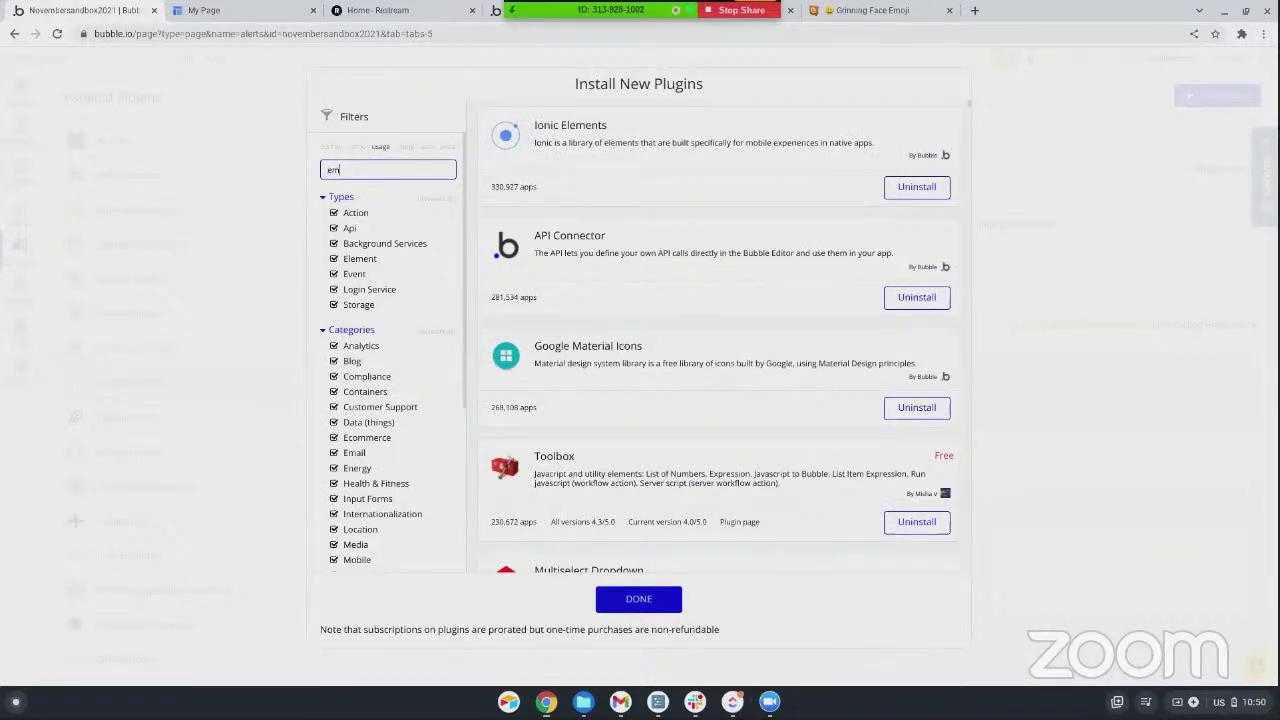
type("oticon")
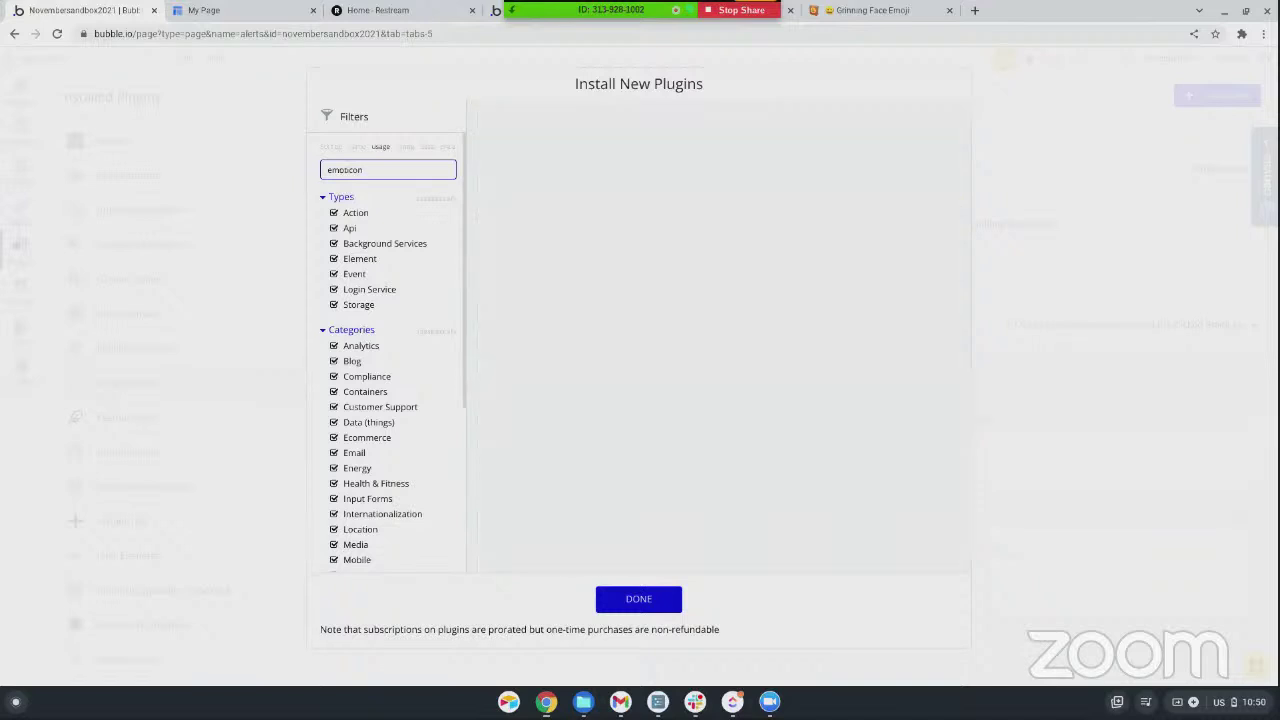
key("BackSpace")
key("BackSpace")
key("BackSpace")
key("BackSpace")
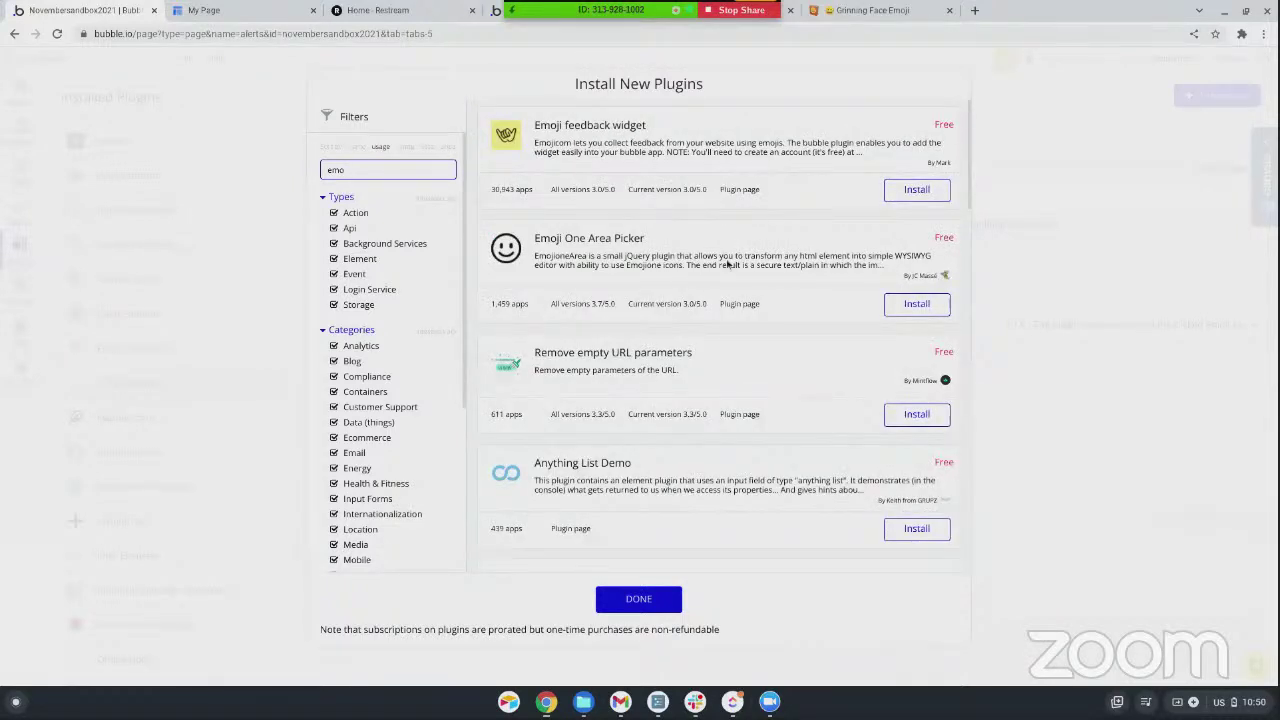
- Examine the plugins matching "emo", close the plugin installer without adding any, and look through the installed plugins
scroll(726, 264, "down", 2)
scroll(726, 264, "down", 2)
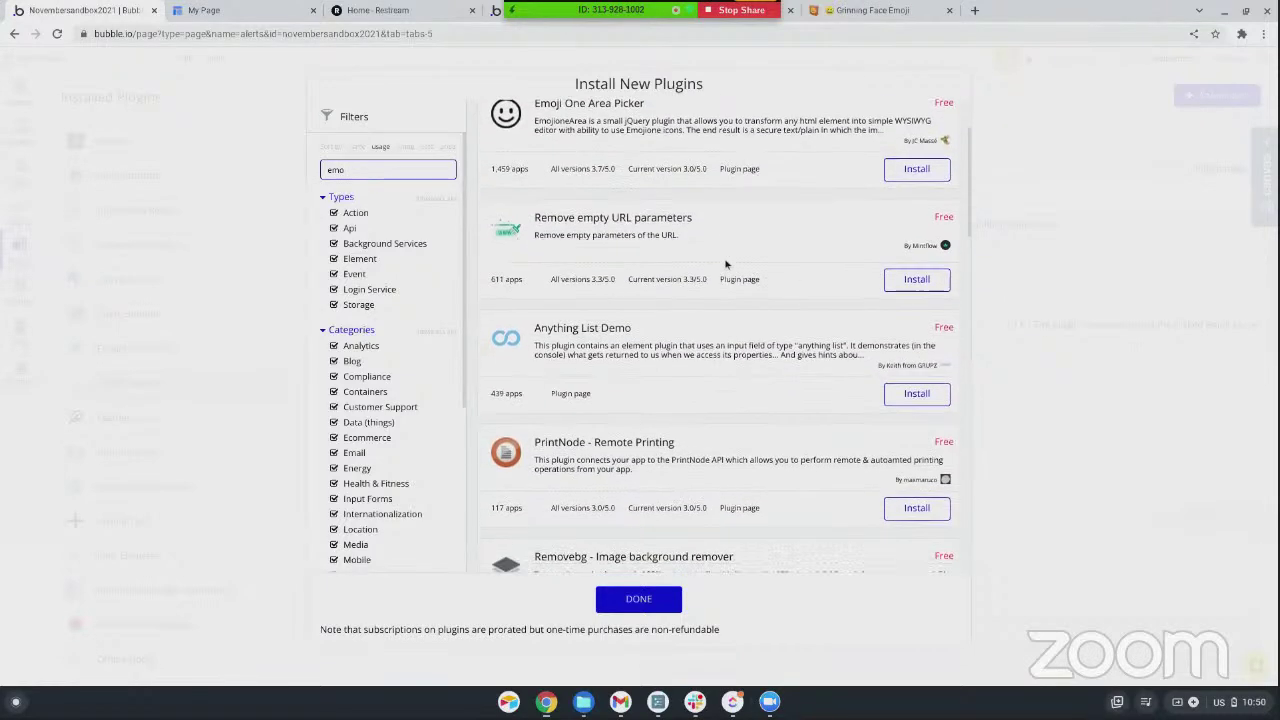
scroll(726, 264, "down", 3)
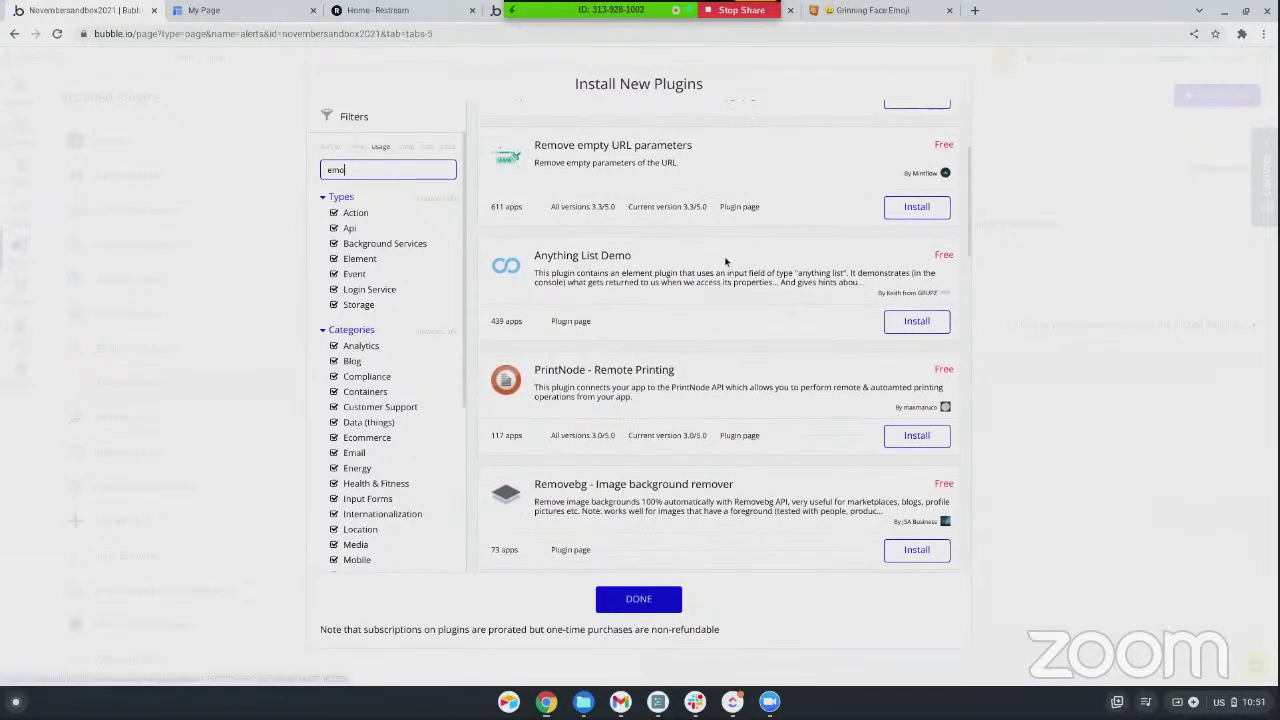
scroll(723, 257, "down", 6)
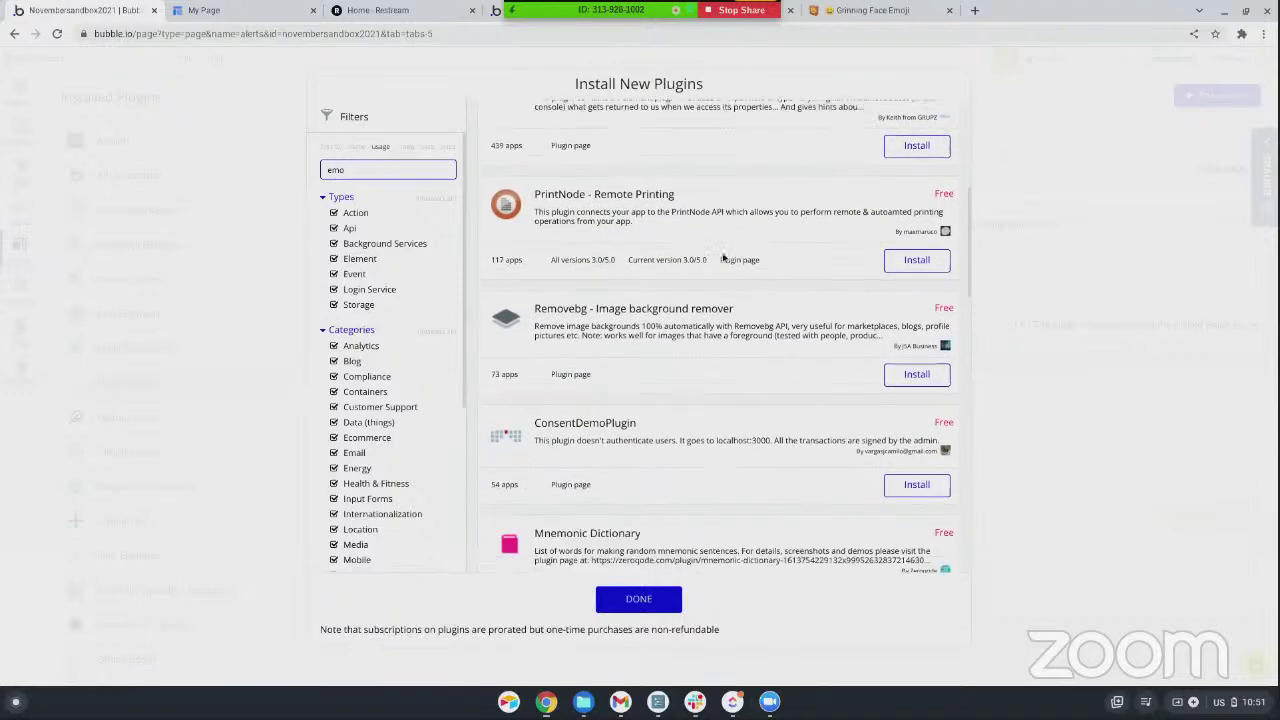
scroll(723, 257, "down", 6)
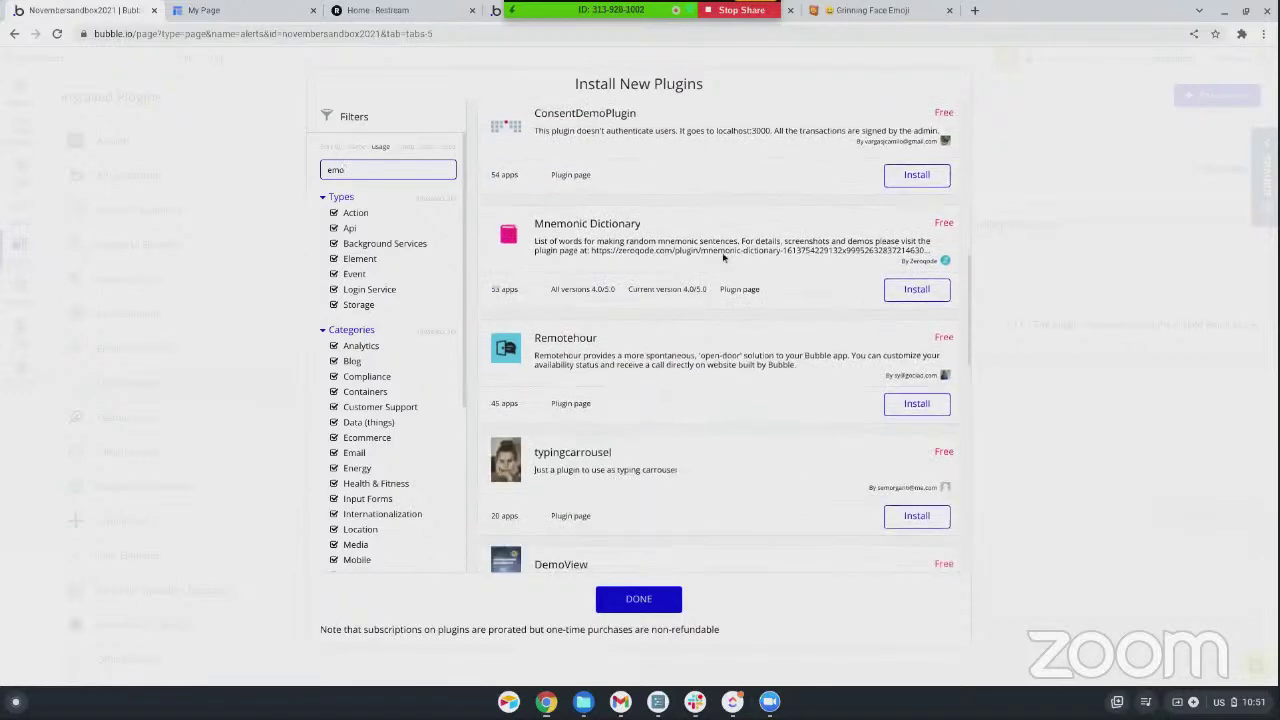
scroll(723, 257, "down", 7)
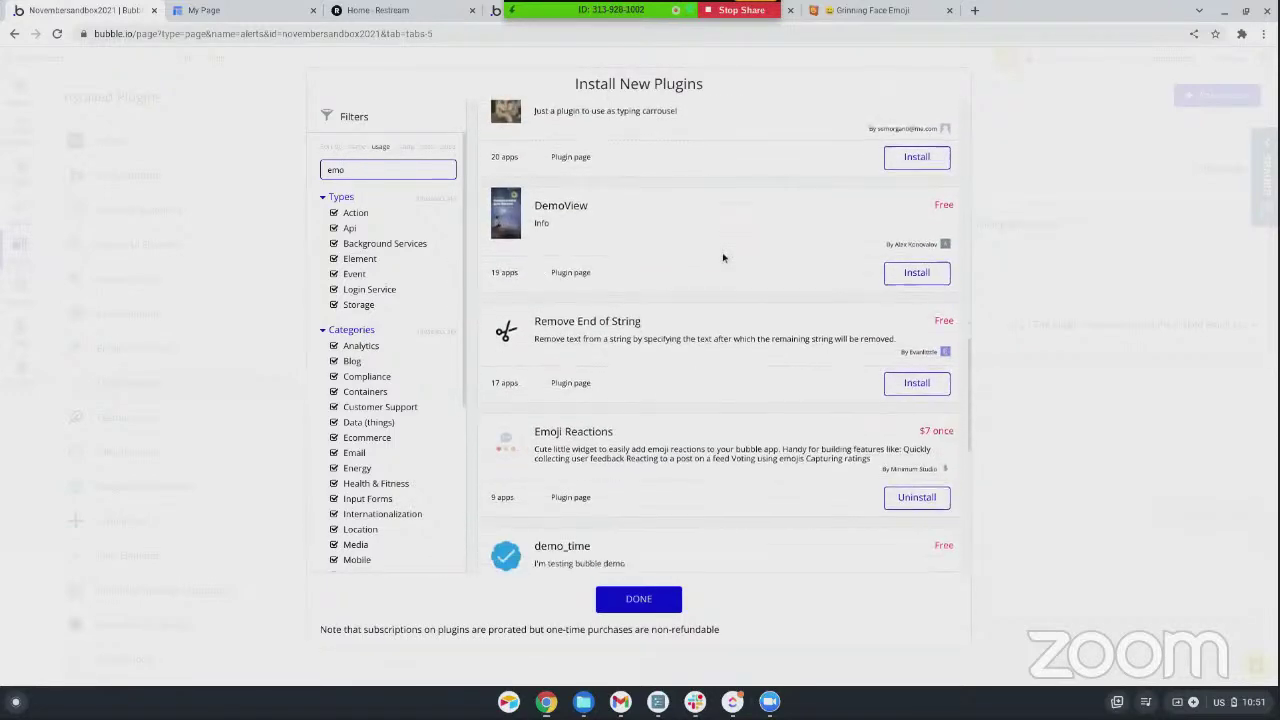
scroll(723, 257, "down", 5)
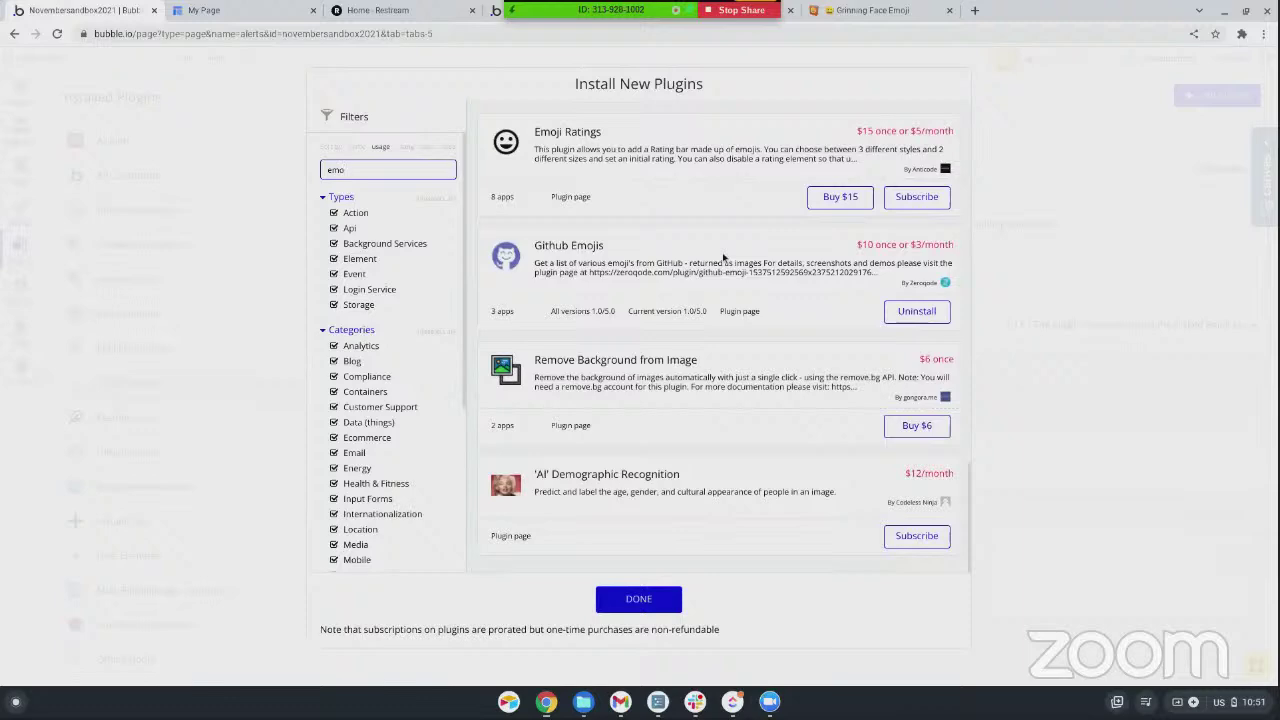
scroll(723, 257, "up", 10)
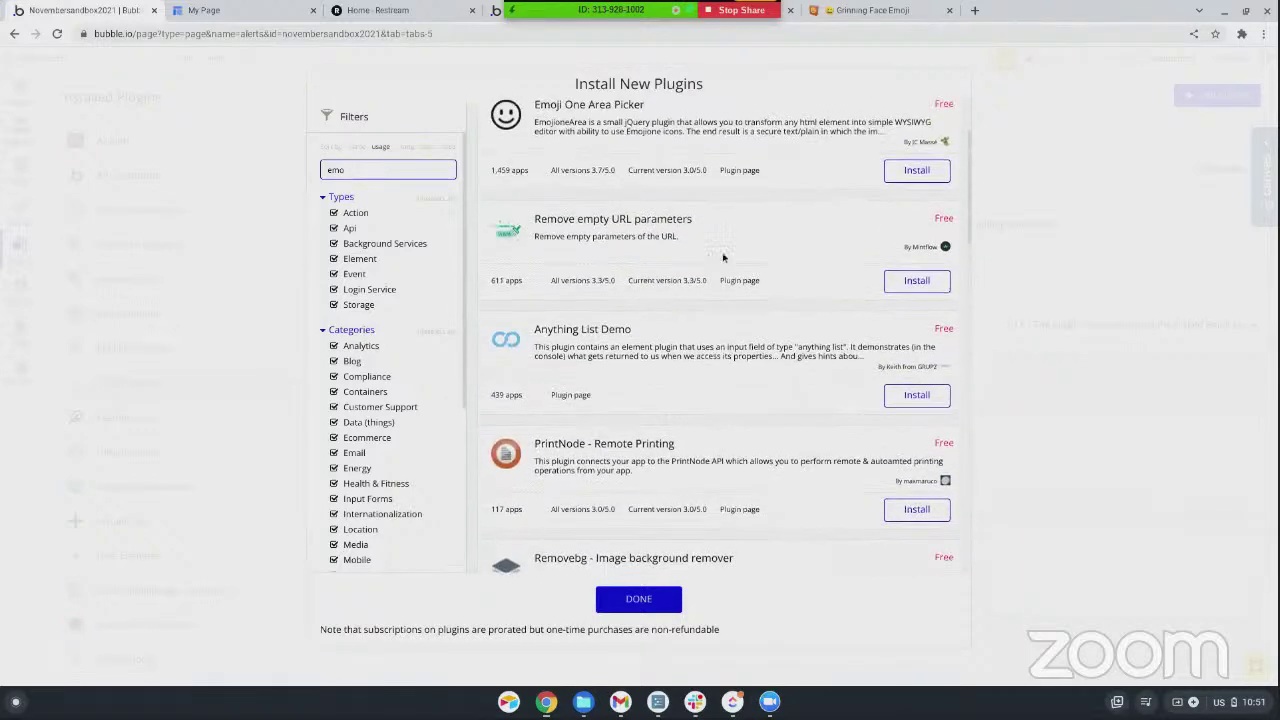
scroll(723, 257, "up", 2)
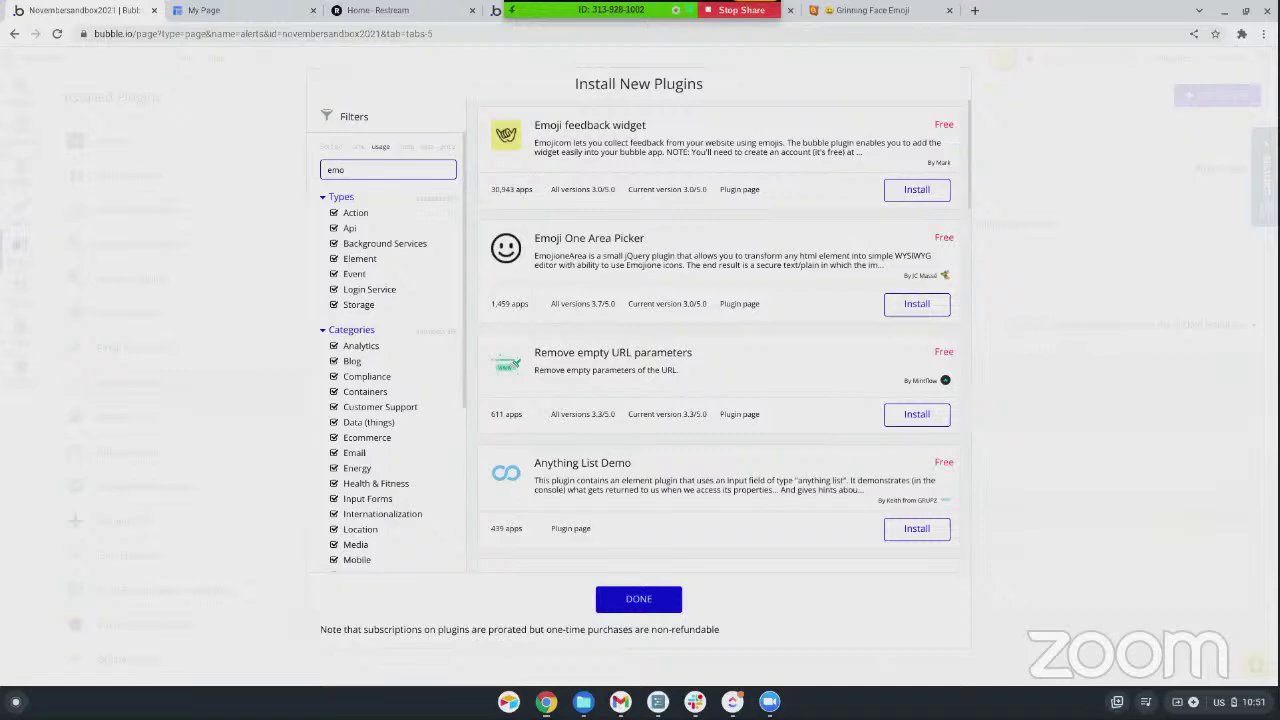
scroll(720, 245, "down", 5)
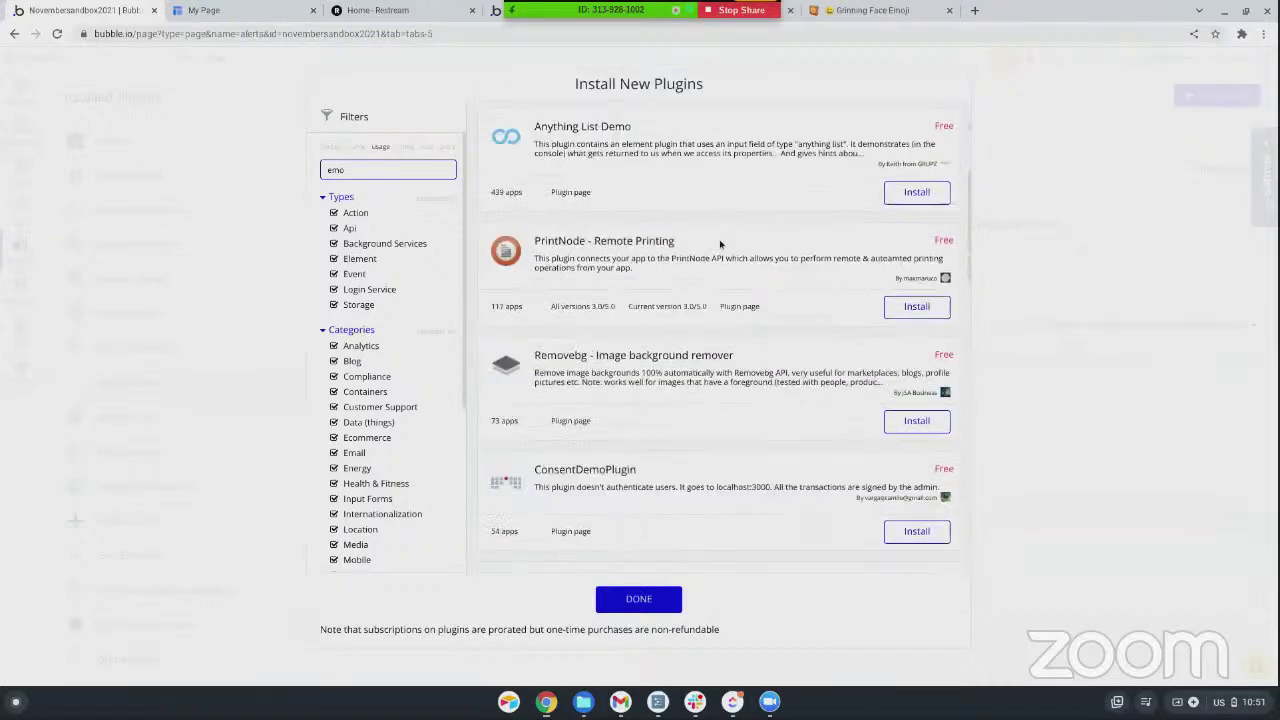
scroll(720, 245, "down", 2)
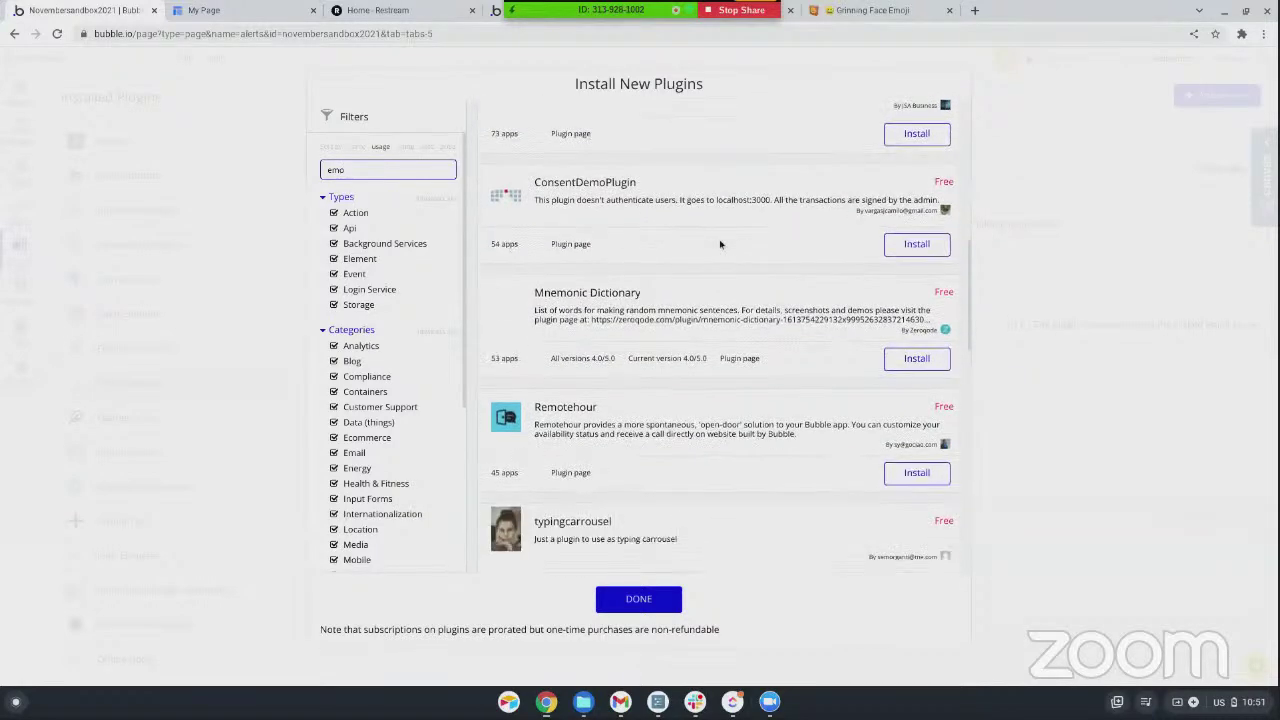
scroll(720, 244, "down", 4)
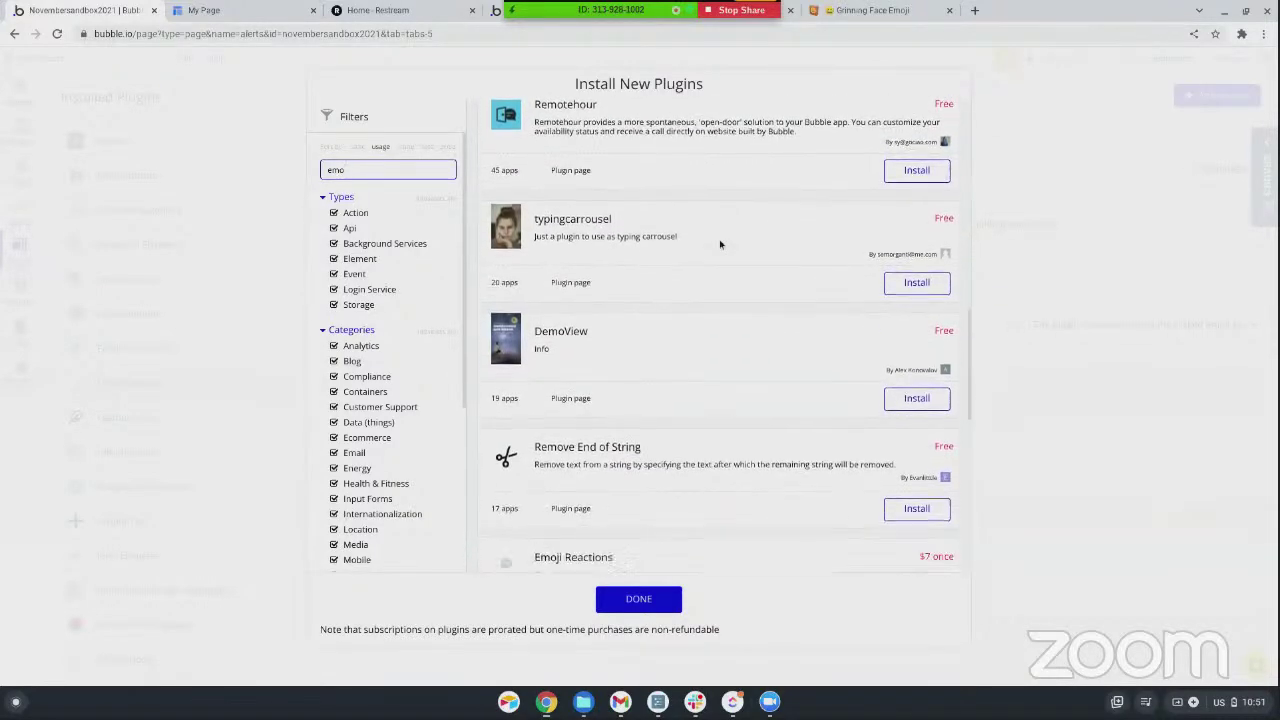
scroll(720, 244, "down", 5)
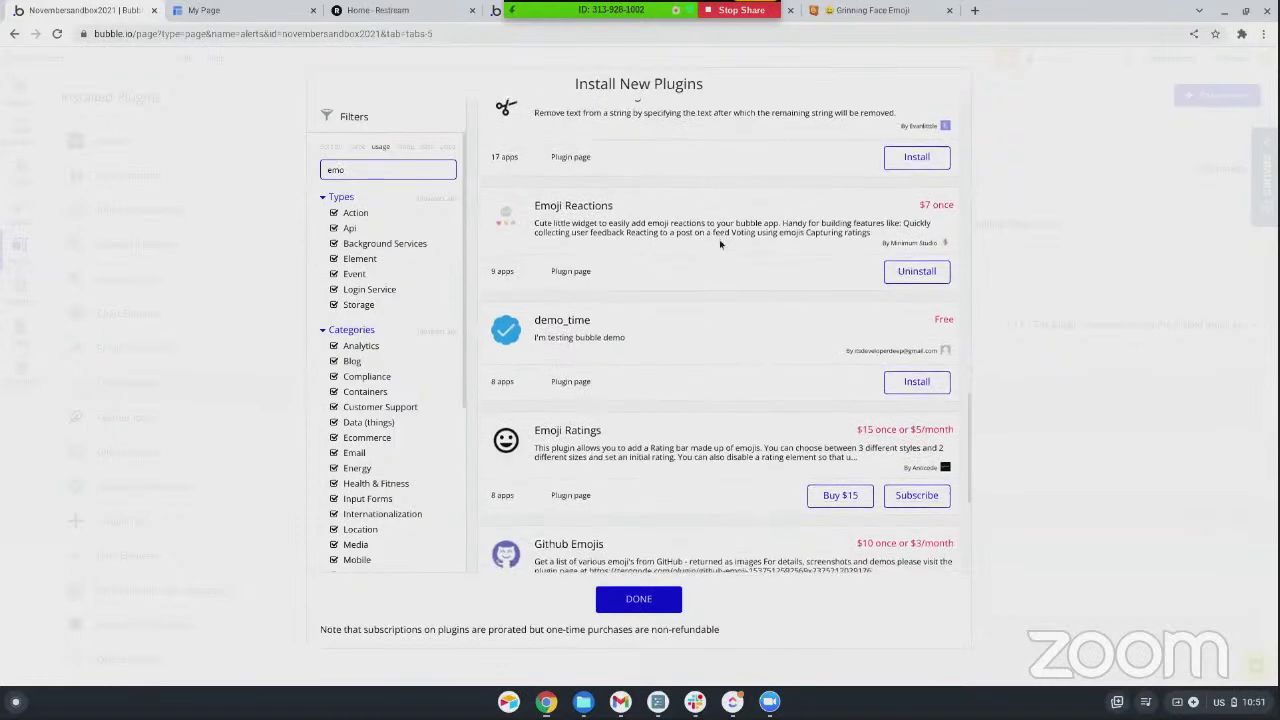
left_click(646, 608)
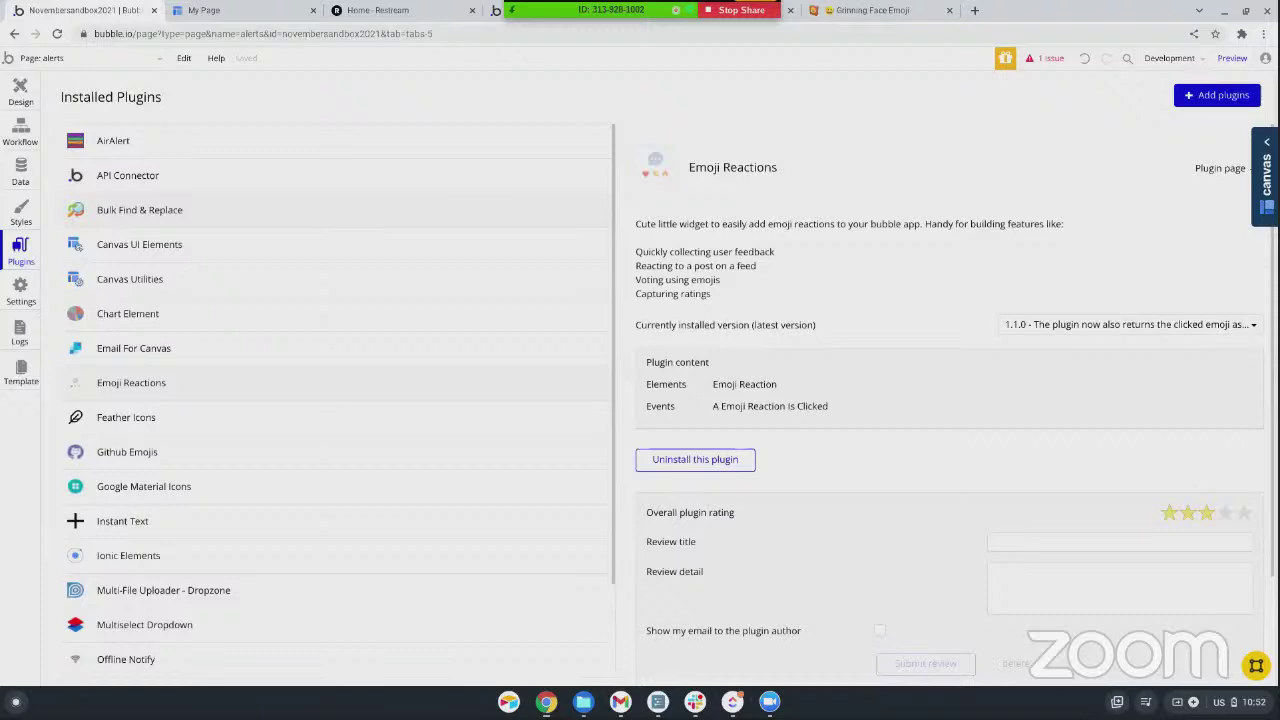
scroll(443, 186, "down", 2)
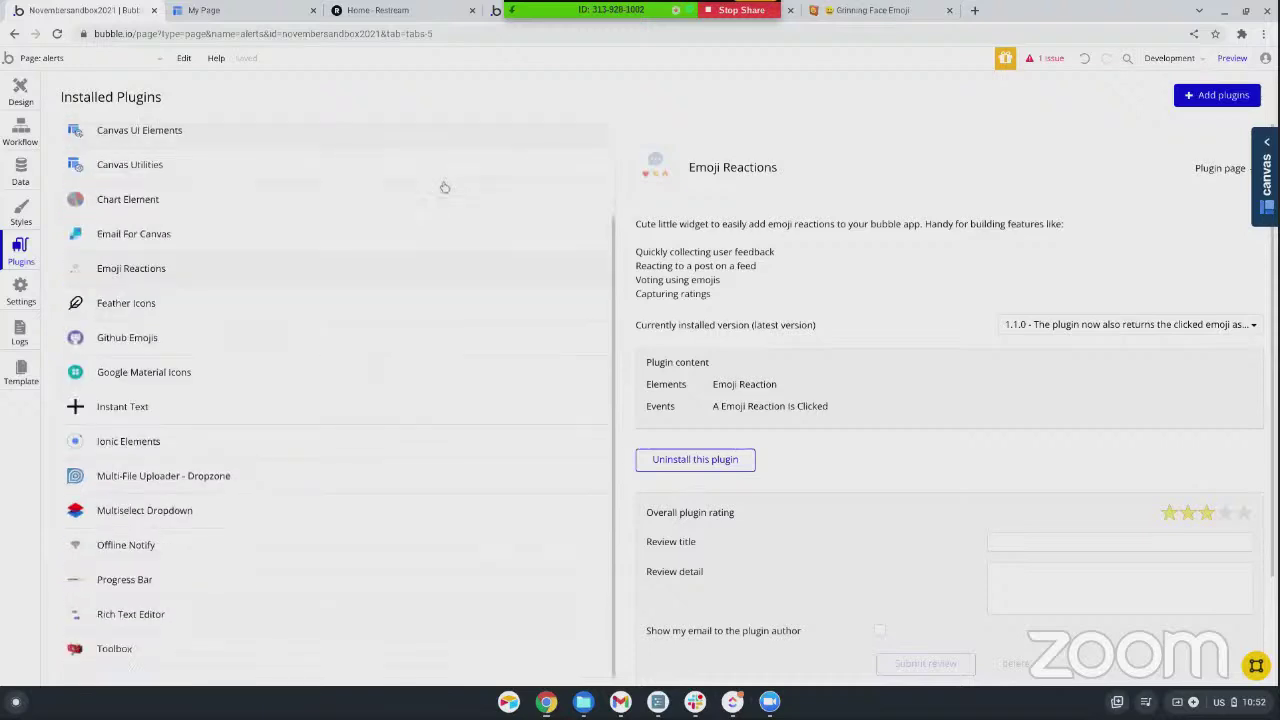
scroll(445, 187, "up", 2)
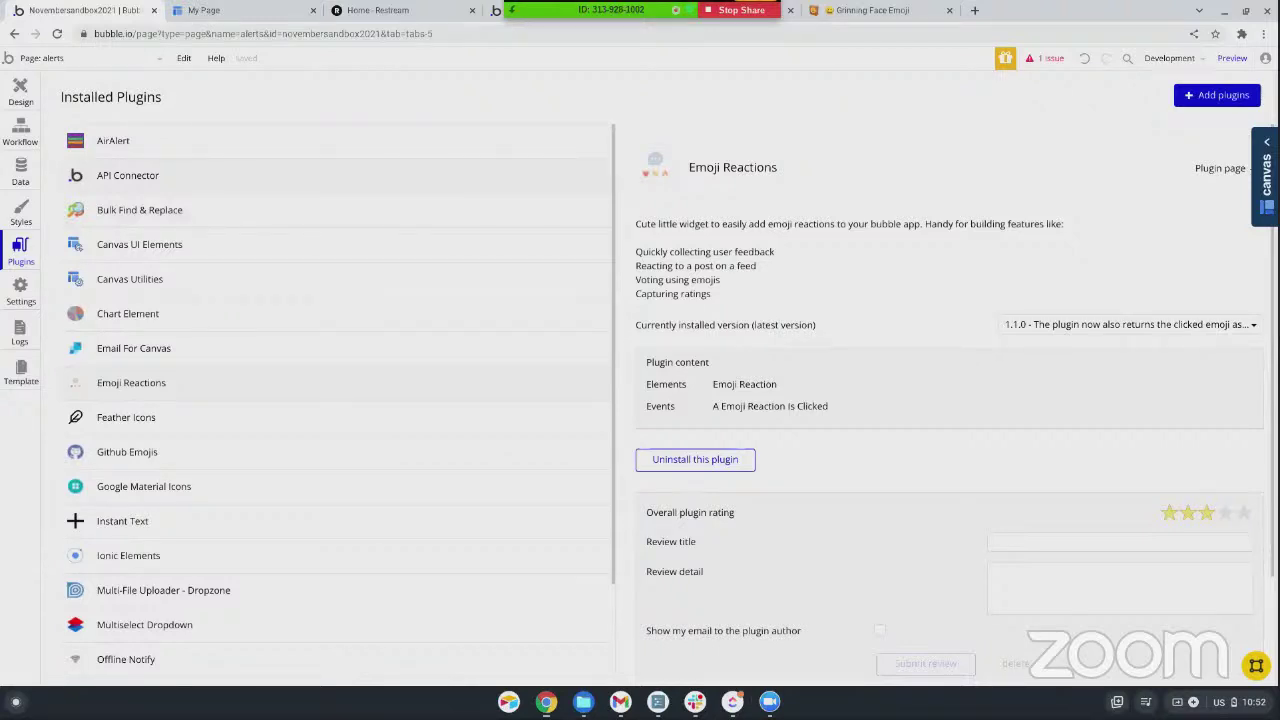
scroll(443, 175, "down", 1)
scroll(443, 175, "up", 1)
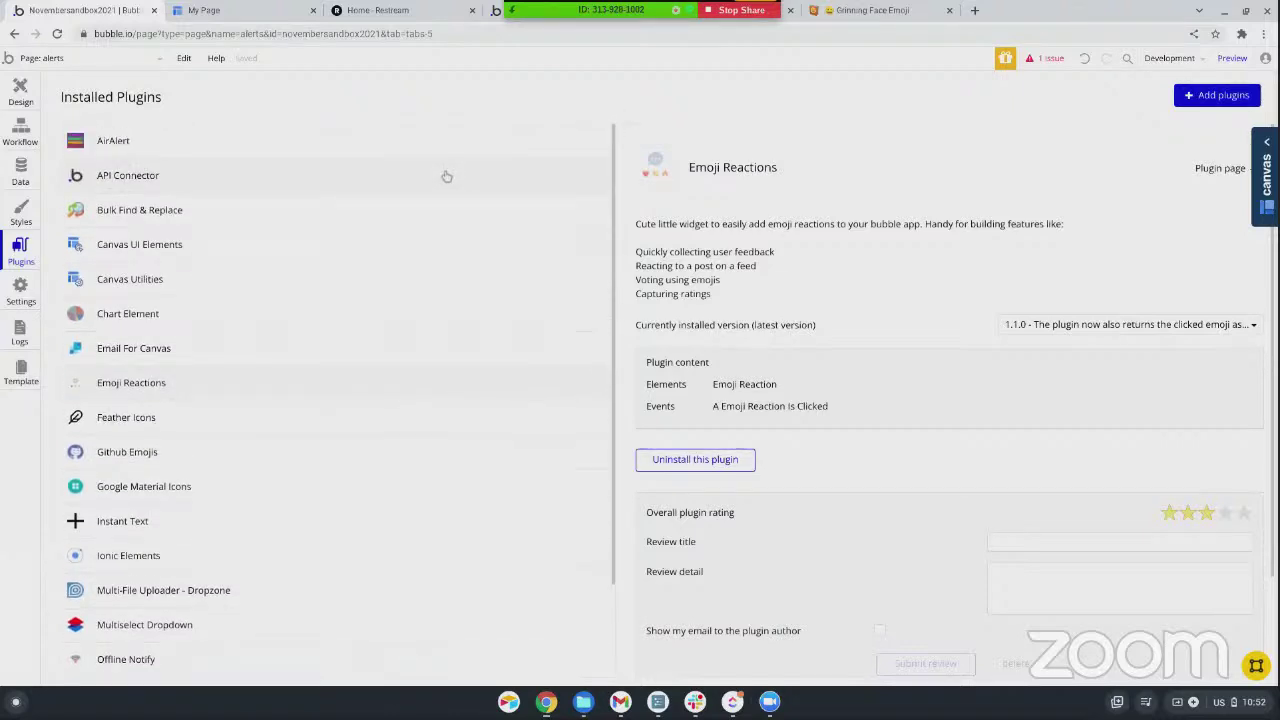
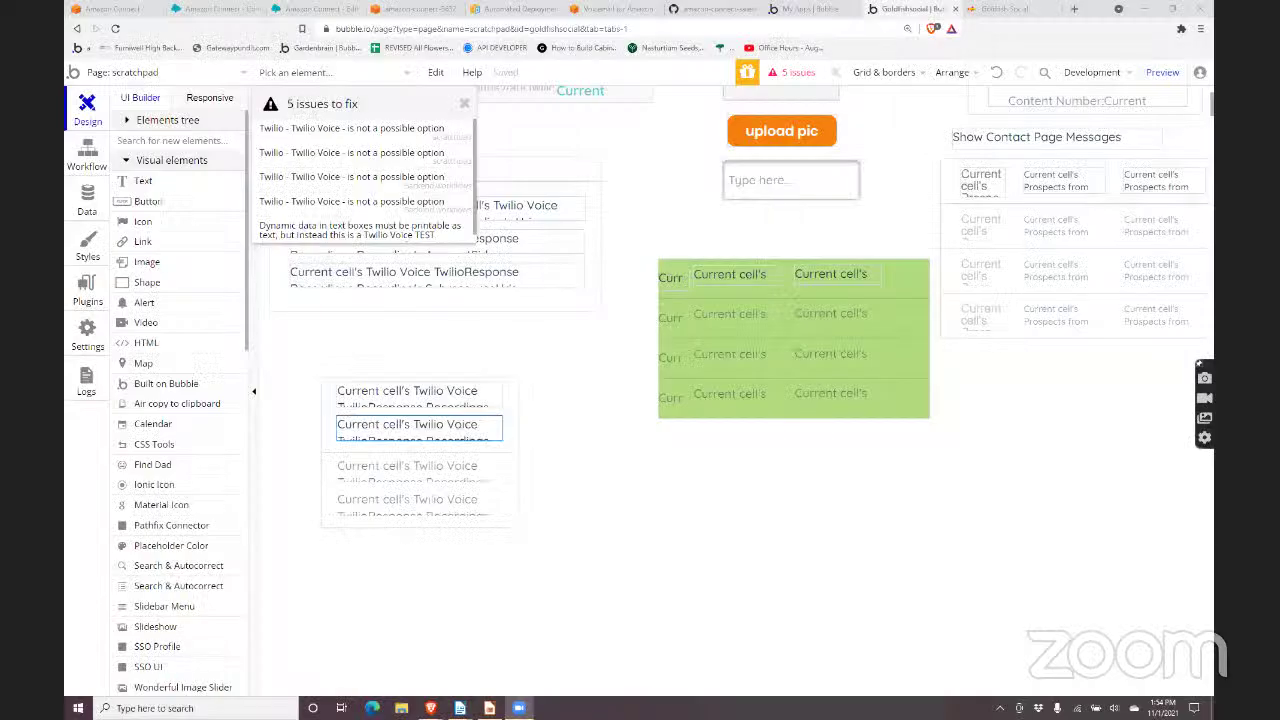
- View the recording link in the scratchpad preview, and open the properties of the text element showing the Twilio recording's Url in the Bubble editor
left_click(998, 10)
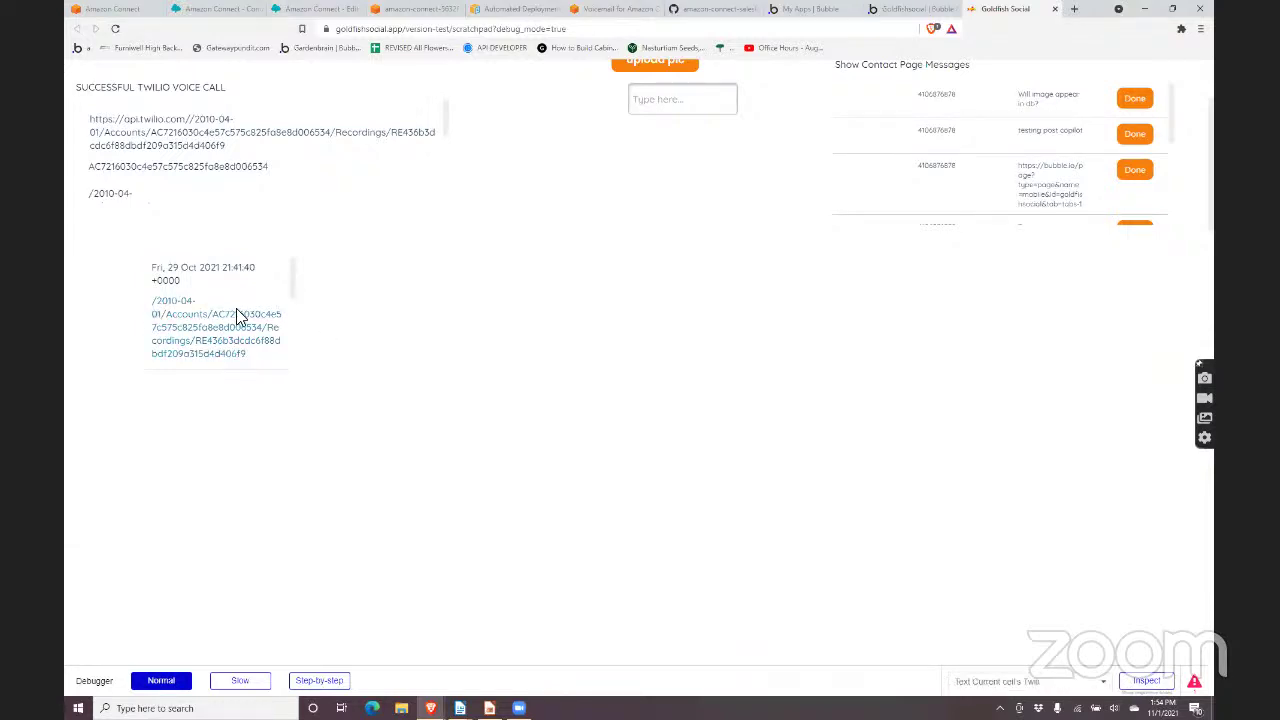
left_click(898, 9)
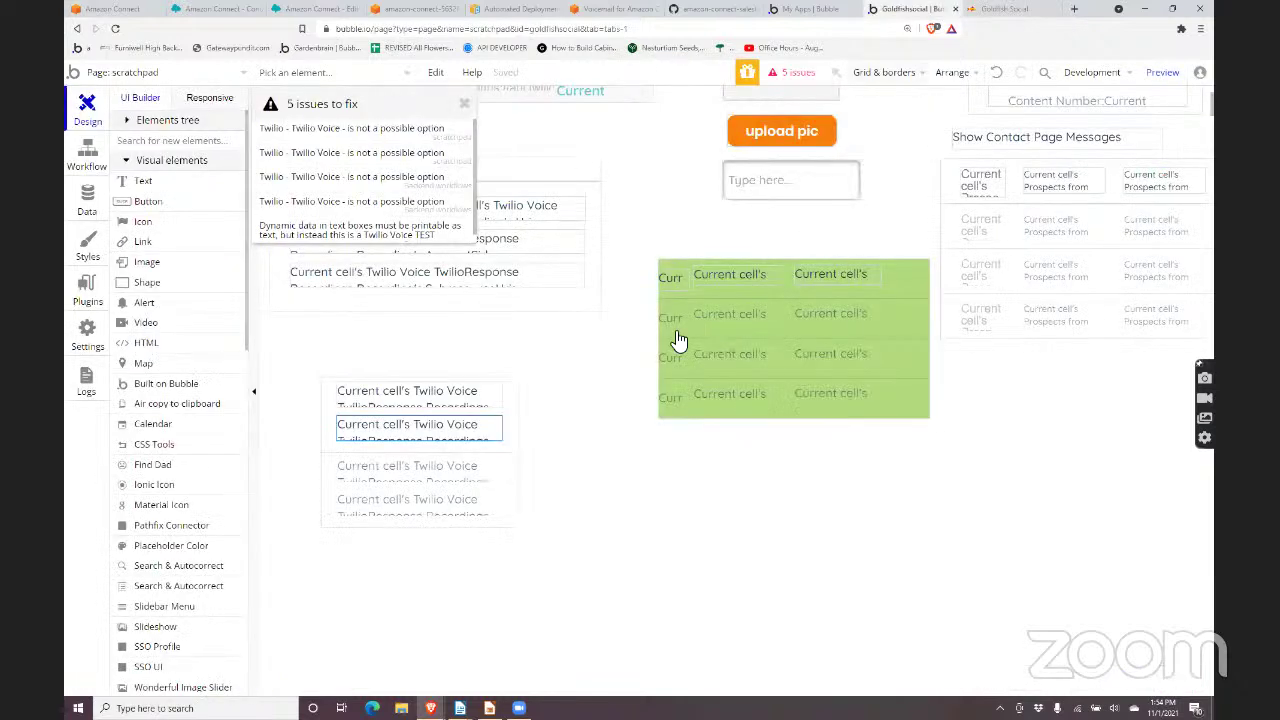
double_click(441, 437)
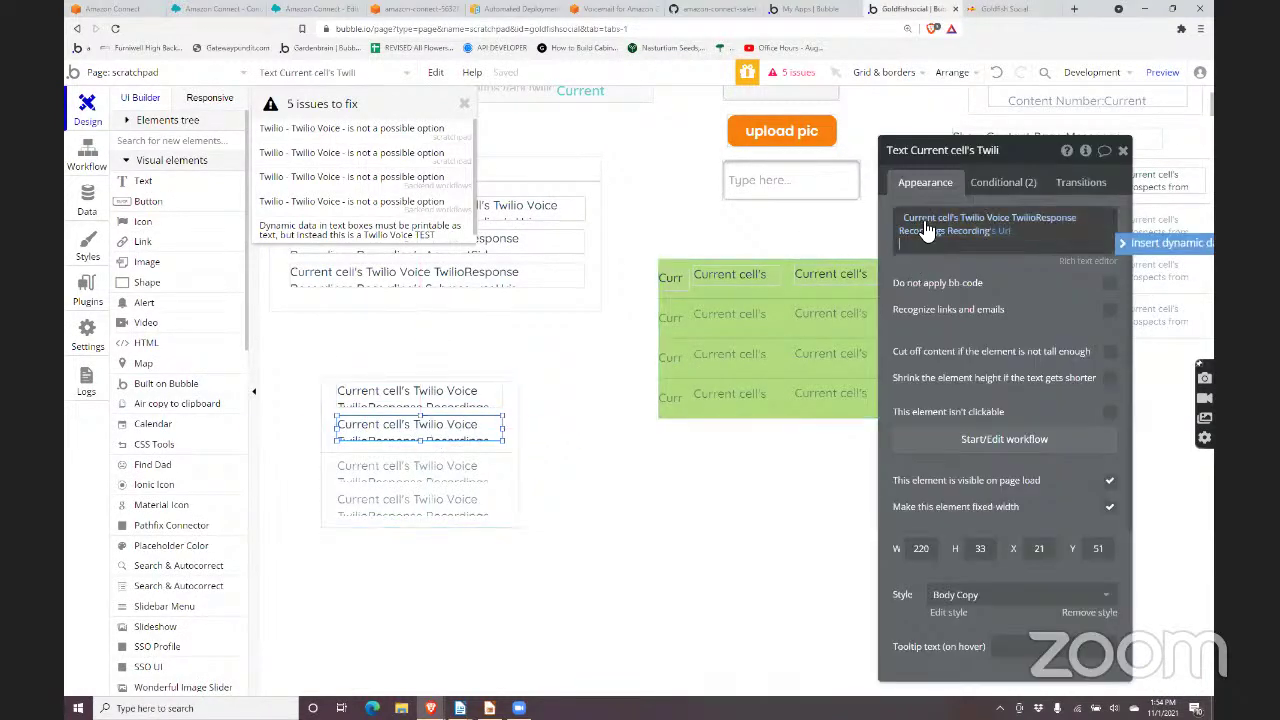
left_click(1001, 227)
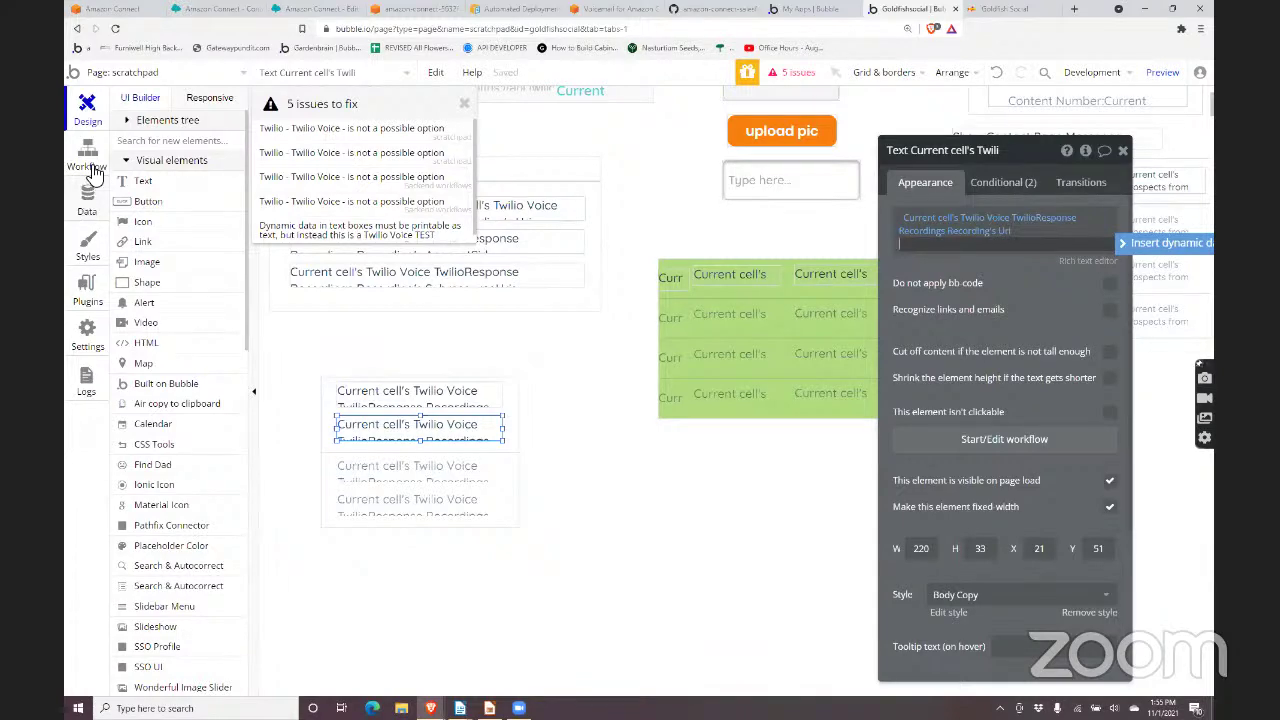
- Open the app's backend workflows, filter them to the Twilio folder, dismiss the issue list, and expand the twilio_call_listener workflow
left_click(123, 80)
type("bac")
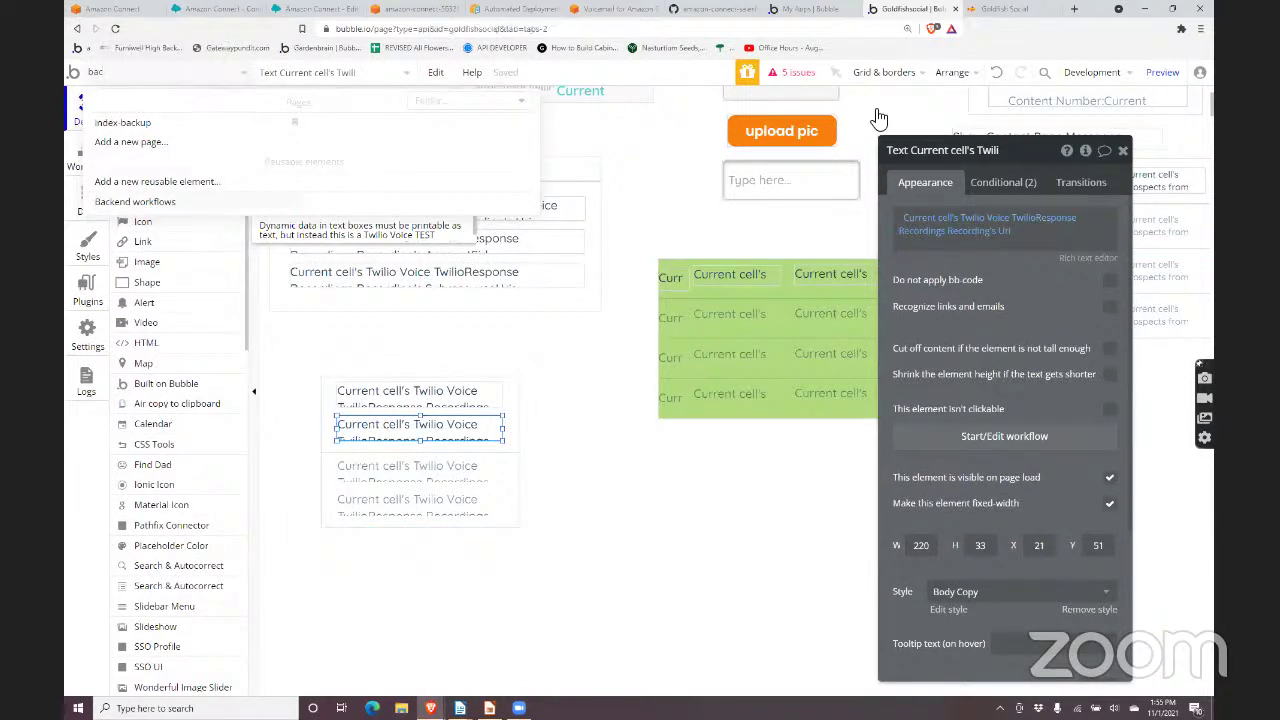
left_click(135, 201)
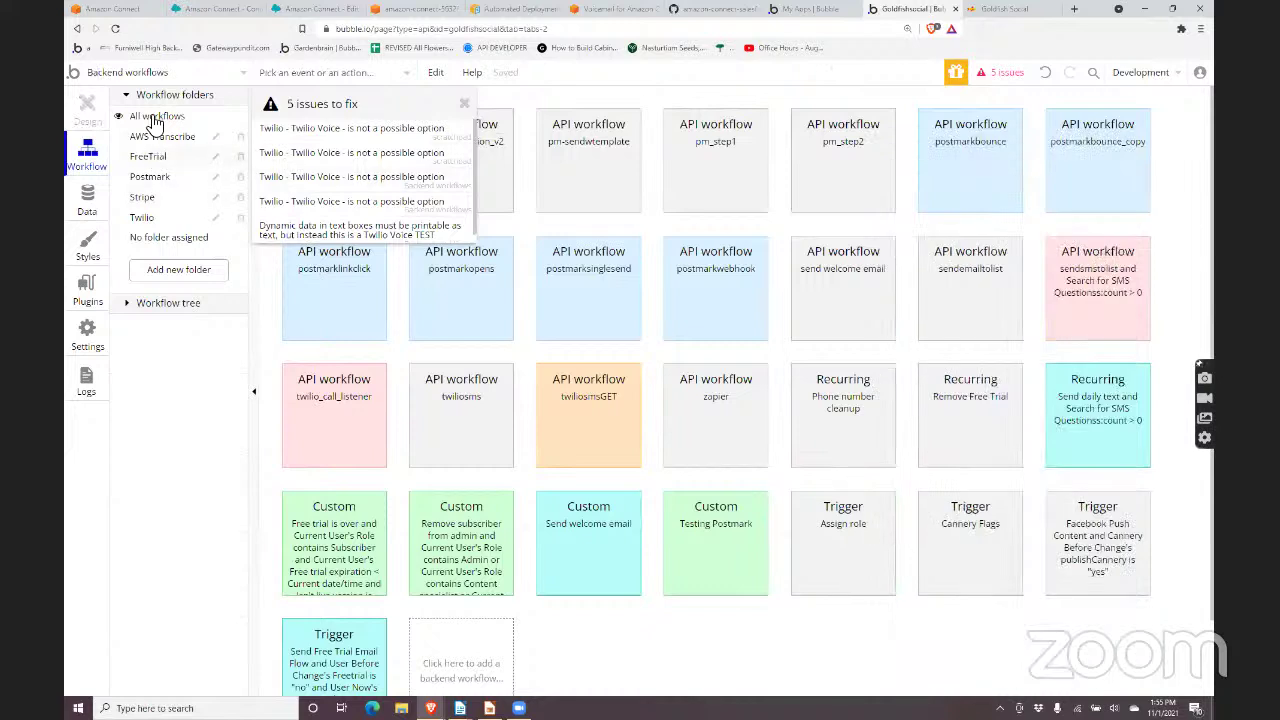
left_click(150, 219)
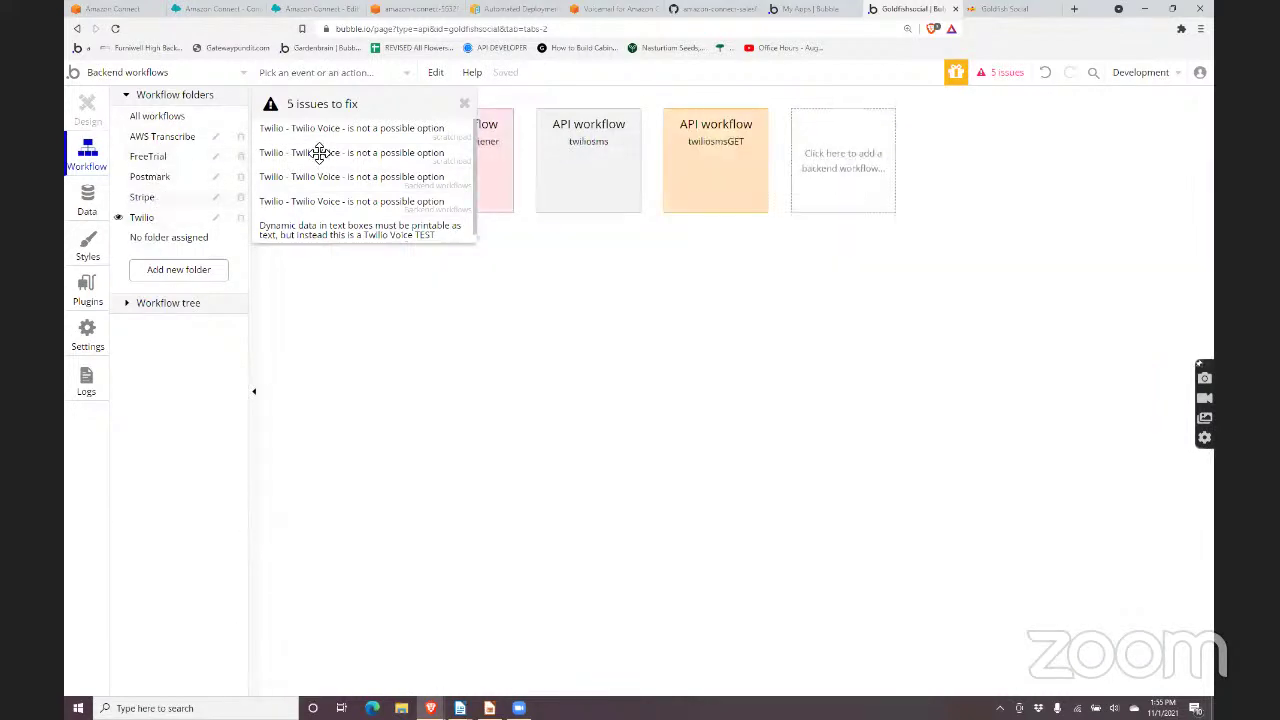
left_click(464, 103)
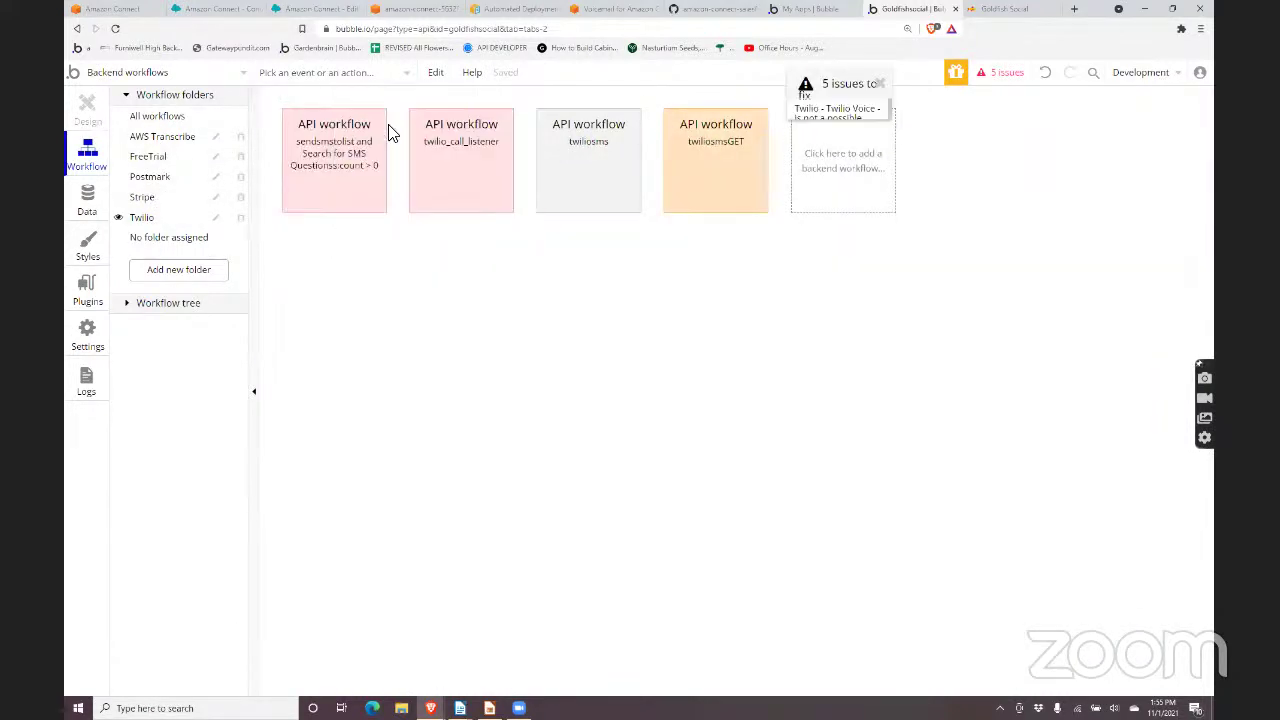
left_click(455, 160)
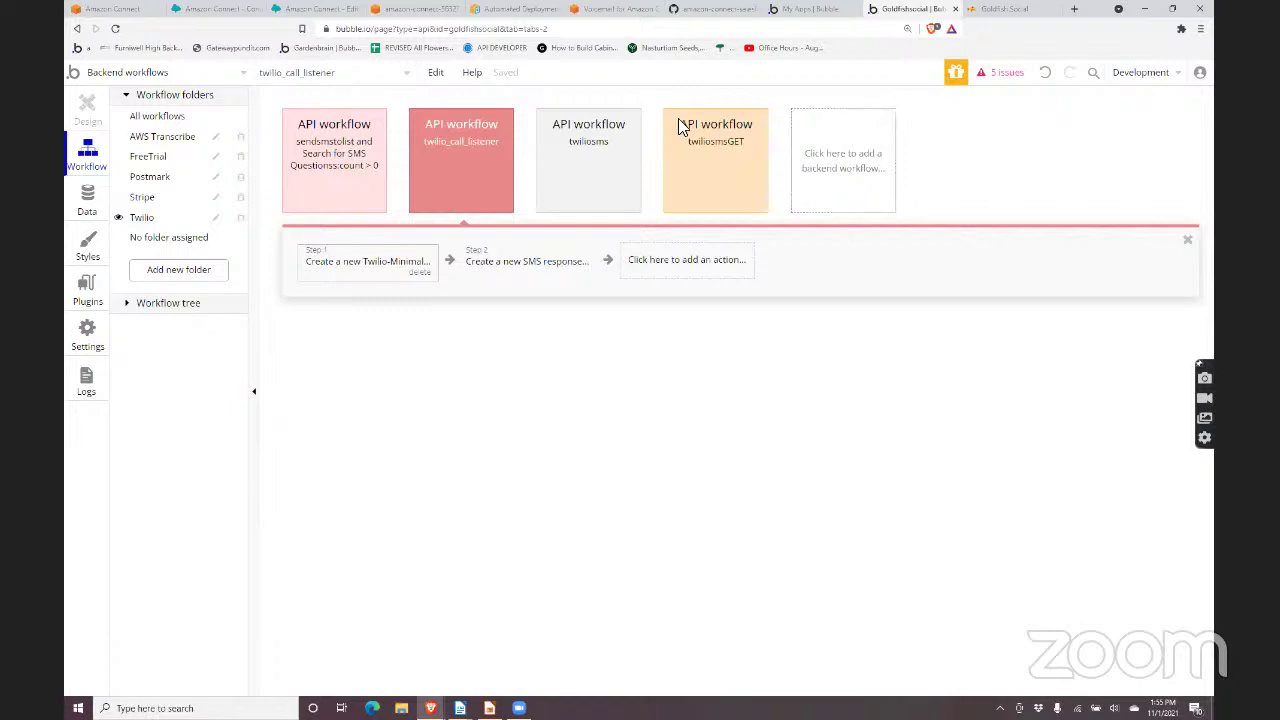
- Reload the backend workflows, close the extra editor page, and switch to the browser window showing the twilio_call_listener workflow
left_click(115, 28)
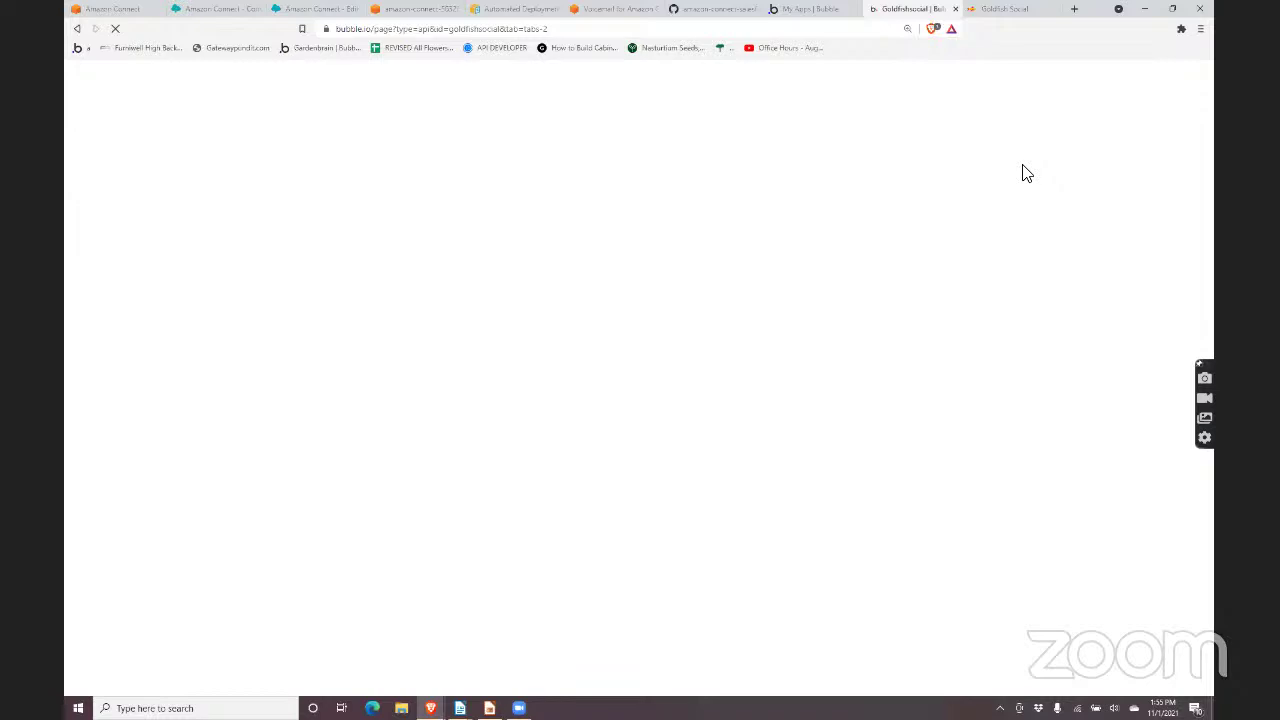
key("ctrl+w")
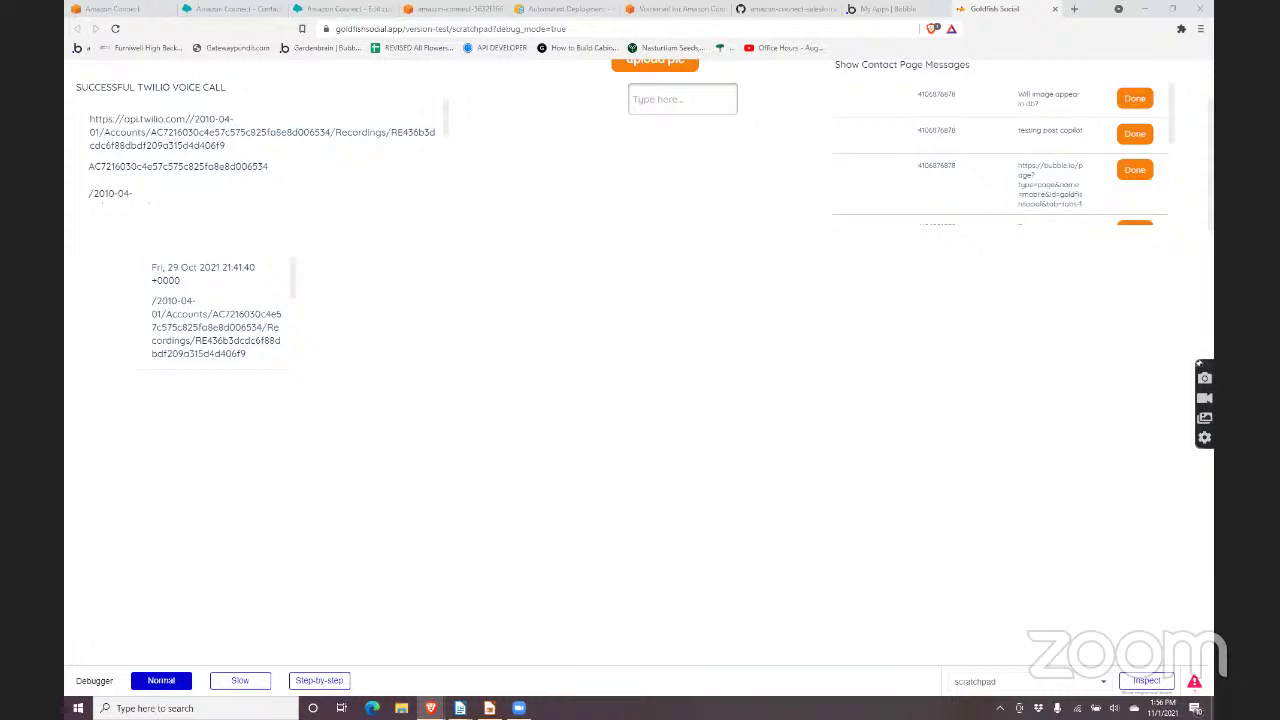
key("alt+Tab")
left_click(1048, 106)
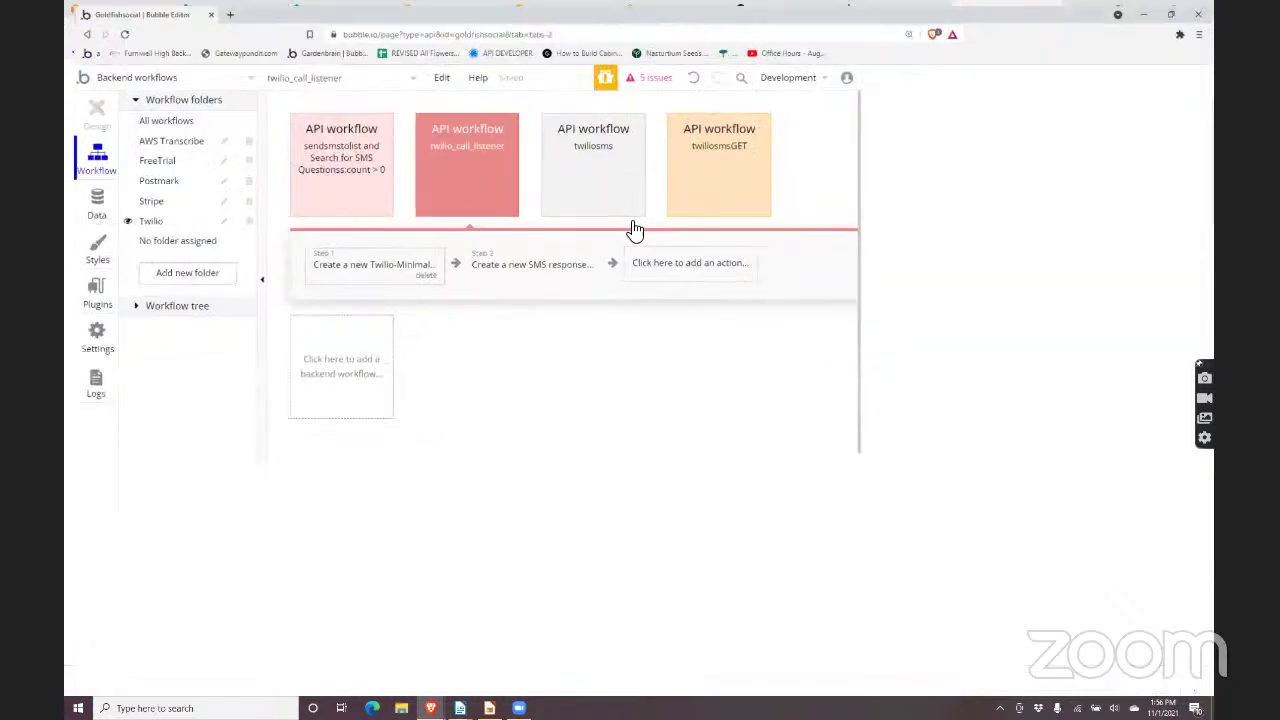
- Review the Create a new Twilio-Minimal action and insert a Create a new thing action directly after it in twilio_call_listener
left_click(343, 263)
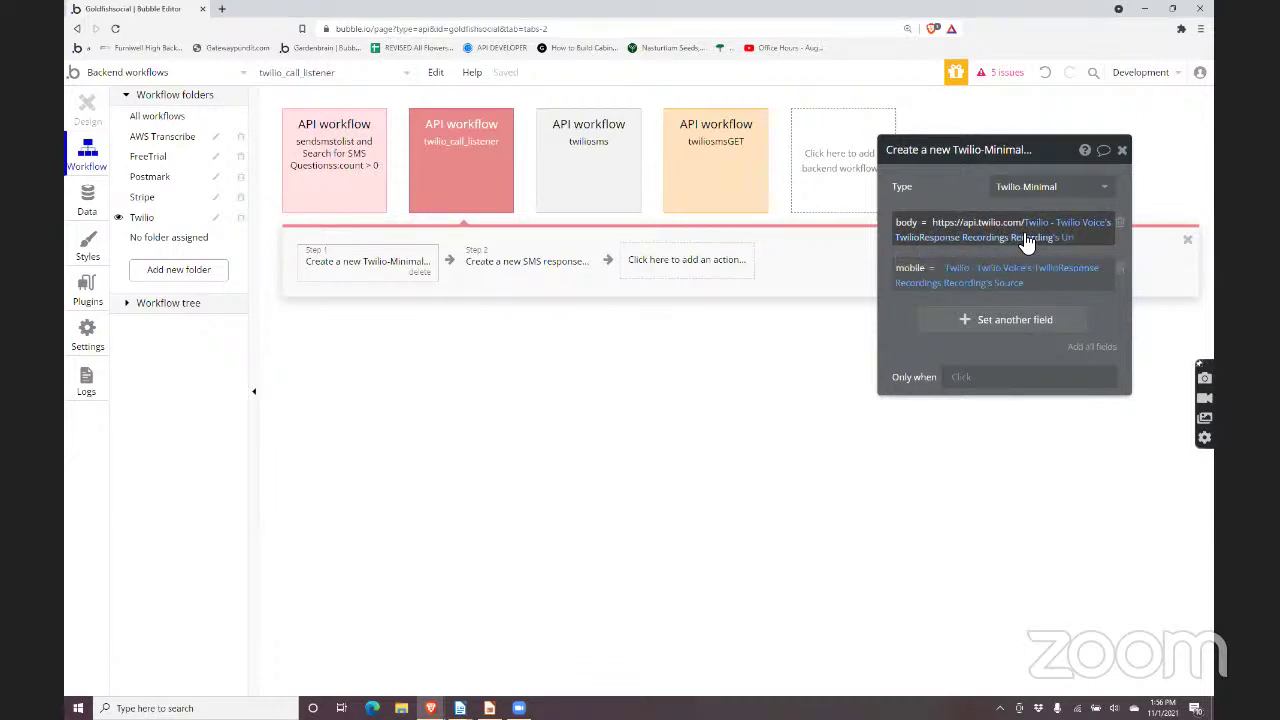
left_click(491, 269)
right_click(493, 267)
left_click(510, 292)
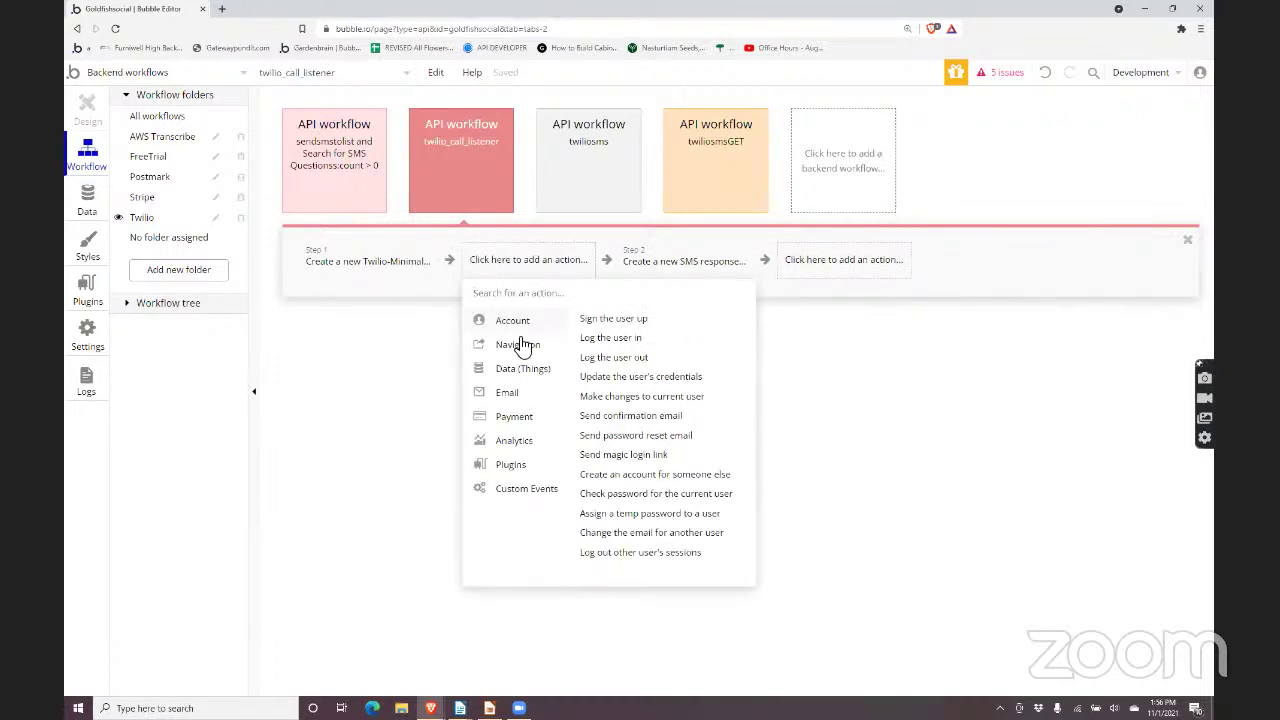
mouse_move(565, 370)
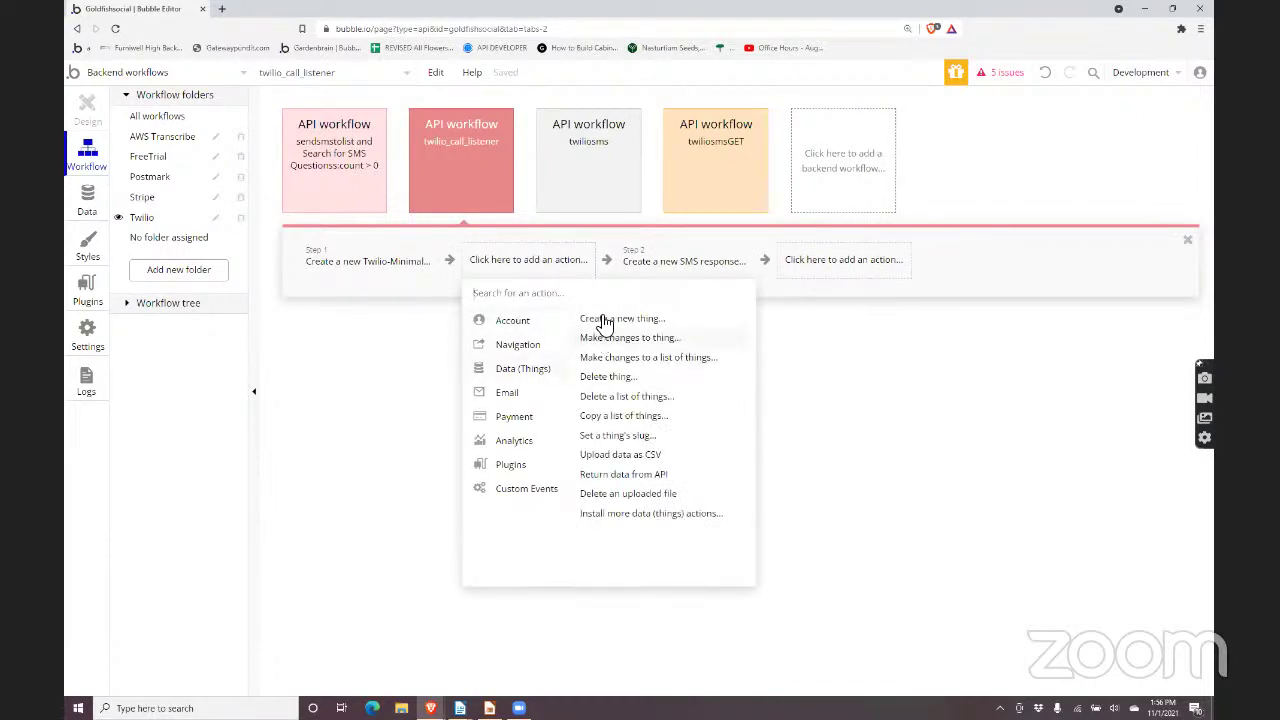
left_click(605, 323)
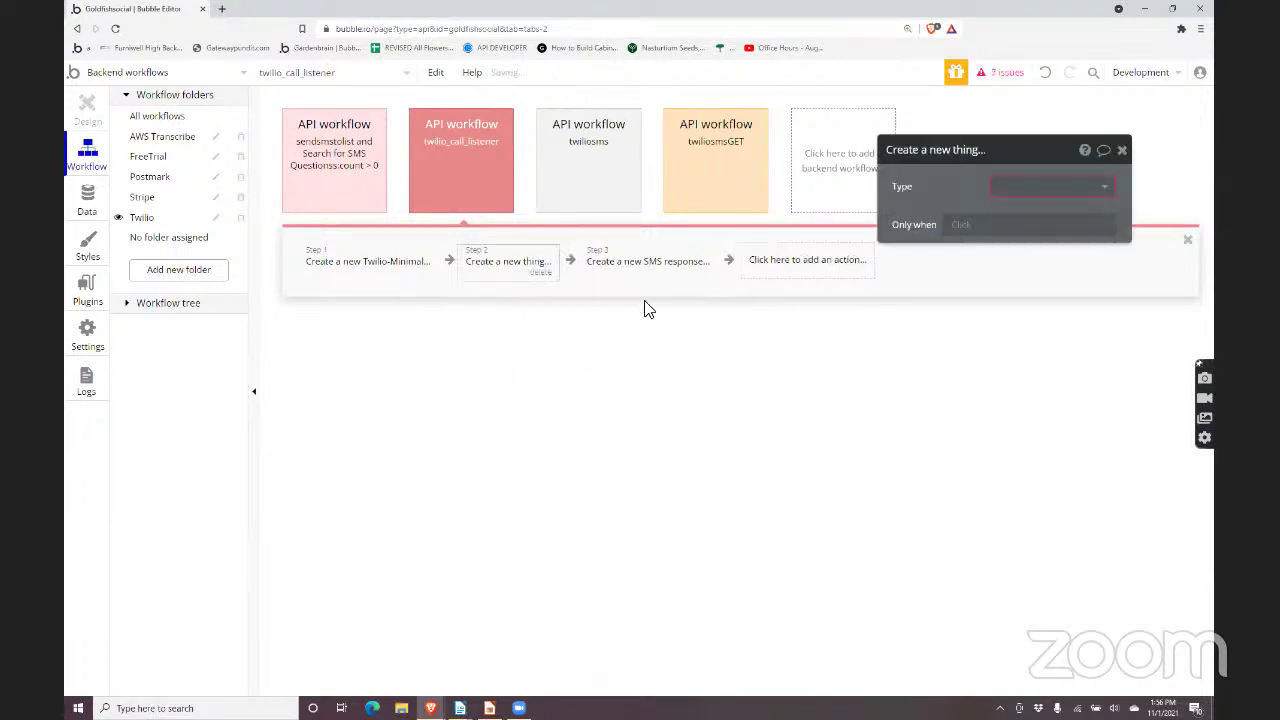
- Set the new action's type to SMS response, add the job_name field, and open the data source choices for its value
left_click(1000, 197)
type("sms")
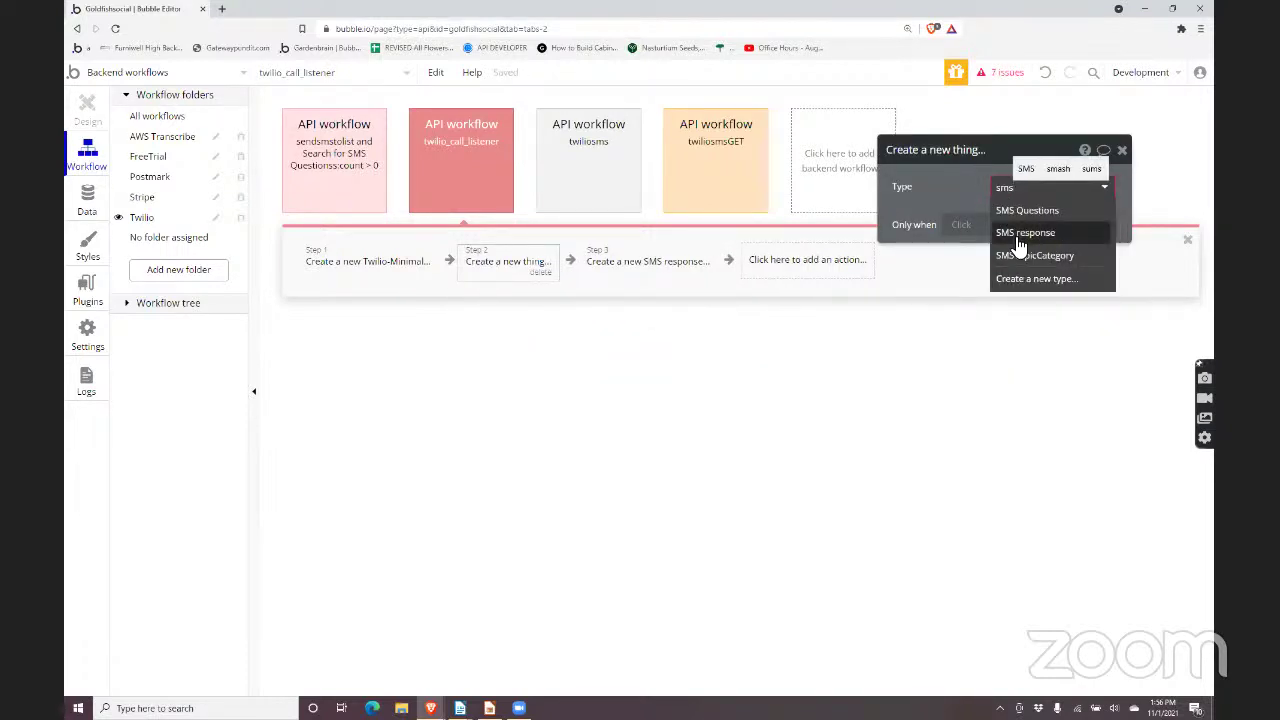
left_click(1018, 236)
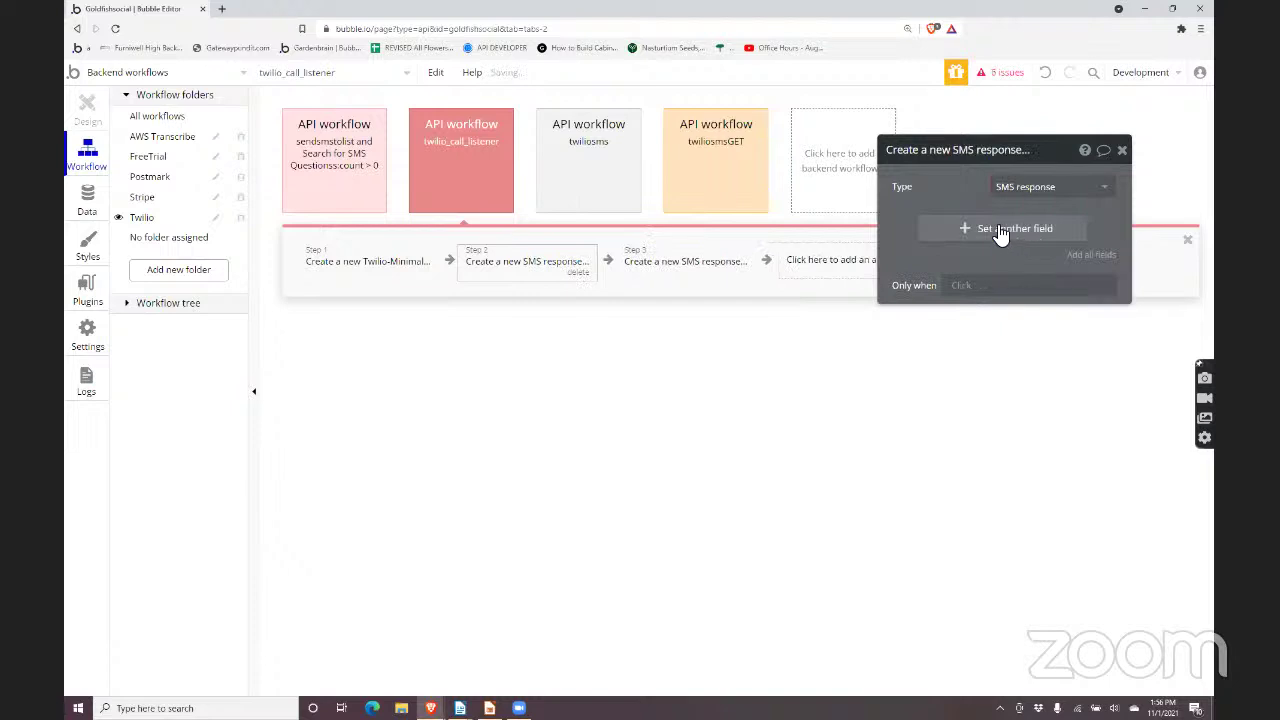
left_click(966, 229)
left_click(917, 221)
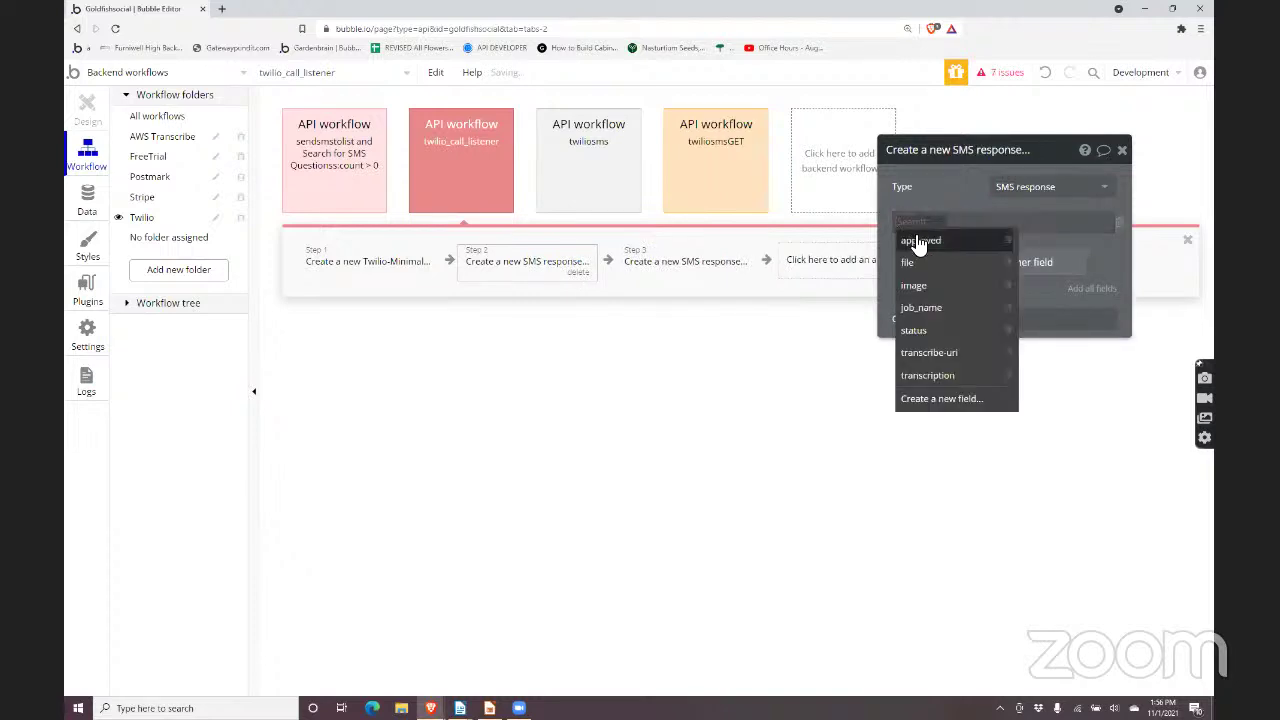
left_click(940, 310)
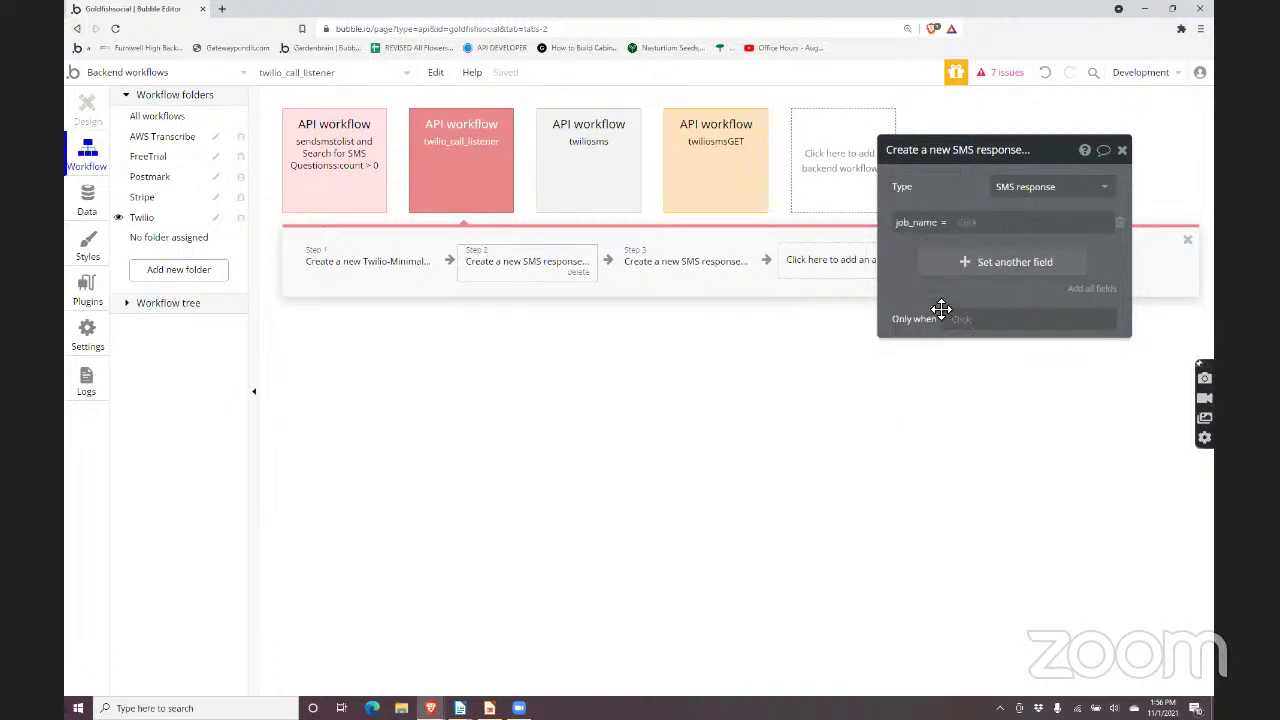
left_click(970, 226)
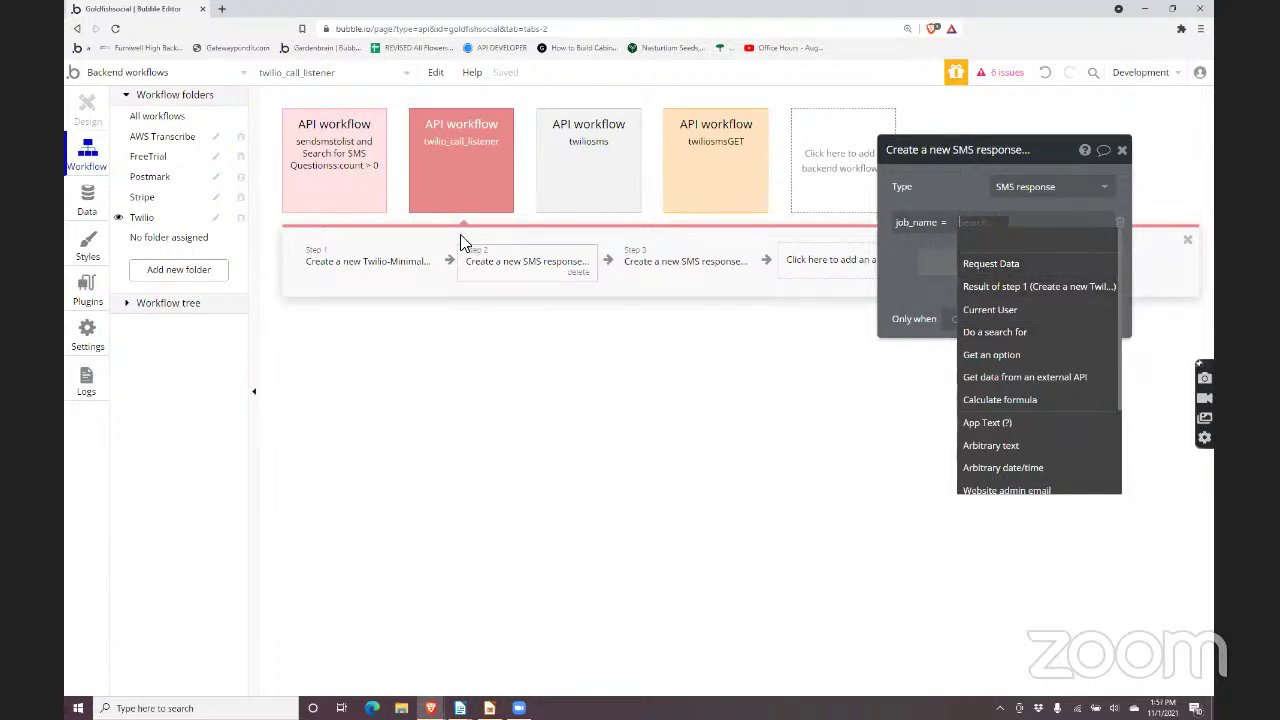
- Open the Create a new Twilio-Minimal action and review its data type choices without changing the type
left_click(369, 272)
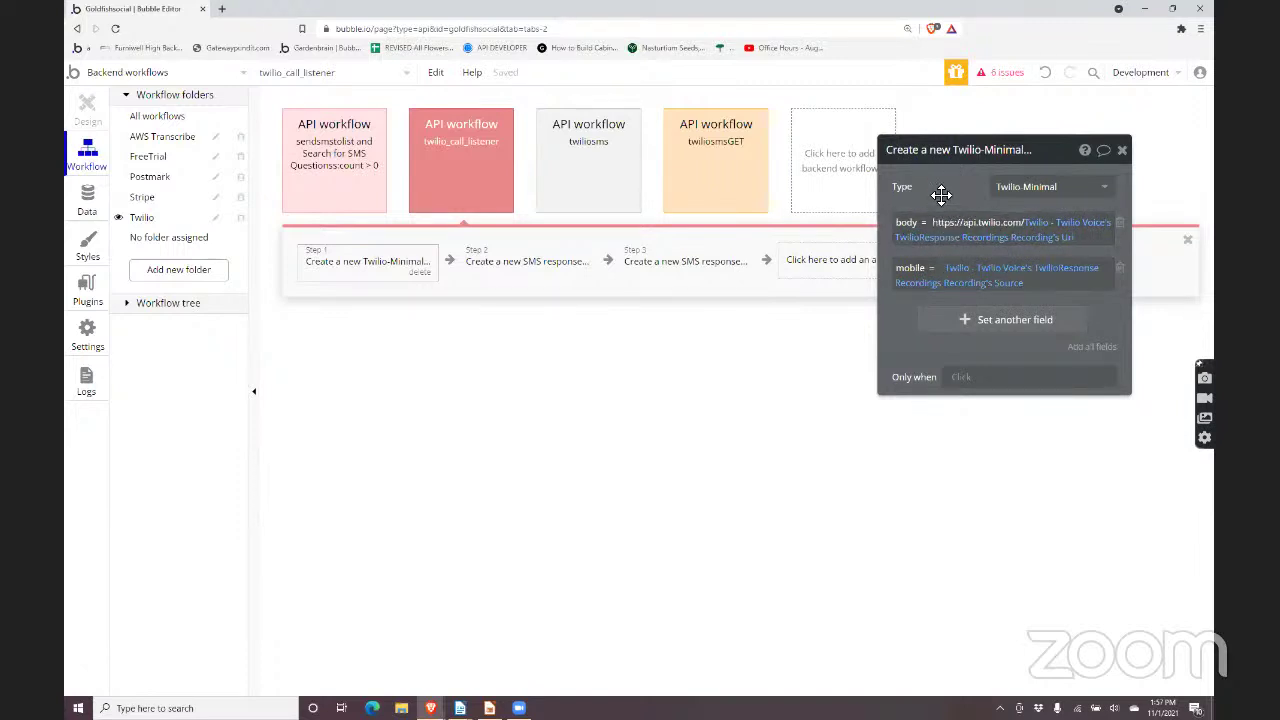
mouse_move(941, 194)
left_click(1018, 190)
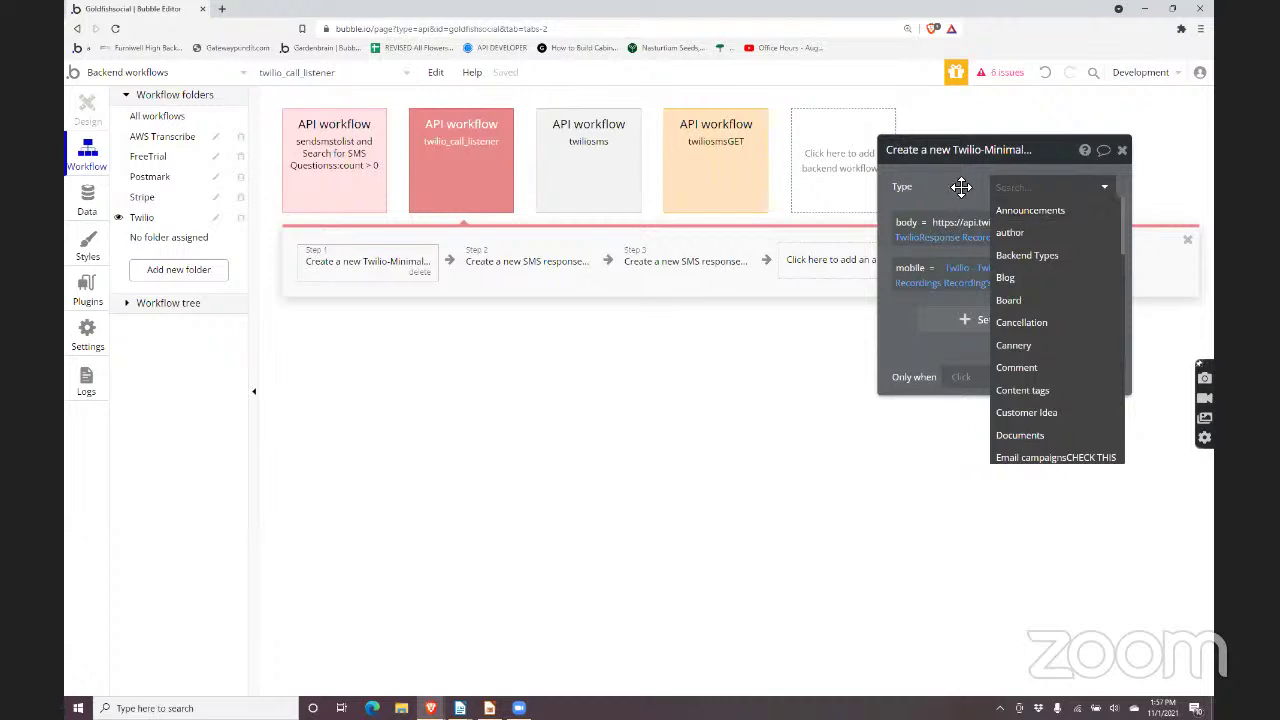
left_click(967, 193)
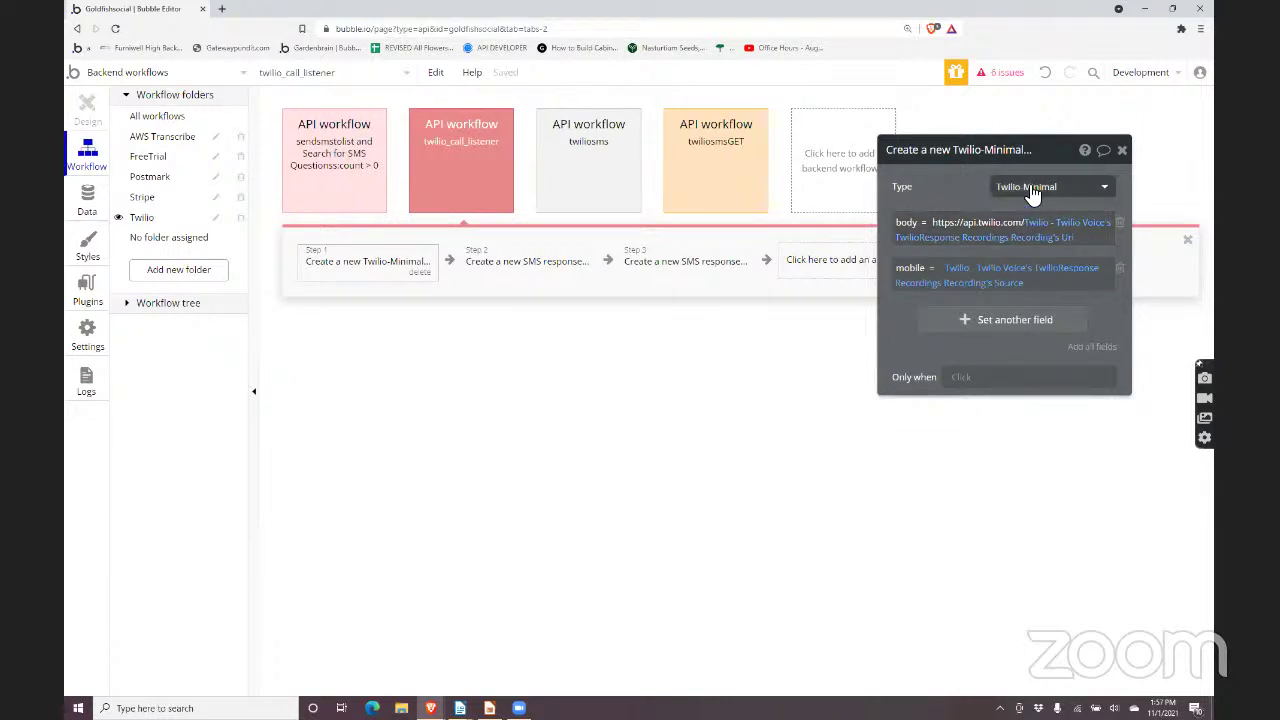
left_click(1031, 188)
left_click(969, 191)
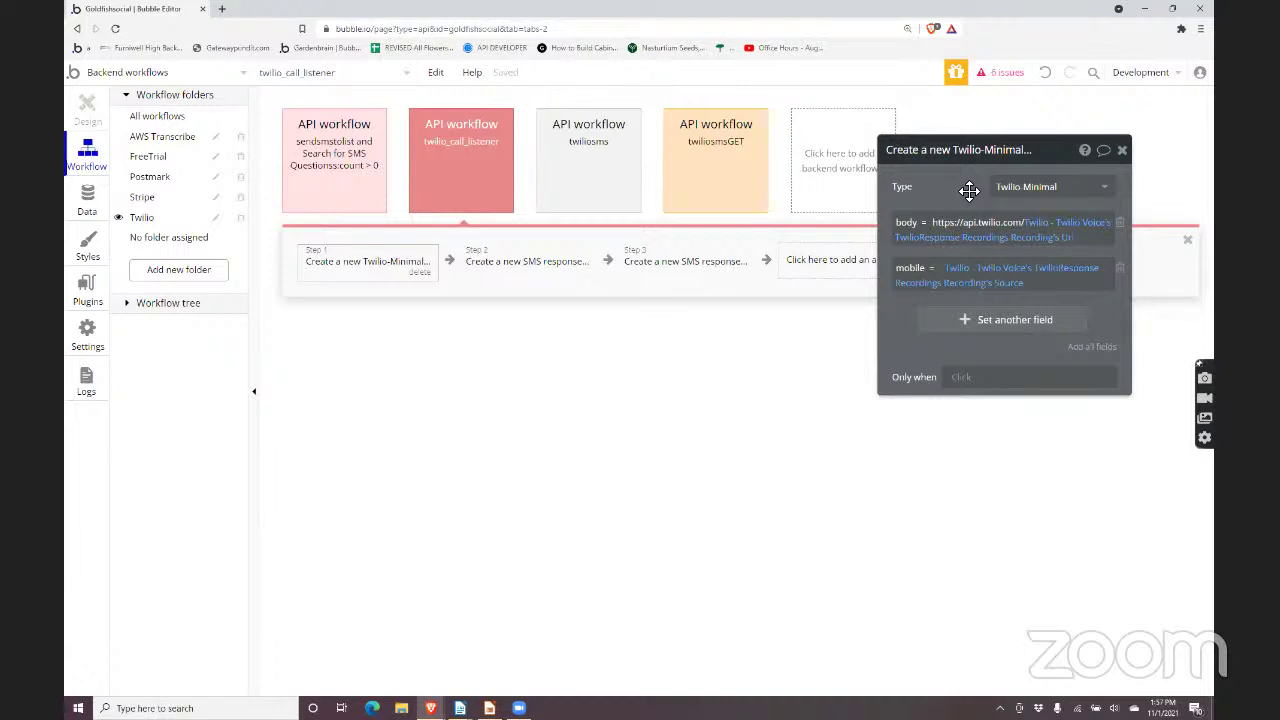
- Open the Twilio Voice data source in the Twilio-Minimal action's body field and search its API providers for "tw" without choosing one
left_click(1068, 232)
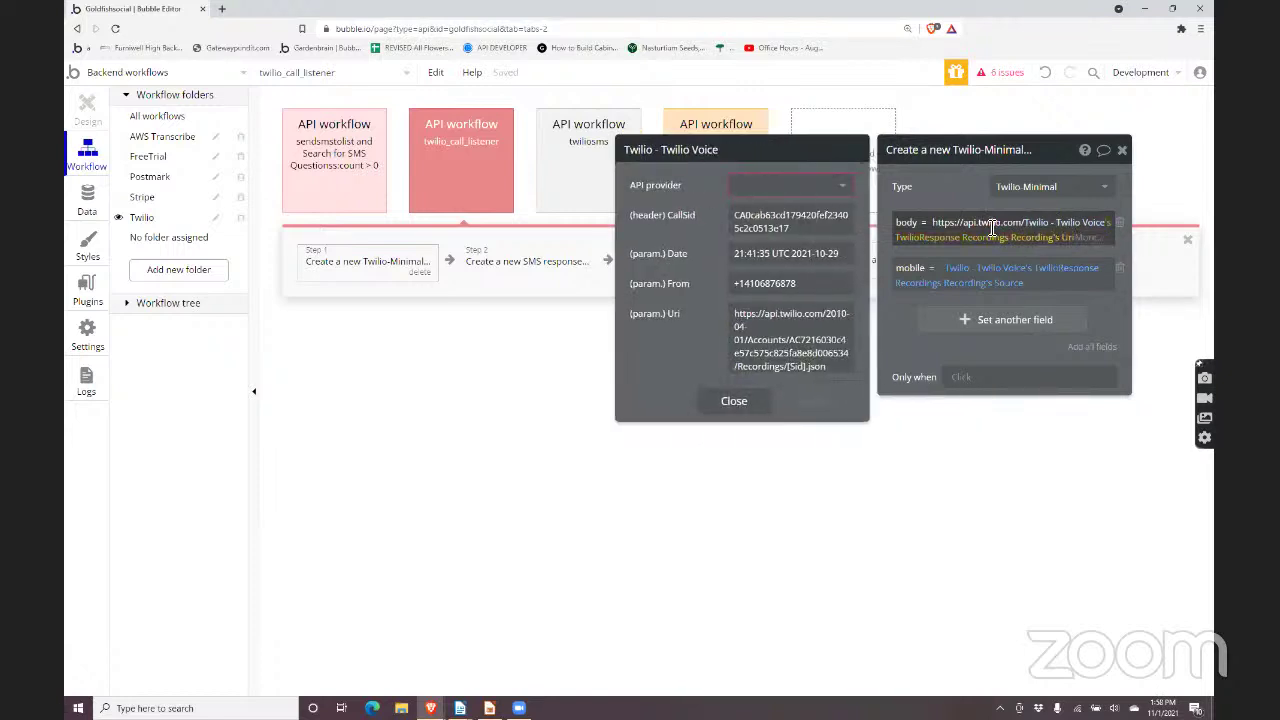
left_click(801, 205)
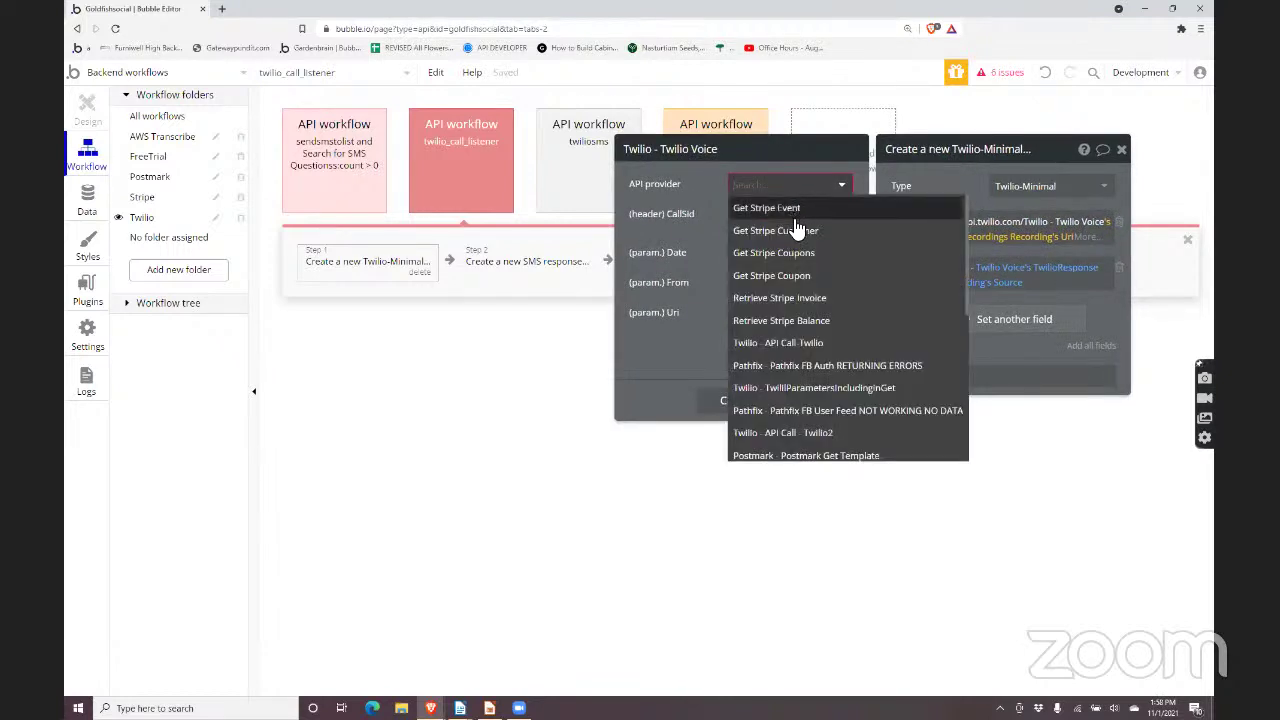
type("tw")
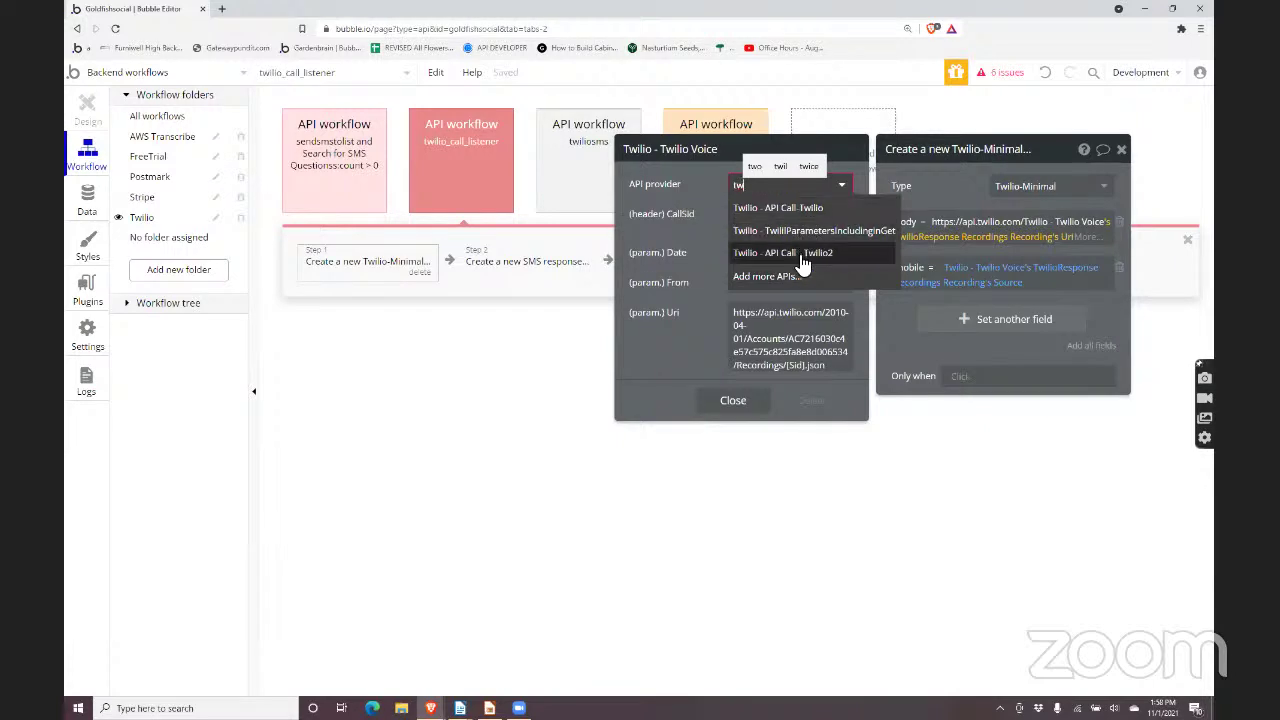
left_click(690, 279)
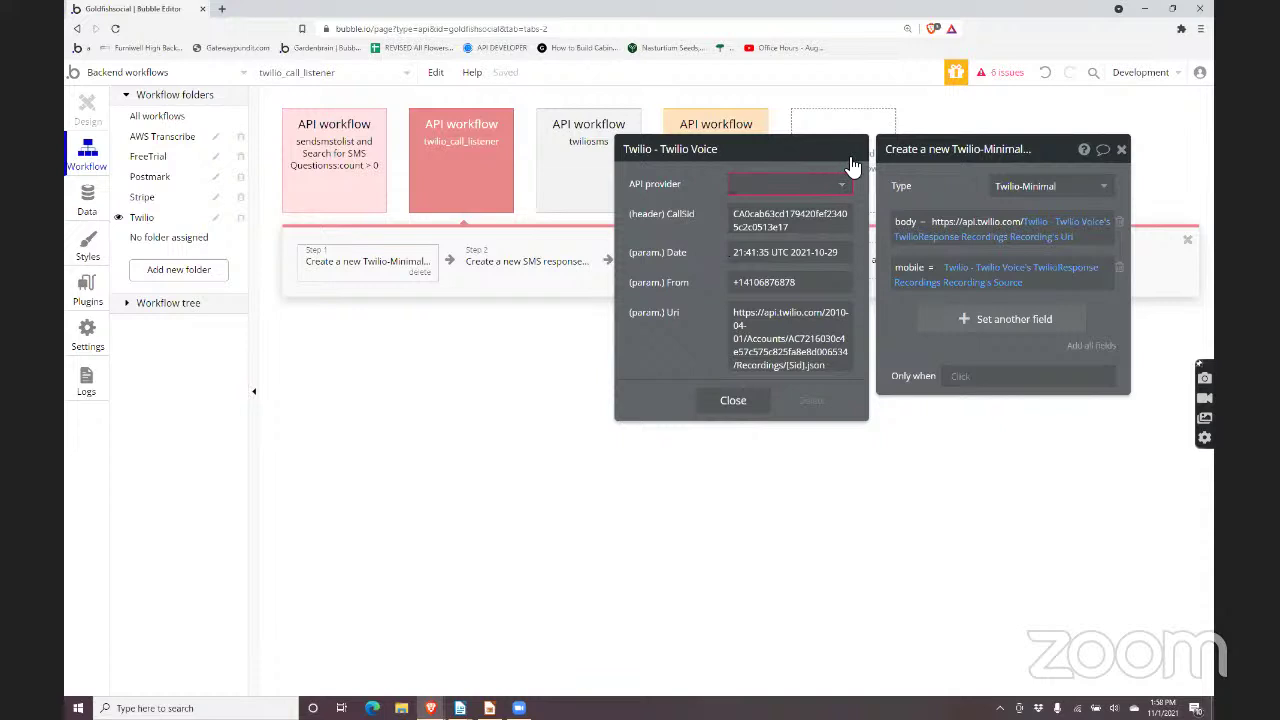
left_click(800, 187)
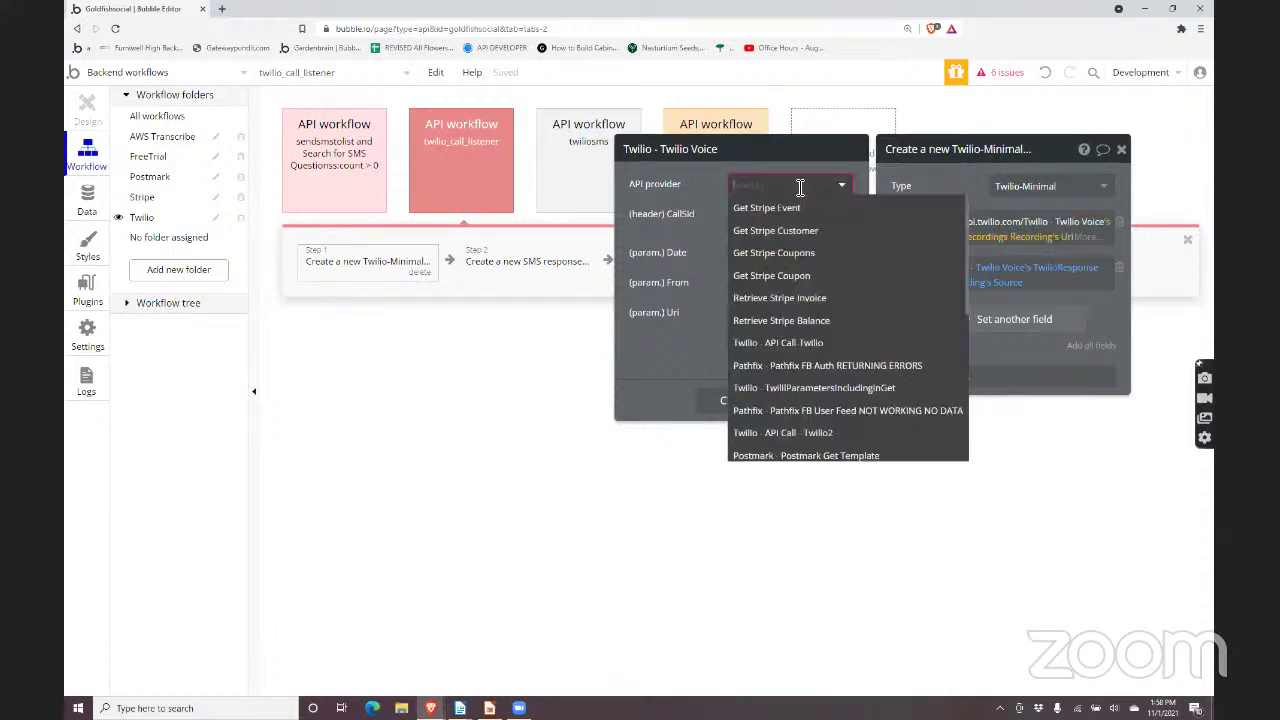
type("tw")
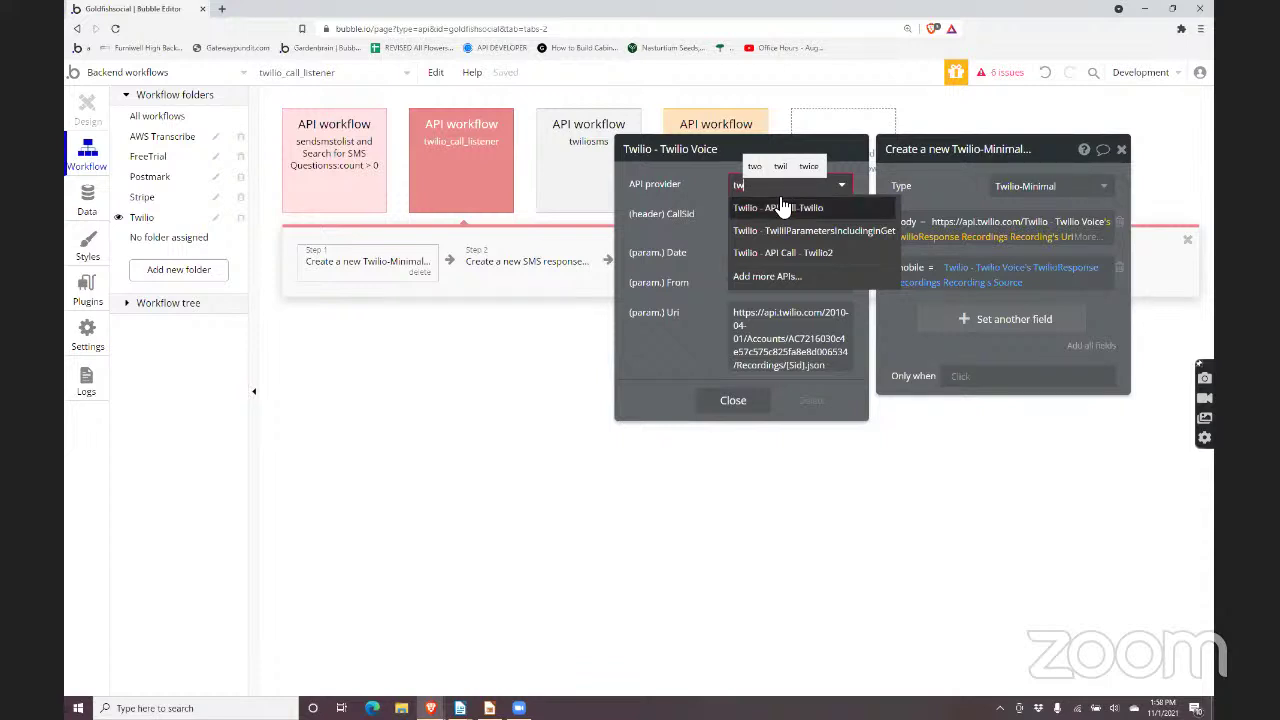
left_click(691, 216)
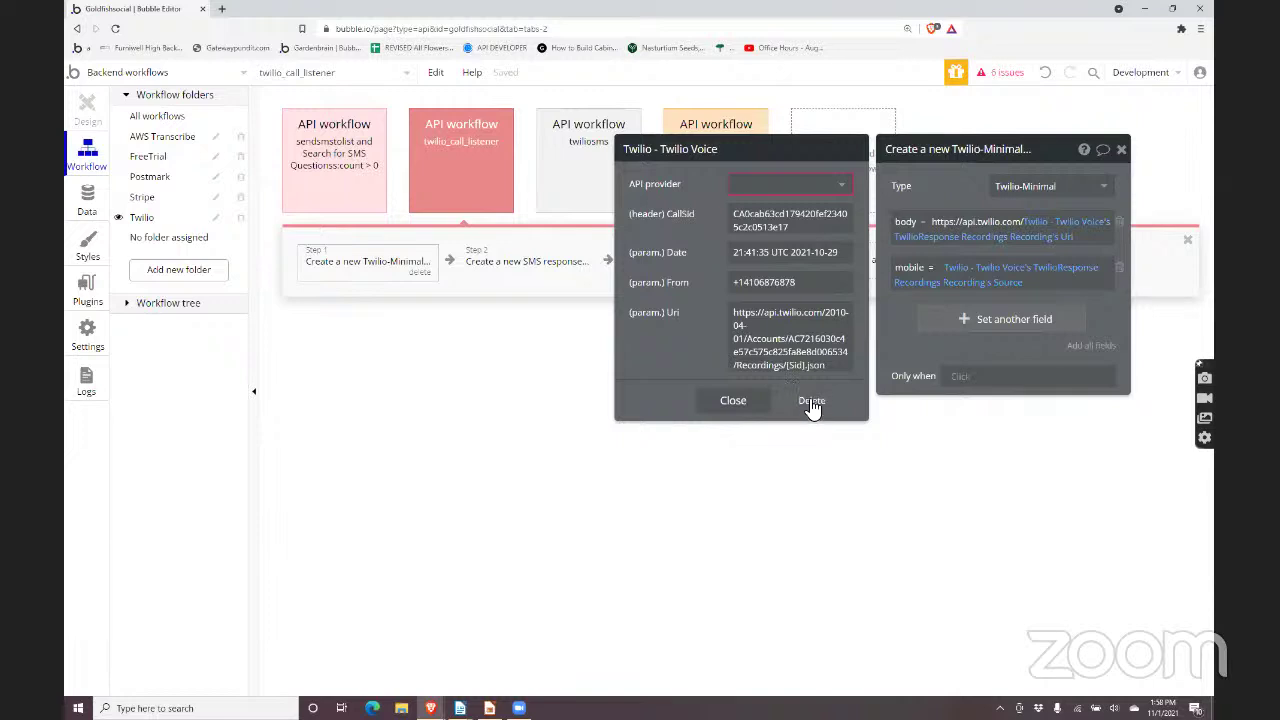
- Review the API provider choices and parameters of the Twilio Voice data source in the Twilio-Minimal action's body field without changing them
left_click(836, 187)
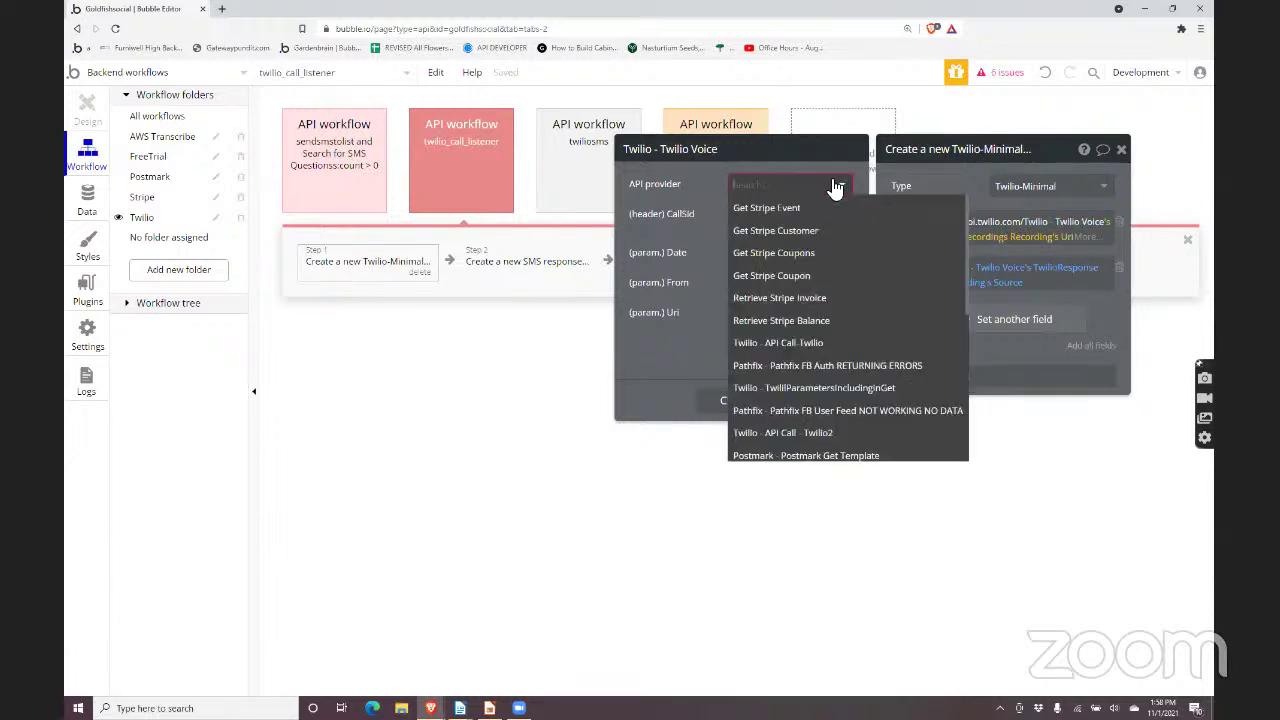
left_click(723, 218)
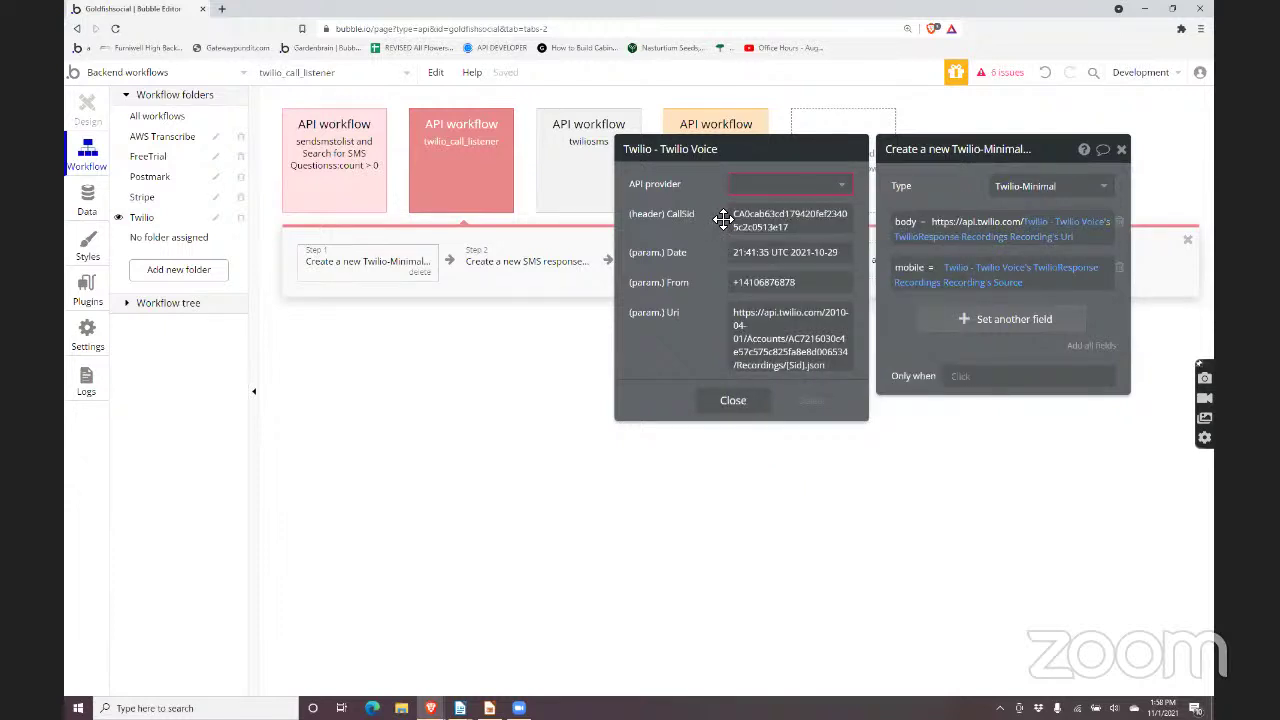
left_click(735, 401)
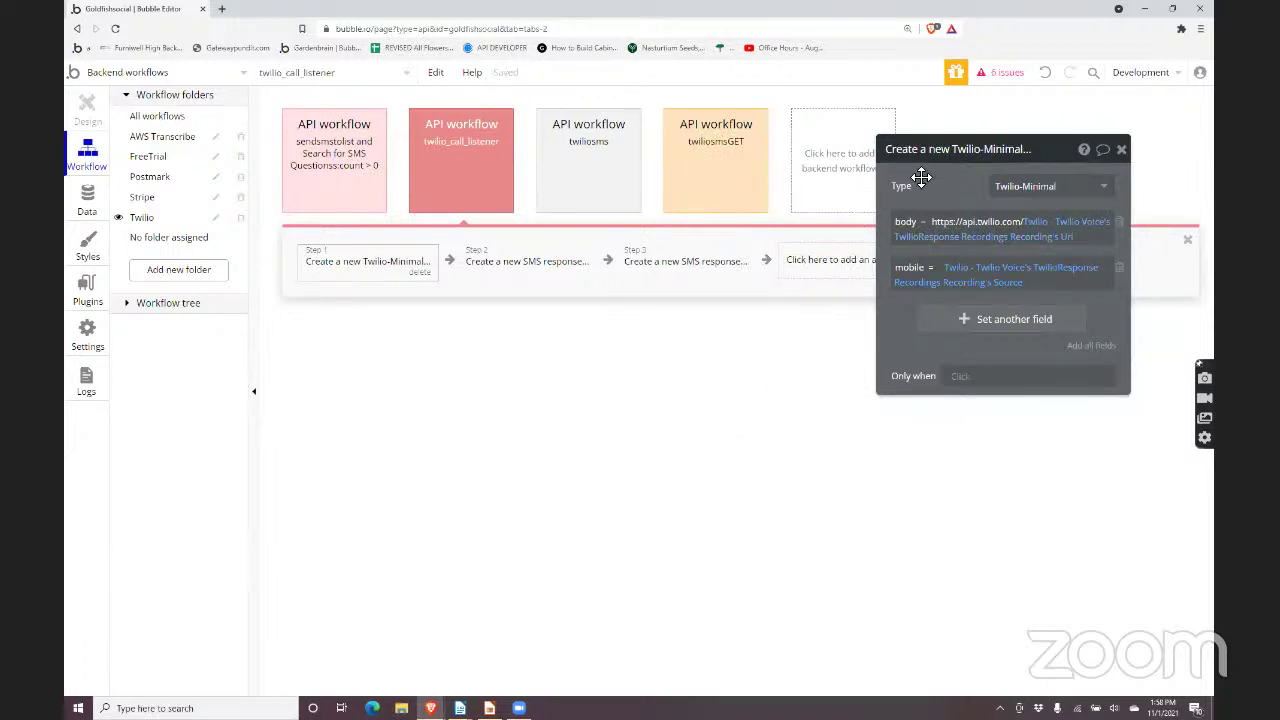
left_click(1078, 224)
left_click_drag(948, 203, 820, 203)
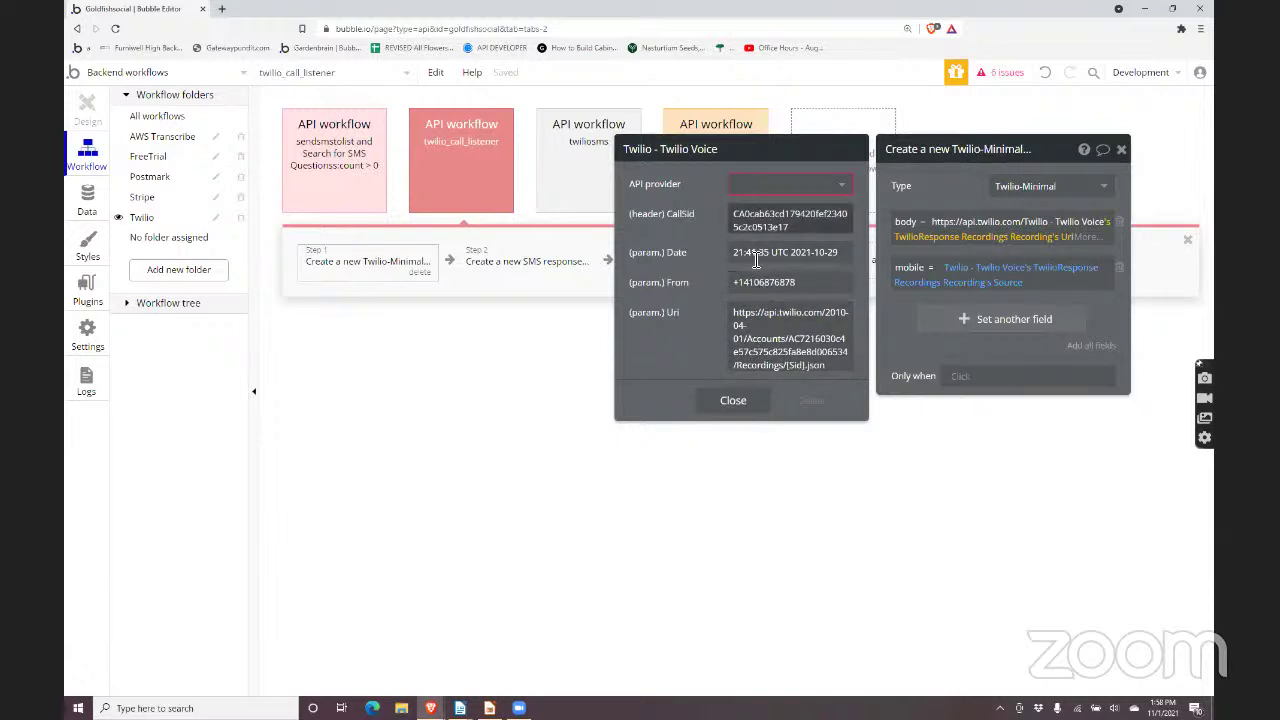
left_click(731, 398)
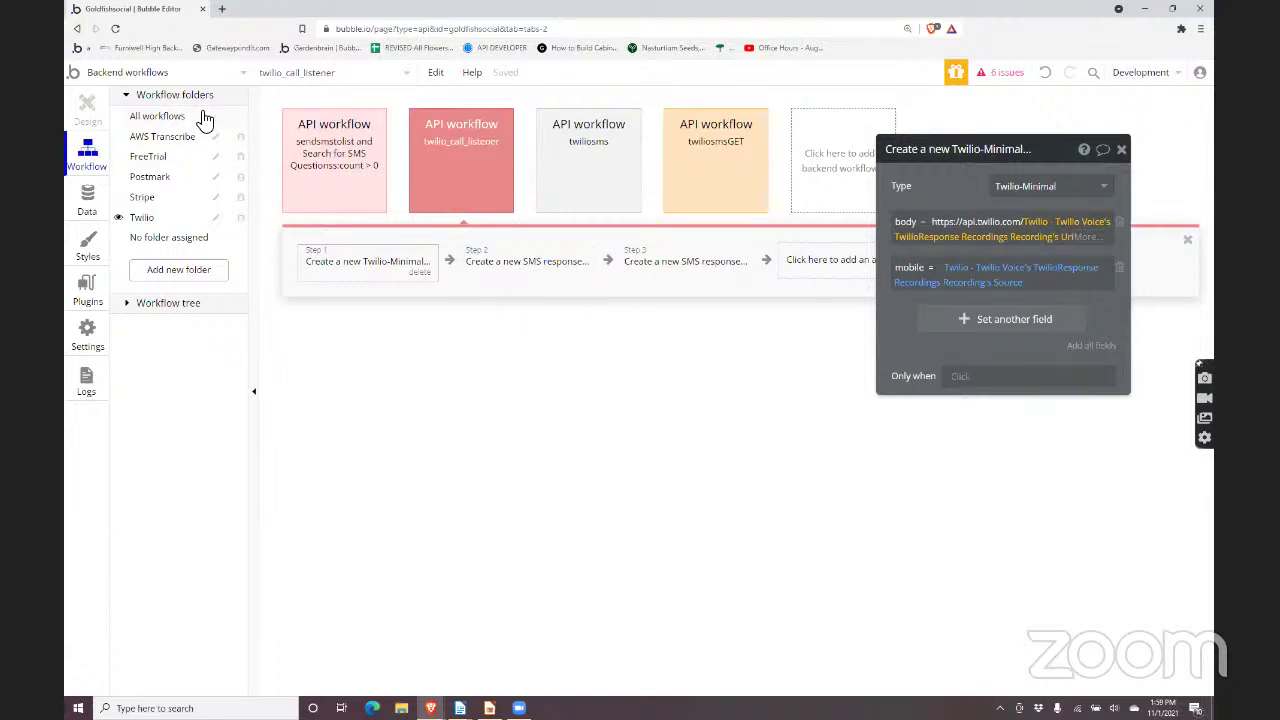
- Find the scratchpad page by searching for "scr" and open it in the design view
left_click(128, 80)
type("scr")
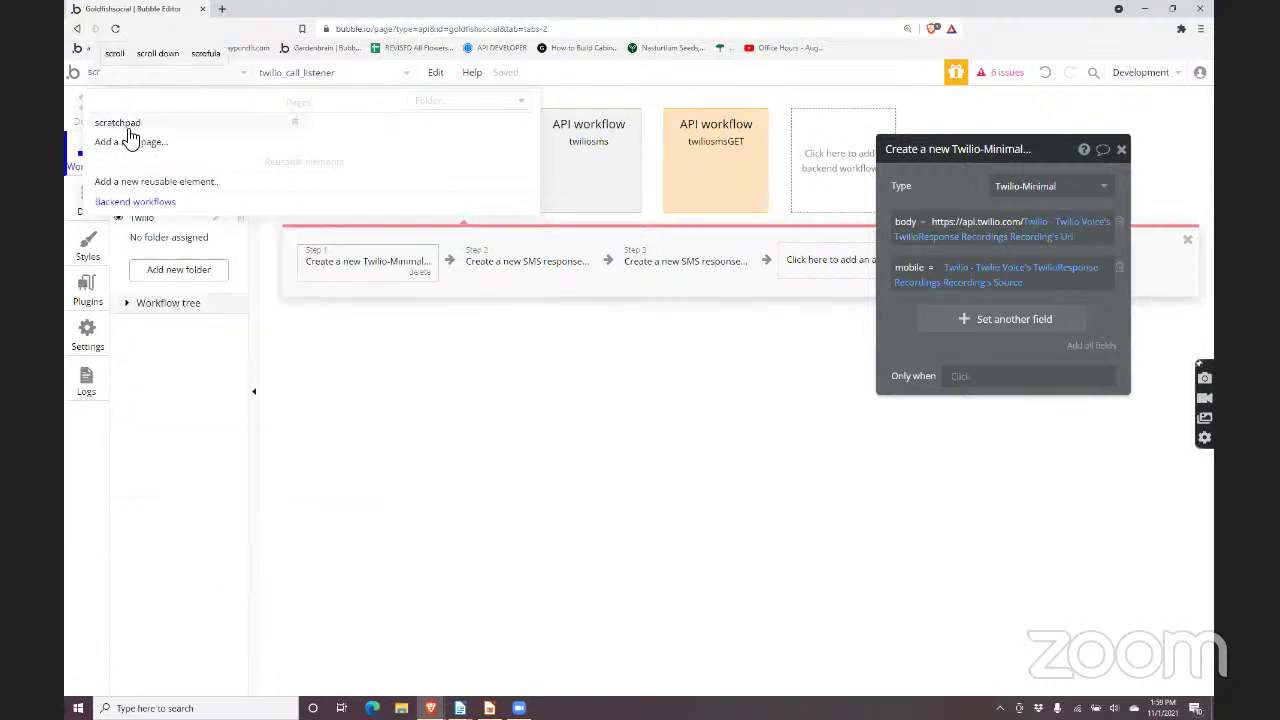
left_click(124, 124)
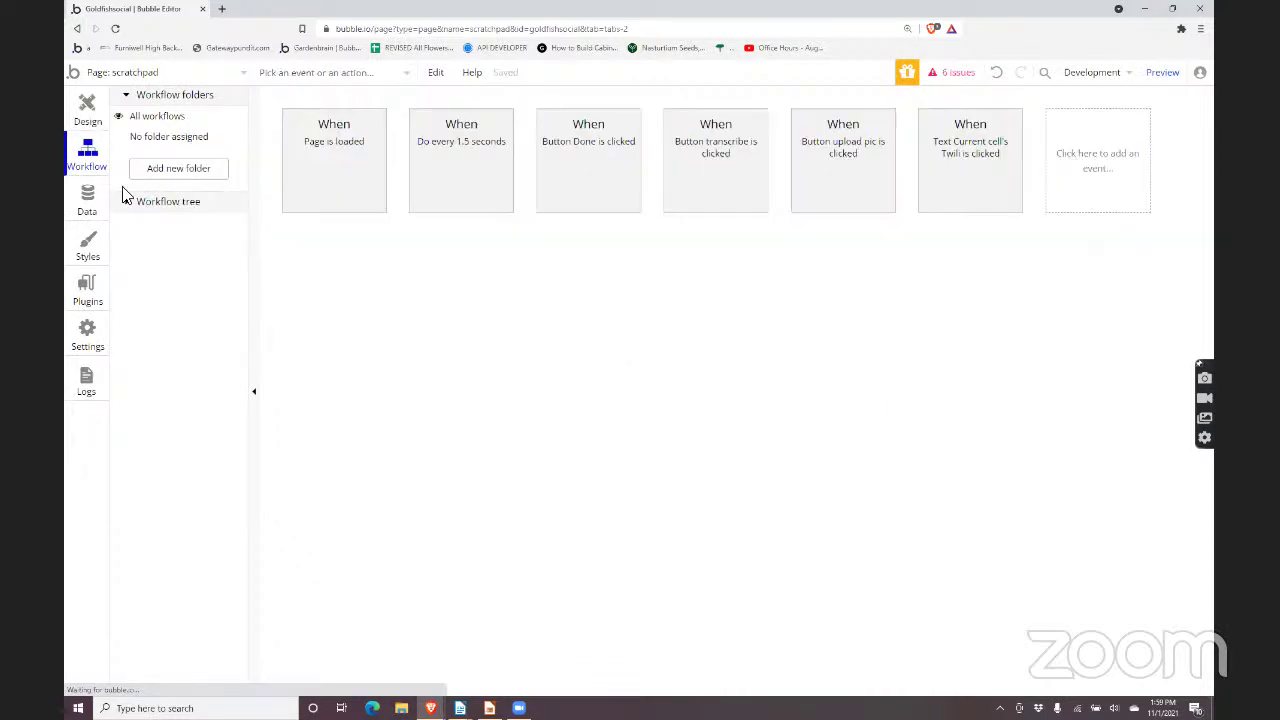
left_click(88, 108)
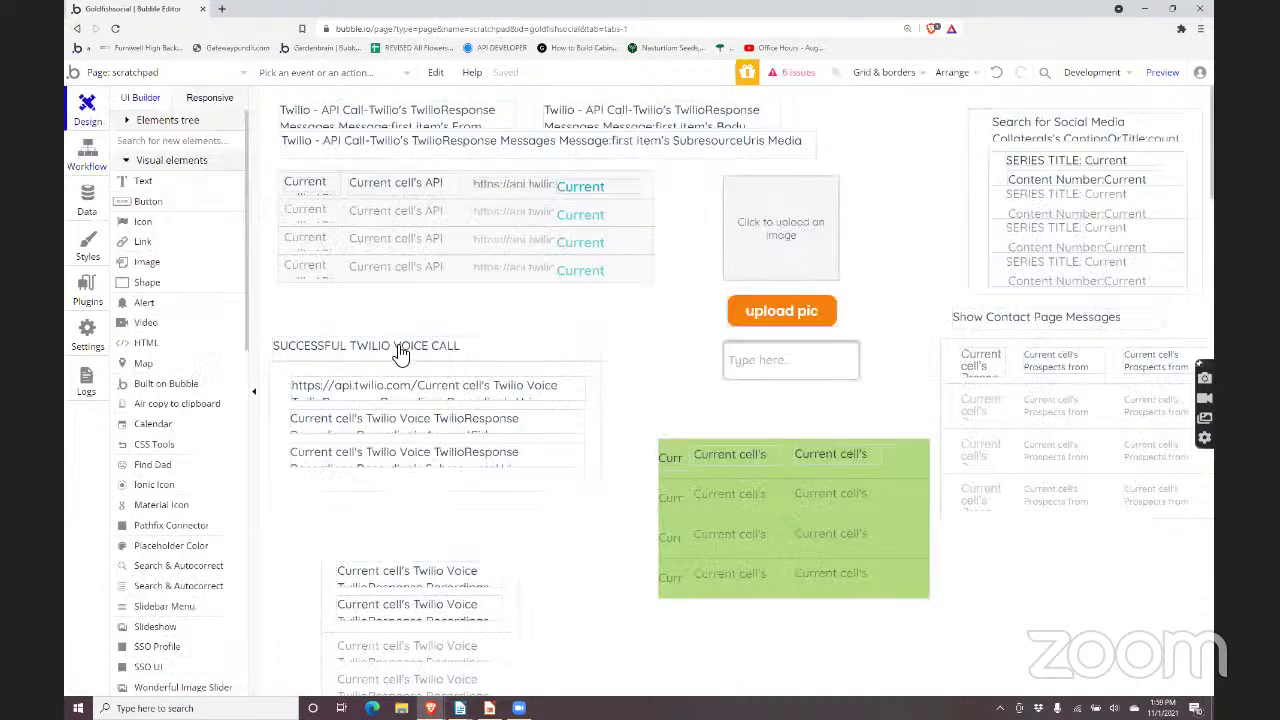
- Inspect the properties of the two-row Twilio Voice repeating group below the SUCCESSFUL TWILIO VOICE CALL section
scroll(516, 530, "down", 2)
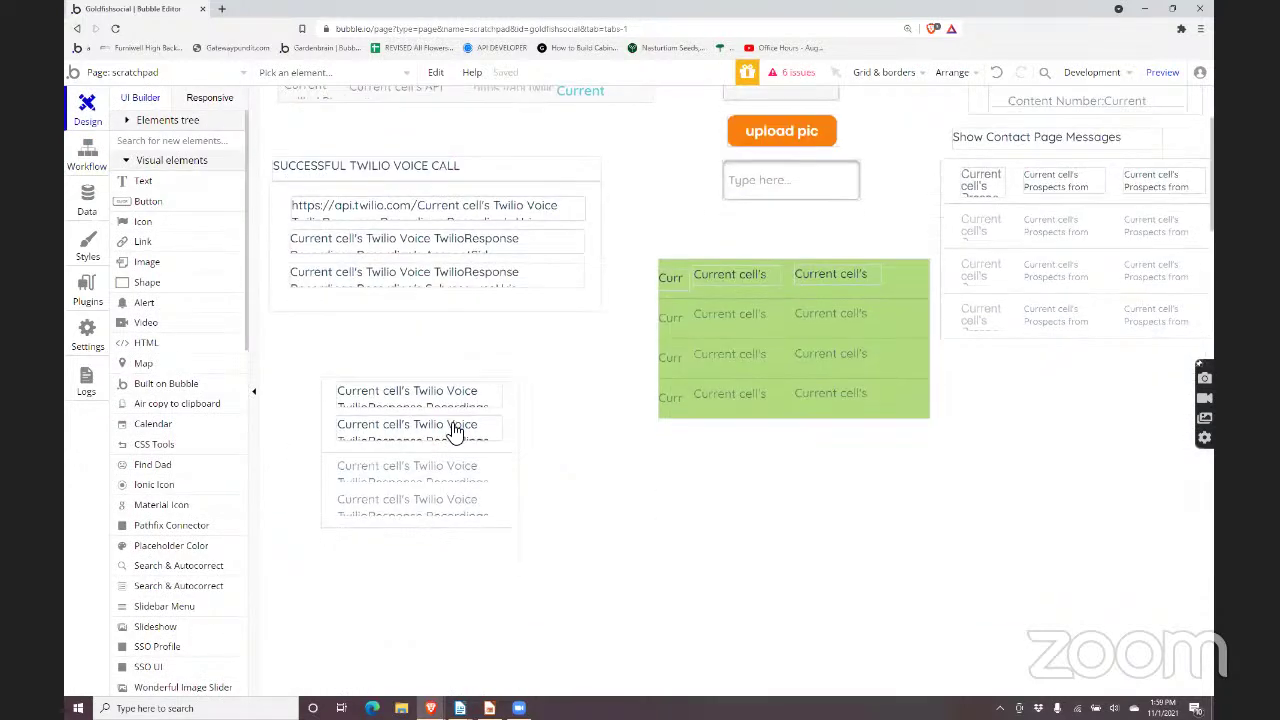
left_click(508, 440)
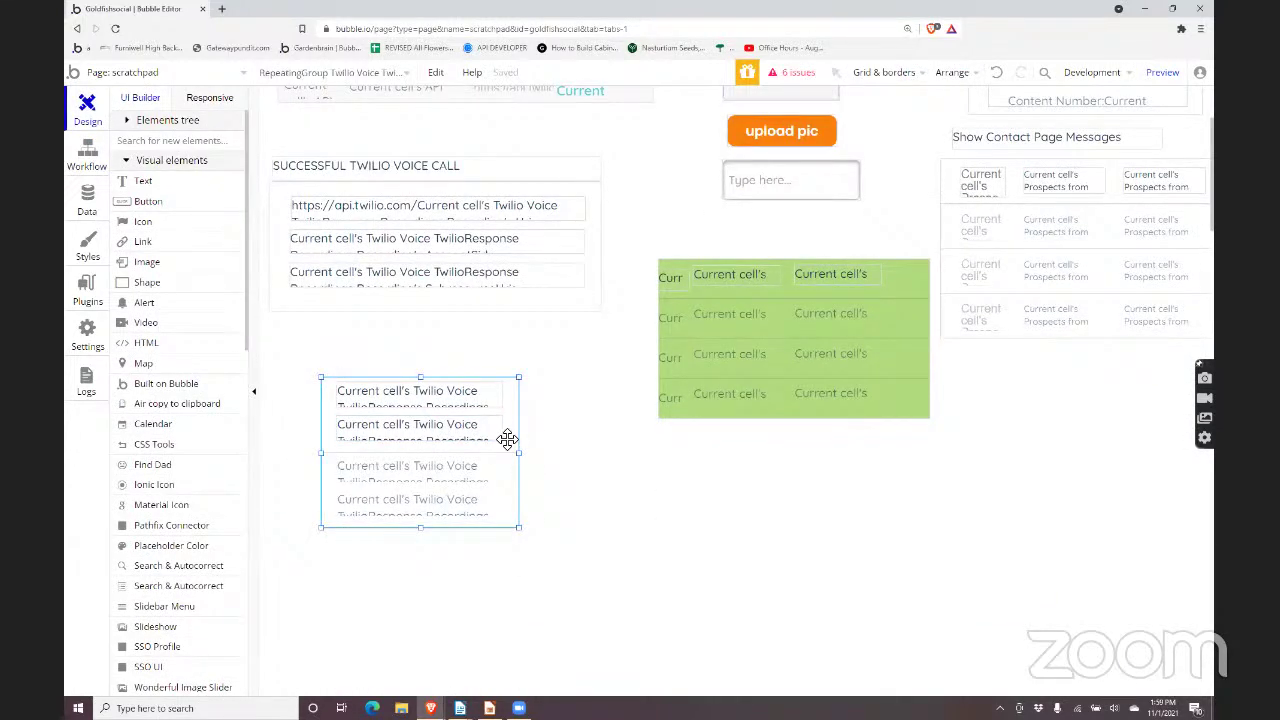
double_click(507, 438)
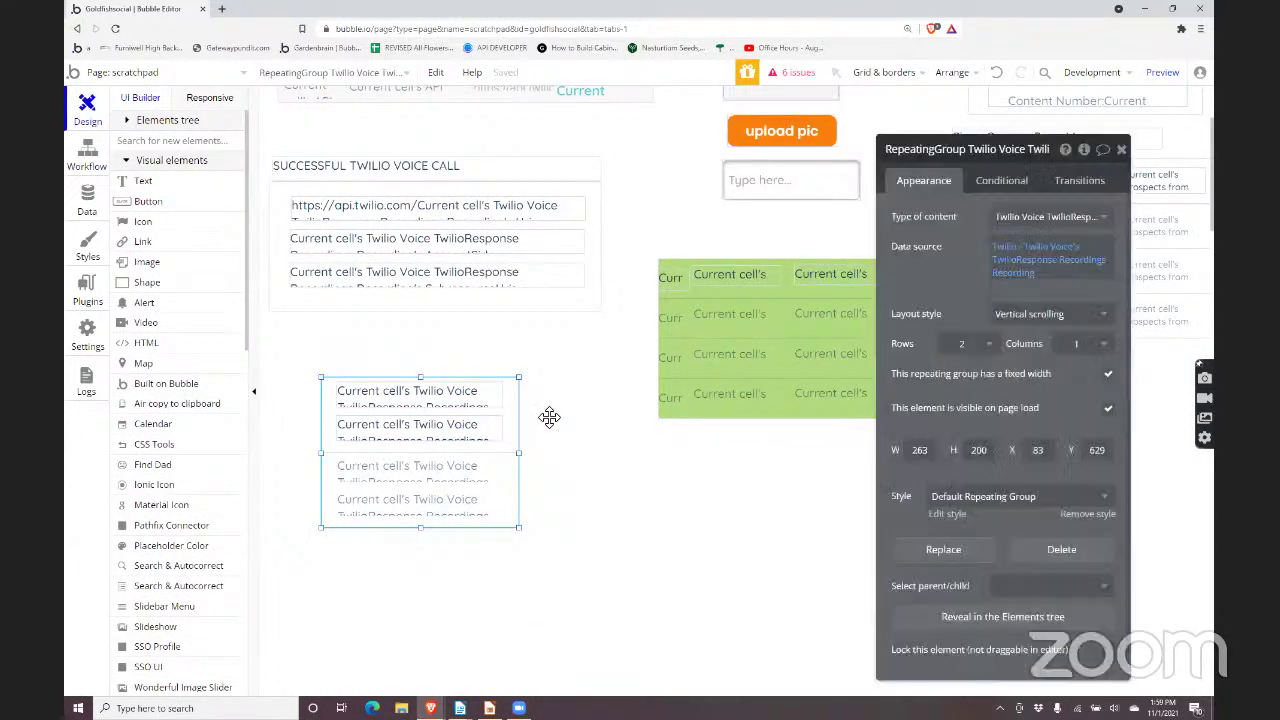
- Open the scratchpad's Twilio Voice issue from the issues list and examine the affected repeating group's data source
left_click(768, 86)
left_click(252, 262)
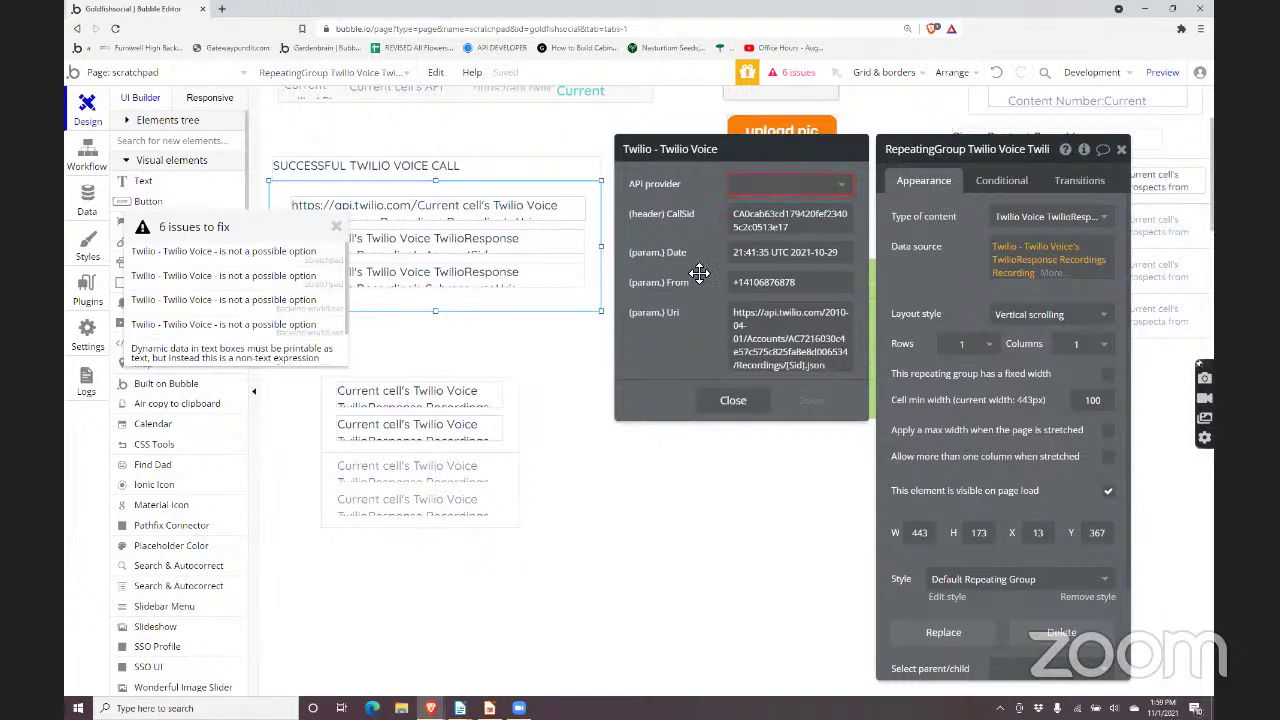
left_click(573, 348)
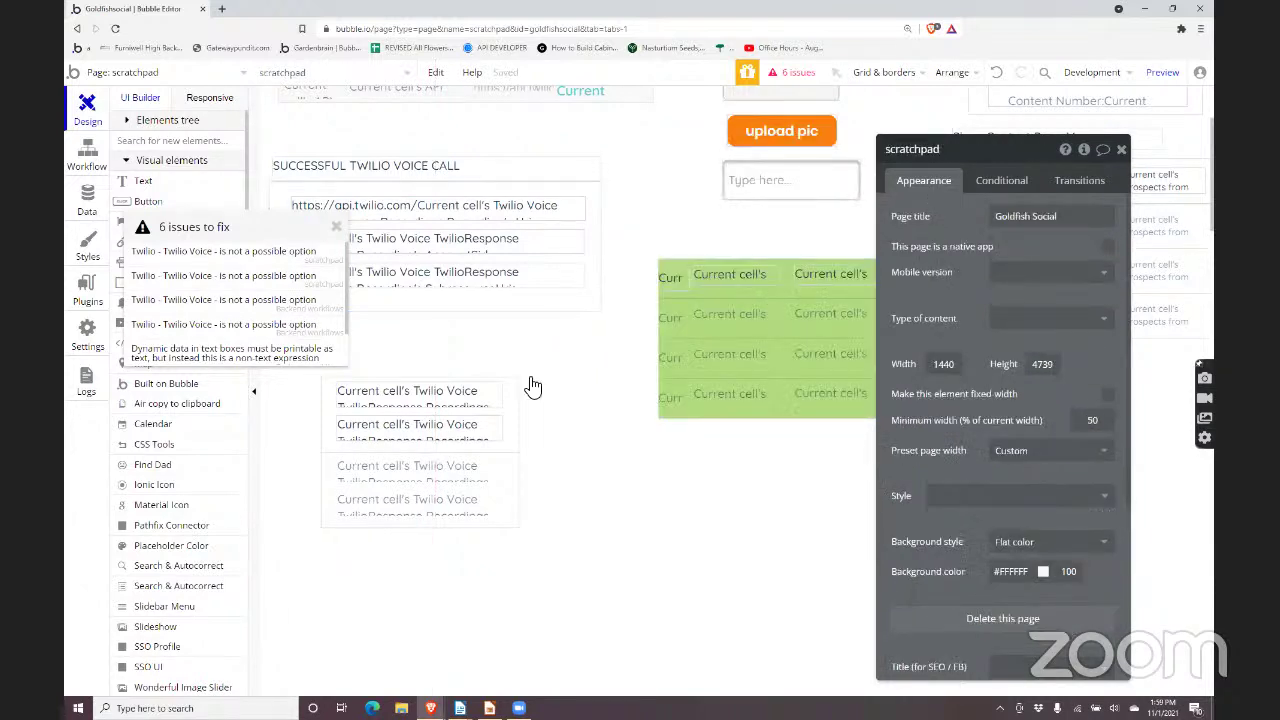